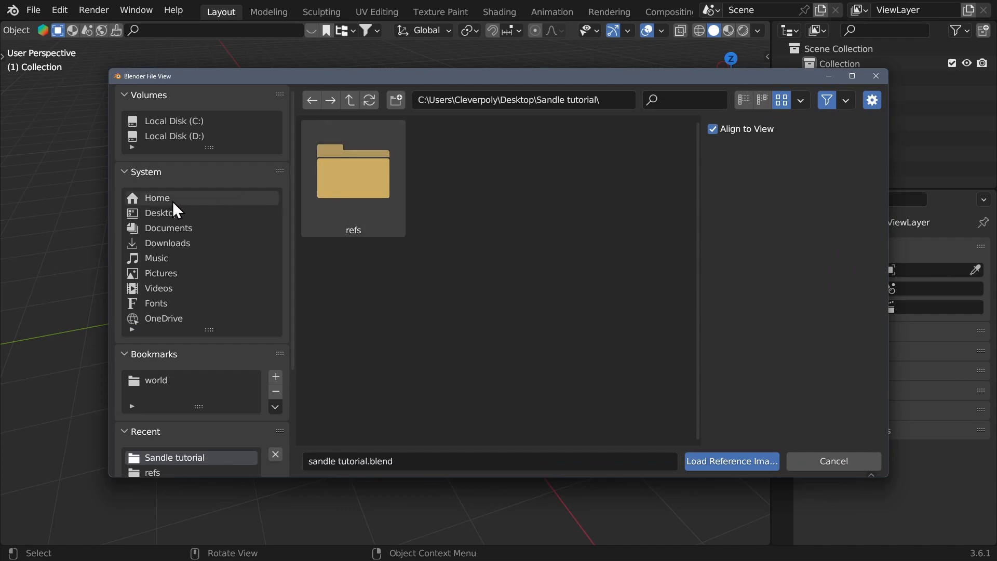
Load the sole's bottom-view image from the refs folder as a reference image and clear its rotation.
{"action": "double_click", "coordinate": [353, 174]}
{"action": "left_click", "coordinate": [353, 174]}
{"action": "left_click", "coordinate": [731, 461]}
{"action": "key", "text": "KP_7"}
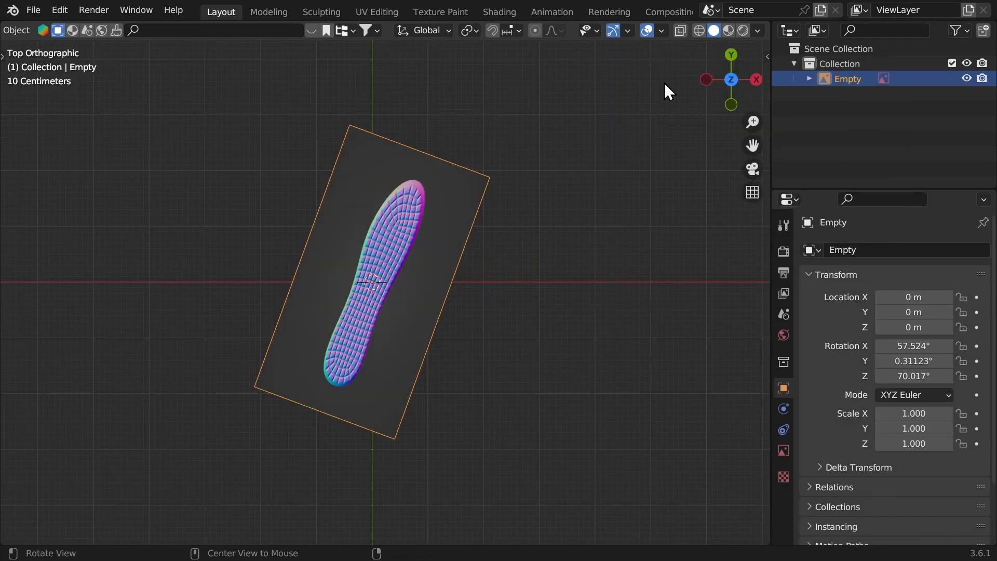
{"action": "middle_click_drag", "start_coordinate": [664, 83], "coordinate": [310, 155]}
{"action": "key", "text": "alt+r"}
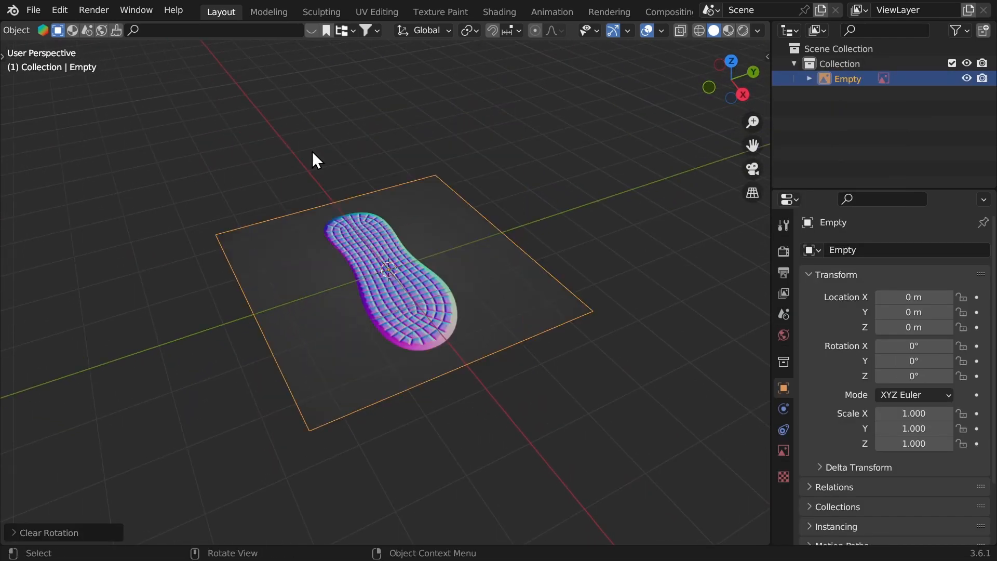
Add a plane in top view and give it a level 2 subdivision surface.
{"action": "key", "text": "KP_7"}
{"action": "key", "text": "shift+a"}
{"action": "left_click", "coordinate": [405, 40]}
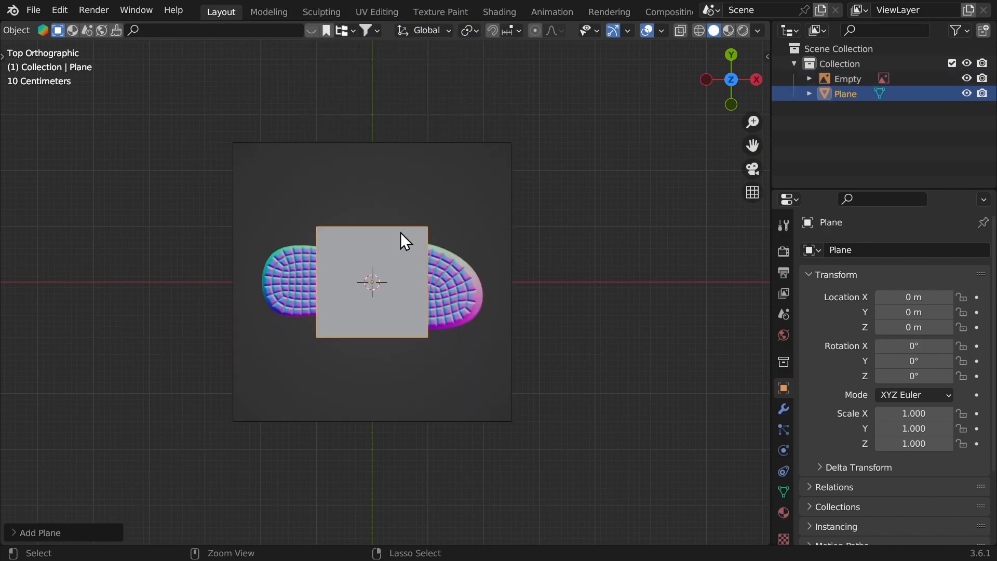
{"action": "key", "text": "ctrl+2"}
Stretch the plane's mesh along X until it spans the length of the sole in the reference image.
{"action": "scroll", "coordinate": [394, 261], "scroll_direction": "up", "scroll_amount": 3}
{"action": "key", "text": "Tab"}
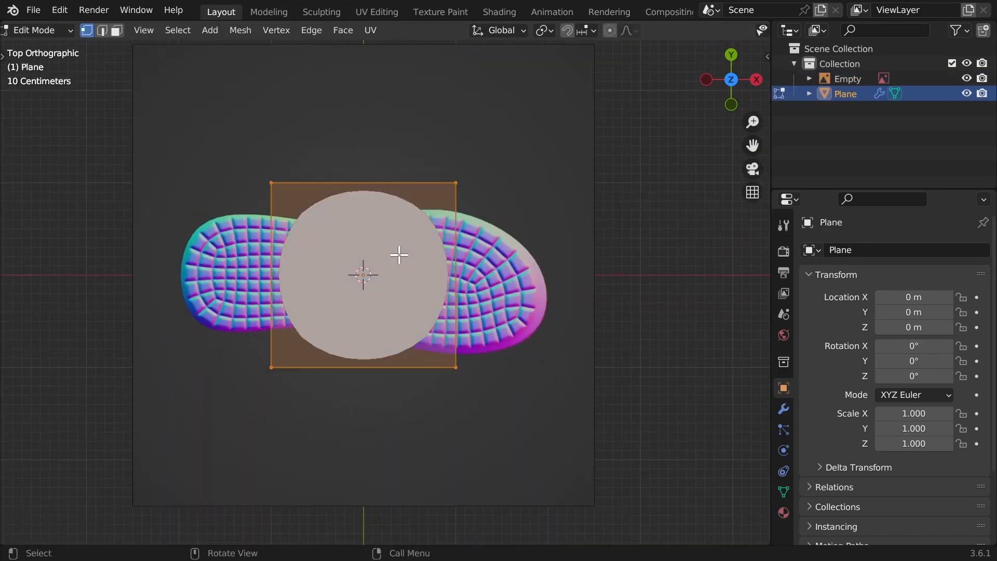
{"action": "key", "text": "s"}
{"action": "key", "text": "x"}
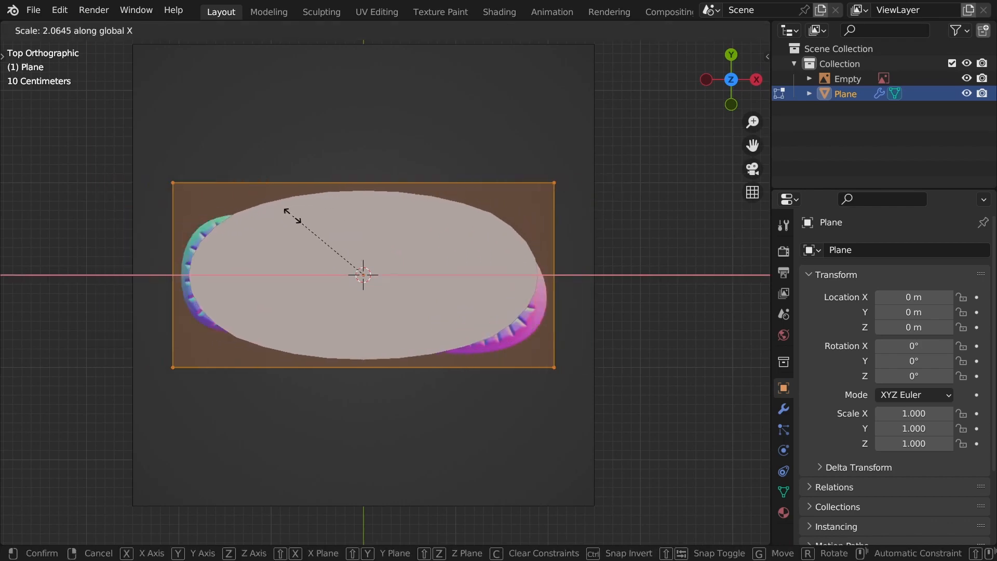
{"action": "left_click", "coordinate": [280, 208]}
Add three evenly spaced loop cuts across the length of the stretched plane.
{"action": "key", "text": "ctrl+r"}
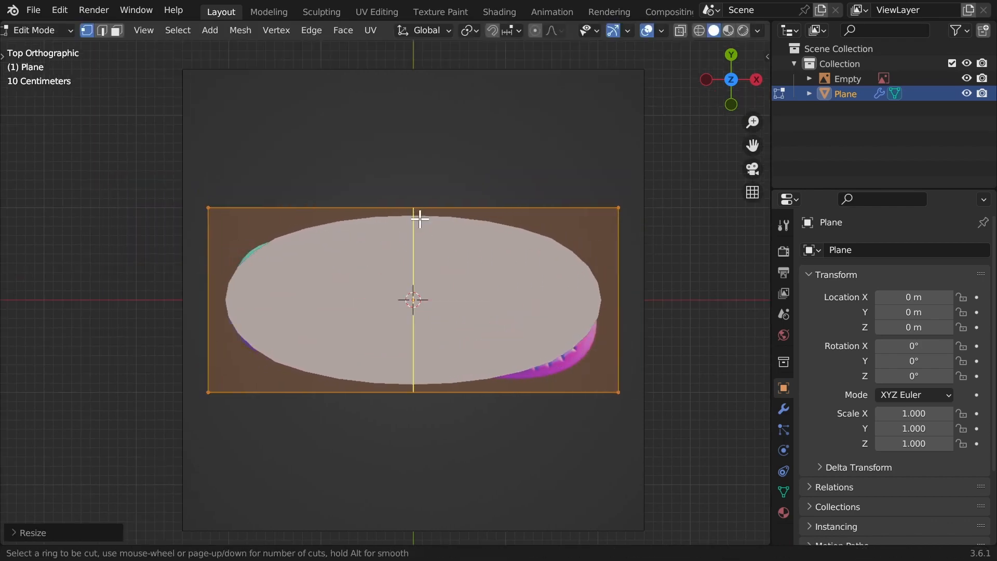
{"action": "scroll", "coordinate": [420, 218], "scroll_direction": "up", "scroll_amount": 2}
{"action": "left_click", "coordinate": [350, 219]}
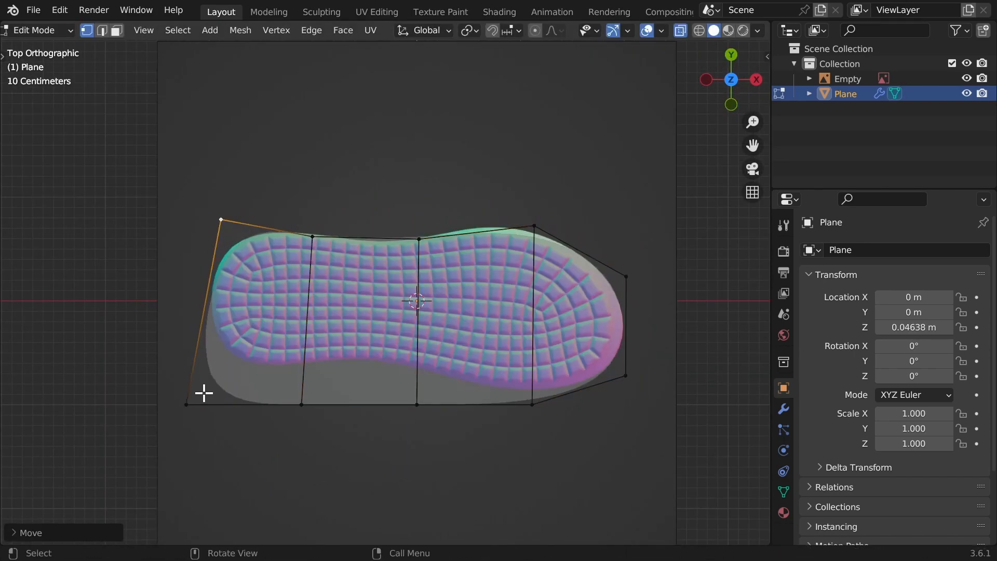
Move the plane's vertices so its smoothed outline follows the sole in the reference image.
{"action": "key", "text": "g"}
{"action": "left_click", "coordinate": [297, 235]}
{"action": "scroll", "coordinate": [340, 287], "scroll_direction": "up", "scroll_amount": 2}
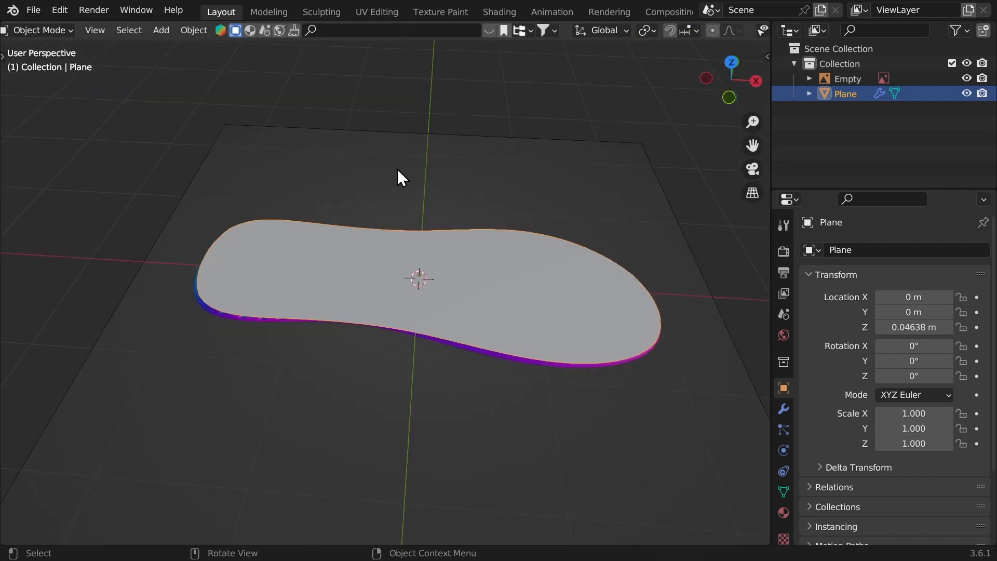
Move the bottom-view reference image into a new collection named "trash" and exclude that collection from the view layer.
{"action": "scroll", "coordinate": [466, 240], "scroll_direction": "down", "scroll_amount": 3}
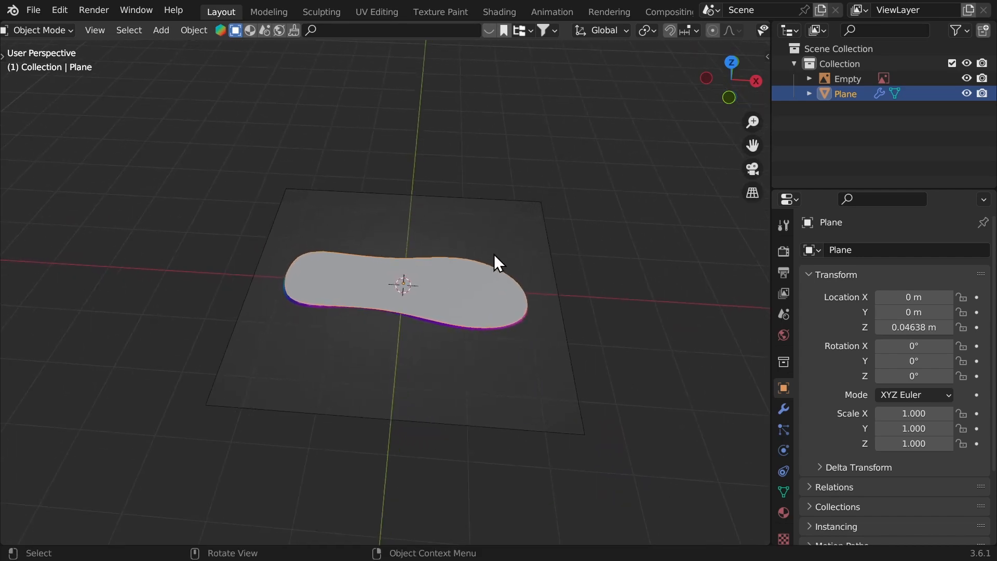
{"action": "left_click", "coordinate": [462, 198]}
{"action": "key", "text": "m"}
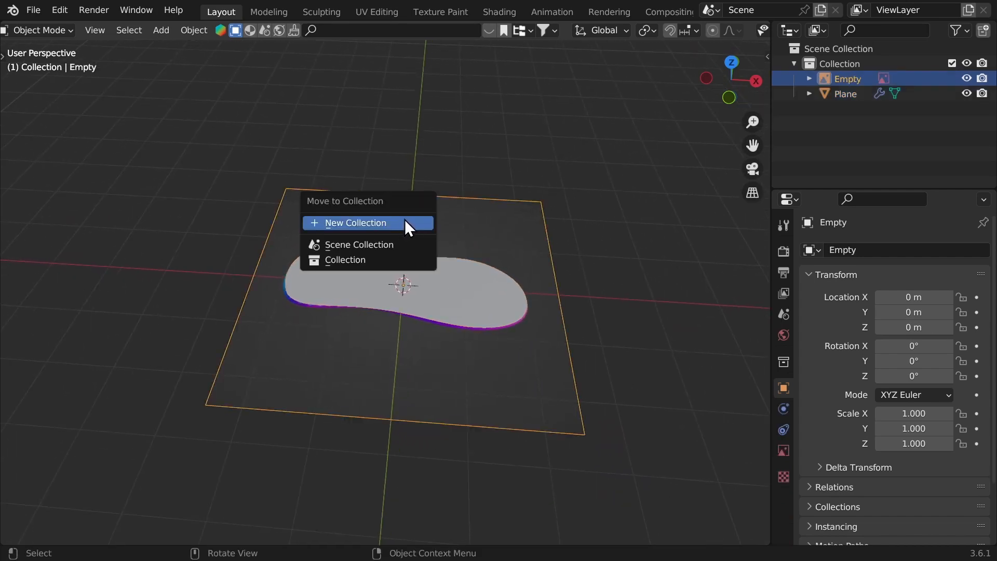
{"action": "left_click", "coordinate": [409, 225]}
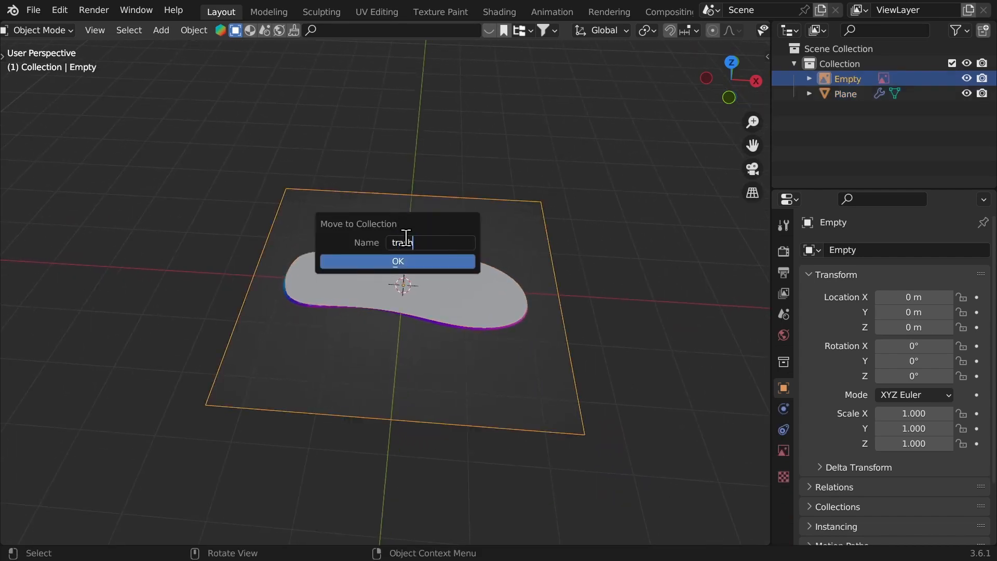
{"action": "type", "text": "trash"}
{"action": "key", "text": "Return"}
{"action": "left_click", "coordinate": [952, 94]}
Rename the plane object to "sole".
{"action": "left_click", "coordinate": [846, 79]}
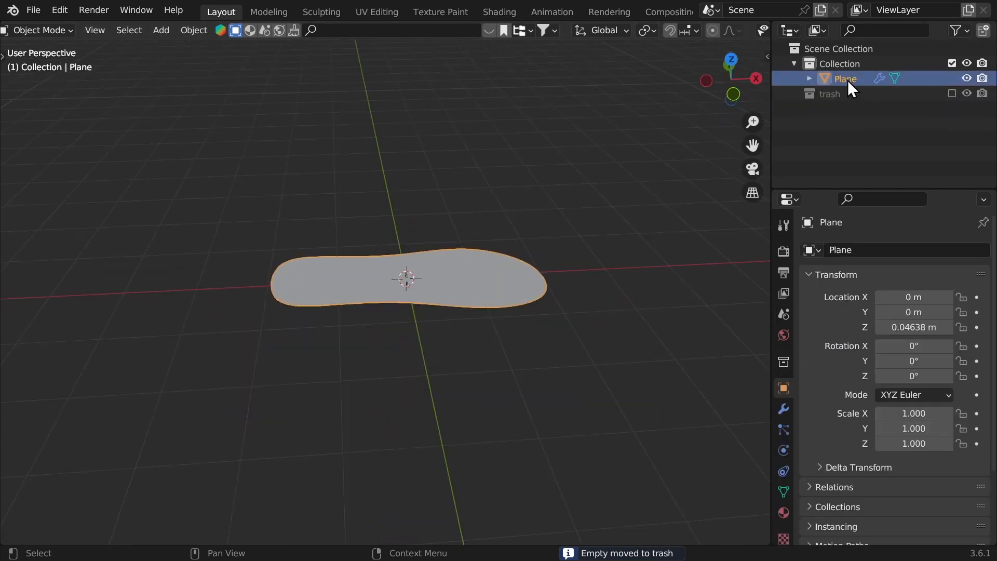
{"action": "double_click", "coordinate": [847, 79]}
{"action": "type", "text": "so"}
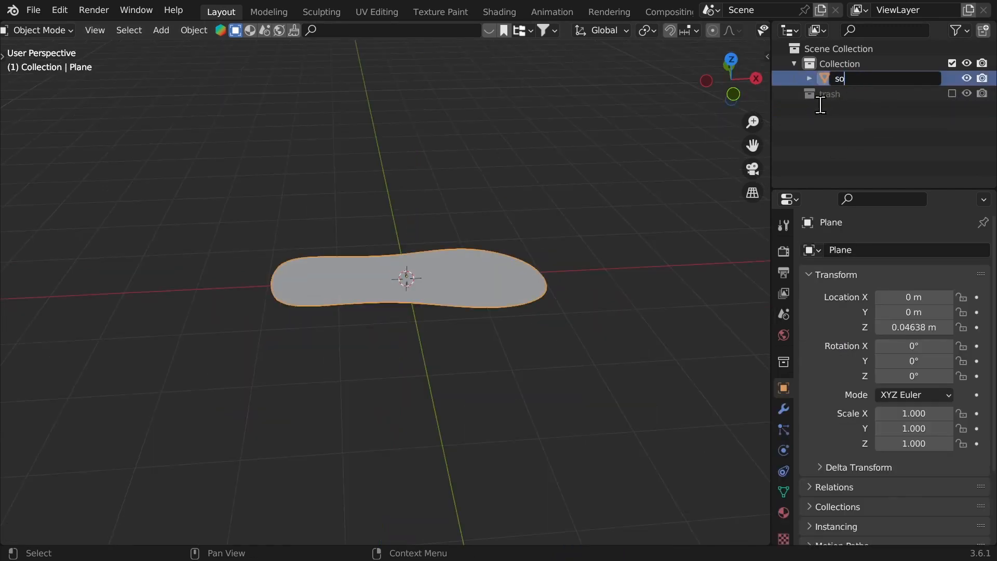
{"action": "type", "text": "le"}
{"action": "key", "text": "Return"}
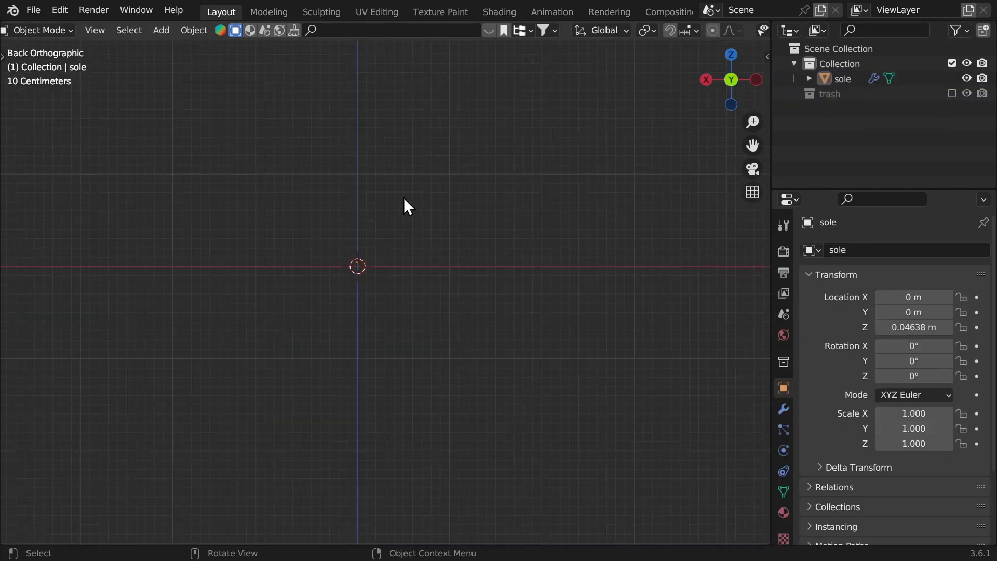
Add the sandal's side-view image as a reference image aligned to the back orthographic view.
{"action": "middle_click_drag", "start_coordinate": [403, 198], "coordinate": [565, 162]}
{"action": "left_click", "coordinate": [734, 91]}
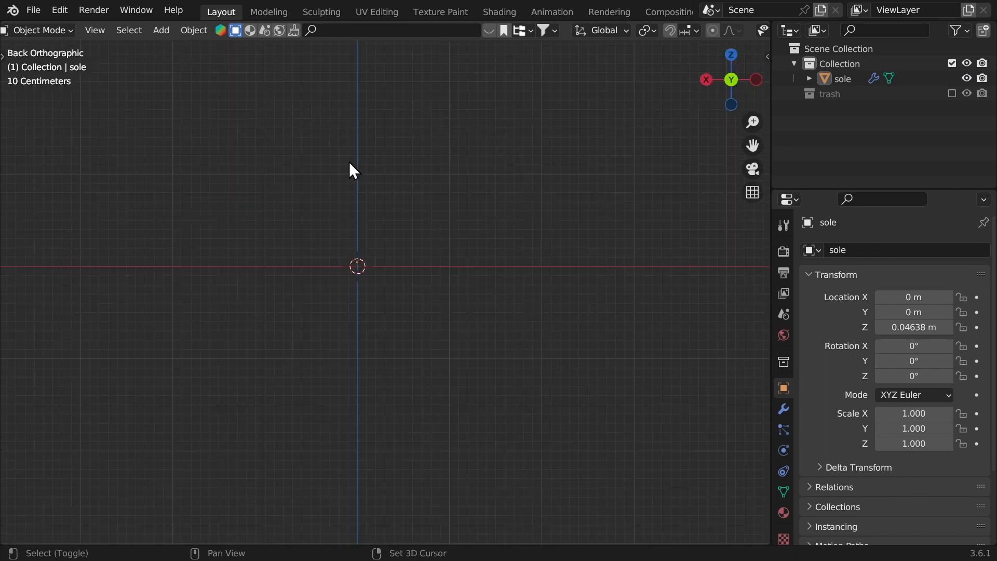
{"action": "key", "text": "shift+a"}
{"action": "mouse_move", "coordinate": [273, 335]}
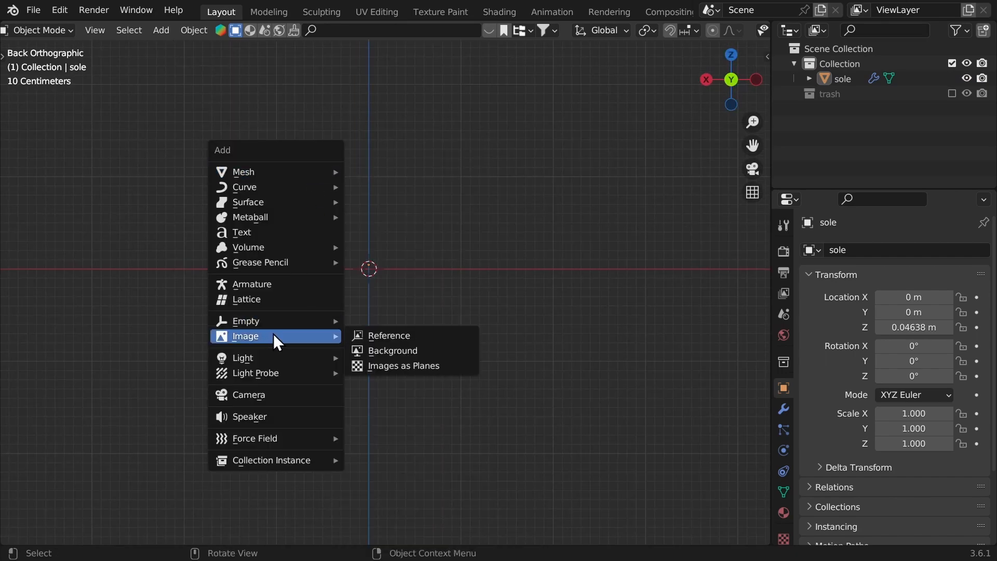
{"action": "left_click", "coordinate": [364, 335]}
{"action": "double_click", "coordinate": [468, 175]}
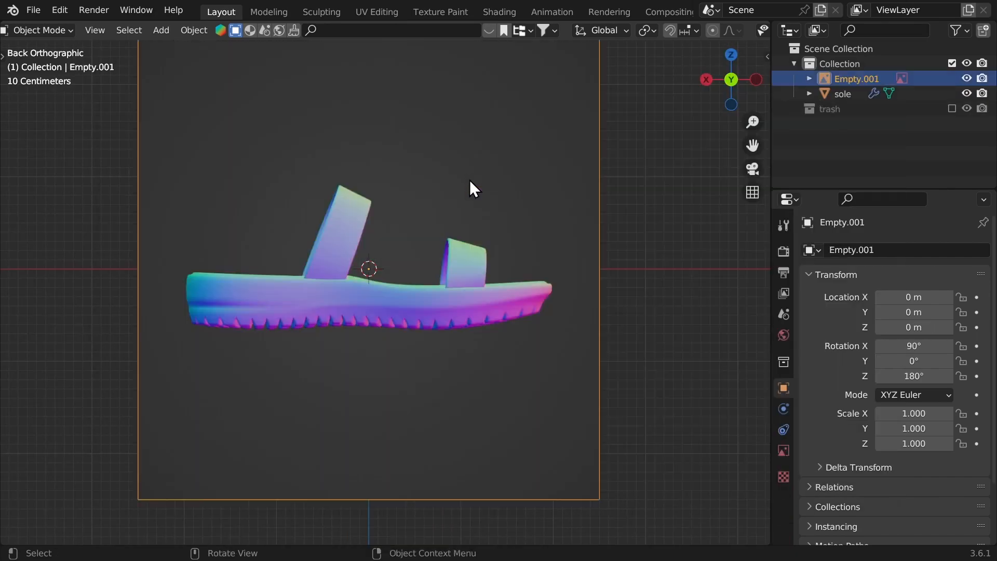
Move the side-view reference image along Y to about -0.94 m, behind the sole mesh.
{"action": "middle_click_drag", "start_coordinate": [399, 186], "coordinate": [597, 207]}
{"action": "key", "text": "g"}
{"action": "key", "text": "x"}
{"action": "key", "text": "y"}
{"action": "left_click", "coordinate": [336, 241]}
Rotate the side-view reference image 180° around the Z axis.
{"action": "type", "text": "rz"}
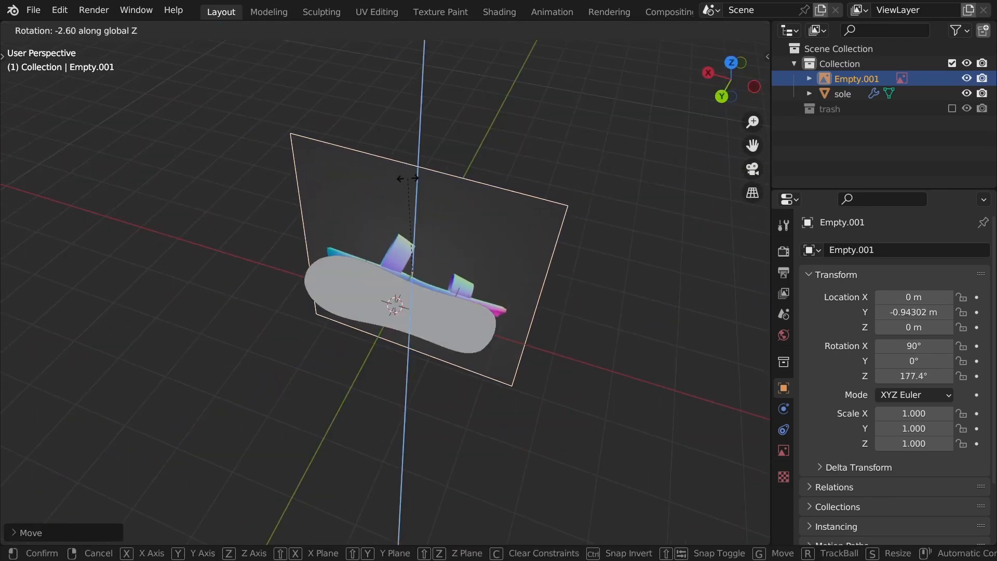
{"action": "type", "text": "180"}
{"action": "key", "text": "Return"}
Raise the side-view reference image to about 0.6 m on Z to line it up with the flat sole mesh.
{"action": "middle_click_drag", "start_coordinate": [410, 181], "coordinate": [478, 156]}
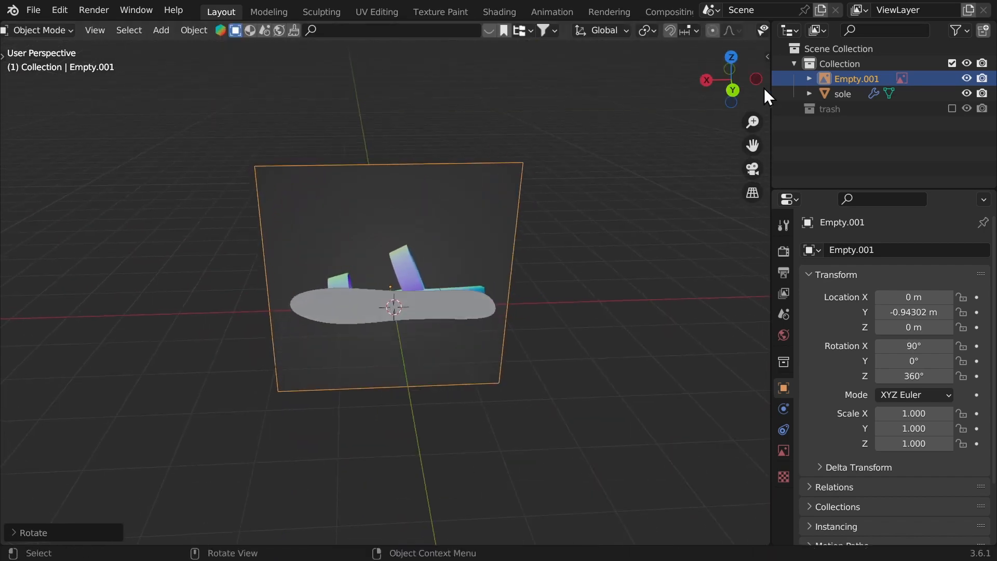
{"action": "left_click", "coordinate": [764, 90]}
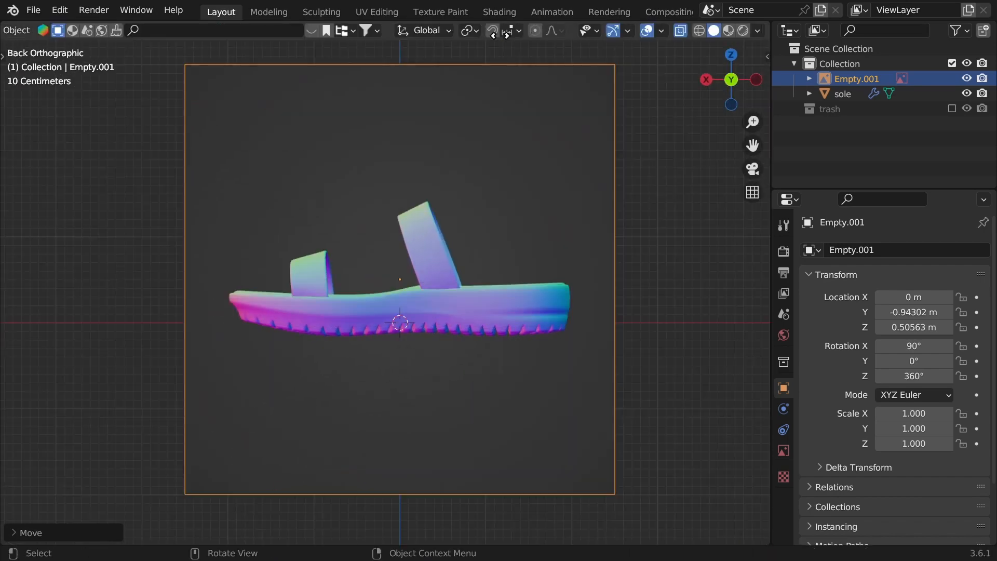
{"action": "scroll", "coordinate": [444, 259], "scroll_direction": "up", "scroll_amount": 3}
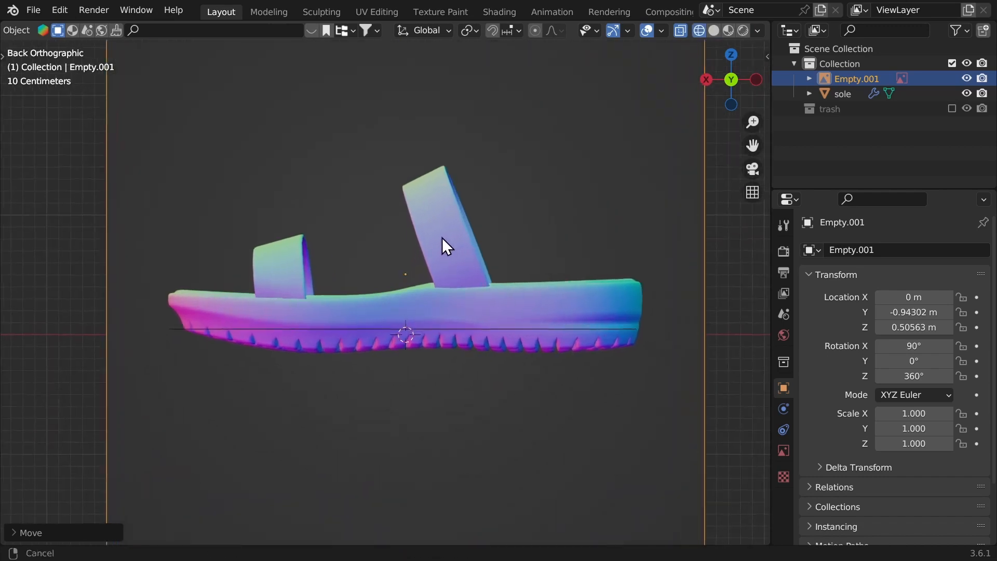
{"action": "middle_click_drag", "start_coordinate": [441, 238], "coordinate": [609, 388]}
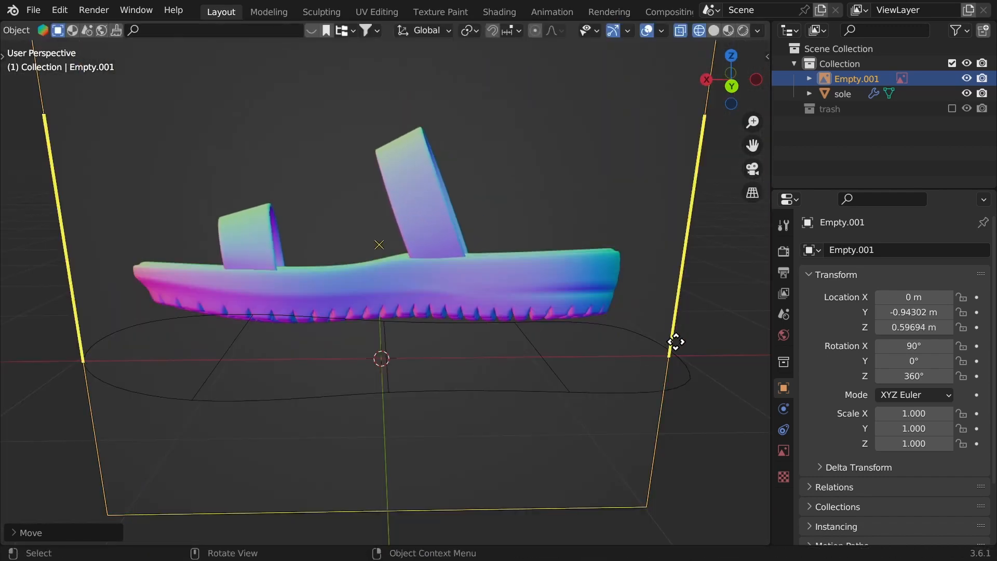
{"action": "left_click", "coordinate": [683, 378]}
Edit the sole mesh in back view and move its heel-end vertices onto the lower heel of the side reference.
{"action": "middle_click_drag", "start_coordinate": [540, 301], "coordinate": [541, 279]}
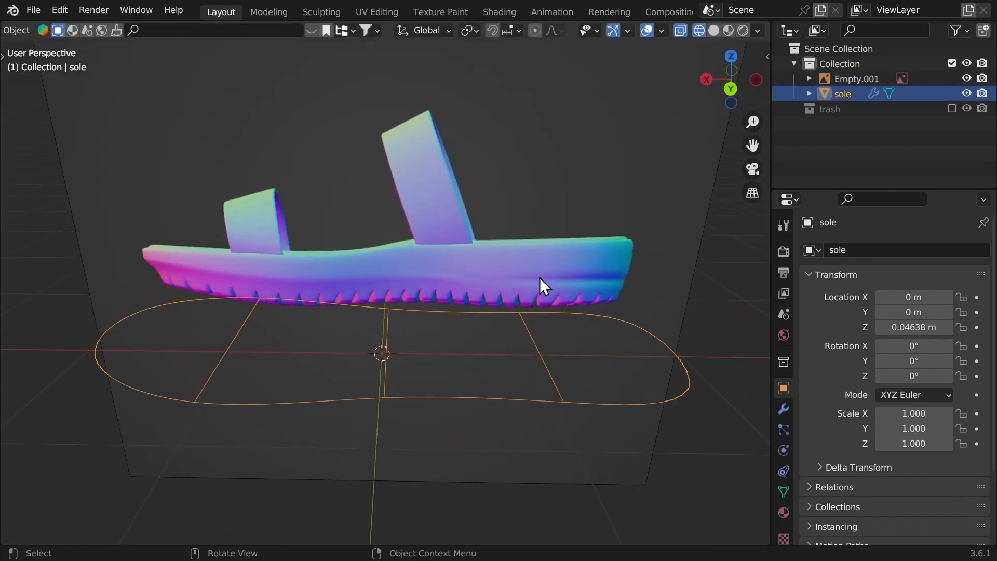
{"action": "left_click", "coordinate": [730, 100]}
{"action": "key", "text": "Tab"}
{"action": "scroll", "coordinate": [564, 242], "scroll_direction": "up", "scroll_amount": 2}
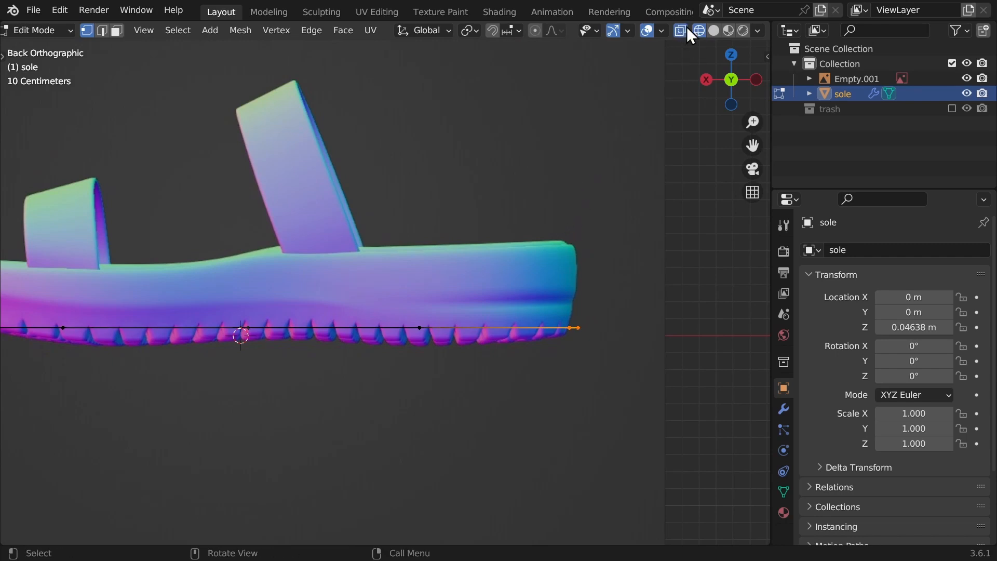
{"action": "key", "text": "g"}
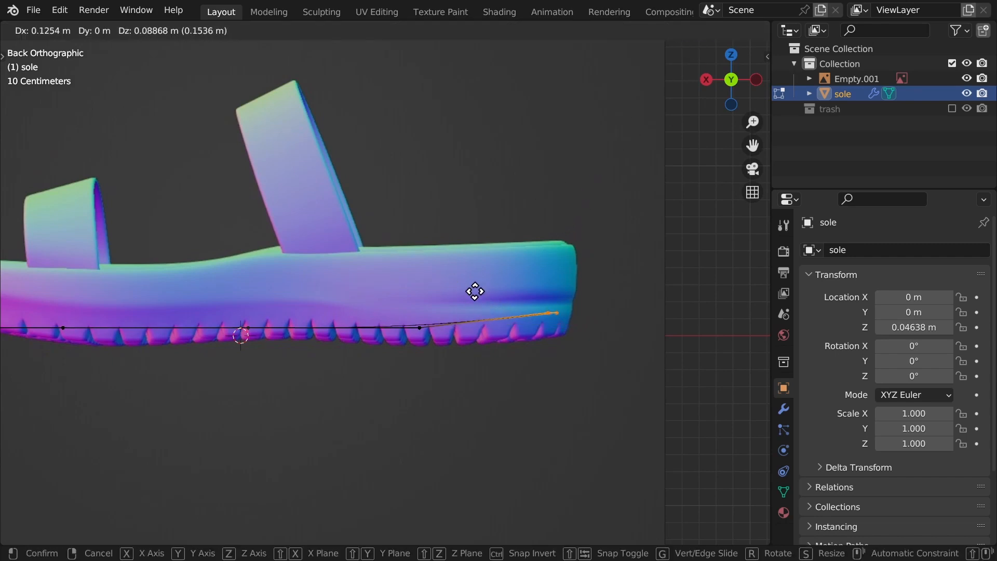
{"action": "left_click", "coordinate": [491, 296]}
Move the sole's toe and forefoot vertices to follow the lower profile of the side reference.
{"action": "middle_click_drag", "start_coordinate": [396, 309], "coordinate": [717, 291], "text": "shift"}
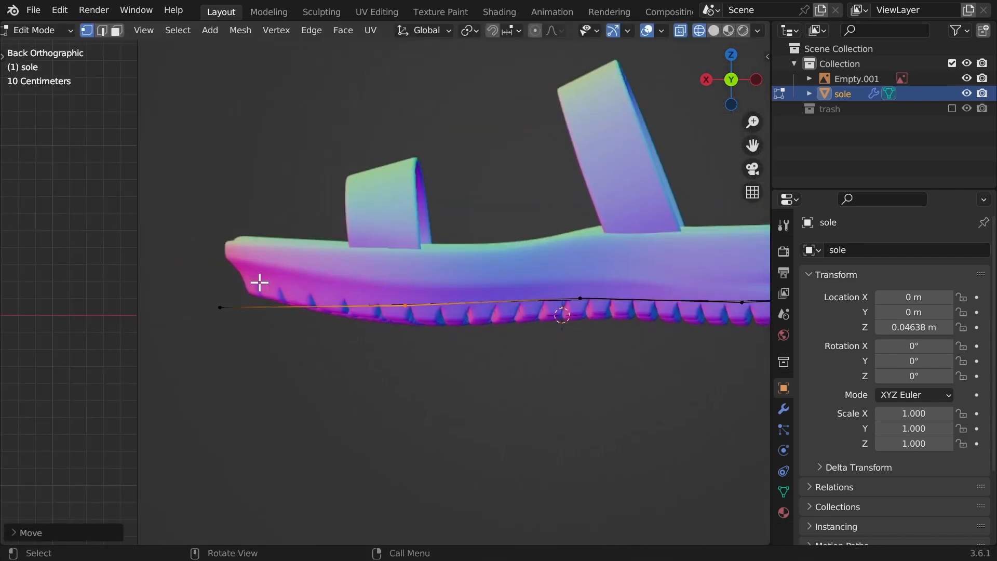
{"action": "key", "text": "g"}
{"action": "left_click", "coordinate": [279, 253]}
{"action": "middle_click_drag", "start_coordinate": [374, 290], "coordinate": [253, 291], "text": "shift"}
{"action": "key", "text": "g"}
{"action": "left_click", "coordinate": [281, 334]}
Extrude the entire sole surface upward to give it thickness matching the side reference.
{"action": "middle_click_drag", "start_coordinate": [398, 212], "coordinate": [374, 249], "text": "shift"}
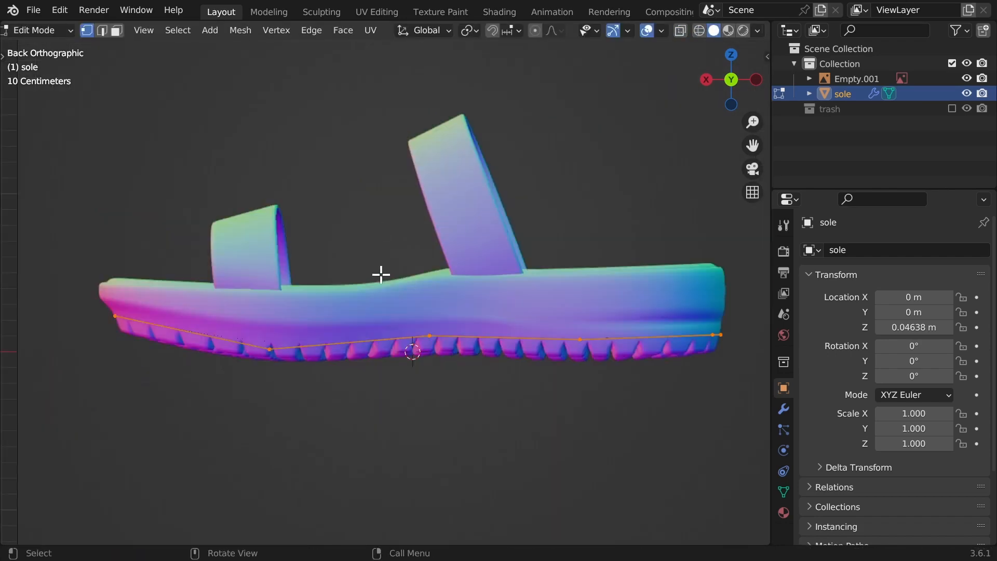
{"action": "key", "text": "e"}
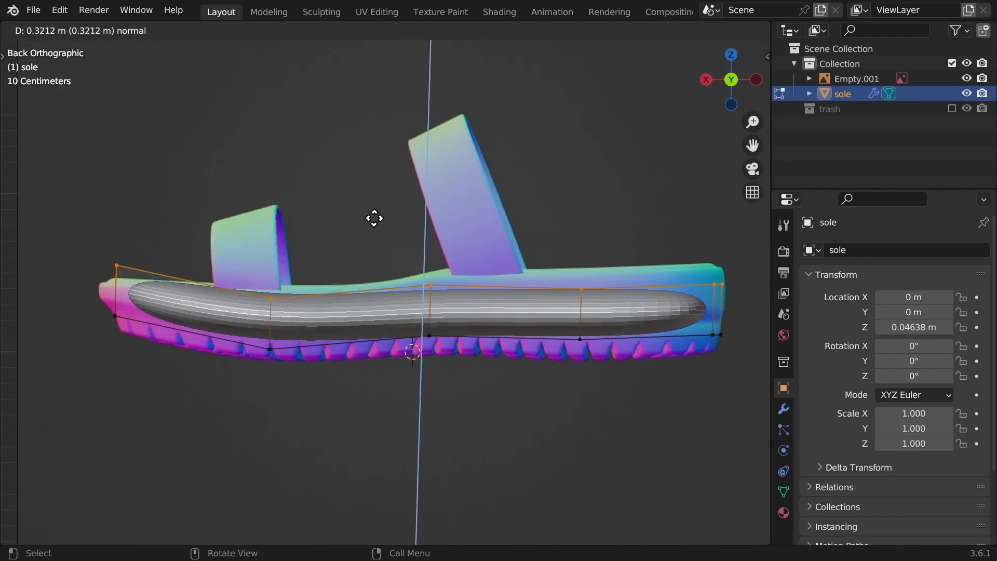
{"action": "left_click", "coordinate": [374, 226]}
Select the upper toe vertices through the mesh and move them down to the toe's top edge in the reference.
{"action": "middle_click_drag", "start_coordinate": [374, 226], "coordinate": [518, 202], "text": "shift"}
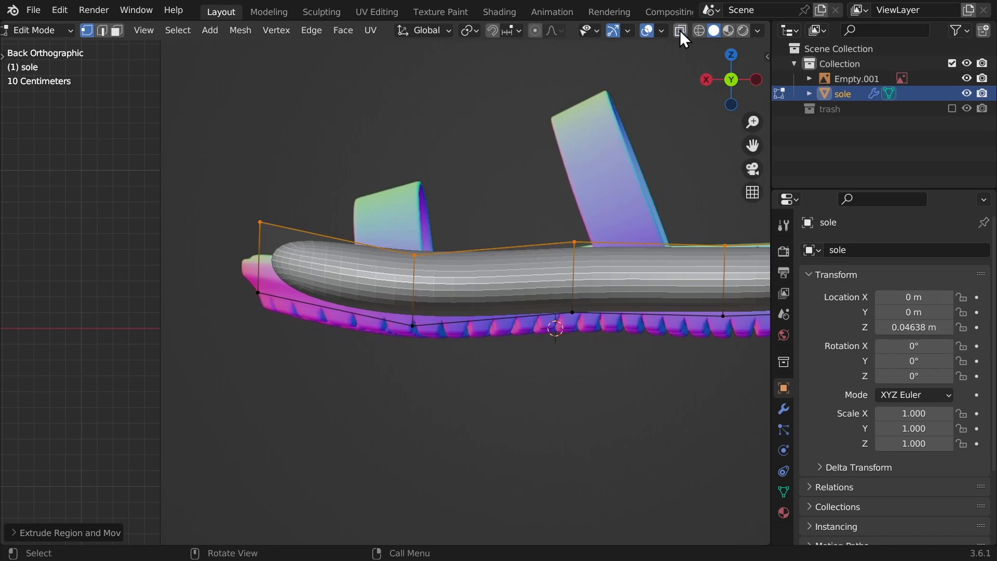
{"action": "left_click", "coordinate": [681, 31]}
{"action": "middle_click_drag", "start_coordinate": [171, 197], "coordinate": [272, 193], "text": "shift"}
{"action": "left_click", "coordinate": [249, 233]}
{"action": "key", "text": "alt+z"}
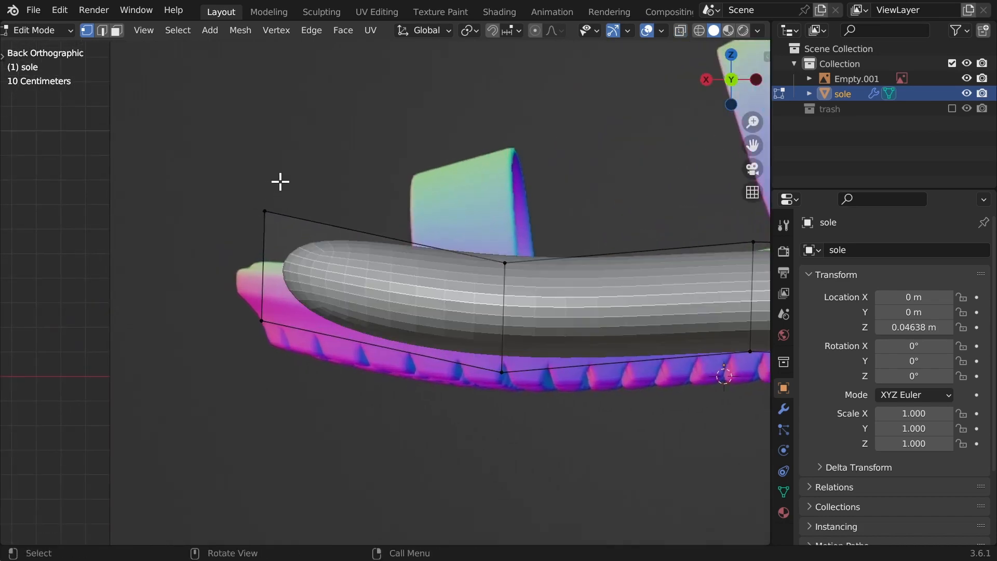
{"action": "key", "text": "alt+z"}
{"action": "left_click_drag", "start_coordinate": [300, 177], "coordinate": [223, 234]}
{"action": "key", "text": "g"}
{"action": "left_click", "coordinate": [187, 236]}
Adjust the upper heel vertices of the sole to match the heel's top corner in the reference.
{"action": "middle_click_drag", "start_coordinate": [187, 235], "coordinate": [2, 223], "text": "shift"}
{"action": "left_click_drag", "start_coordinate": [581, 207], "coordinate": [528, 242]}
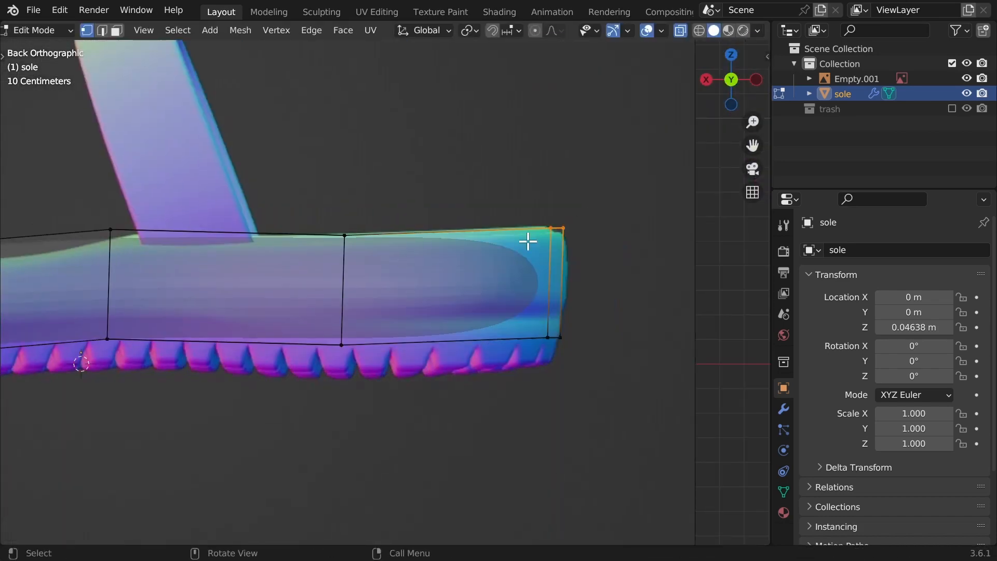
{"action": "key", "text": "g"}
{"action": "left_click", "coordinate": [535, 238]}
Move the upper arch vertices of the sole to fit the reference's top profile in front of the rear strap.
{"action": "middle_click_drag", "start_coordinate": [146, 218], "coordinate": [433, 219], "text": "shift"}
{"action": "left_click_drag", "start_coordinate": [431, 207], "coordinate": [377, 254]}
{"action": "key", "text": "g"}
{"action": "left_click", "coordinate": [384, 252]}
{"action": "key", "text": "alt+z"}
Add a horizontal loop cut around the sole's side and slide it close to the bottom edge.
{"action": "middle_click_drag", "start_coordinate": [634, 363], "coordinate": [528, 357], "text": "shift"}
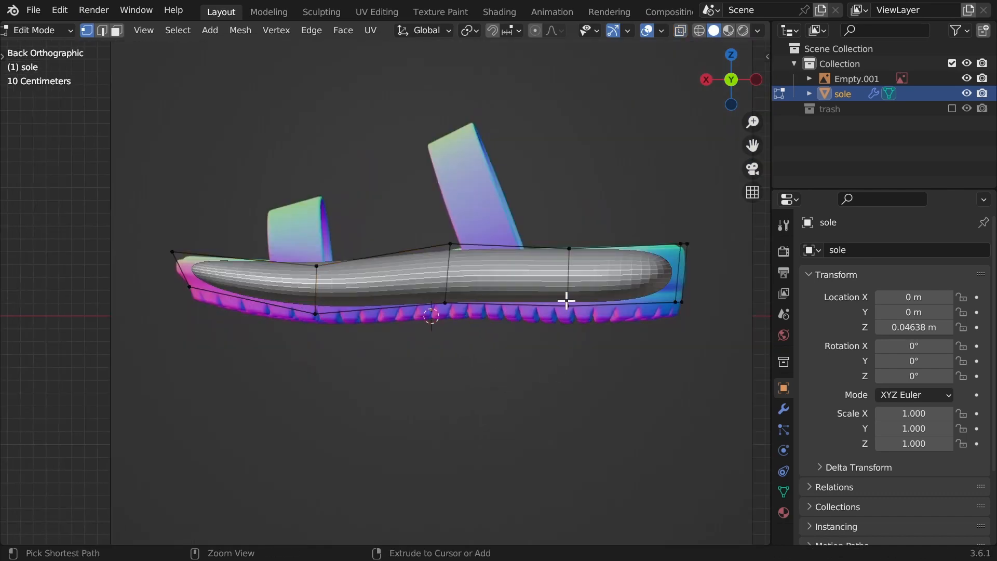
{"action": "key", "text": "ctrl+r"}
{"action": "left_click", "coordinate": [679, 285]}
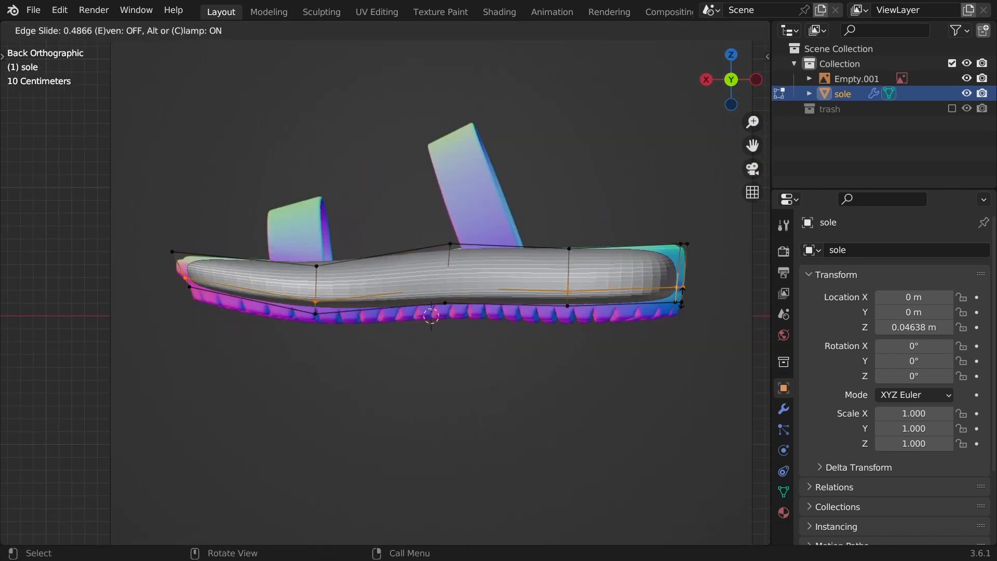
{"action": "left_click", "coordinate": [689, 307]}
Add another horizontal loop cut around the sole's side and slide it close to the top edge.
{"action": "middle_click_drag", "start_coordinate": [658, 276], "coordinate": [654, 307]}
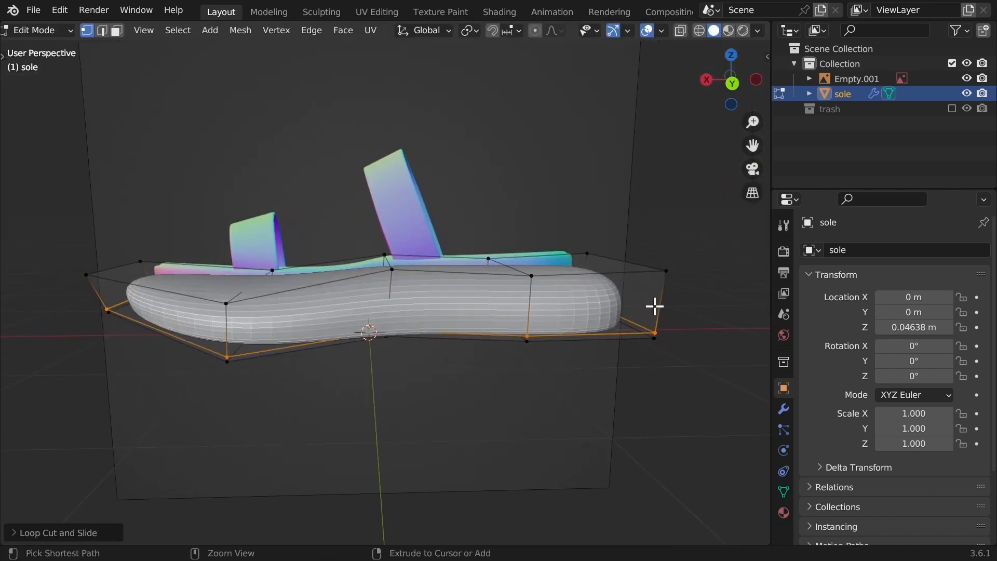
{"action": "key", "text": "ctrl+r"}
{"action": "left_click", "coordinate": [663, 308]}
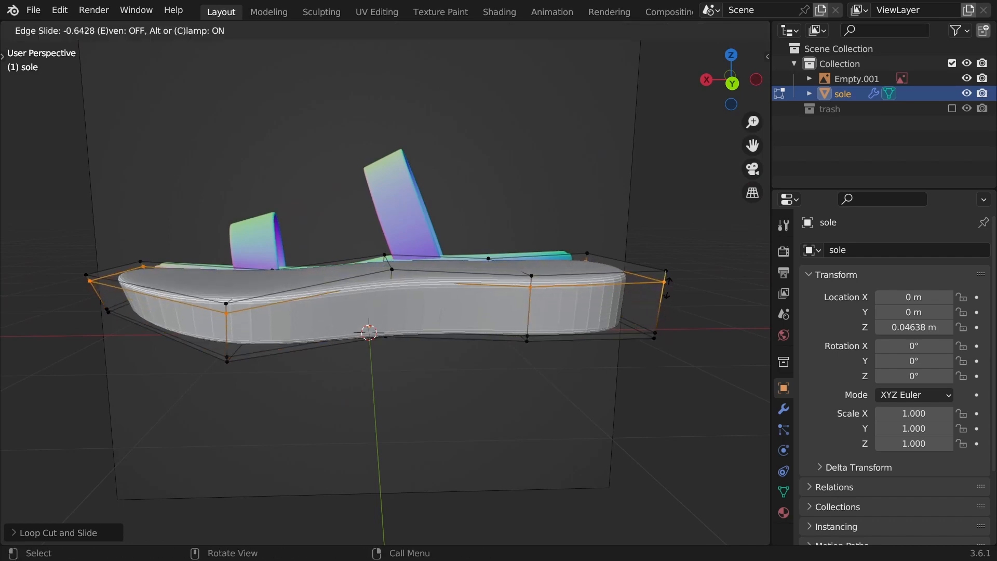
{"action": "left_click", "coordinate": [674, 287]}
{"action": "middle_click_drag", "start_coordinate": [672, 285], "coordinate": [595, 185]}
In the back view, scale the whole sole to about 1.03 and lower it to a Z location of about 0.039 m.
{"action": "left_click", "coordinate": [739, 73]}
{"action": "key", "text": "Tab"}
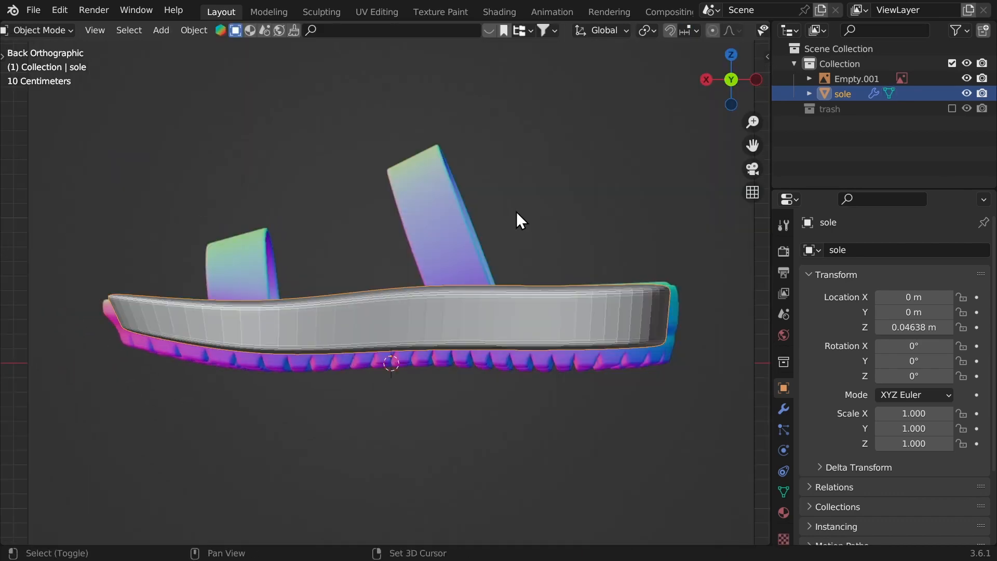
{"action": "key", "text": "s"}
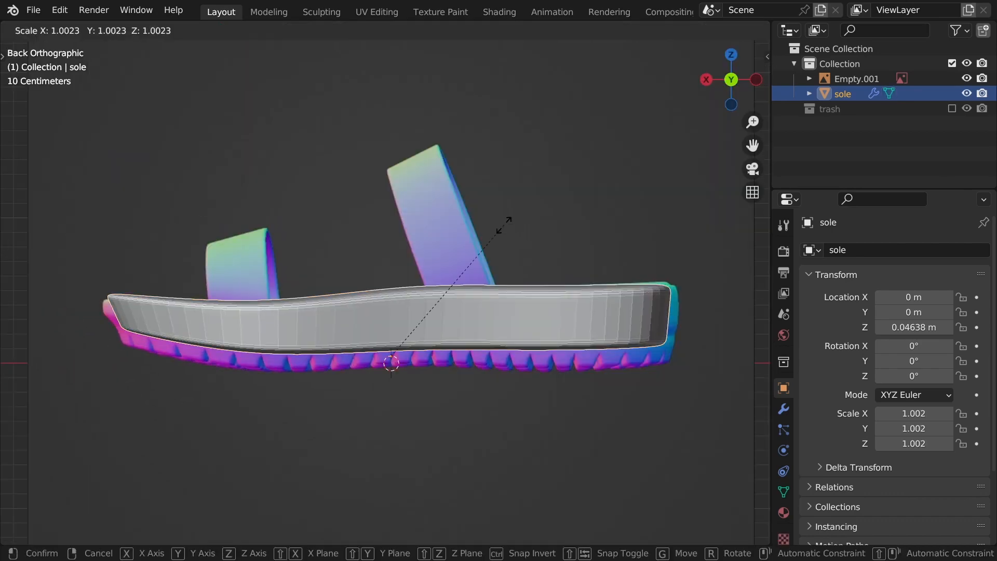
{"action": "left_click", "coordinate": [498, 217]}
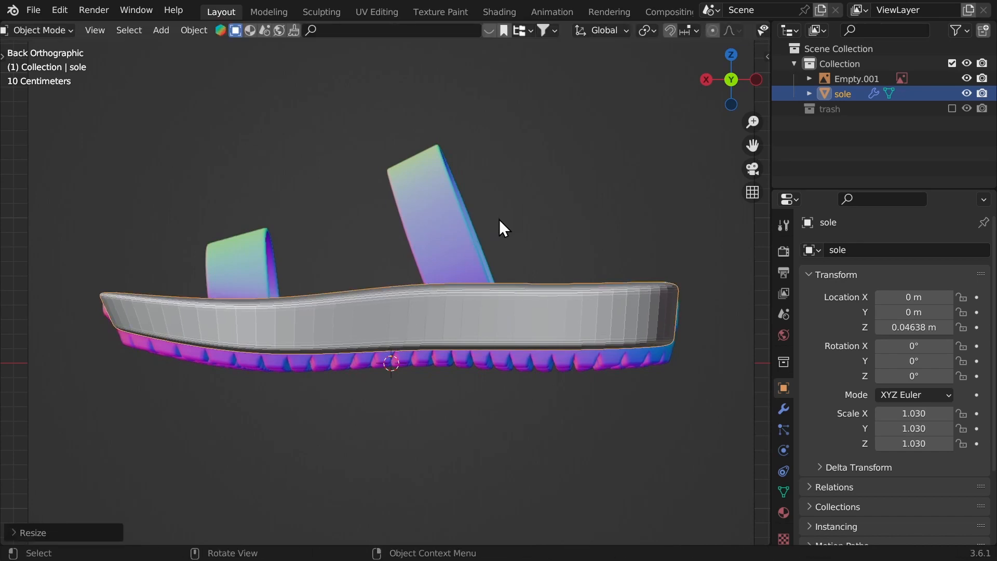
{"action": "key", "text": "g"}
{"action": "key", "text": "z"}
{"action": "left_click", "coordinate": [499, 218]}
Select the sole object again and apply smooth shading to it.
{"action": "left_click", "coordinate": [638, 330]}
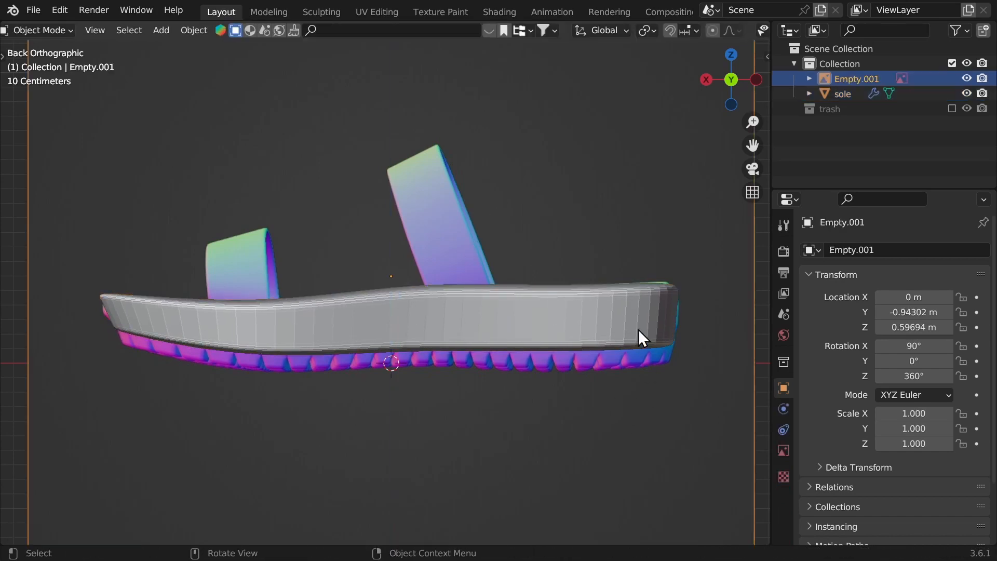
{"action": "left_click", "coordinate": [599, 300]}
{"action": "right_click", "coordinate": [614, 307]}
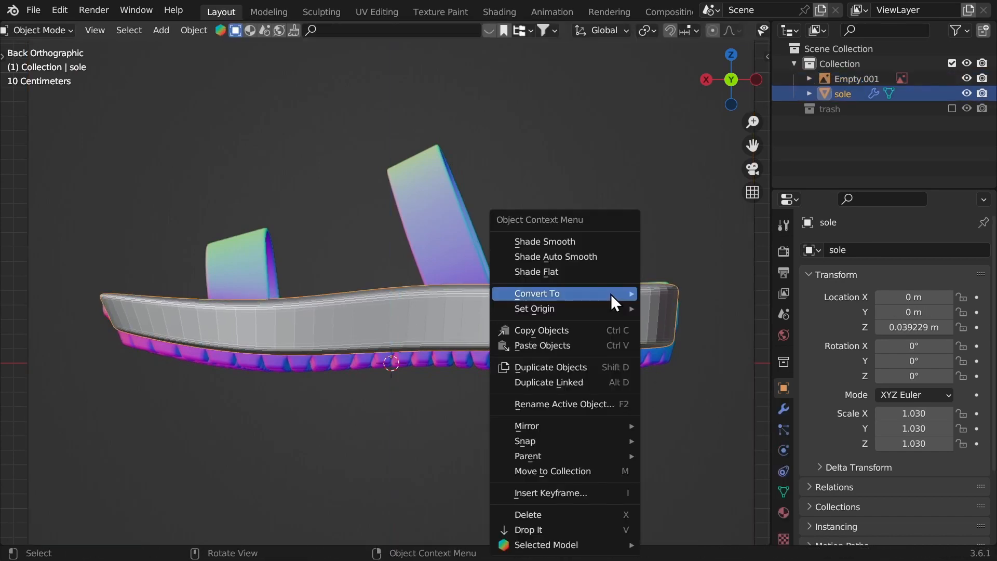
{"action": "left_click", "coordinate": [562, 241]}
Select all top faces of the sole from heel to toe and inset them slightly to leave a narrow rim.
{"action": "middle_click_drag", "start_coordinate": [557, 235], "coordinate": [592, 277]}
{"action": "key", "text": "Tab"}
{"action": "scroll", "coordinate": [643, 307], "scroll_direction": "down", "scroll_amount": 3}
{"action": "middle_click_drag", "start_coordinate": [655, 319], "coordinate": [576, 319]}
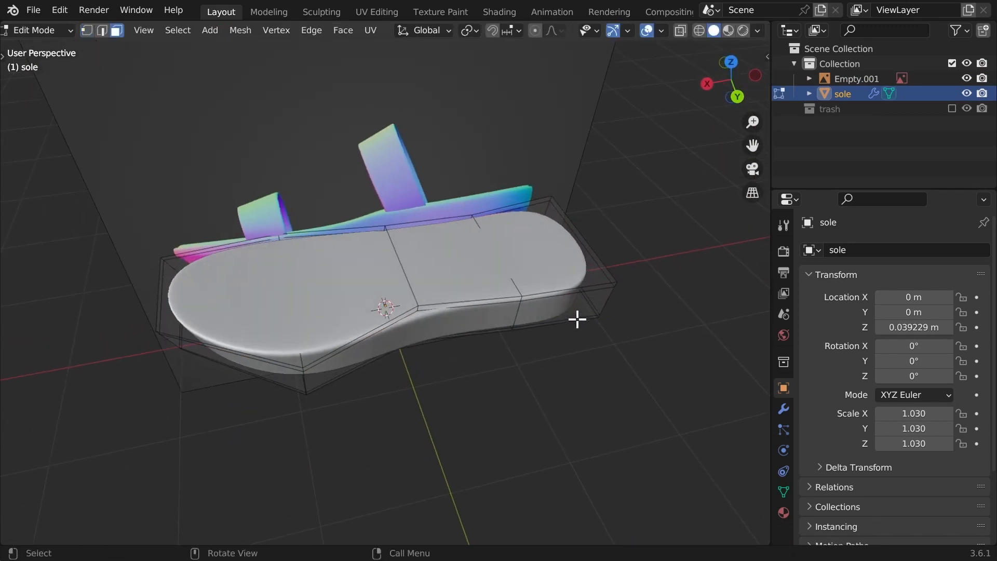
{"action": "left_click", "coordinate": [495, 243]}
{"action": "left_click", "coordinate": [248, 276], "text": "ctrl"}
{"action": "middle_click_drag", "start_coordinate": [247, 276], "coordinate": [547, 202]}
{"action": "scroll", "coordinate": [547, 203], "scroll_direction": "up", "scroll_amount": 3}
{"action": "key", "text": "i"}
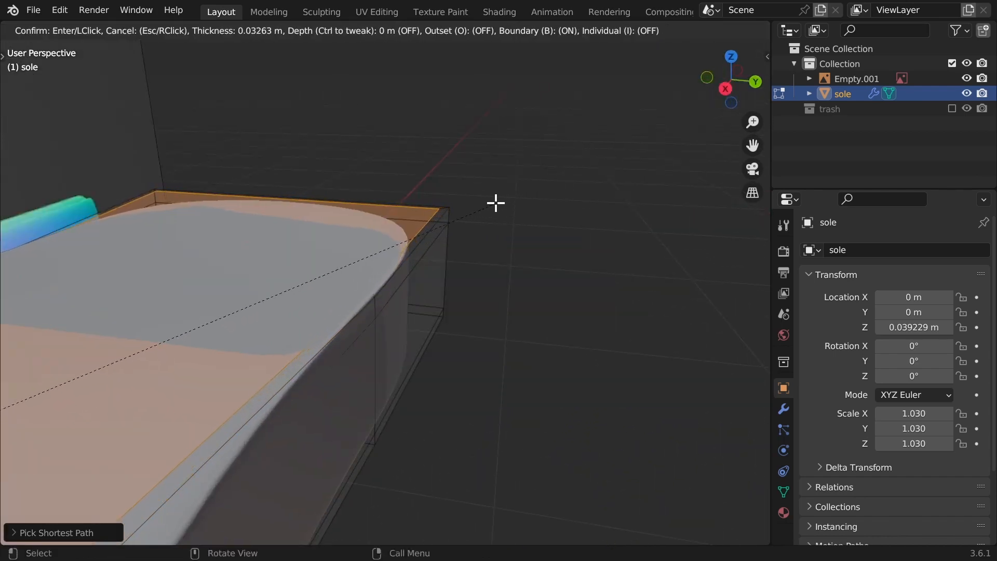
{"action": "left_click", "coordinate": [481, 227]}
{"action": "mouse_move", "coordinate": [482, 227]}
{"action": "middle_mouse_down"}
{"action": "mouse_move", "coordinate": [490, 216]}
{"action": "mouse_move", "coordinate": [482, 218]}
{"action": "middle_mouse_up"}
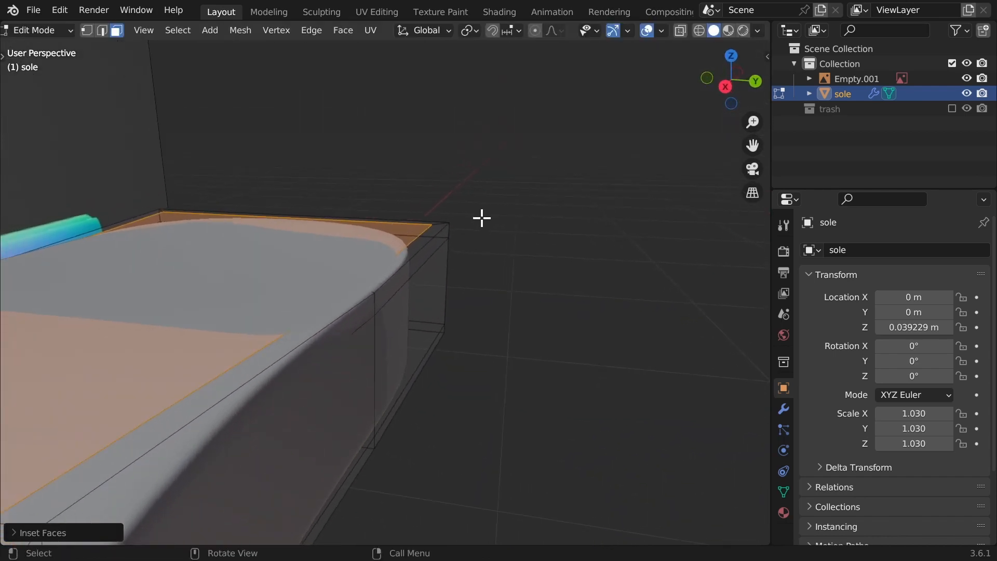
Extrude the inset top faces down to form a groove, and extrude them back up as a raised footbed.
{"action": "key", "text": "e"}
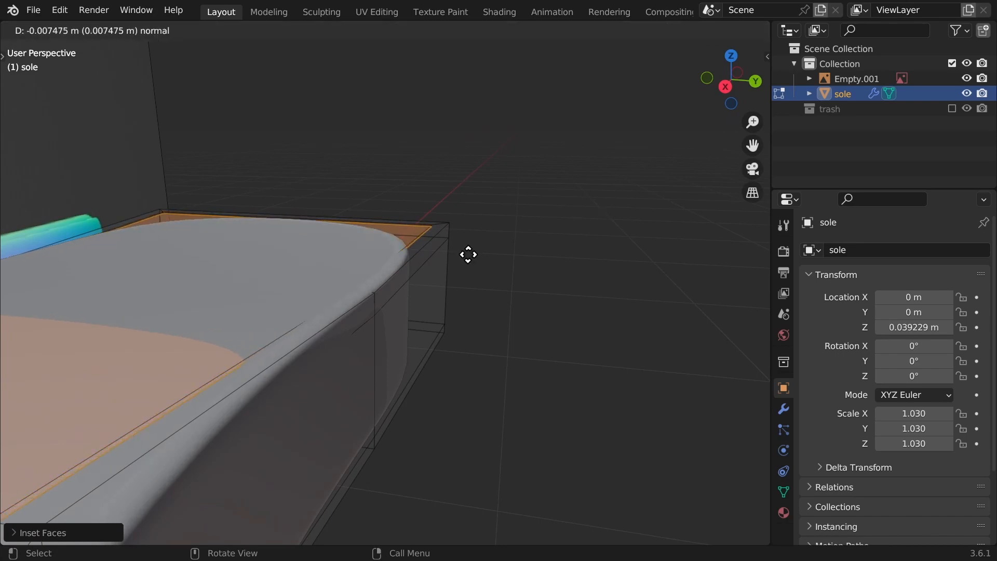
{"action": "left_click", "coordinate": [483, 298]}
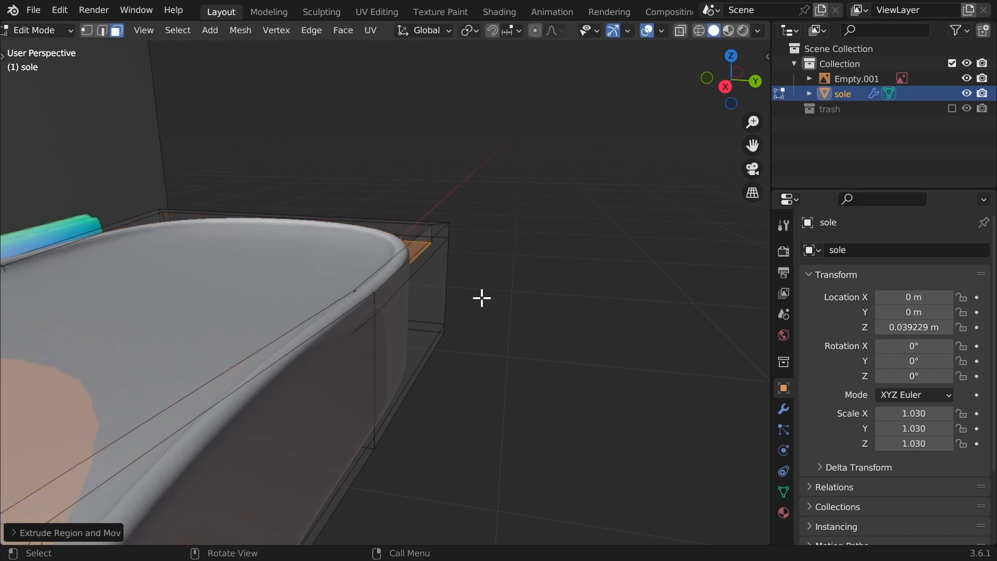
{"action": "key", "text": "e"}
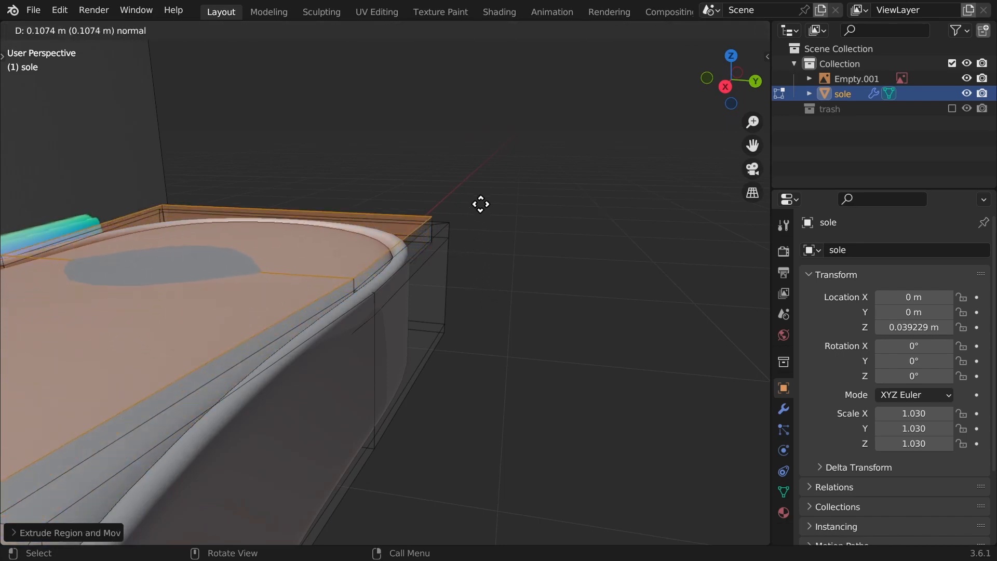
{"action": "left_click", "coordinate": [483, 197]}
Adjust the footbed faces' height along Z and expand them slightly along their normals with Shrink/Fatten.
{"action": "middle_click_drag", "start_coordinate": [483, 196], "coordinate": [641, 212]}
{"action": "key", "text": "g"}
{"action": "key", "text": "z"}
{"action": "left_click", "coordinate": [618, 200]}
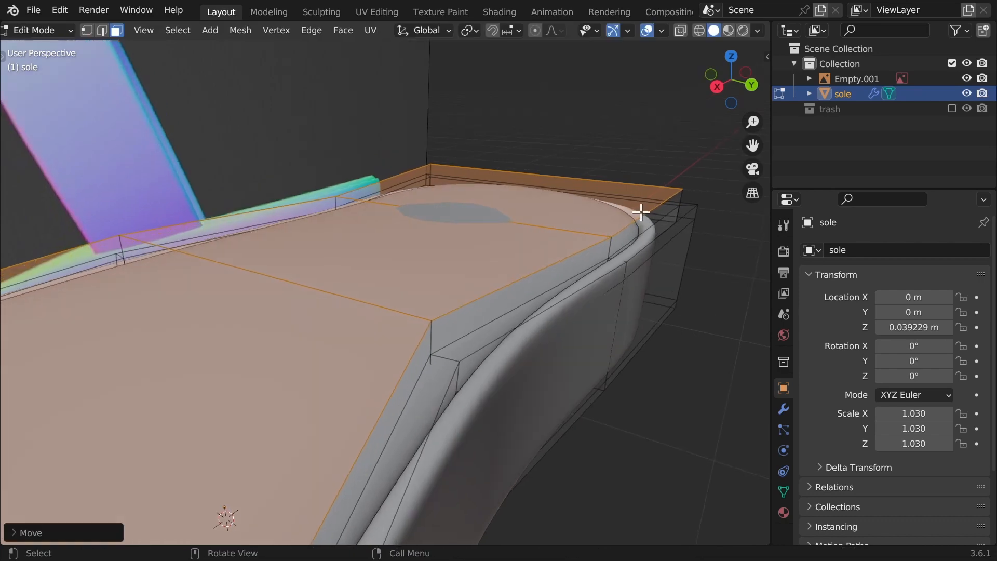
{"action": "key", "text": "alt+s"}
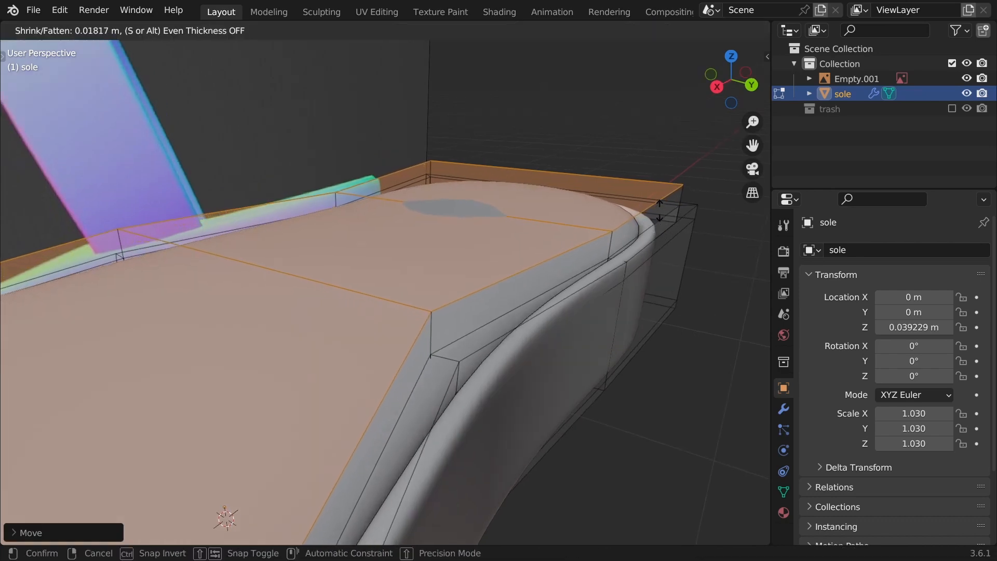
{"action": "left_click", "coordinate": [656, 191]}
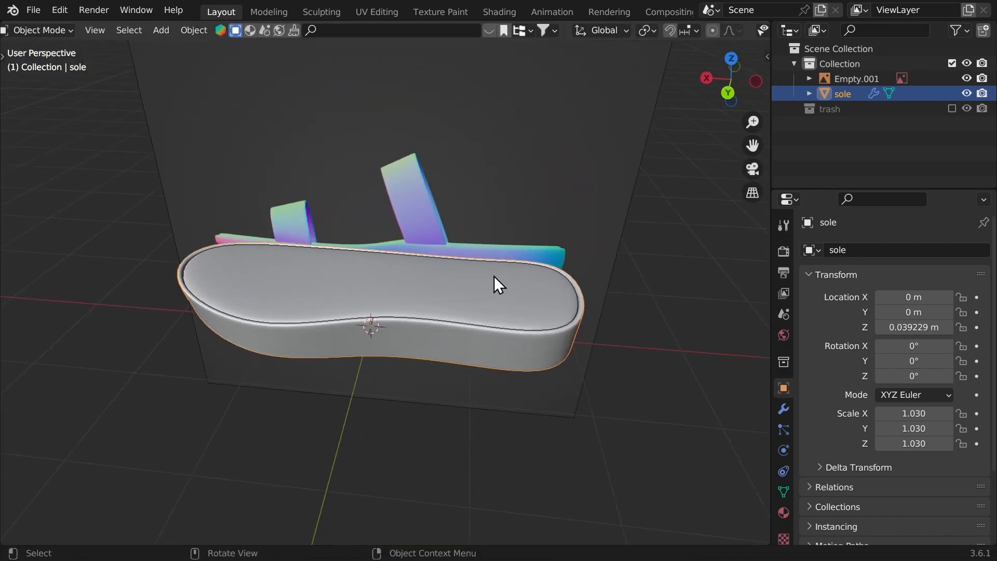
Select the footbed's two heel-side top faces and inset them together.
{"action": "key", "text": "Tab"}
{"action": "scroll", "coordinate": [493, 276], "scroll_direction": "up", "scroll_amount": 2}
{"action": "middle_click_drag", "start_coordinate": [493, 275], "coordinate": [489, 289]}
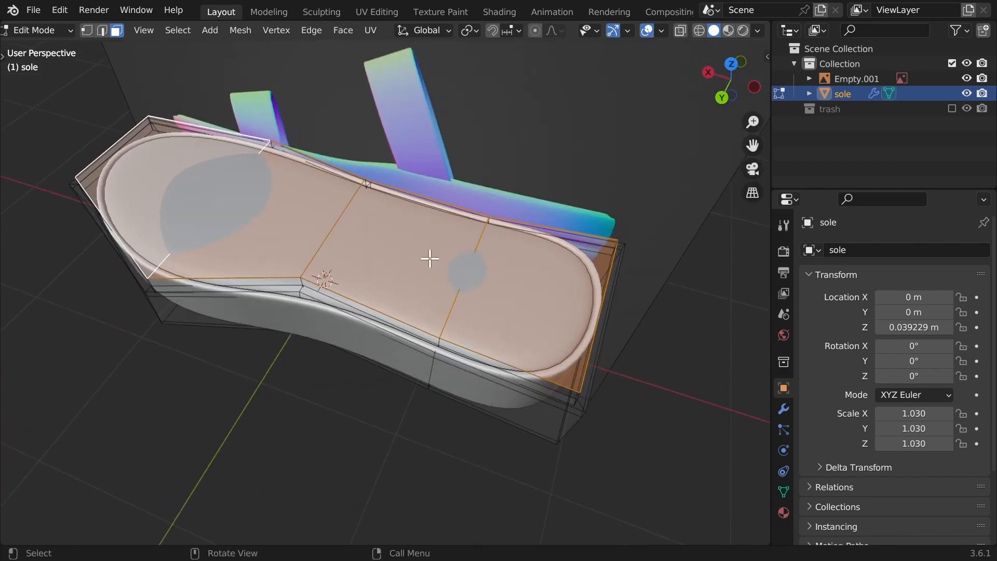
{"action": "left_click", "coordinate": [498, 289]}
{"action": "left_click", "coordinate": [428, 238], "text": "shift"}
{"action": "middle_click_drag", "start_coordinate": [423, 244], "coordinate": [446, 155]}
{"action": "key", "text": "i"}
{"action": "left_click", "coordinate": [375, 132]}
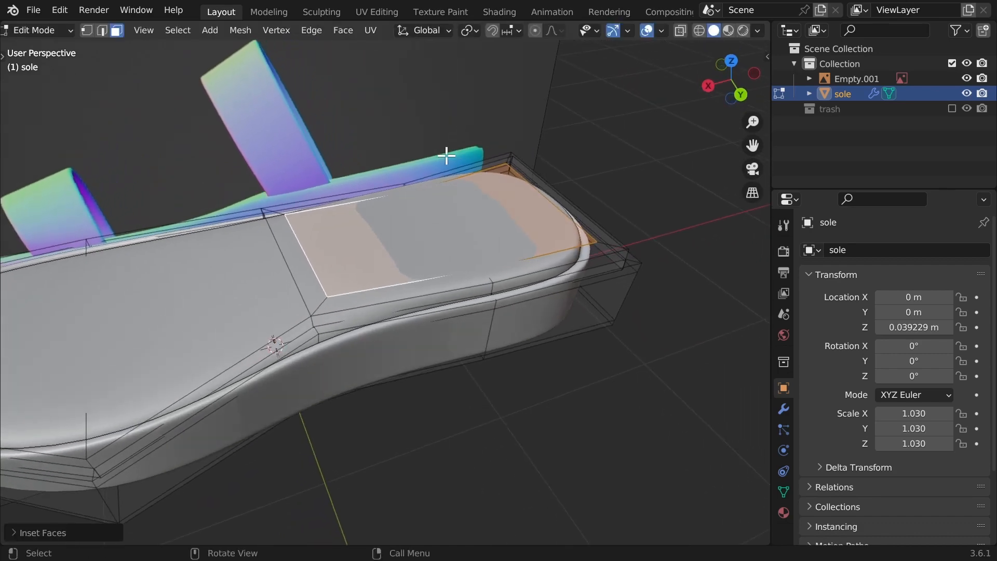
Sink the inset heel faces about 0.07 m with Shrink/Fatten and adjust their scale.
{"action": "key", "text": "alt+s"}
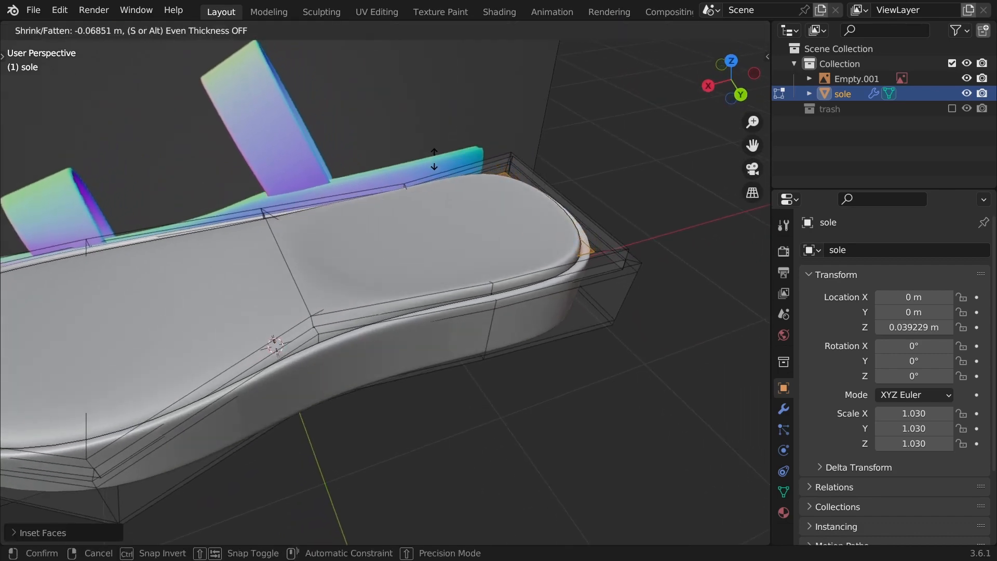
{"action": "left_click", "coordinate": [435, 162]}
{"action": "middle_click_drag", "start_coordinate": [423, 147], "coordinate": [543, 171]}
{"action": "key", "text": "s"}
{"action": "left_click", "coordinate": [358, 171]}
Select the footbed's forefoot top faces and inset them together.
{"action": "left_click", "coordinate": [576, 247]}
{"action": "left_click", "coordinate": [452, 218], "text": "alt+shift"}
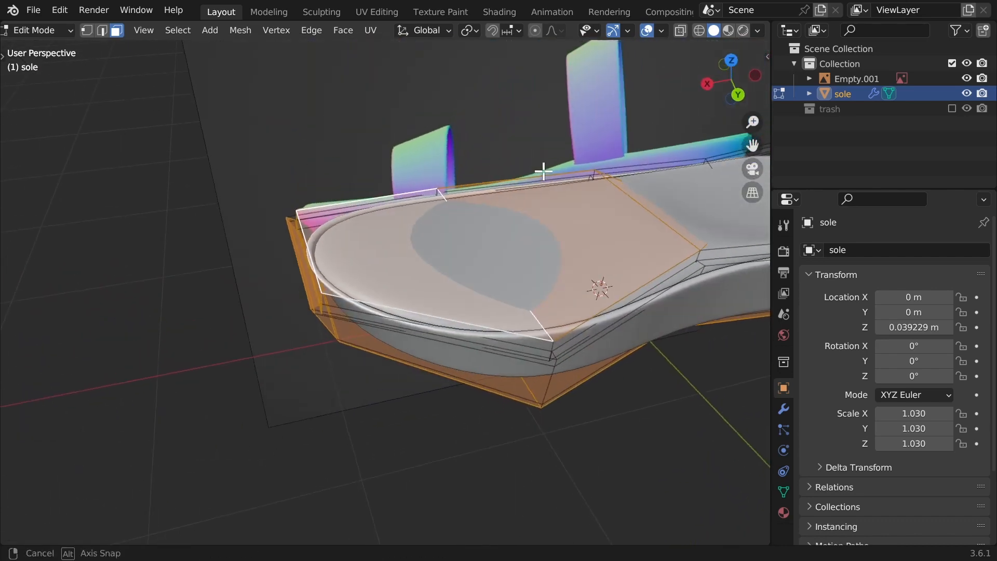
{"action": "key", "text": "ctrl+z"}
{"action": "middle_click_drag", "start_coordinate": [457, 235], "coordinate": [469, 201]}
{"action": "key", "text": "i"}
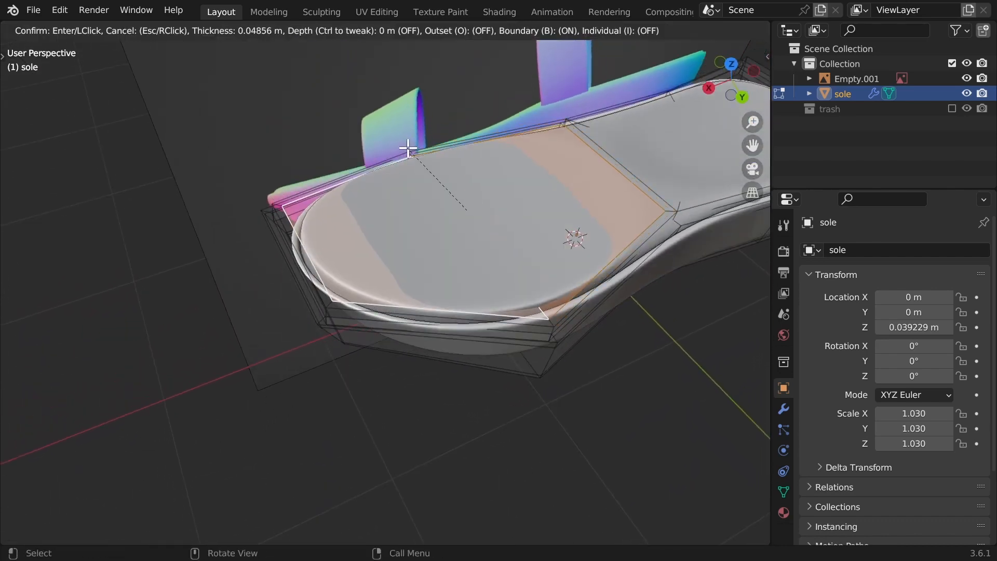
{"action": "left_click", "coordinate": [441, 161]}
Lower the inset forefoot faces about 0.08 m along Z and return to Object Mode.
{"action": "middle_click_drag", "start_coordinate": [441, 161], "coordinate": [404, 135]}
{"action": "key", "text": "g"}
{"action": "key", "text": "z"}
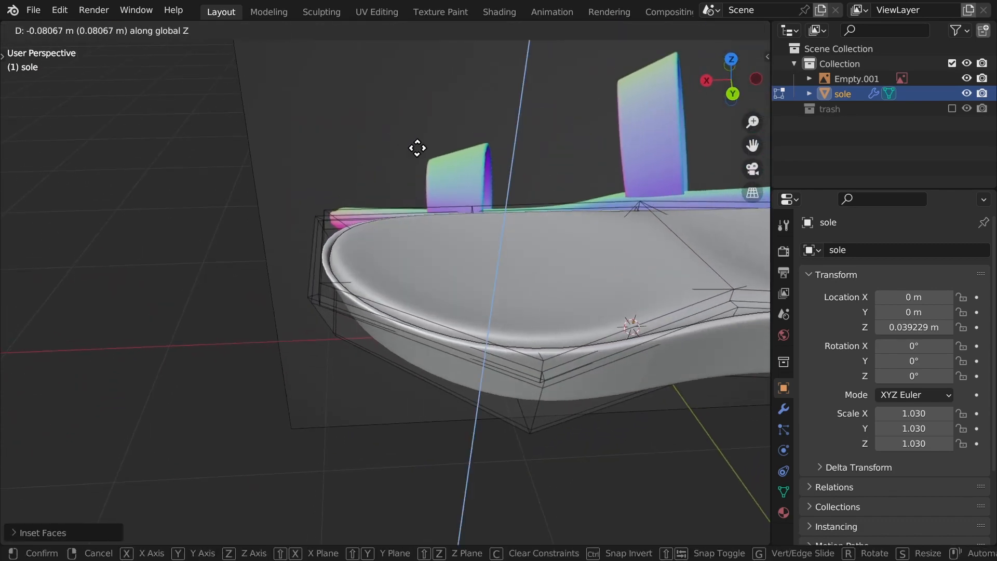
{"action": "left_click", "coordinate": [418, 148]}
{"action": "key", "text": "Tab"}
In the back view, select the sole's upper heel vertices and move them about 0.035 m down and 0.018 m along negative X.
{"action": "middle_click_drag", "start_coordinate": [442, 166], "coordinate": [487, 254], "text": "ctrl"}
{"action": "key", "text": "ctrl+KP_1"}
{"action": "scroll", "coordinate": [544, 221], "scroll_direction": "up", "scroll_amount": 4}
{"action": "key", "text": "alt+a"}
{"action": "middle_click_drag", "start_coordinate": [698, 291], "coordinate": [574, 269], "text": "shift"}
{"action": "left_click", "coordinate": [574, 269]}
{"action": "key", "text": "Tab"}
{"action": "scroll", "coordinate": [518, 252], "scroll_direction": "up", "scroll_amount": 2}
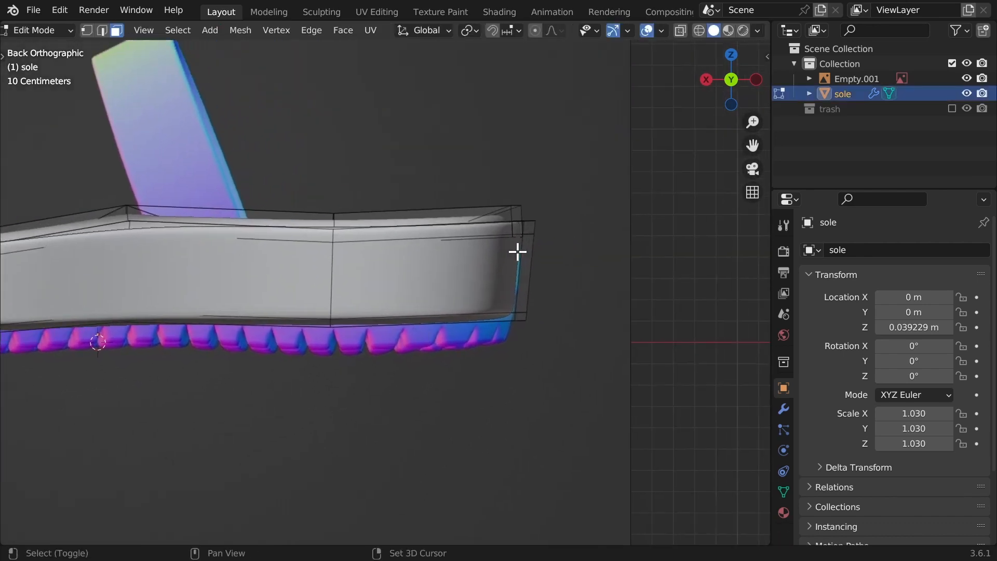
{"action": "middle_click_drag", "start_coordinate": [518, 252], "coordinate": [558, 245], "text": "ctrl"}
{"action": "key", "text": "1"}
{"action": "left_click_drag", "start_coordinate": [608, 239], "coordinate": [488, 150]}
{"action": "key", "text": "g"}
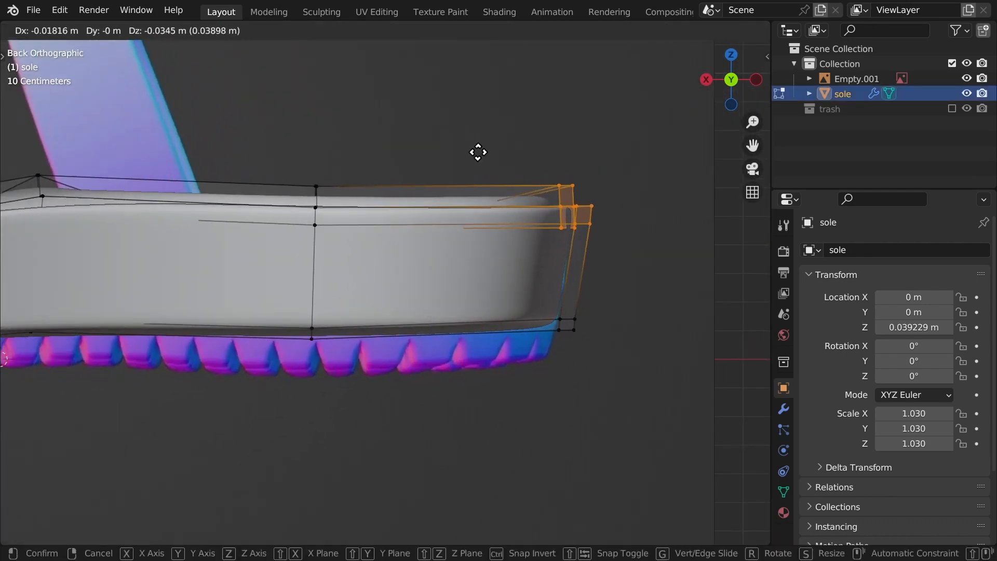
{"action": "left_click", "coordinate": [479, 152]}
Select the lower arch vertices through the mesh and move them to follow the reference's tread line, fine-tuning their height along Z.
{"action": "middle_click_drag", "start_coordinate": [416, 180], "coordinate": [768, 144], "text": "shift"}
{"action": "middle_click_drag", "start_coordinate": [551, 294], "coordinate": [554, 316], "text": "ctrl"}
{"action": "key", "text": "alt+z"}
{"action": "left_click_drag", "start_coordinate": [545, 335], "coordinate": [428, 258]}
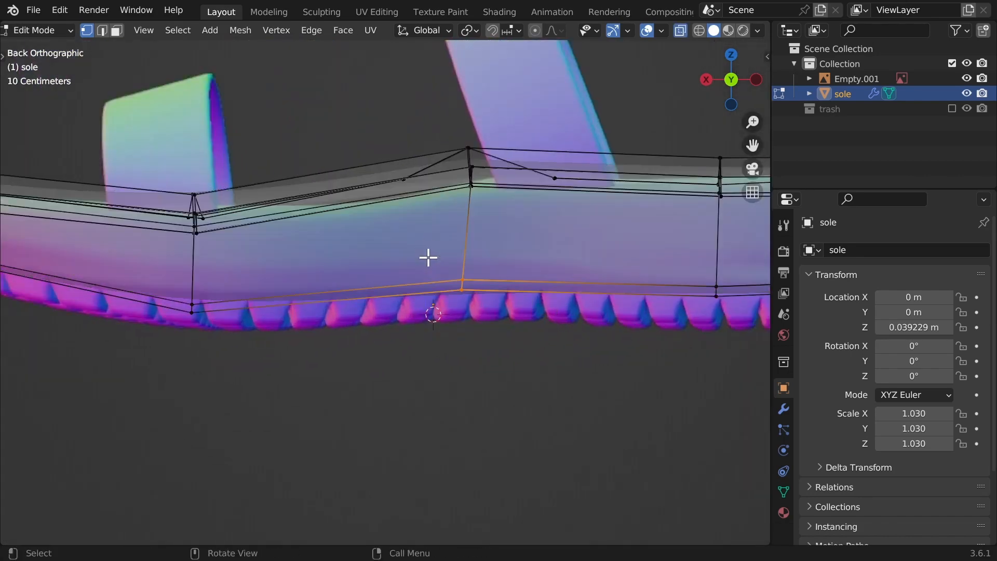
{"action": "key", "text": "g"}
{"action": "left_click", "coordinate": [447, 262]}
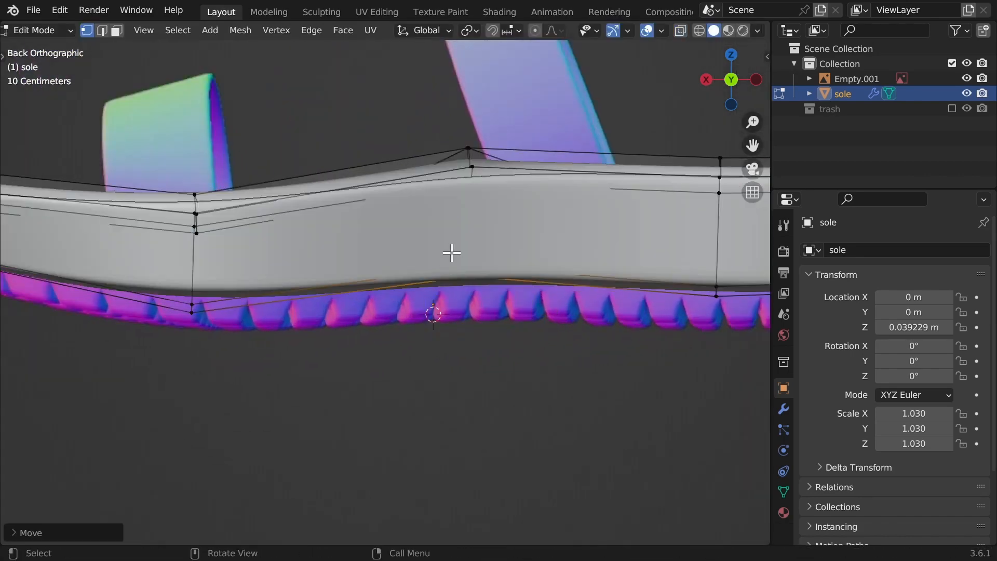
{"action": "scroll", "coordinate": [452, 251], "scroll_direction": "down", "scroll_amount": 3}
{"action": "middle_click_drag", "start_coordinate": [452, 252], "coordinate": [602, 255], "text": "shift"}
{"action": "key", "text": "g"}
{"action": "key", "text": "z"}
{"action": "left_click", "coordinate": [547, 275]}
Select all toe-end vertices through the mesh, adjust their height along Z and rotate them to fit the reference's toe.
{"action": "key", "text": "alt+z"}
{"action": "key", "text": "alt+z"}
{"action": "left_click_drag", "start_coordinate": [457, 296], "coordinate": [376, 185]}
{"action": "key", "text": "alt+z"}
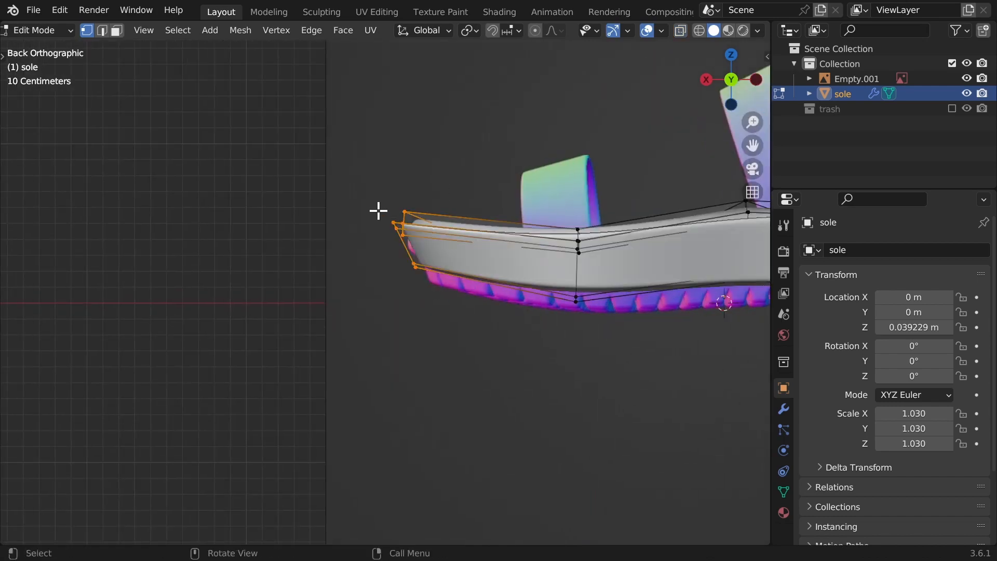
{"action": "key", "text": "g"}
{"action": "key", "text": "z"}
{"action": "left_click", "coordinate": [379, 207]}
{"action": "key", "text": "r"}
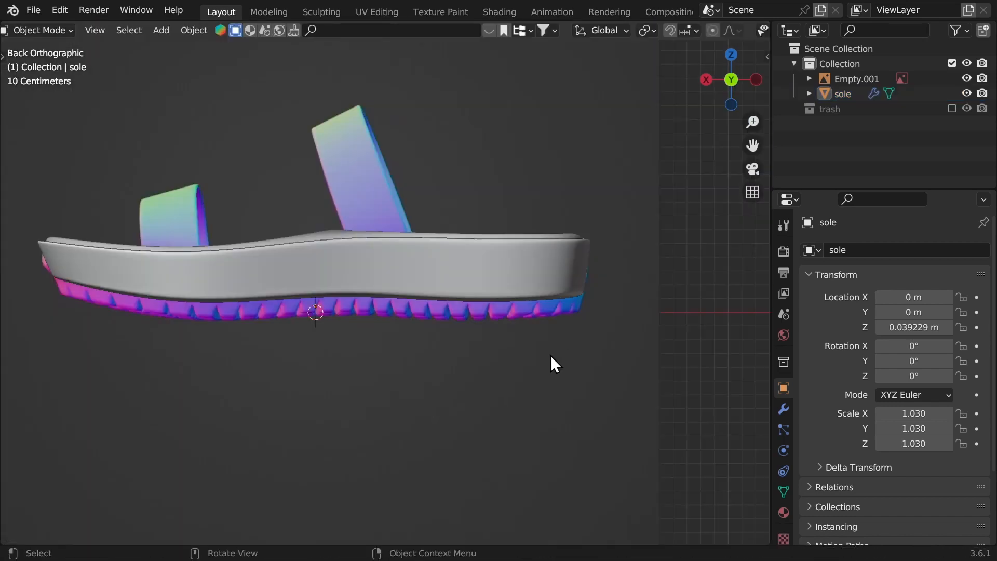
Select the sole's bottom faces, grow the selection to include the thin bottom edge strip, and separate it into its own object.
{"action": "scroll", "coordinate": [401, 279], "scroll_direction": "up", "scroll_amount": 4}
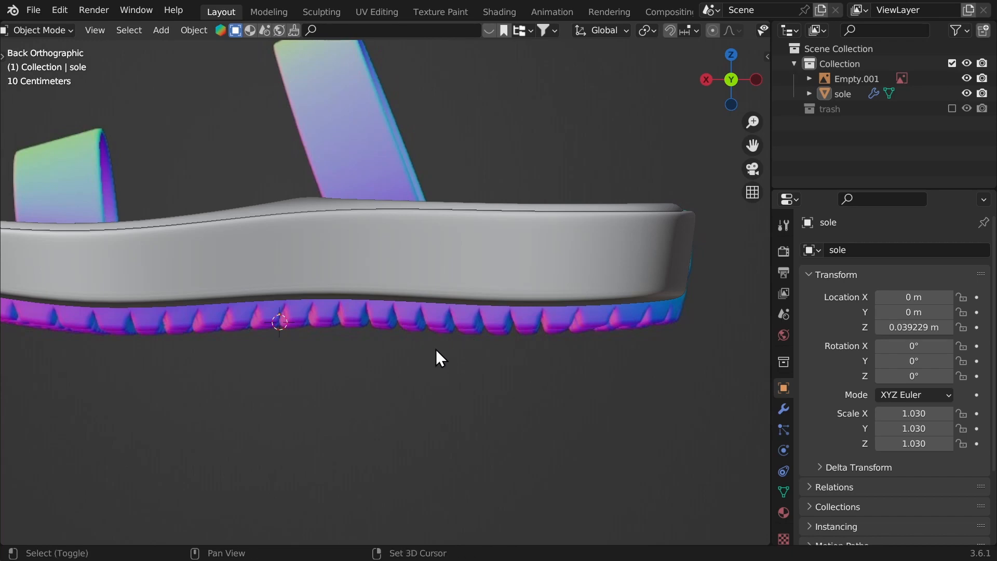
{"action": "middle_click_drag", "start_coordinate": [436, 356], "coordinate": [519, 286], "text": "shift"}
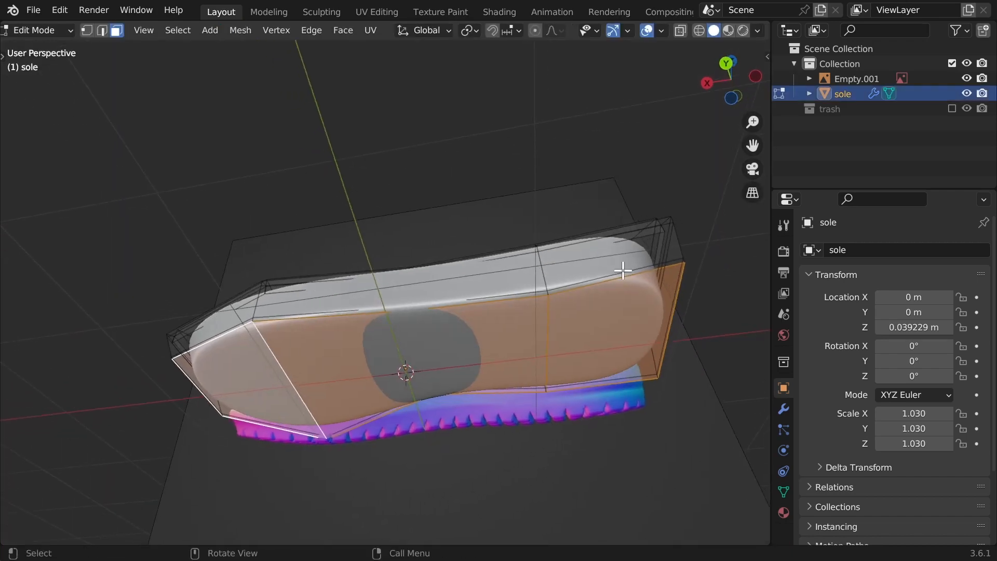
{"action": "left_click", "coordinate": [628, 316]}
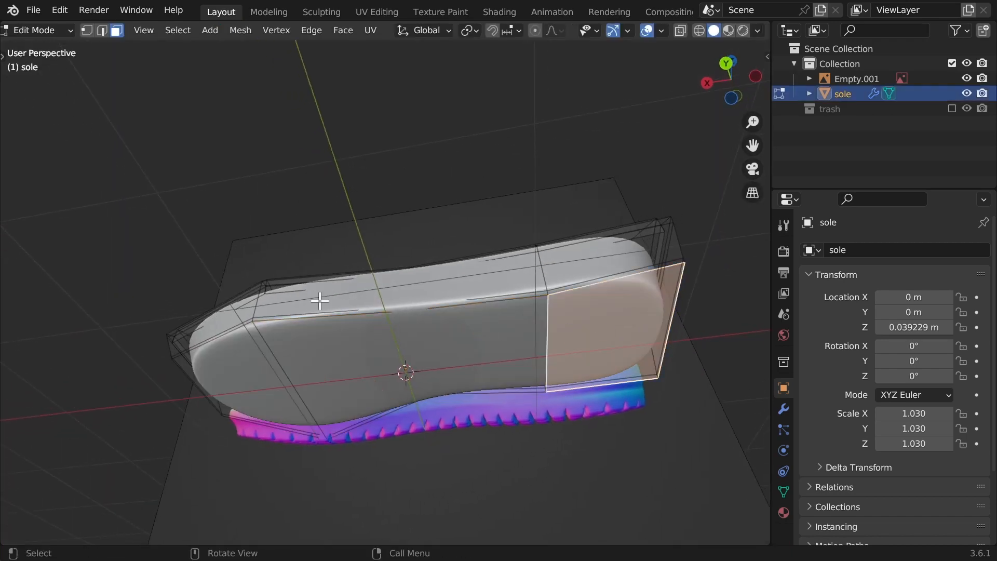
{"action": "middle_click_drag", "start_coordinate": [218, 381], "coordinate": [307, 299]}
{"action": "key", "text": "ctrl+KP_Add"}
{"action": "key", "text": "g"}
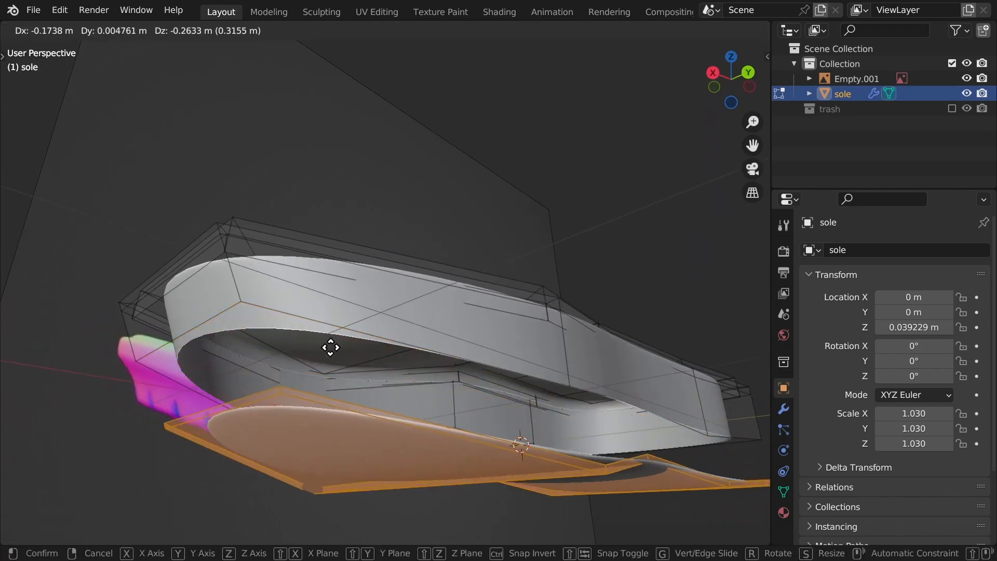
{"action": "key", "text": "Escape"}
{"action": "key", "text": "p"}
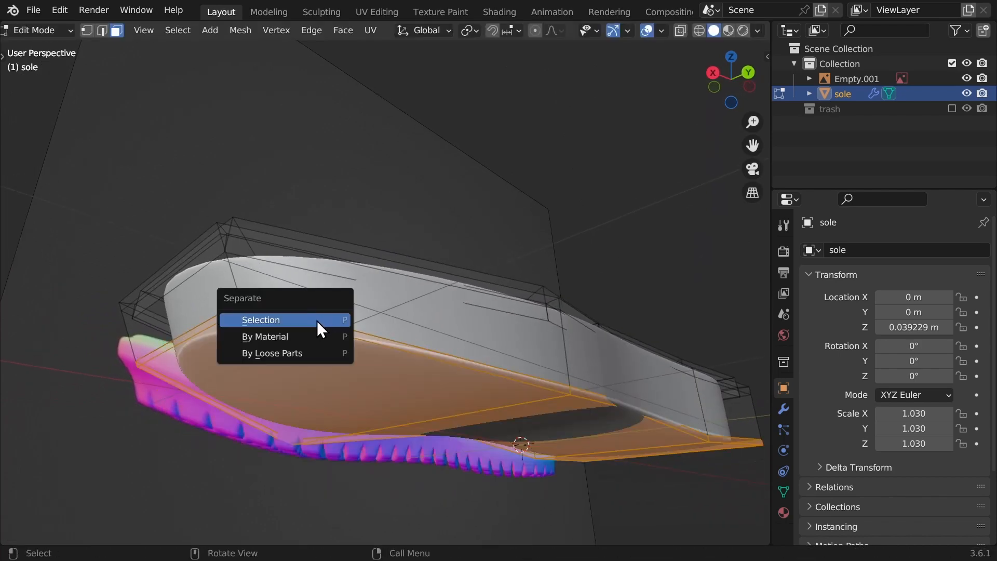
{"action": "left_click", "coordinate": [317, 320]}
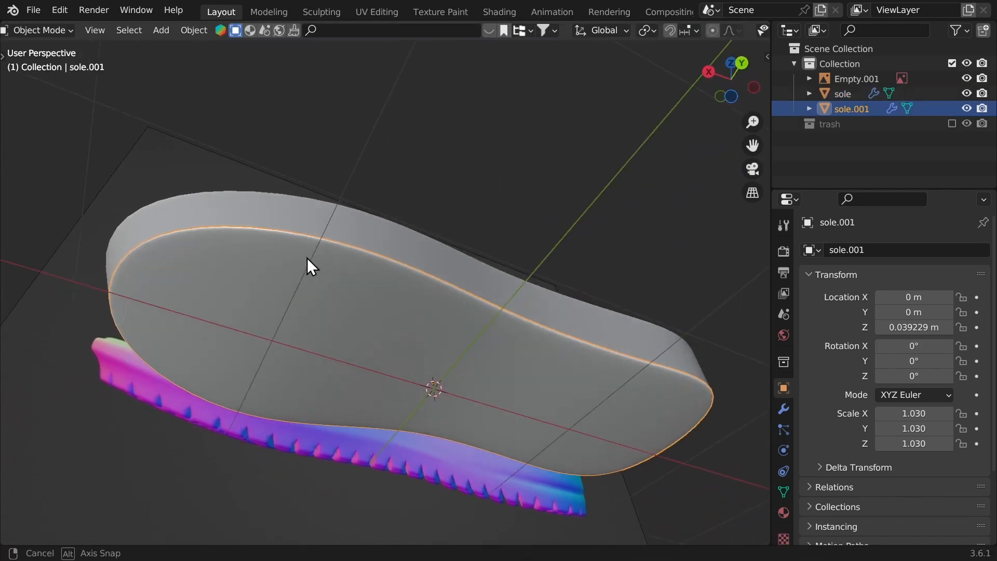
Set up Quad Remesher for the separated sole bottom with a quad count of 300 and an adaptive size of 0%.
{"action": "middle_click_drag", "start_coordinate": [307, 257], "coordinate": [334, 336]}
{"action": "key", "text": "n"}
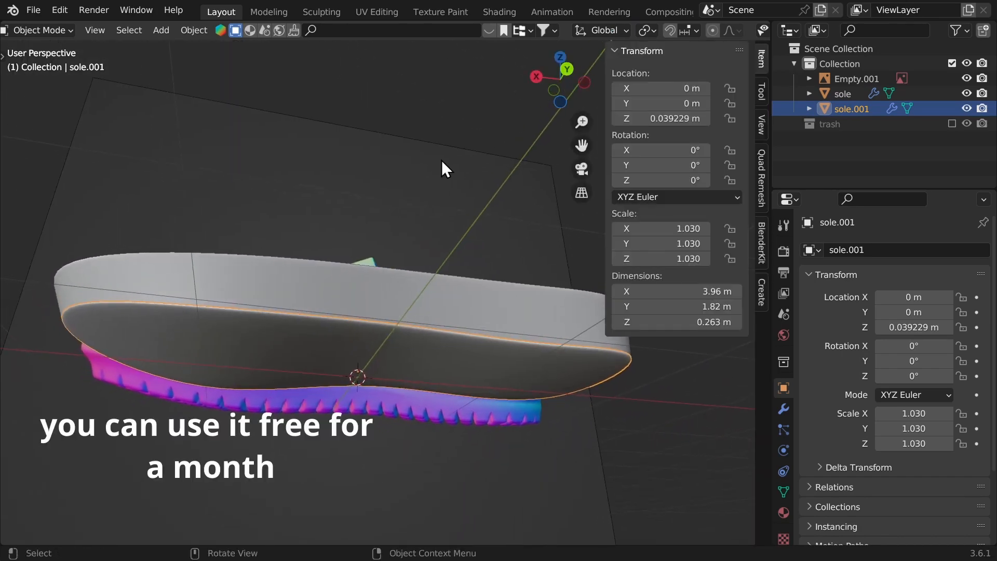
{"action": "middle_click_drag", "start_coordinate": [442, 164], "coordinate": [453, 198]}
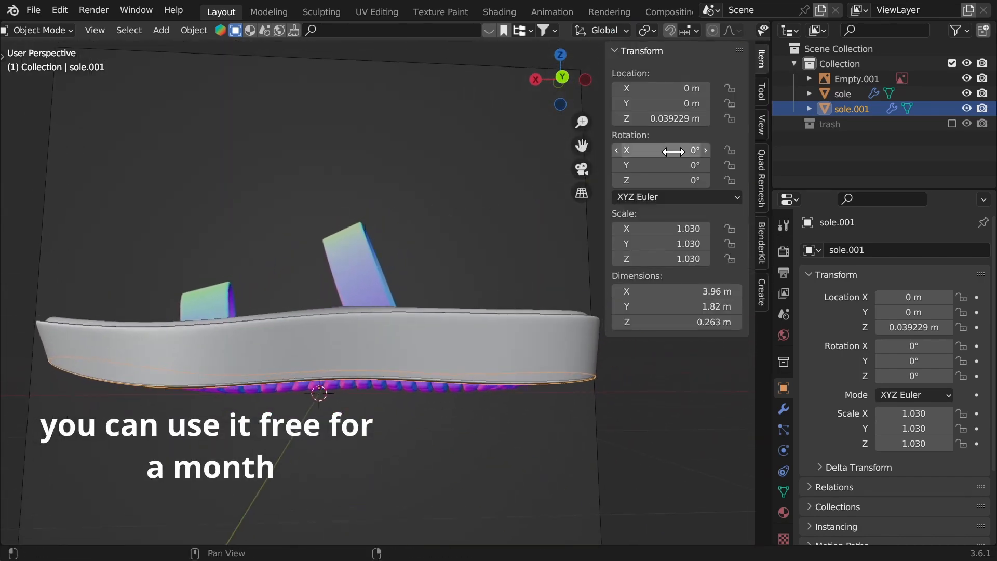
{"action": "left_click", "coordinate": [761, 171]}
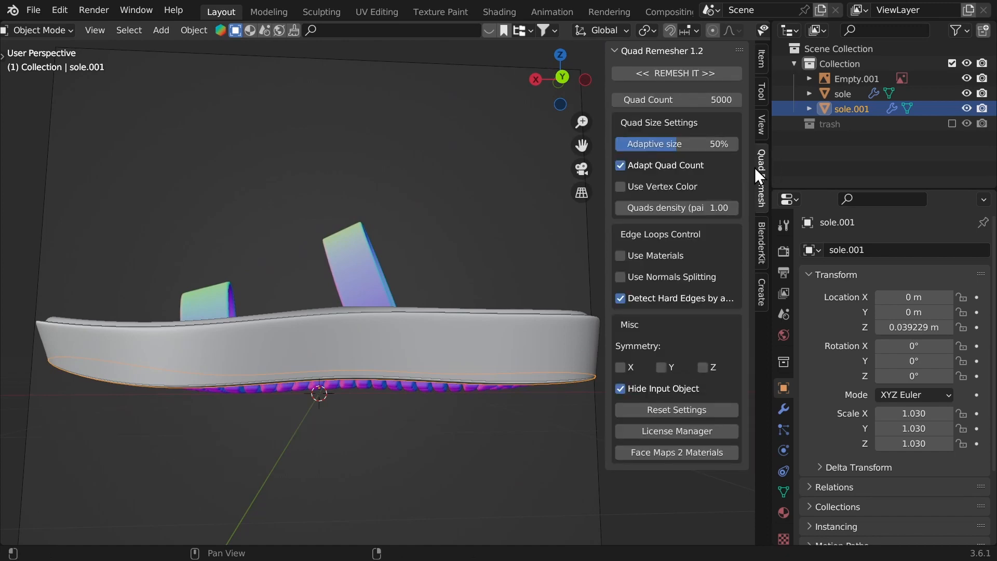
{"action": "middle_click_drag", "start_coordinate": [586, 158], "coordinate": [537, 151]}
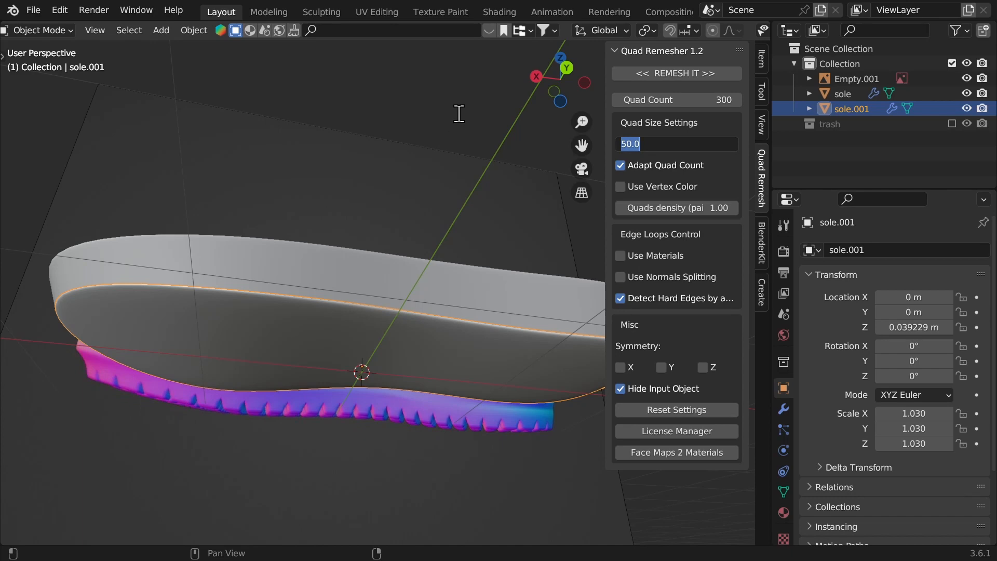
{"action": "type", "text": "0"}
{"action": "key", "text": "Return"}
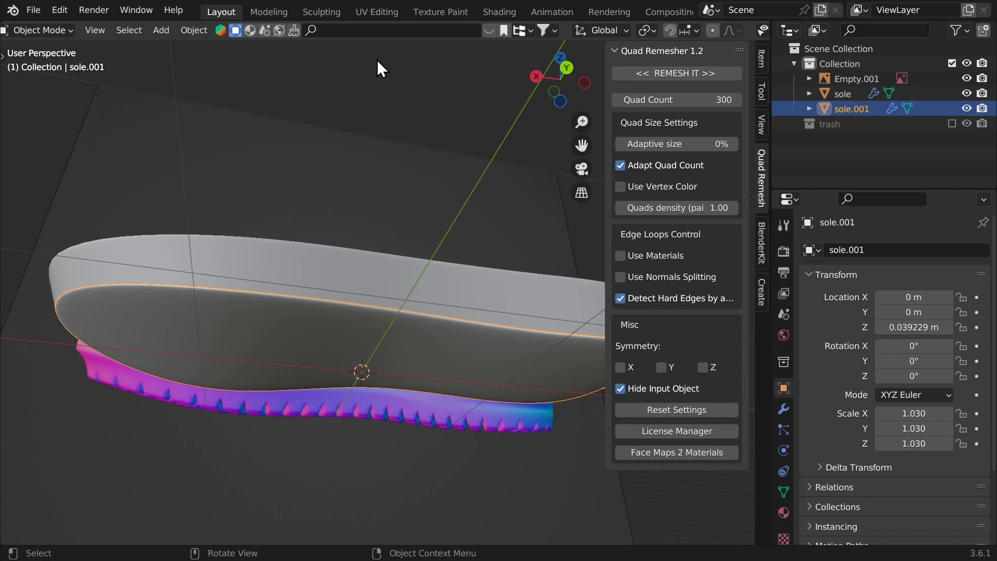
Try remeshing the separated bottom at 300 quads, inspect its topology, and undo the remesh.
{"action": "left_click", "coordinate": [651, 77]}
{"action": "middle_click_drag", "start_coordinate": [415, 91], "coordinate": [312, 256]}
{"action": "key", "text": "Tab"}
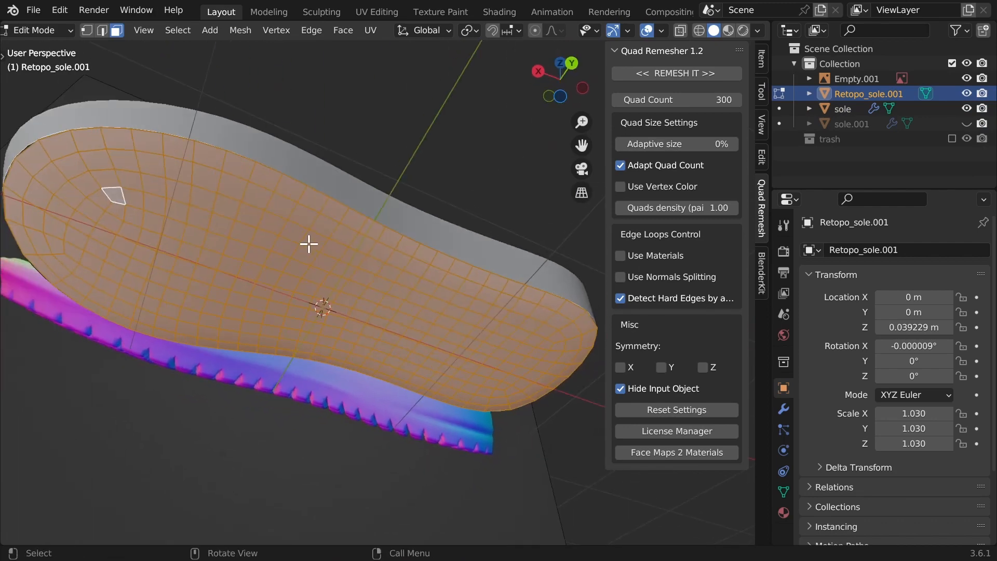
{"action": "middle_click_drag", "start_coordinate": [308, 244], "coordinate": [316, 292]}
{"action": "key", "text": "Tab"}
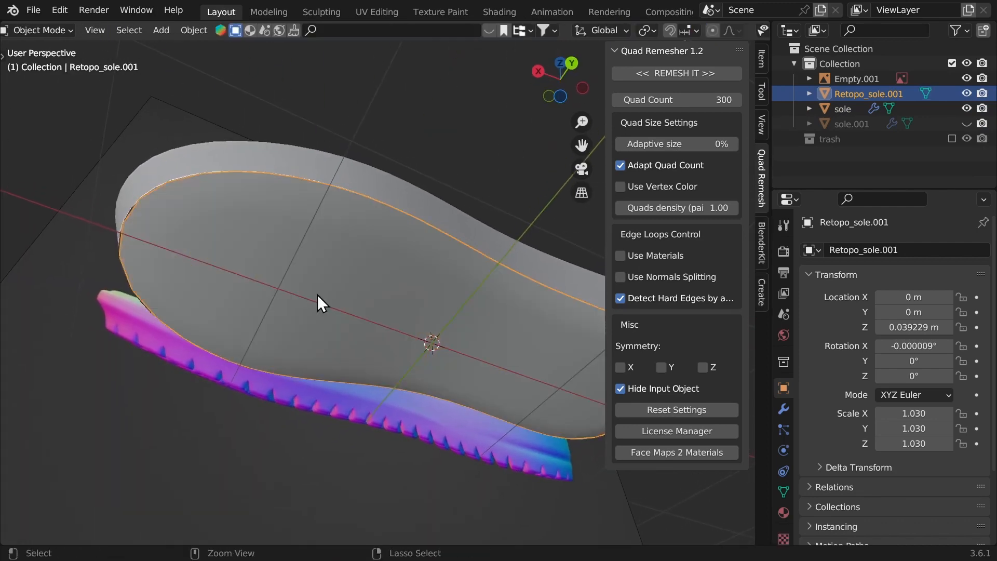
{"action": "key", "text": "ctrl+z"}
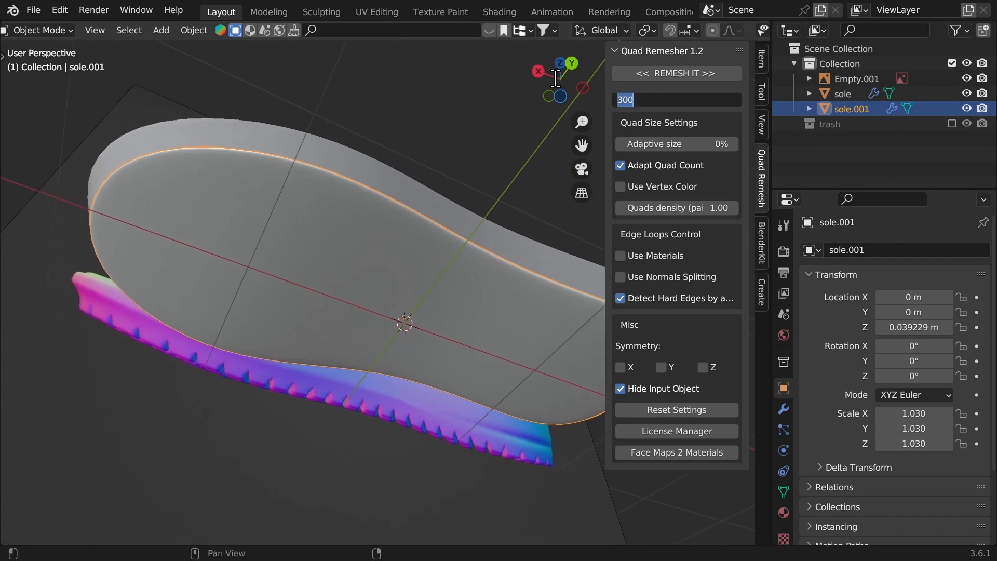
Remesh the separated sole bottom with a quad count of 250 and check the resulting faces in Edit Mode.
{"action": "left_click", "coordinate": [636, 73]}
{"action": "key", "text": "Tab"}
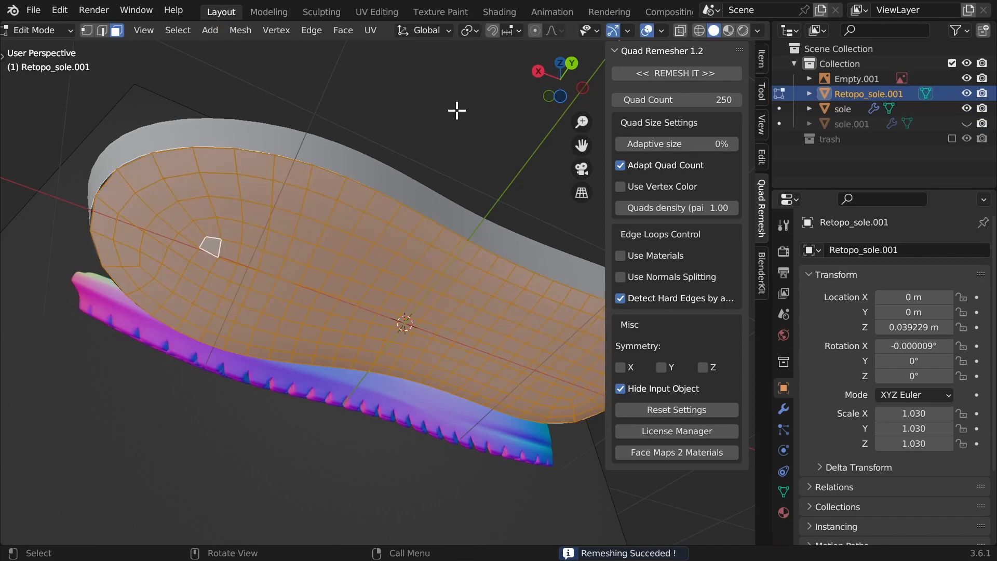
{"action": "middle_click_drag", "start_coordinate": [457, 110], "coordinate": [250, 109]}
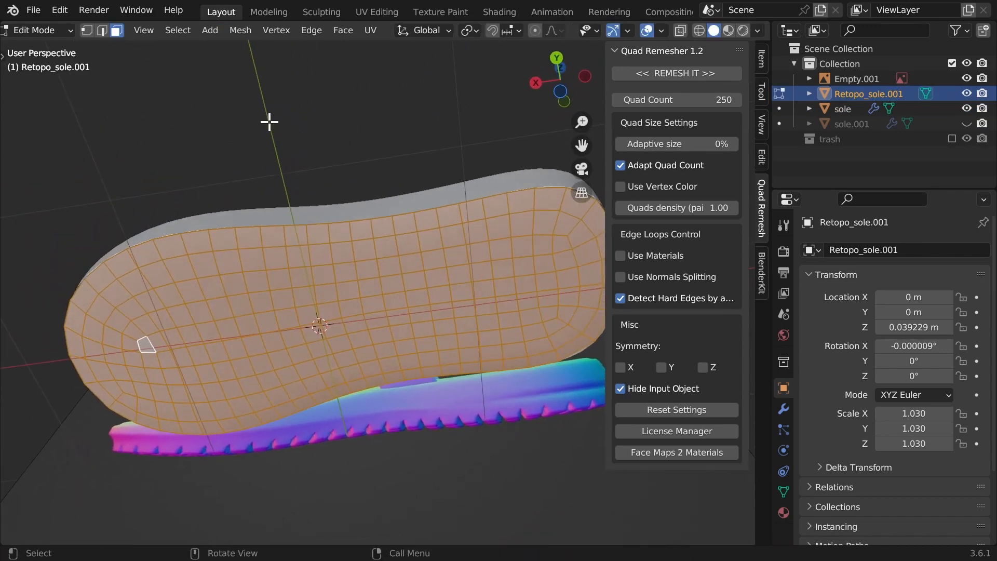
Inset all faces of the remeshed bottom individually by about 0.025 m and extrude them into tread blocks.
{"action": "key", "text": "i"}
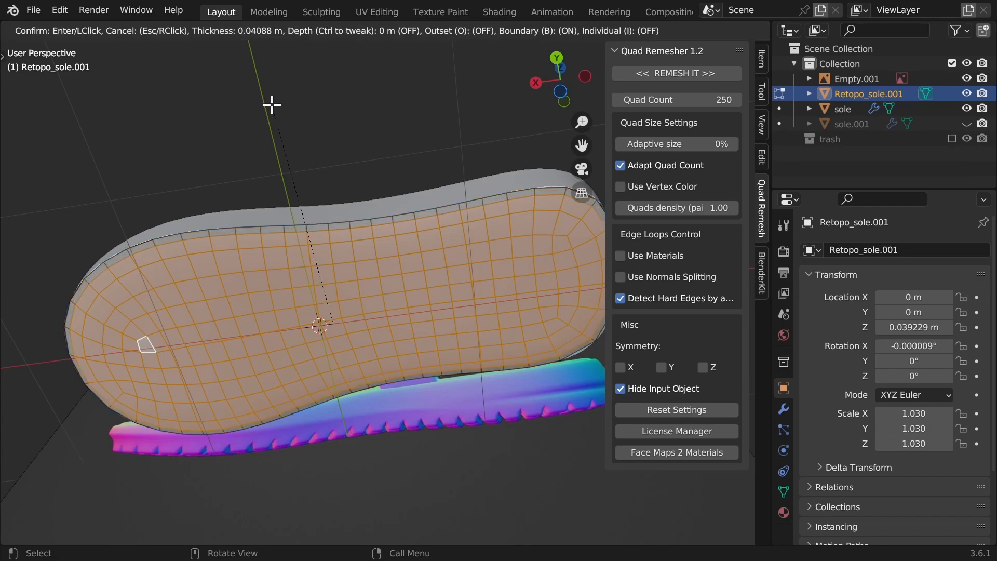
{"action": "key", "text": "i"}
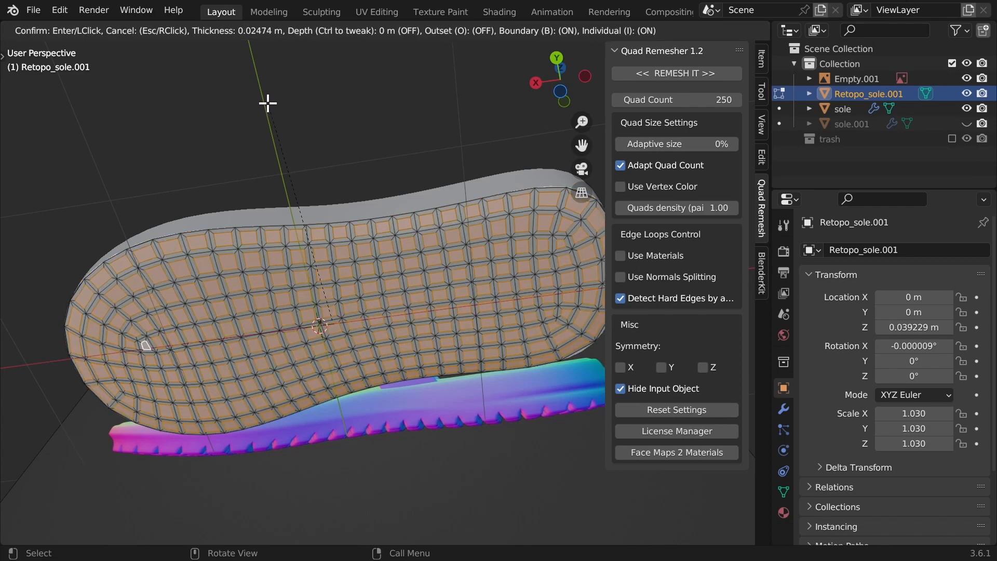
{"action": "left_click", "coordinate": [267, 102]}
{"action": "middle_click_drag", "start_coordinate": [267, 102], "coordinate": [301, 153]}
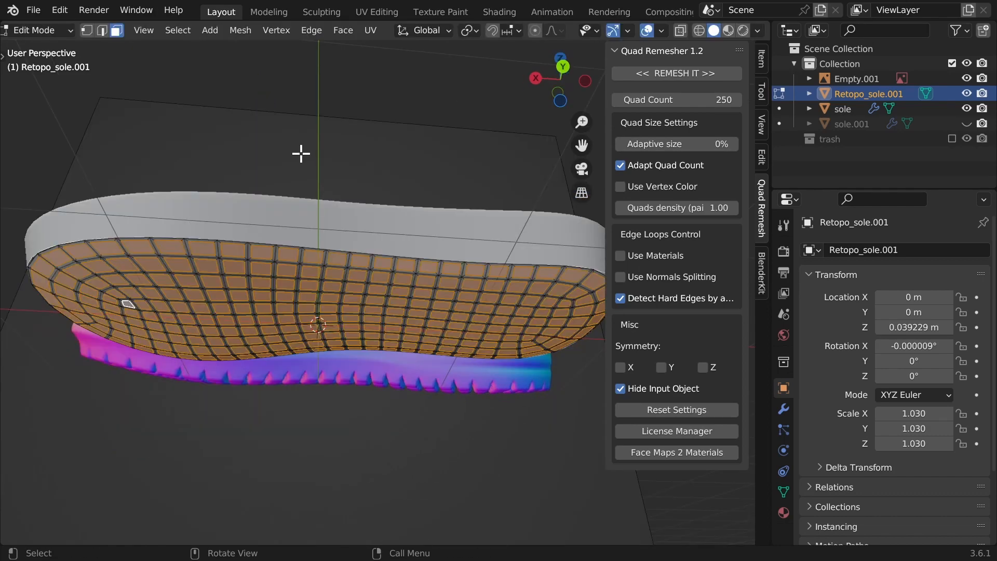
{"action": "key", "text": "e"}
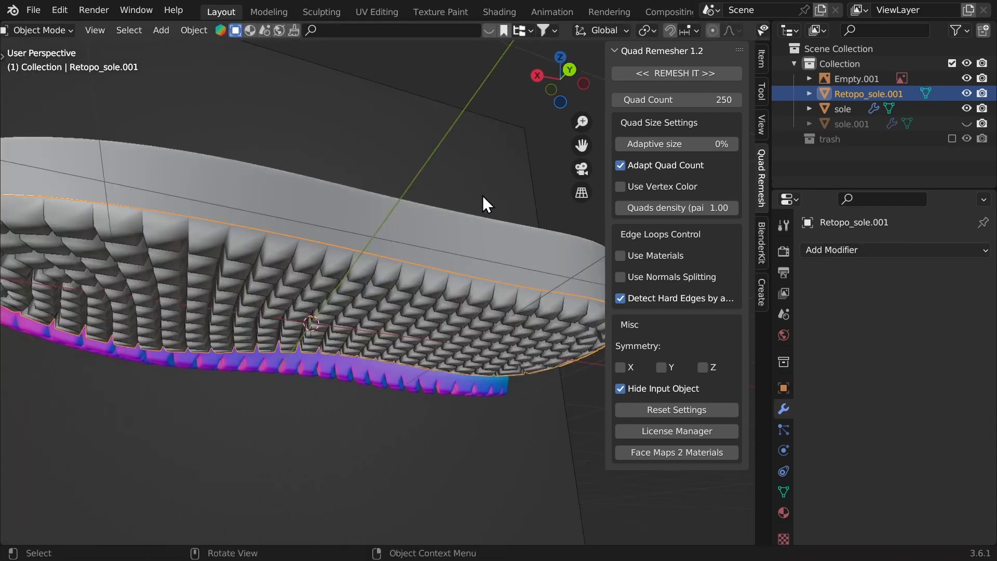
Add a Bevel modifier to the treaded outsole with an amount of 0.006 m and 2 segments.
{"action": "key", "text": "n"}
{"action": "left_click", "coordinate": [831, 250]}
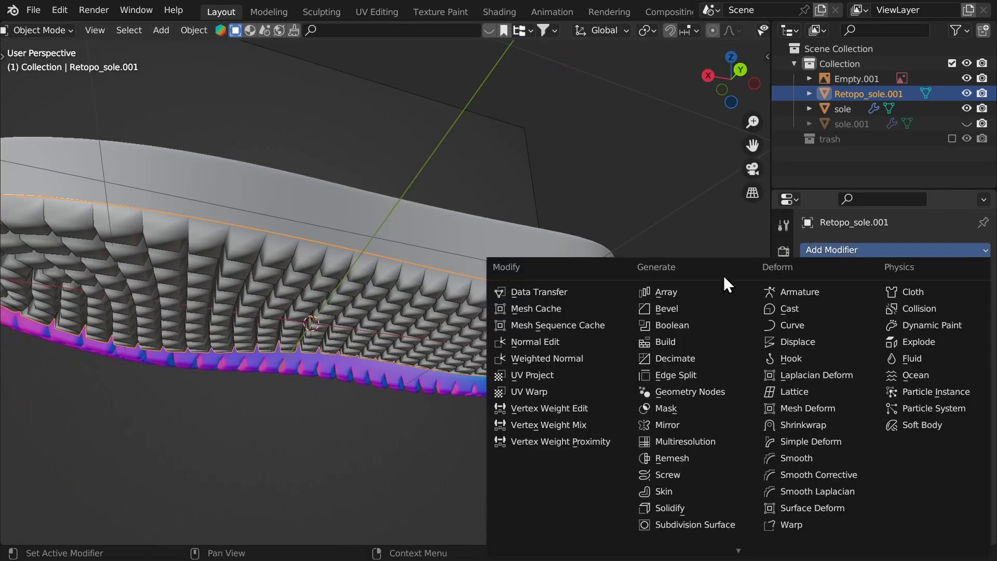
{"action": "left_click", "coordinate": [668, 308]}
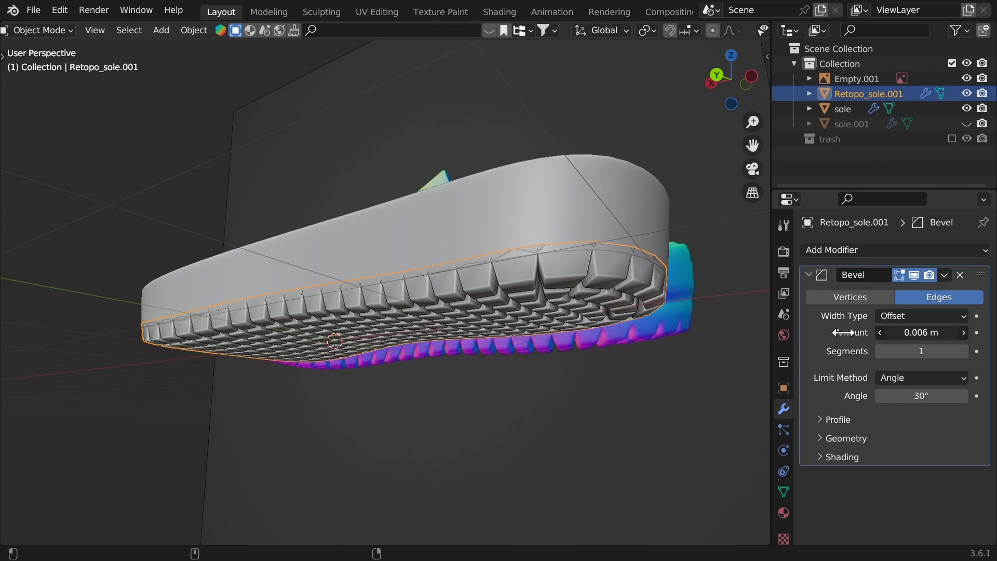
{"action": "left_click_drag", "start_coordinate": [842, 332], "coordinate": [852, 332]}
{"action": "left_click", "coordinate": [964, 351]}
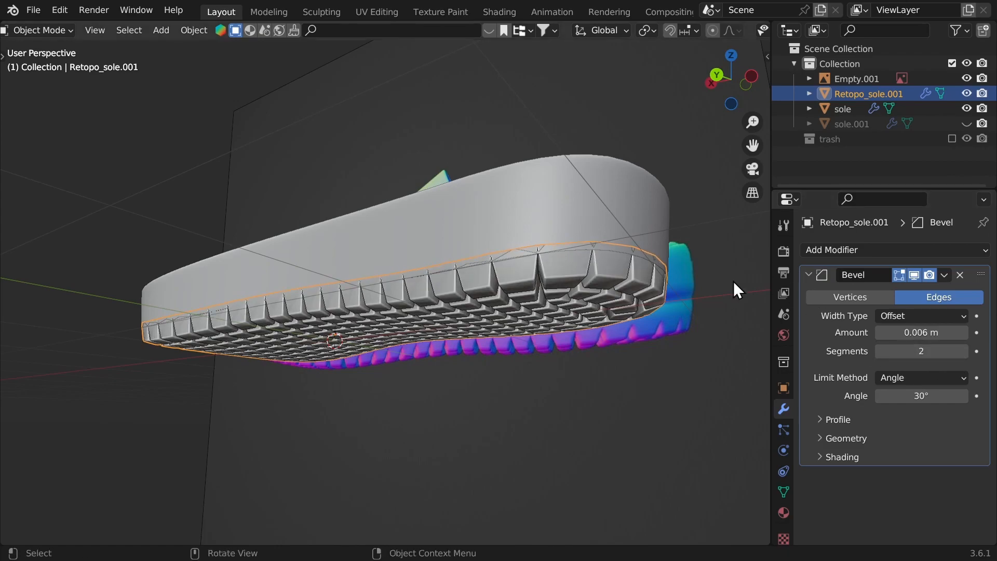
Edit the sole and slide its open bottom edge loop up the side wall, leaving a gap above the outsole.
{"action": "middle_click_drag", "start_coordinate": [733, 282], "coordinate": [574, 269]}
{"action": "left_click", "coordinate": [574, 269]}
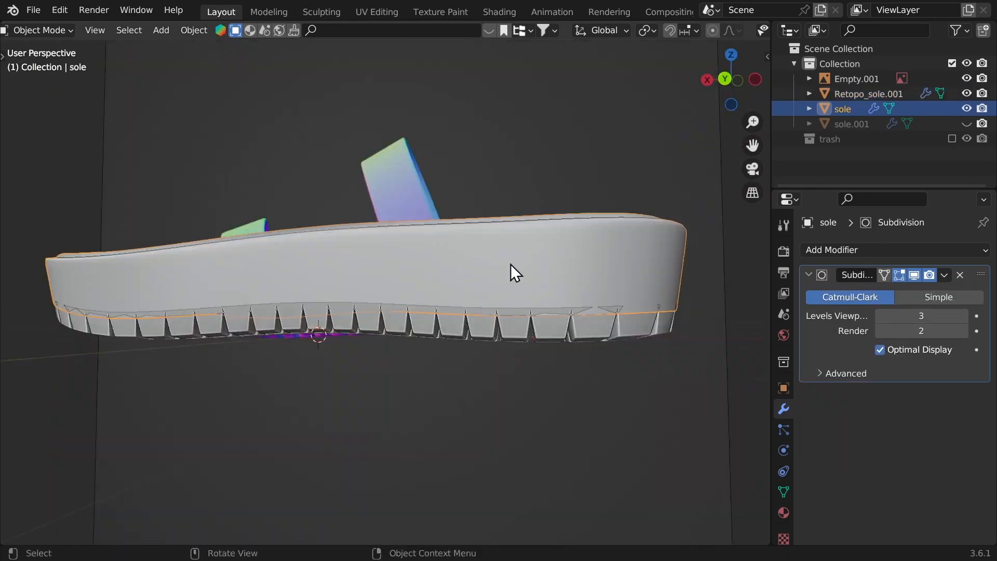
{"action": "key", "text": "Tab"}
{"action": "key", "text": "2"}
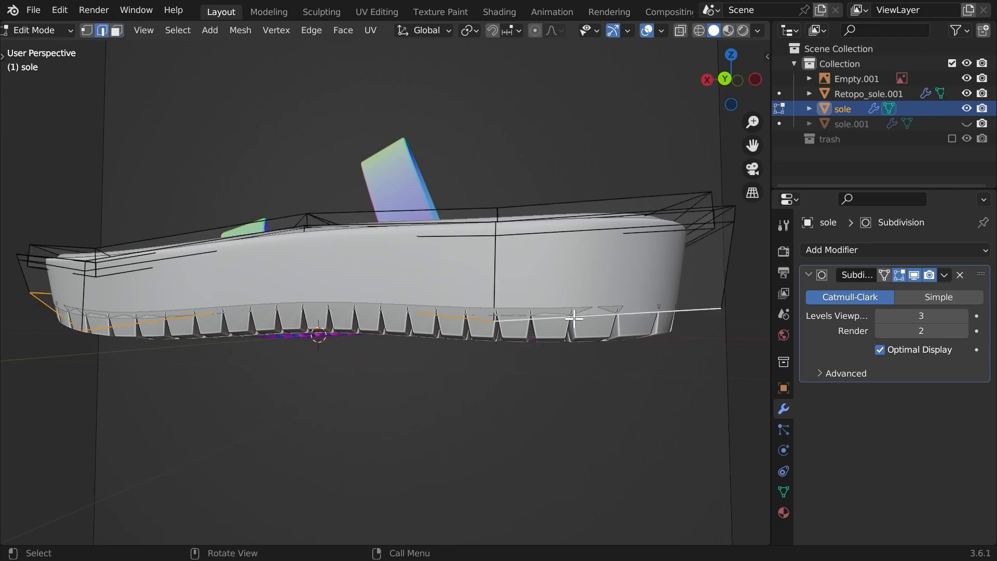
{"action": "middle_click_drag", "start_coordinate": [574, 317], "coordinate": [570, 263]}
{"action": "key", "text": "g"}
{"action": "key", "text": "g"}
{"action": "left_click", "coordinate": [573, 260]}
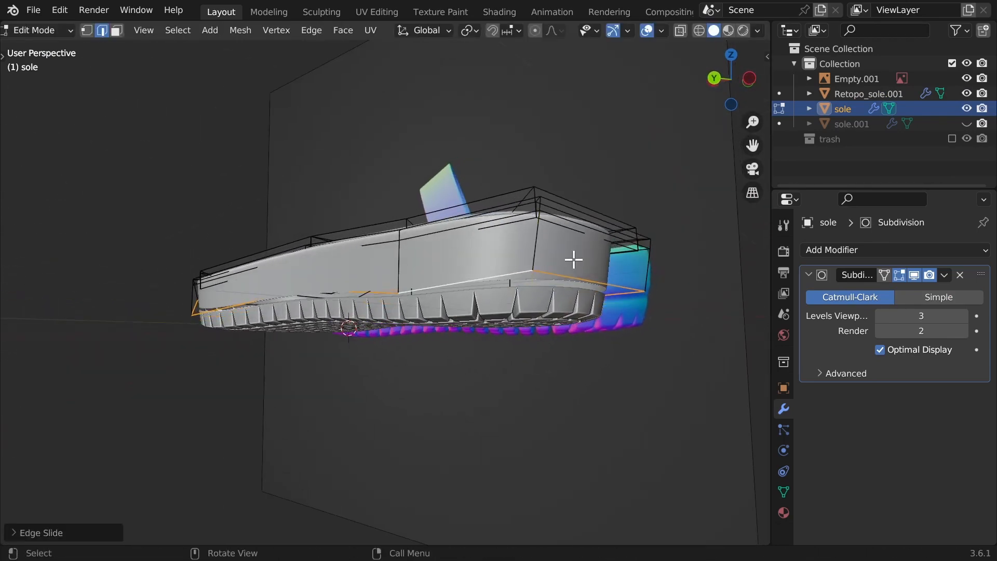
{"action": "key", "text": "Tab"}
Set the treaded outsole's Bevel to 1 segment and apply the modifier.
{"action": "scroll", "coordinate": [575, 254], "scroll_direction": "up", "scroll_amount": 3}
{"action": "middle_click_drag", "start_coordinate": [575, 245], "coordinate": [409, 313]}
{"action": "left_click", "coordinate": [410, 313]}
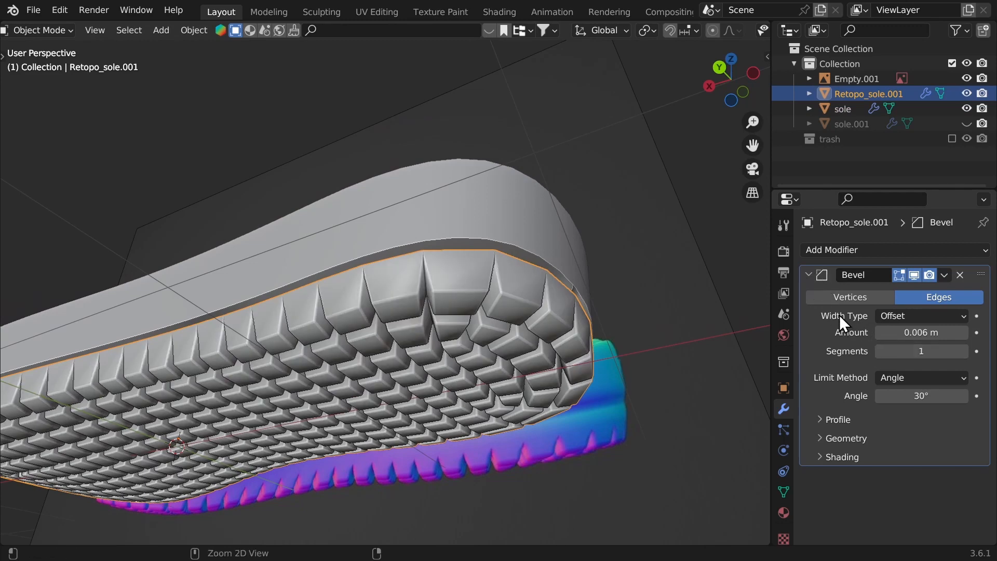
{"action": "key", "text": "ctrl+a"}
Set the upper sole's Subdivision modifier to viewport level 2 and apply it.
{"action": "left_click", "coordinate": [507, 234]}
{"action": "middle_click_drag", "start_coordinate": [506, 259], "coordinate": [506, 281]}
{"action": "scroll", "coordinate": [514, 285], "scroll_direction": "up", "scroll_amount": 2}
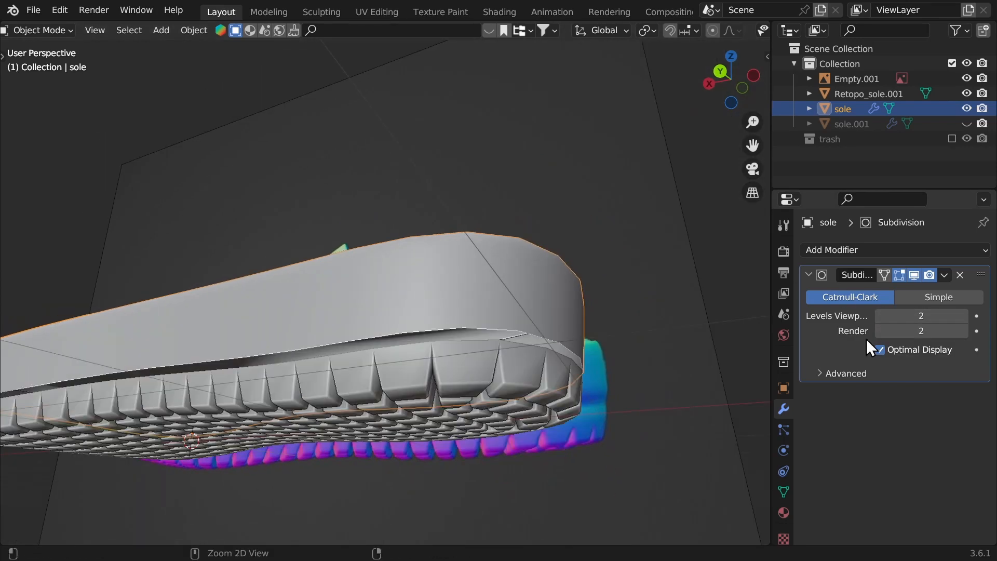
{"action": "key", "text": "ctrl+a"}
Join the treaded outsole and the sole into a single object.
{"action": "left_click", "coordinate": [463, 369]}
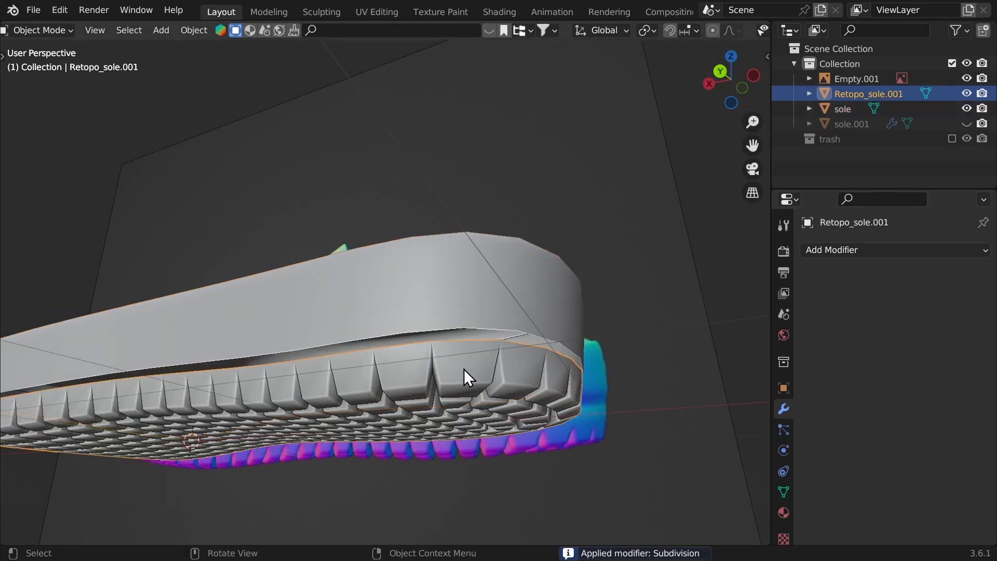
{"action": "left_click", "coordinate": [450, 280], "text": "shift"}
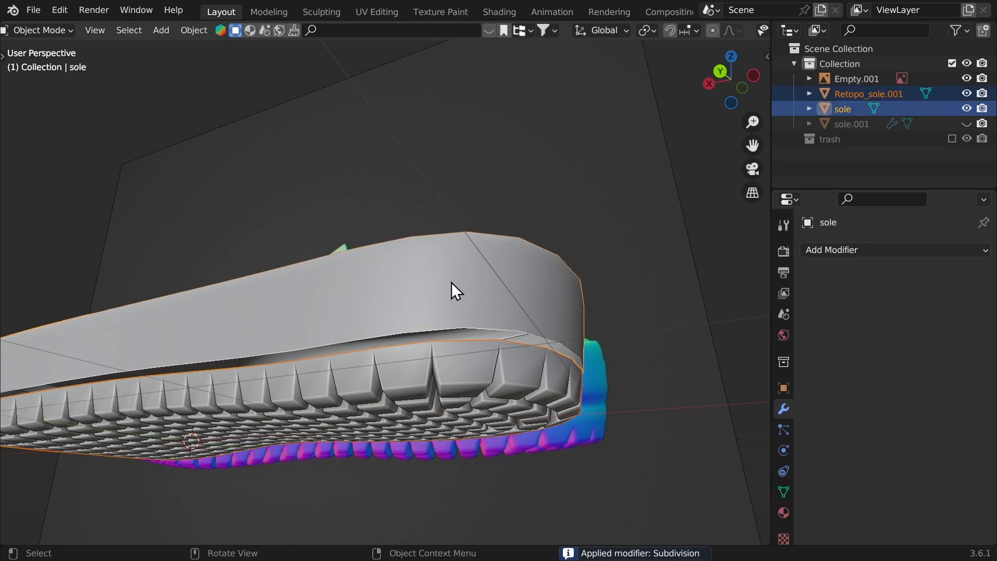
{"action": "key", "text": "ctrl+j"}
Select the outsole's upper edge loop along with the sole's open bottom loop and bridge them with LoopTools.
{"action": "middle_click_drag", "start_coordinate": [457, 294], "coordinate": [510, 341]}
{"action": "key", "text": "Tab"}
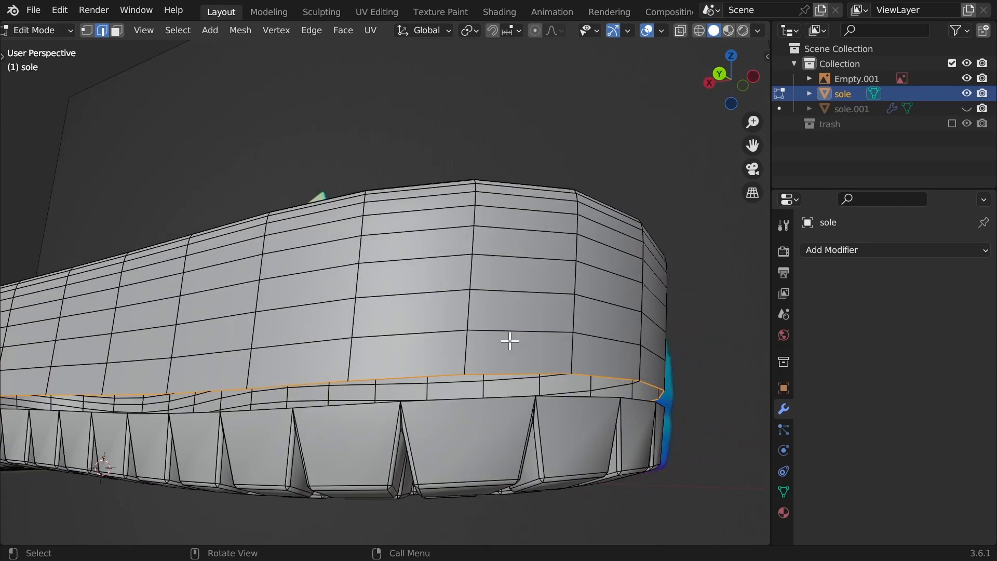
{"action": "left_click", "coordinate": [490, 397], "text": "alt+shift"}
{"action": "right_click", "coordinate": [495, 356]}
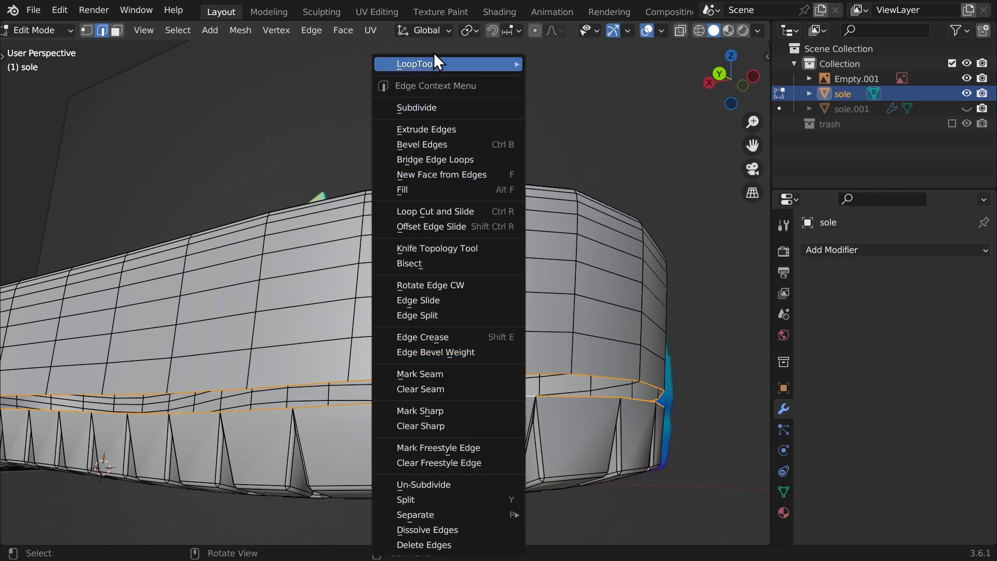
{"action": "mouse_move", "coordinate": [431, 60]}
{"action": "left_click", "coordinate": [565, 64]}
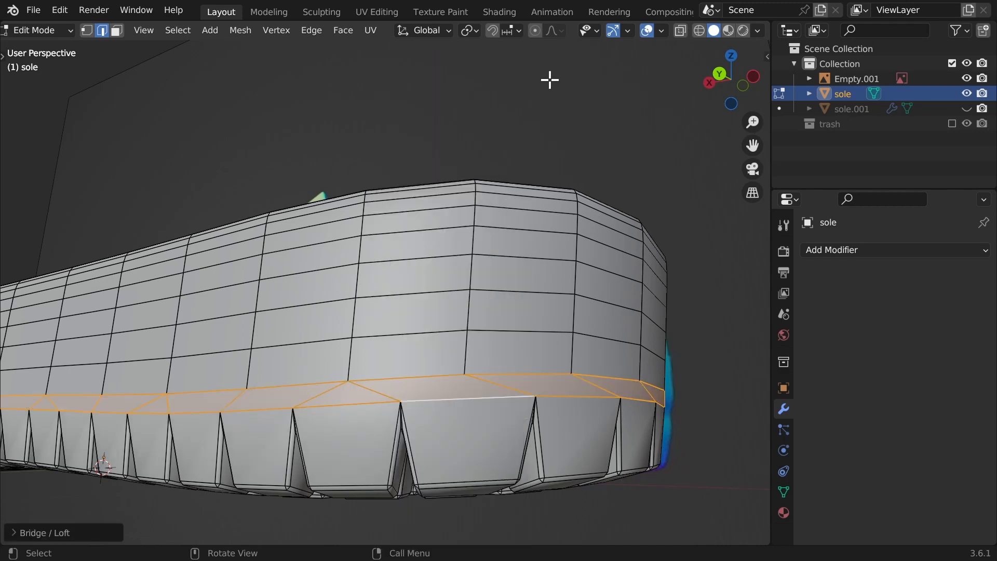
Search the add-on preferences for "loop" to check the LoopTools add-on, and close the preferences.
{"action": "left_click", "coordinate": [54, 12]}
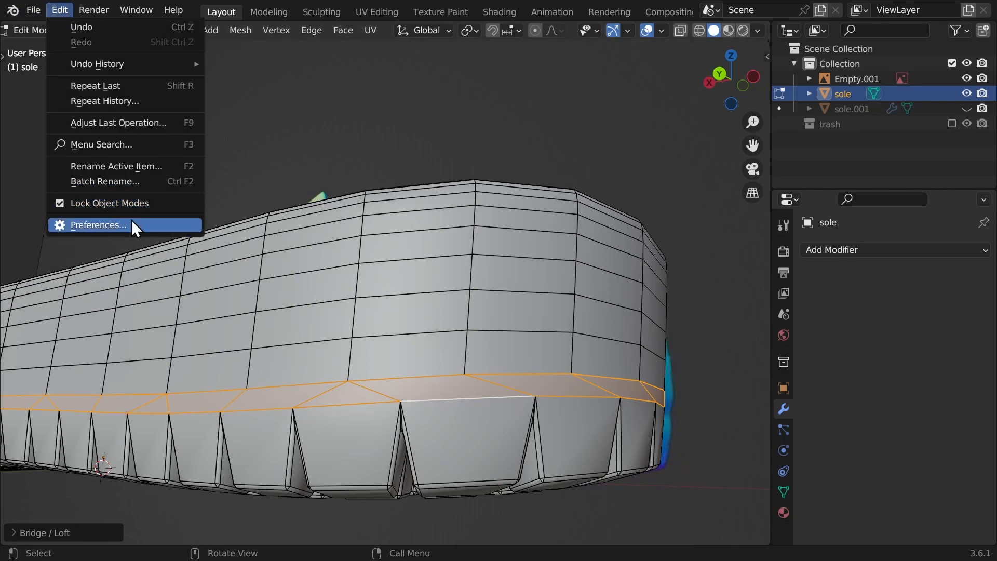
{"action": "left_click", "coordinate": [134, 225]}
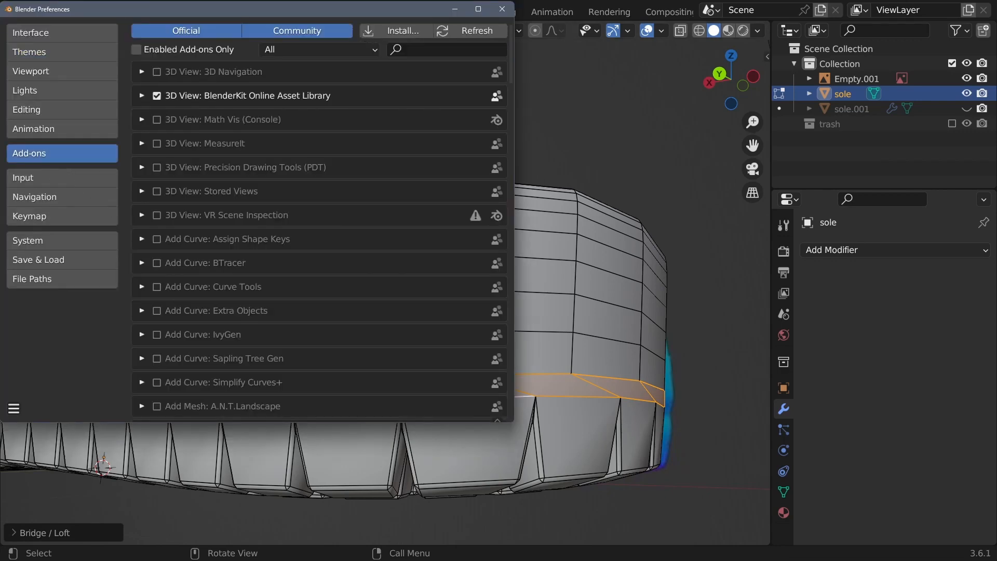
{"action": "left_click", "coordinate": [408, 49]}
{"action": "type", "text": "loop"}
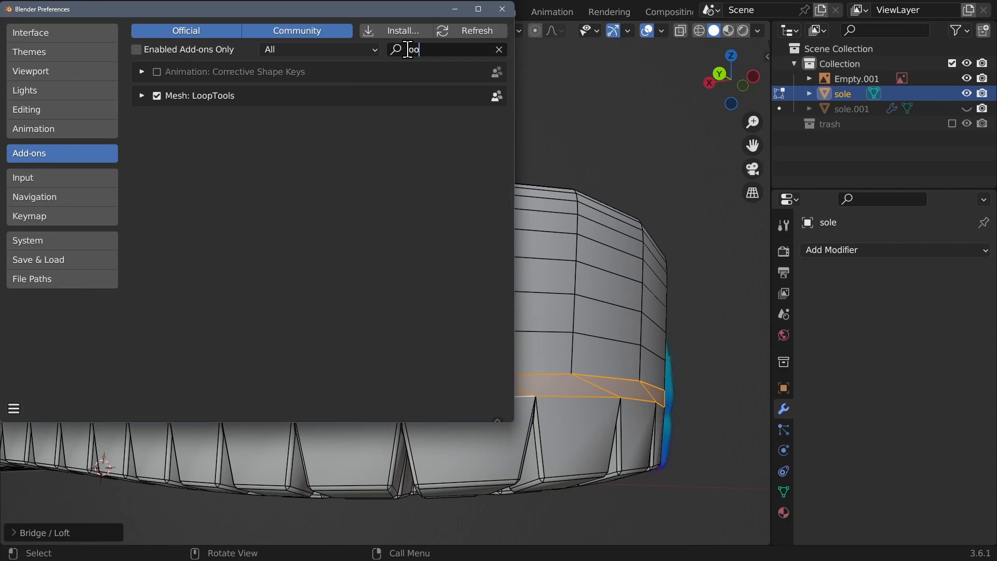
{"action": "left_click", "coordinate": [500, 9]}
Add a Subdivision modifier to the joined sole in Object Mode and set its viewport level to 2.
{"action": "key", "text": "Tab"}
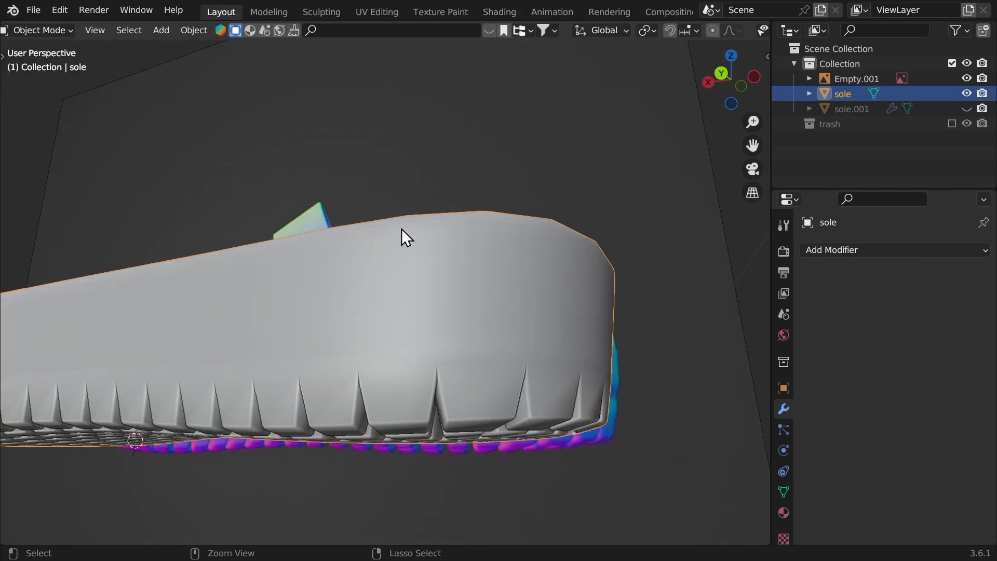
{"action": "key", "text": "ctrl+1"}
{"action": "middle_click_drag", "start_coordinate": [401, 229], "coordinate": [696, 291]}
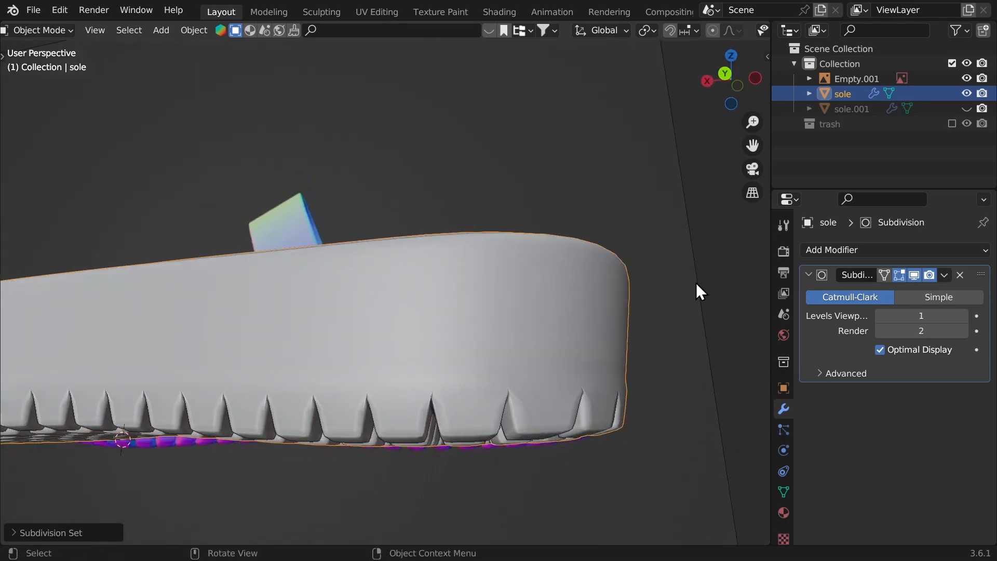
{"action": "left_click", "coordinate": [963, 316]}
{"action": "middle_click_drag", "start_coordinate": [493, 322], "coordinate": [510, 347]}
{"action": "key", "text": "Tab"}
{"action": "scroll", "coordinate": [509, 345], "scroll_direction": "up", "scroll_amount": 3}
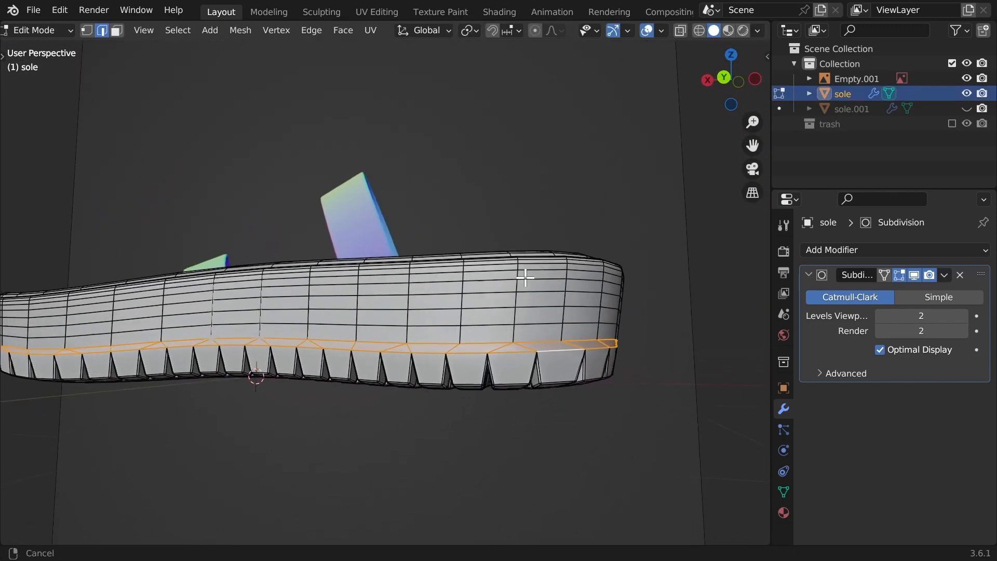
{"action": "left_click", "coordinate": [496, 308], "text": "alt"}
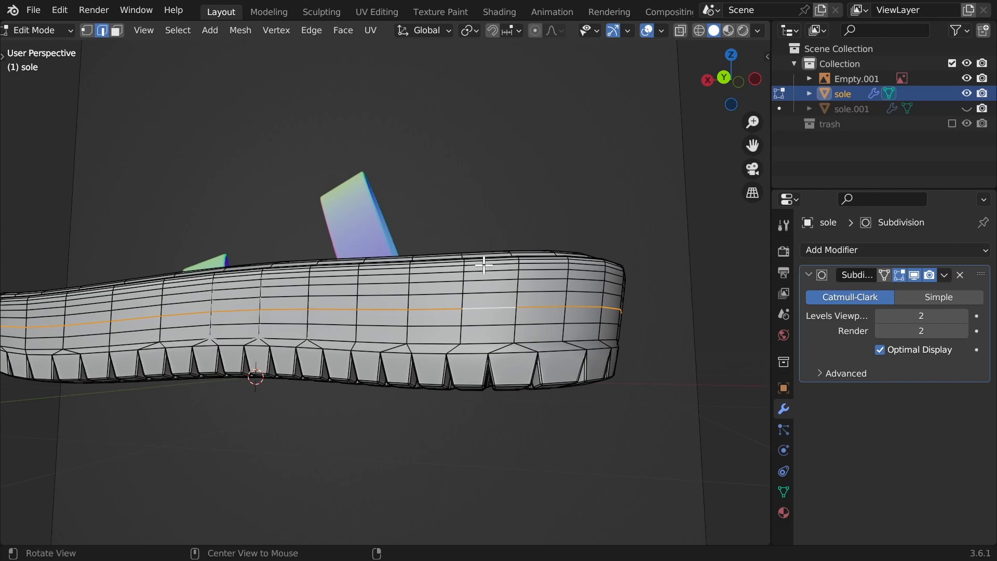
{"action": "key", "text": "alt+s"}
{"action": "key", "text": "Escape"}
{"action": "key", "text": "Tab"}
{"action": "middle_click_drag", "start_coordinate": [485, 280], "coordinate": [535, 364]}
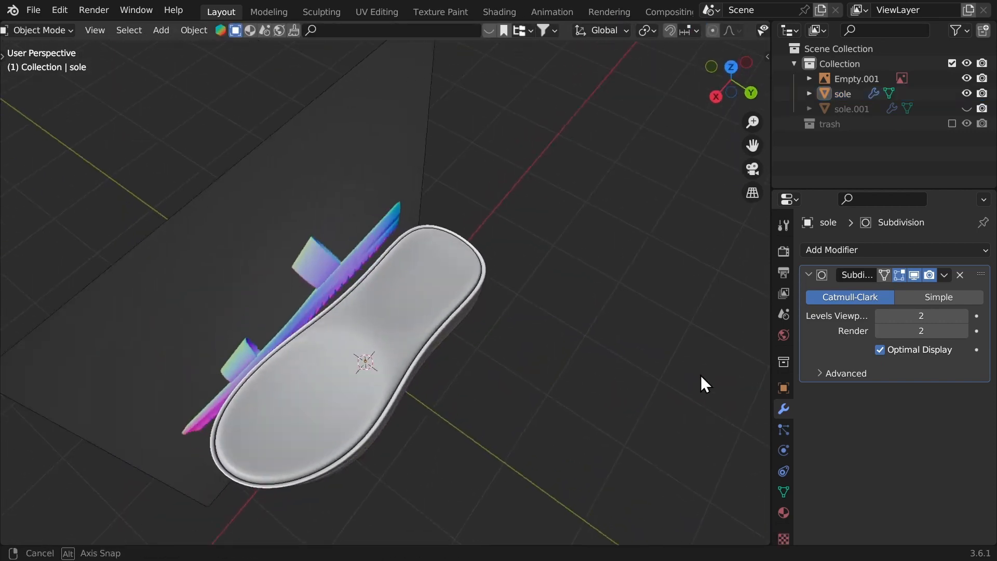
In the back view, add a mesh plane in Object Mode and name it straps.
{"action": "middle_click_drag", "start_coordinate": [703, 382], "coordinate": [454, 156]}
{"action": "middle_click_drag", "start_coordinate": [376, 216], "coordinate": [513, 273]}
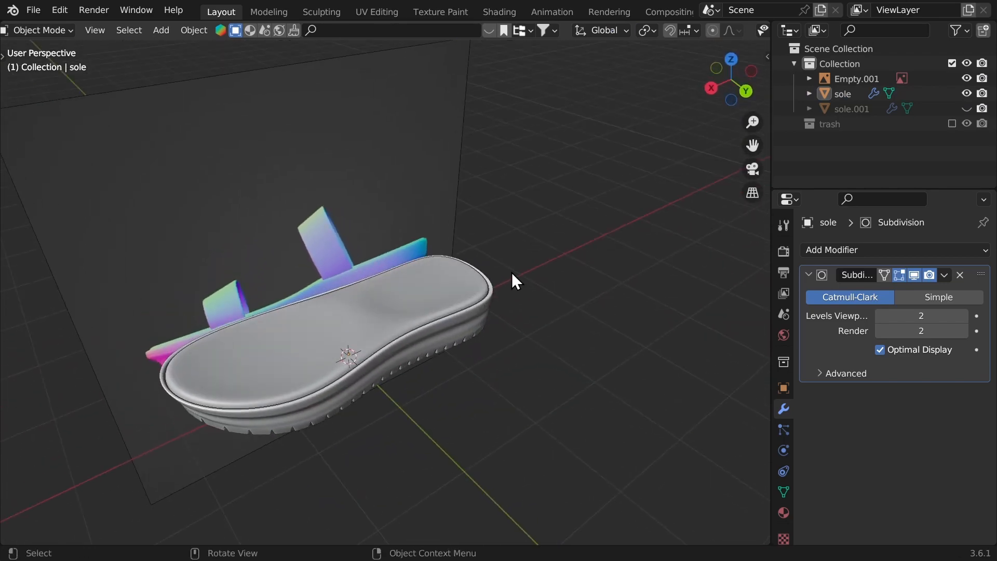
{"action": "key", "text": "ctrl+KP_1"}
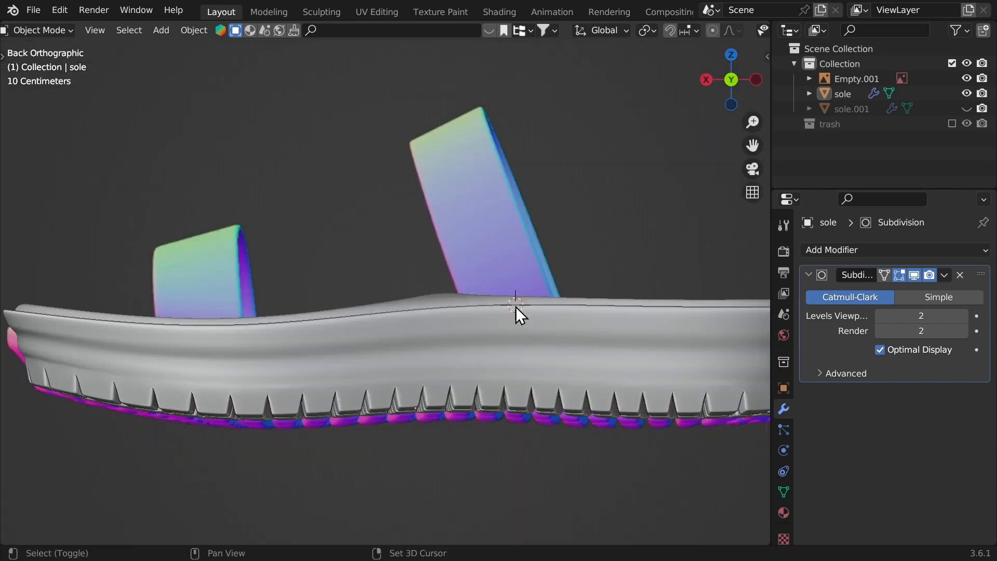
{"action": "key", "text": "shift+a"}
{"action": "mouse_move", "coordinate": [354, 47]}
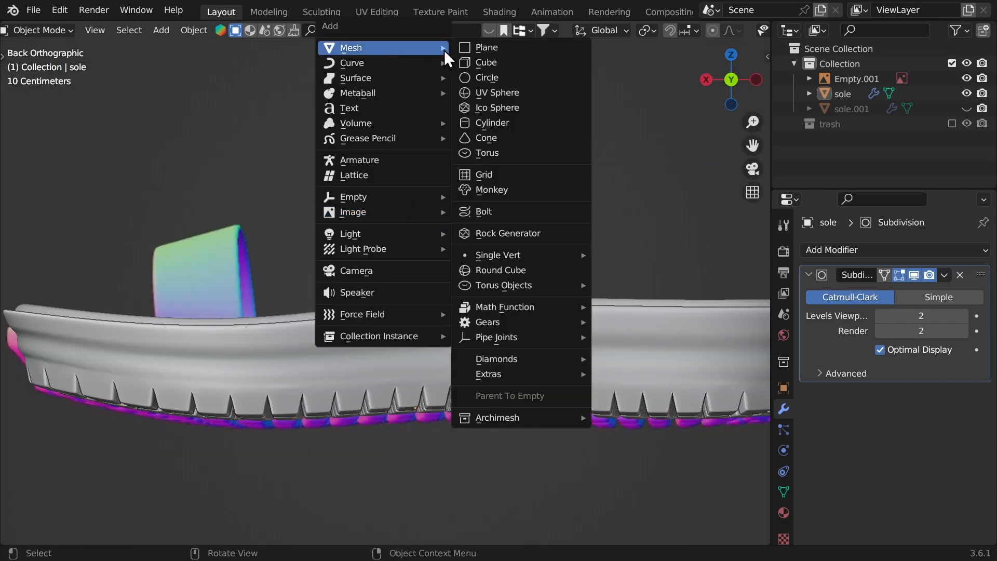
{"action": "left_click", "coordinate": [488, 53]}
{"action": "key", "text": "F2"}
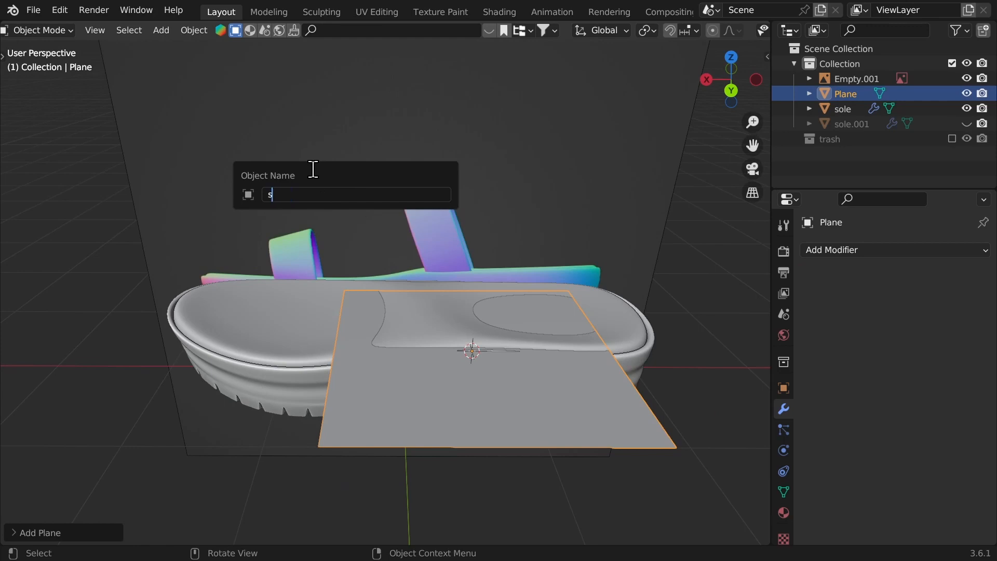
{"action": "type", "text": "str"}
{"action": "type", "text": "aps"}
{"action": "key", "text": "Return"}
In Edit Mode, rotate the straps plane 90 degrees around X and scale it down to the strap's width.
{"action": "key", "text": "Tab"}
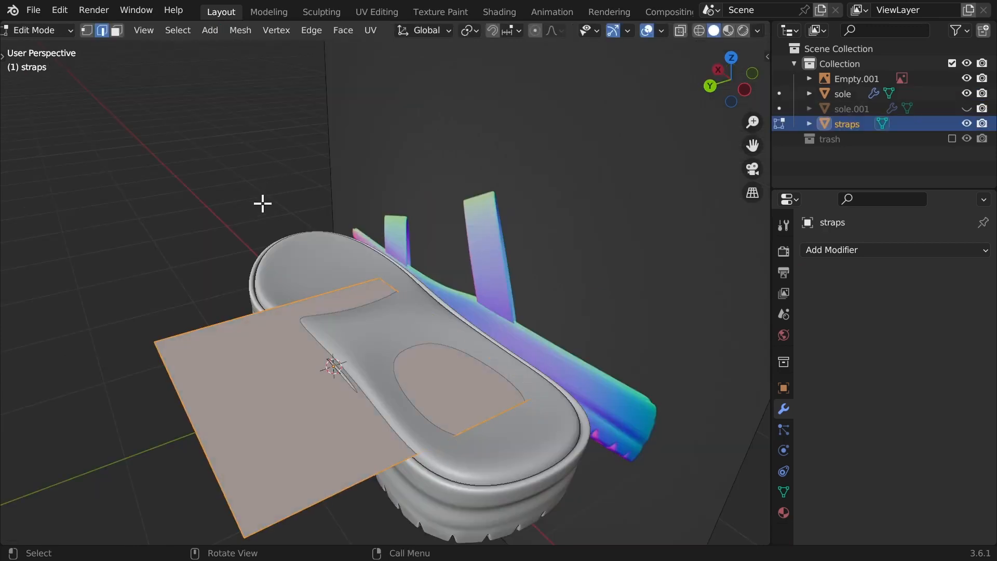
{"action": "type", "text": "rx"}
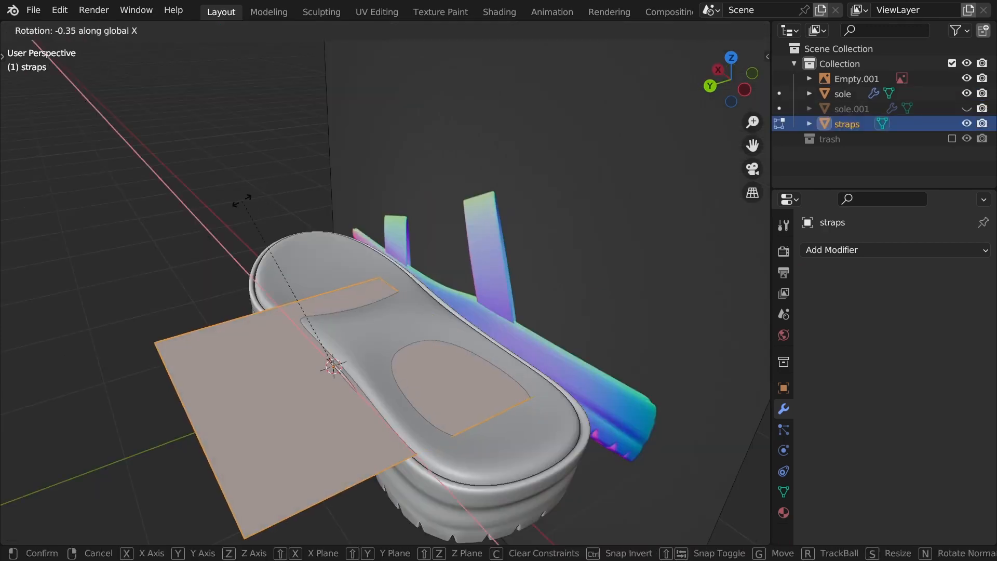
{"action": "type", "text": "90"}
{"action": "key", "text": "Return"}
{"action": "middle_click_drag", "start_coordinate": [258, 209], "coordinate": [376, 192]}
{"action": "key", "text": "s"}
{"action": "left_click", "coordinate": [402, 283]}
Rotate and move the plane to align with the base of the tall ankle strap in the back-view reference.
{"action": "middle_click_drag", "start_coordinate": [402, 260], "coordinate": [406, 235], "text": "alt"}
{"action": "key", "text": "r"}
{"action": "left_click", "coordinate": [329, 316]}
{"action": "key", "text": "g"}
{"action": "left_click", "coordinate": [311, 299]}
{"action": "key", "text": "r"}
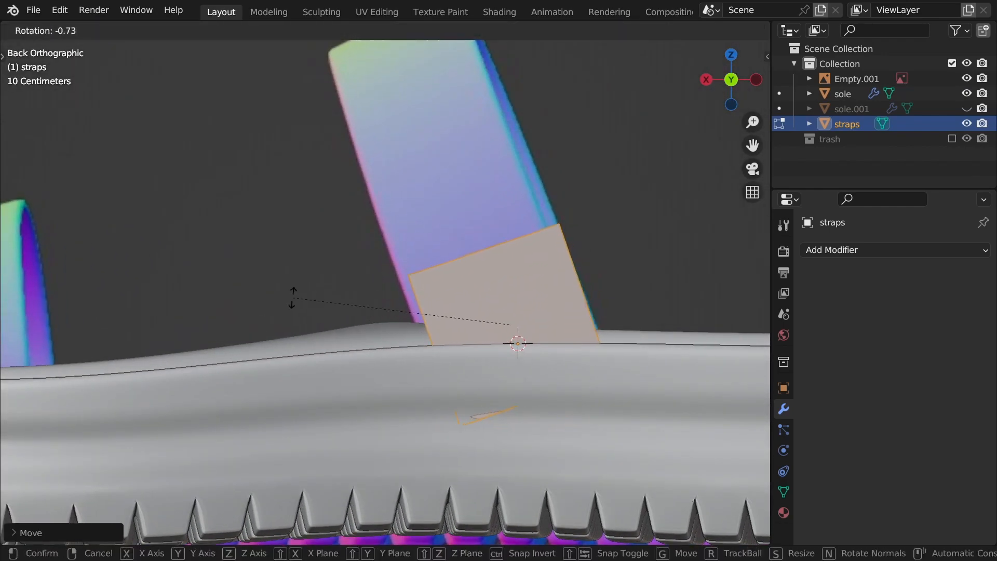
{"action": "left_click", "coordinate": [294, 287]}
Extrude the plane's upper edge twice to follow the ankle strap up to the top of its reference.
{"action": "middle_click_drag", "start_coordinate": [294, 287], "coordinate": [376, 251], "text": "ctrl"}
{"action": "middle_click_drag", "start_coordinate": [418, 280], "coordinate": [419, 334], "text": "shift"}
{"action": "left_click", "coordinate": [418, 335]}
{"action": "scroll", "coordinate": [419, 334], "scroll_direction": "up", "scroll_amount": 2}
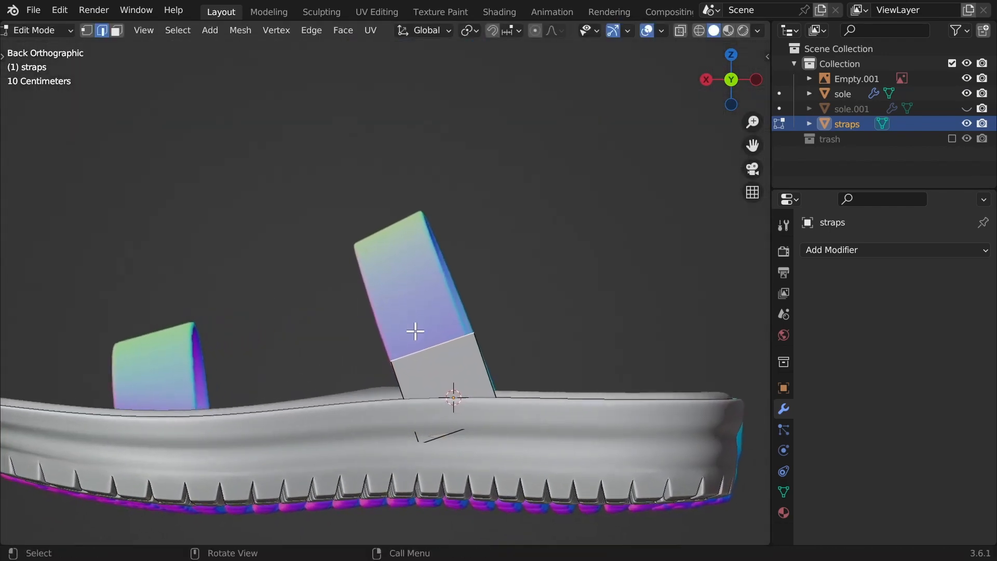
{"action": "key", "text": "e"}
{"action": "left_click", "coordinate": [372, 271]}
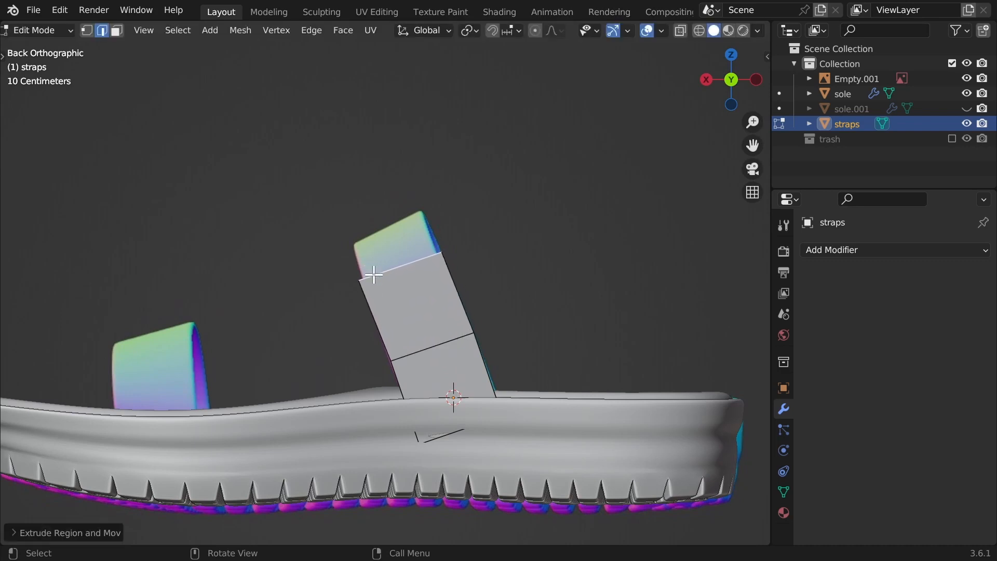
{"action": "key", "text": "e"}
{"action": "left_click", "coordinate": [369, 211]}
Duplicate the strap strip and move the copy along Y to the opposite side of the sole.
{"action": "middle_click_drag", "start_coordinate": [370, 211], "coordinate": [221, 203]}
{"action": "key", "text": "g"}
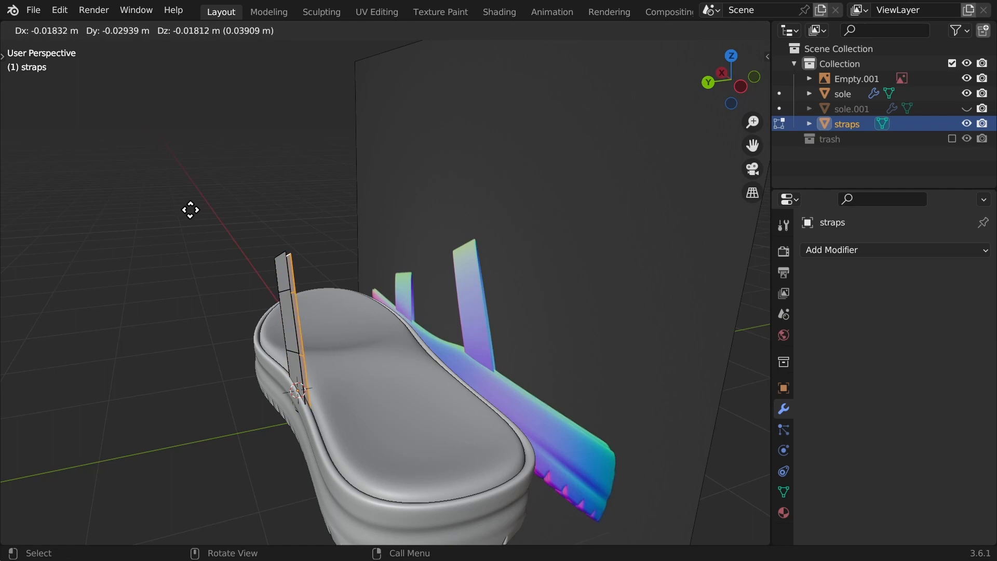
{"action": "key", "text": "y"}
{"action": "left_click", "coordinate": [327, 221]}
{"action": "middle_click_drag", "start_coordinate": [327, 222], "coordinate": [286, 218]}
{"action": "key", "text": "g"}
{"action": "key", "text": "y"}
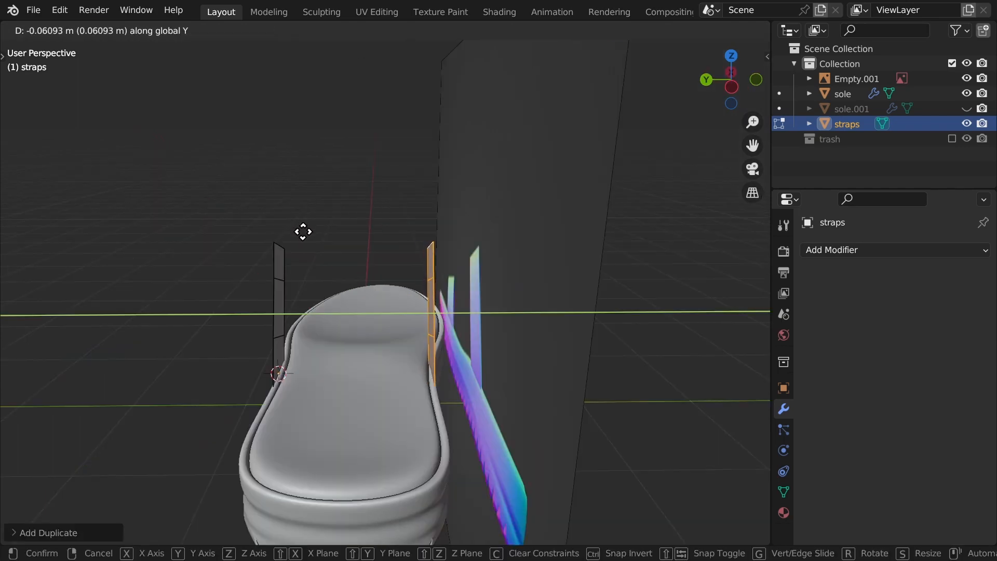
{"action": "left_click", "coordinate": [303, 232]}
Rotate the duplicated strip around Z and shift it along X to follow the sole's far edge.
{"action": "key", "text": "r"}
{"action": "key", "text": "z"}
{"action": "left_click", "coordinate": [301, 219]}
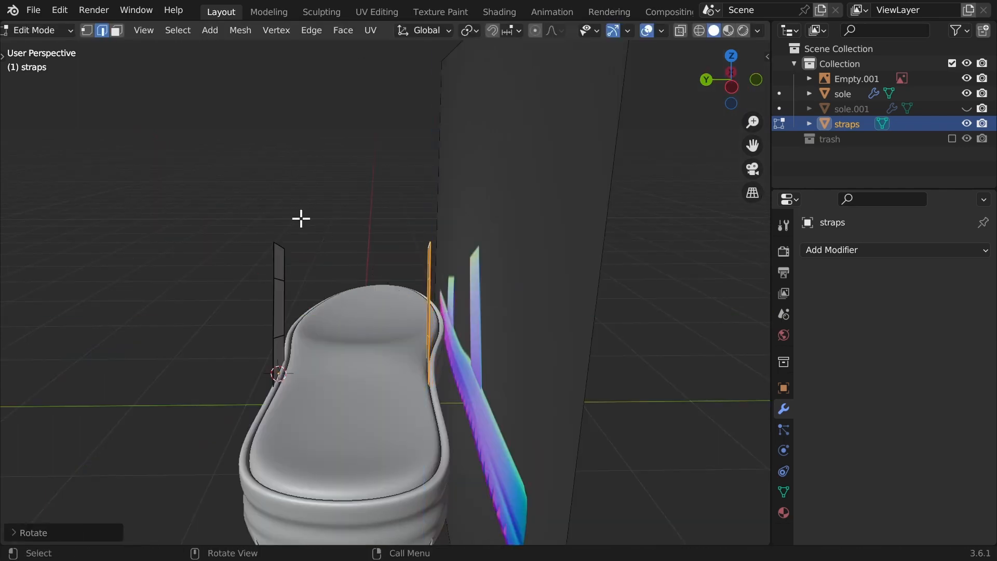
{"action": "key", "text": "g"}
{"action": "key", "text": "x"}
{"action": "left_click", "coordinate": [303, 218]}
Extrude the top edges of both strips, scale them together along Y over the footbed, and merge them by distance.
{"action": "left_click", "coordinate": [418, 236]}
{"action": "middle_click_drag", "start_coordinate": [303, 219], "coordinate": [470, 244]}
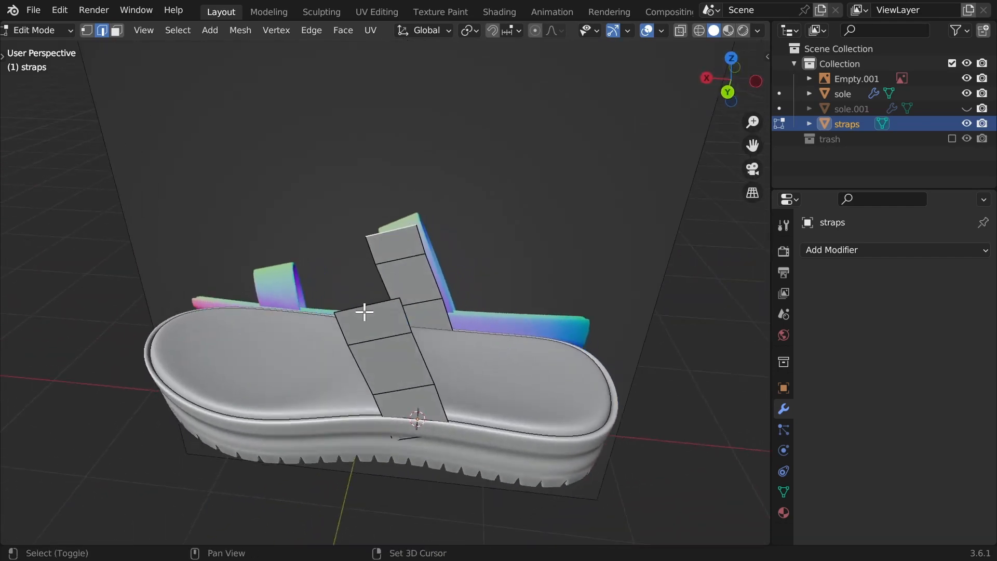
{"action": "middle_click_drag", "start_coordinate": [378, 289], "coordinate": [309, 252]}
{"action": "key", "text": "s"}
{"action": "key", "text": "y"}
{"action": "left_click", "coordinate": [298, 214]}
{"action": "key", "text": "m"}
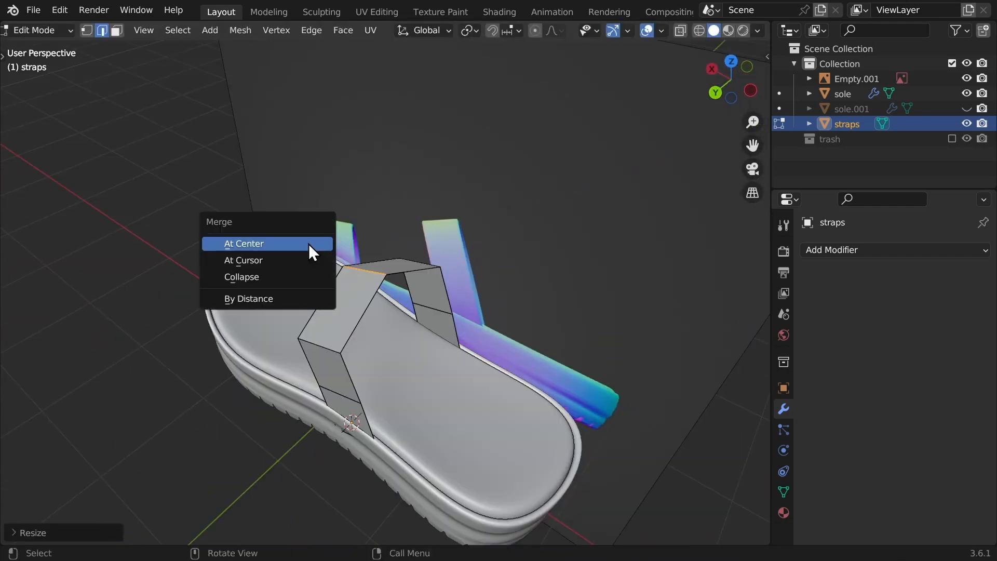
{"action": "left_click", "coordinate": [273, 299]}
Add a Subdivision modifier with viewport level 3 to the straps in Object Mode.
{"action": "key", "text": "Tab"}
{"action": "middle_click_drag", "start_coordinate": [273, 299], "coordinate": [406, 272]}
{"action": "key", "text": "ctrl+3"}
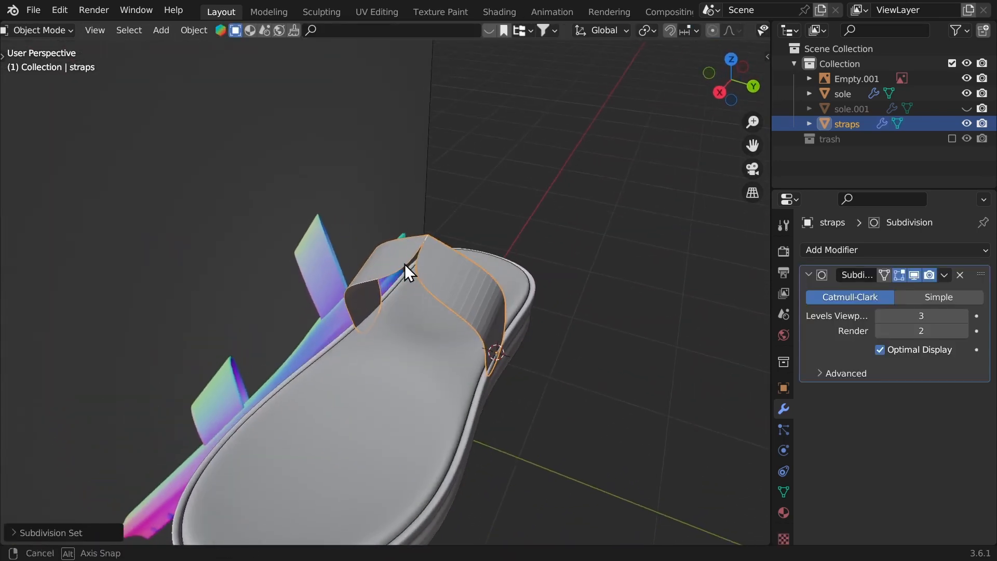
Merge the unjoined front vertices at the strap's top middle at their center, using X-ray in vertex selection mode.
{"action": "key", "text": "Tab"}
{"action": "scroll", "coordinate": [439, 296], "scroll_direction": "up", "scroll_amount": 5}
{"action": "key", "text": "alt+z"}
{"action": "middle_click_drag", "start_coordinate": [416, 305], "coordinate": [430, 338]}
{"action": "key", "text": "1"}
{"action": "key", "text": "m"}
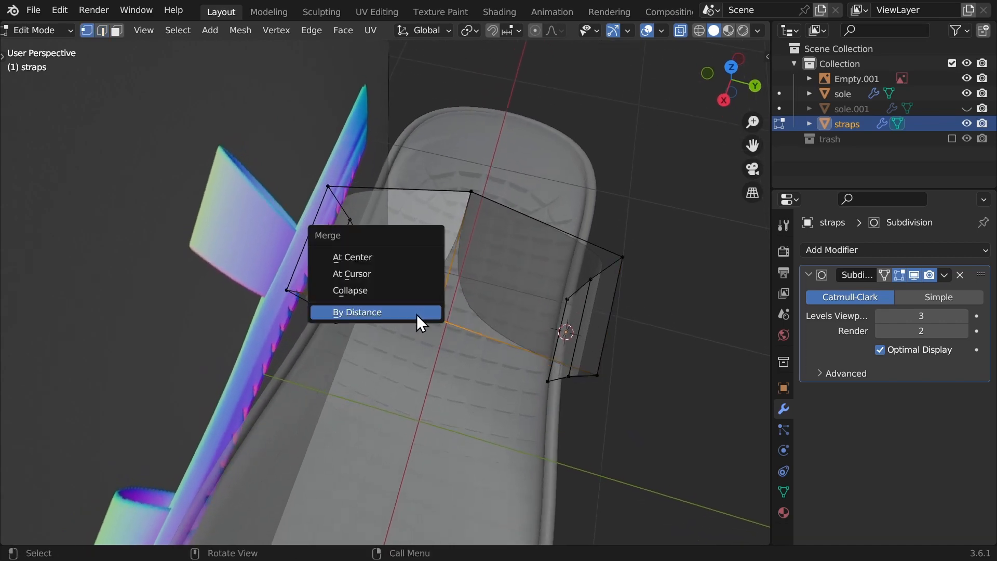
{"action": "left_click", "coordinate": [352, 256]}
{"action": "middle_click_drag", "start_coordinate": [352, 256], "coordinate": [441, 158]}
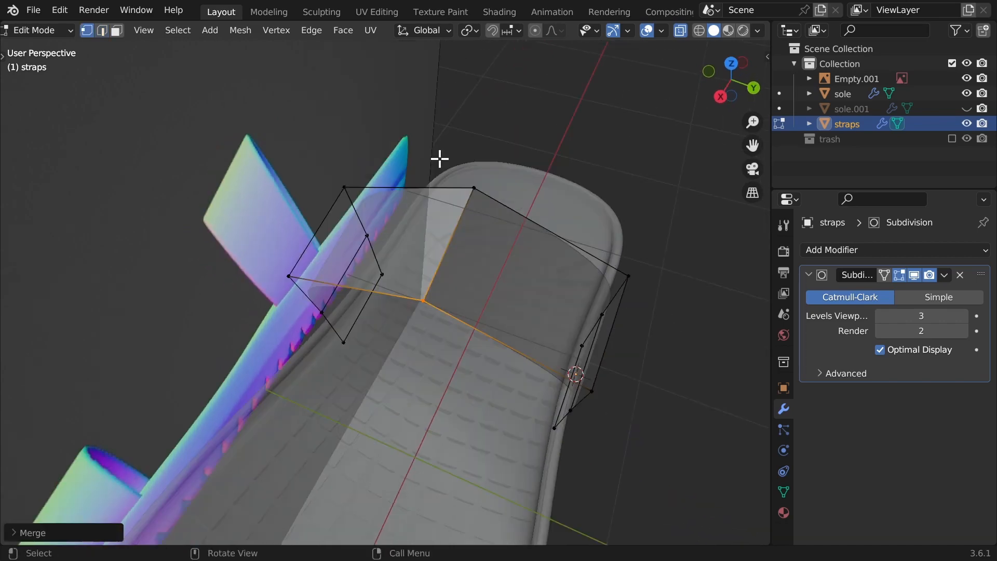
Select the whole strap mesh, recalculate its normals outward, and turn off X-ray.
{"action": "key", "text": "a"}
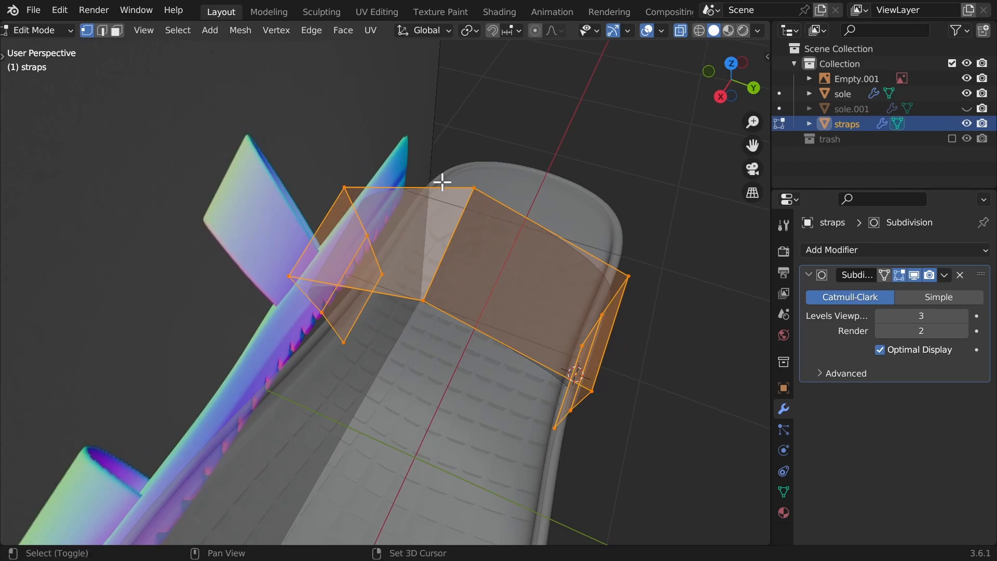
{"action": "key", "text": "shift+n"}
{"action": "key", "text": "alt+z"}
{"action": "middle_click_drag", "start_coordinate": [444, 180], "coordinate": [602, 296]}
Try moving the selected strap geometry and adding a scaled loop cut, and undo those changes.
{"action": "key", "text": "Tab"}
{"action": "scroll", "coordinate": [287, 181], "scroll_direction": "down", "scroll_amount": 4}
{"action": "key", "text": "Tab"}
{"action": "key", "text": "Tab"}
{"action": "key", "text": "Tab"}
{"action": "key", "text": "g"}
{"action": "left_click", "coordinate": [370, 191]}
{"action": "key", "text": "ctrl+r"}
{"action": "left_click", "coordinate": [429, 396]}
{"action": "key", "text": "s"}
{"action": "left_click", "coordinate": [464, 186]}
{"action": "key", "text": "ctrl+z"}
{"action": "key", "text": "ctrl+z"}
{"action": "key", "text": "ctrl+z"}
Add a Solidify modifier to the straps in Object Mode and adjust its thickness.
{"action": "key", "text": "Tab"}
{"action": "key", "text": "3"}
{"action": "left_click", "coordinate": [596, 389]}
{"action": "key", "text": "Tab"}
{"action": "left_click", "coordinate": [808, 275]}
{"action": "left_click", "coordinate": [831, 250]}
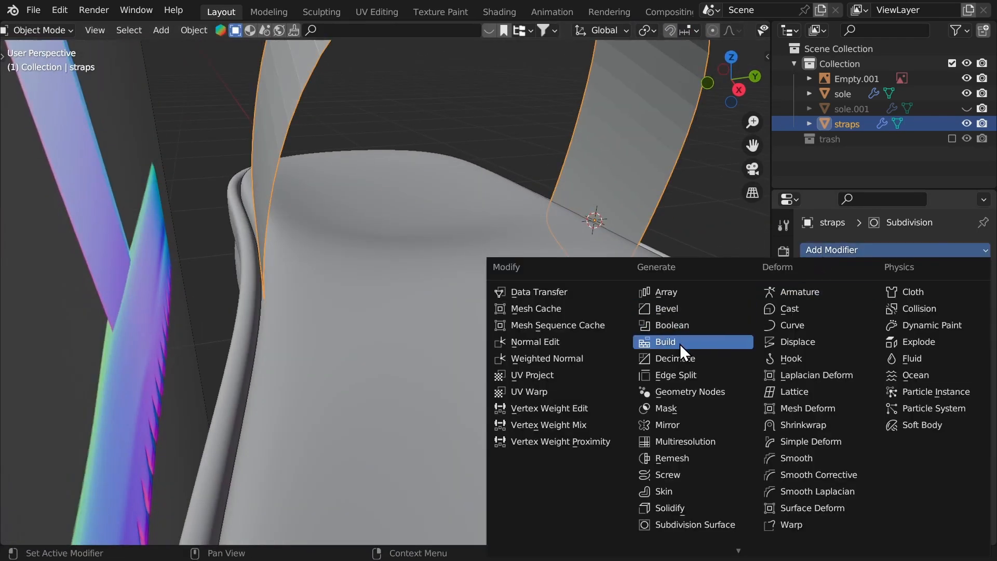
{"action": "left_click", "coordinate": [686, 508]}
{"action": "middle_click_drag", "start_coordinate": [691, 494], "coordinate": [728, 294]}
{"action": "left_click_drag", "start_coordinate": [897, 337], "coordinate": [904, 338]}
Add a second Subdivision modifier after Solidify on the straps and shade the object smooth.
{"action": "left_click", "coordinate": [809, 295]}
{"action": "left_click", "coordinate": [831, 250]}
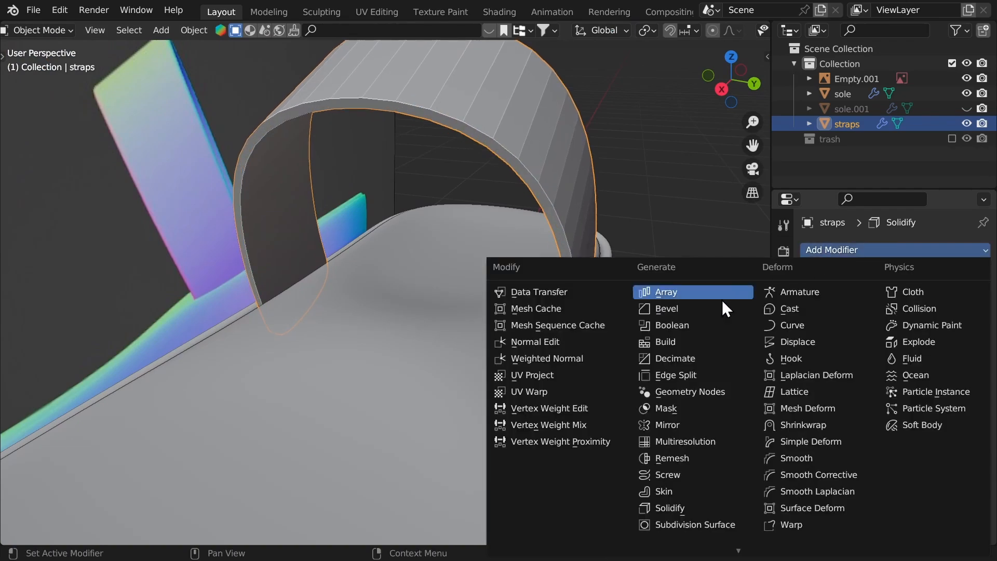
{"action": "left_click", "coordinate": [721, 522]}
{"action": "right_click", "coordinate": [478, 113]}
{"action": "left_click", "coordinate": [468, 116]}
{"action": "scroll", "coordinate": [615, 213], "scroll_direction": "down", "scroll_amount": 5}
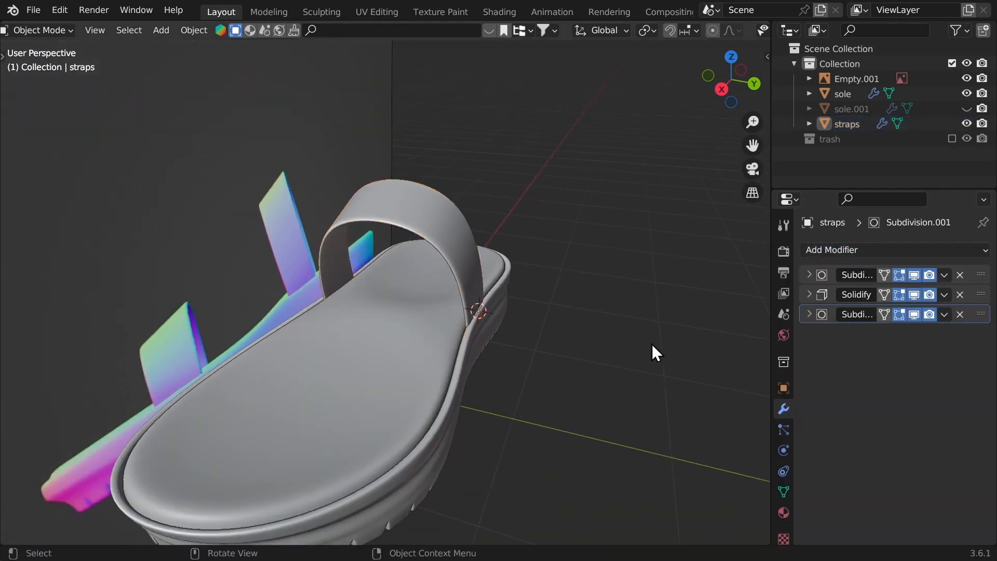
In the back view, duplicate the ankle strap mesh over the front strap reference and rotate the copy upright.
{"action": "middle_click_drag", "start_coordinate": [652, 344], "coordinate": [438, 274]}
{"action": "key", "text": "Tab"}
{"action": "key", "text": "ctrl+KP_1"}
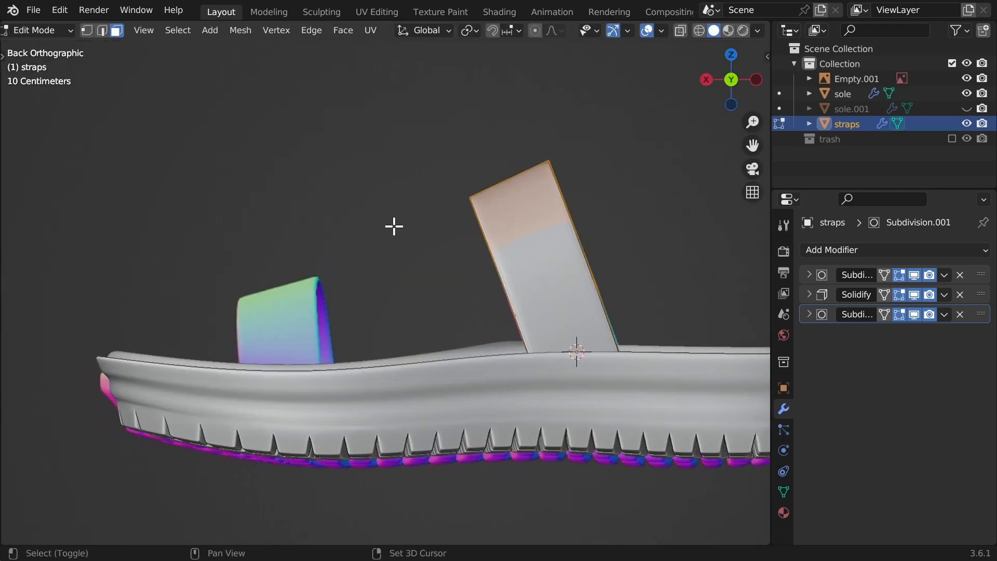
{"action": "key", "text": "shift+d"}
{"action": "left_click", "coordinate": [104, 174]}
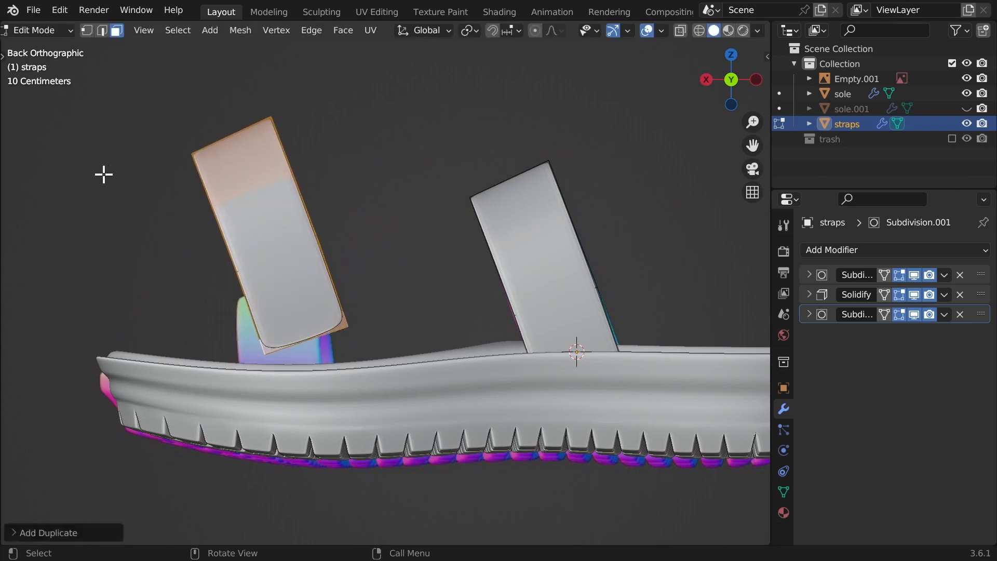
{"action": "key", "text": "r"}
{"action": "left_click", "coordinate": [135, 101]}
Scale the copied strap down along Z, then move and rotate it to fit the front strap reference.
{"action": "key", "text": "s"}
{"action": "key", "text": "z"}
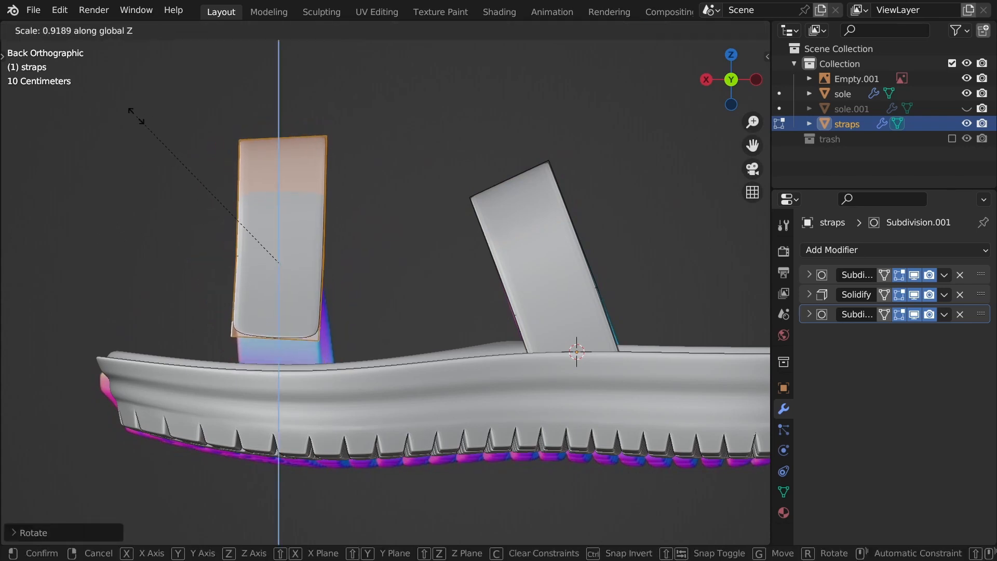
{"action": "left_click", "coordinate": [178, 195]}
{"action": "key", "text": "g"}
{"action": "left_click", "coordinate": [175, 276]}
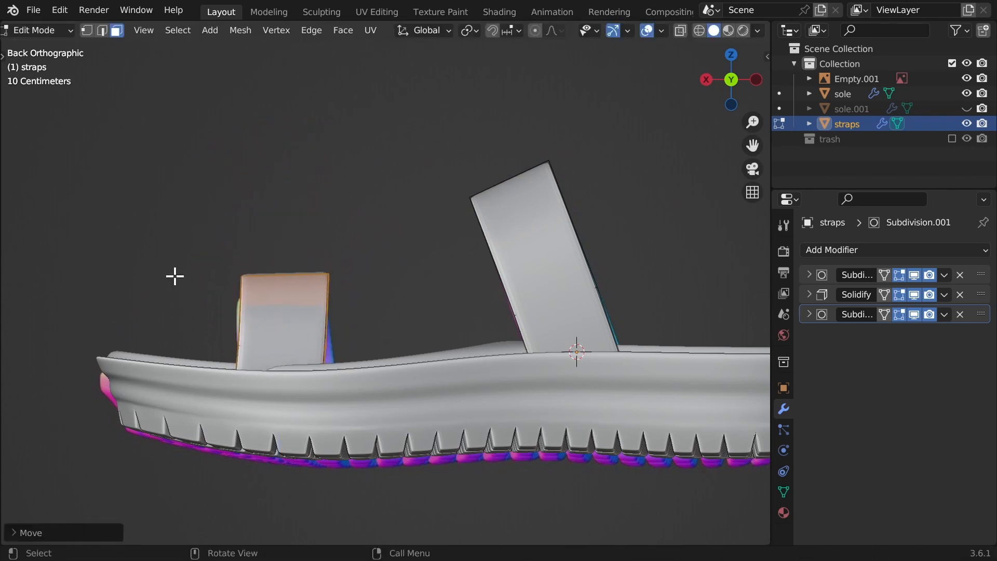
{"action": "key", "text": "g"}
{"action": "key", "text": "r"}
{"action": "left_click", "coordinate": [159, 282]}
{"action": "middle_click_drag", "start_coordinate": [158, 281], "coordinate": [368, 322]}
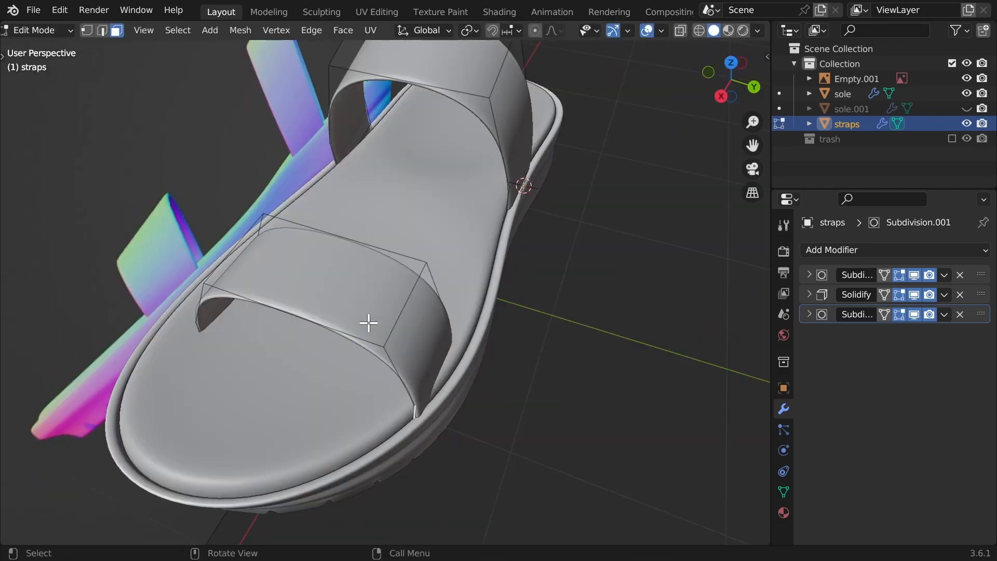
Rotate the front strap's end around Z and move the strap's geometry to follow the sole's rim.
{"action": "key", "text": "r"}
{"action": "key", "text": "z"}
{"action": "left_click", "coordinate": [394, 231]}
{"action": "key", "text": "g"}
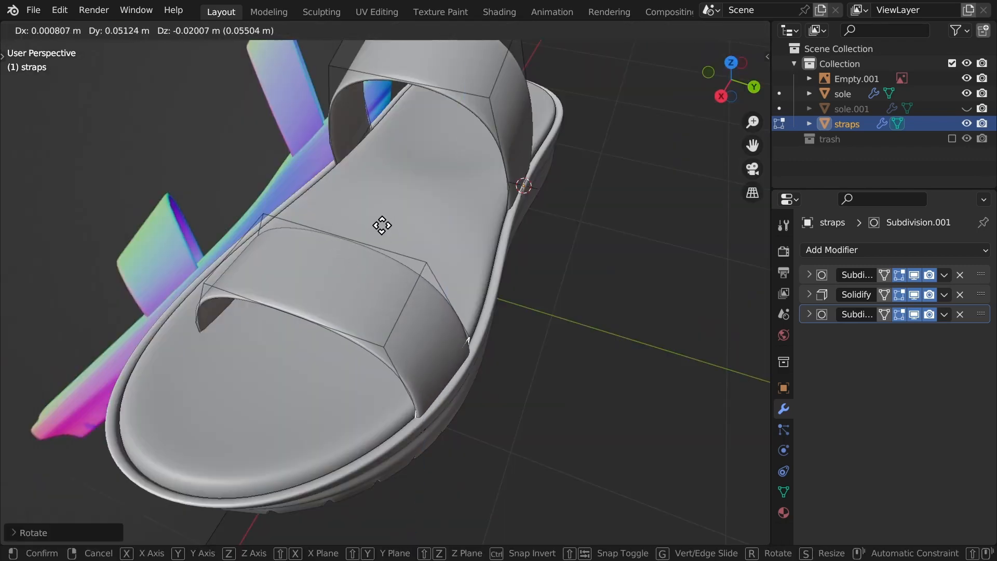
{"action": "left_click", "coordinate": [382, 225]}
{"action": "middle_click_drag", "start_coordinate": [379, 234], "coordinate": [290, 182]}
{"action": "key", "text": "g"}
{"action": "key", "text": "x"}
{"action": "key", "text": "y"}
{"action": "left_click", "coordinate": [285, 229]}
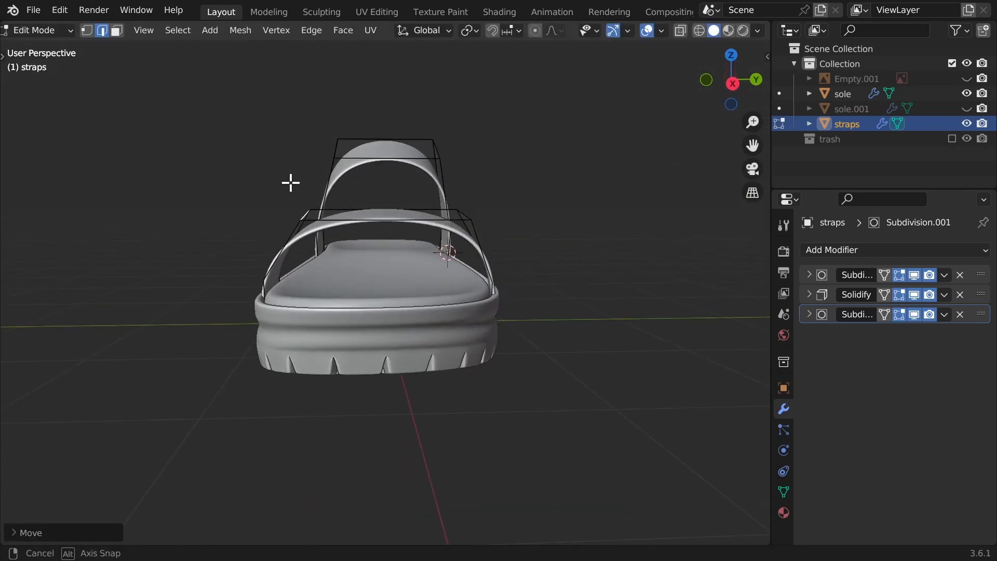
Refine the straps' shape over the sole by moving their edges, and return to Object Mode with nothing selected.
{"action": "key", "text": "g"}
{"action": "left_click", "coordinate": [318, 196]}
{"action": "key", "text": "g"}
{"action": "middle_click_drag", "start_coordinate": [475, 202], "coordinate": [437, 208]}
{"action": "left_click", "coordinate": [454, 249]}
{"action": "key", "text": "Tab"}
{"action": "key", "text": "alt+a"}
{"action": "left_click", "coordinate": [437, 208]}
{"action": "middle_click_drag", "start_coordinate": [357, 173], "coordinate": [357, 173]}
{"action": "middle_click_drag", "start_coordinate": [295, 342], "coordinate": [304, 241], "text": "ctrl"}
{"action": "middle_click_drag", "start_coordinate": [349, 182], "coordinate": [445, 216]}
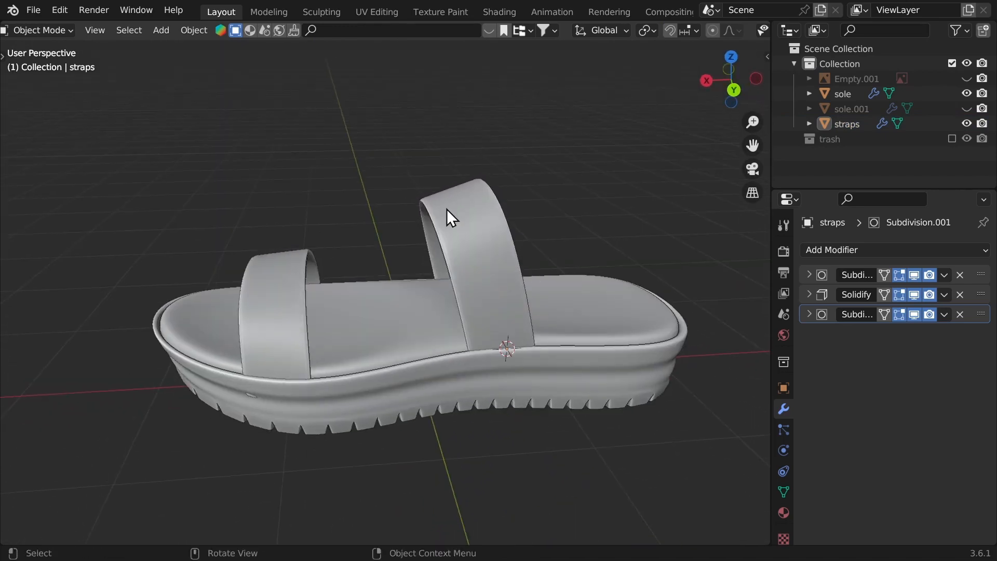
Apply Visual Geometry to Mesh on the straps and on the sole.
{"action": "left_click", "coordinate": [431, 202]}
{"action": "key", "text": "ctrl+a"}
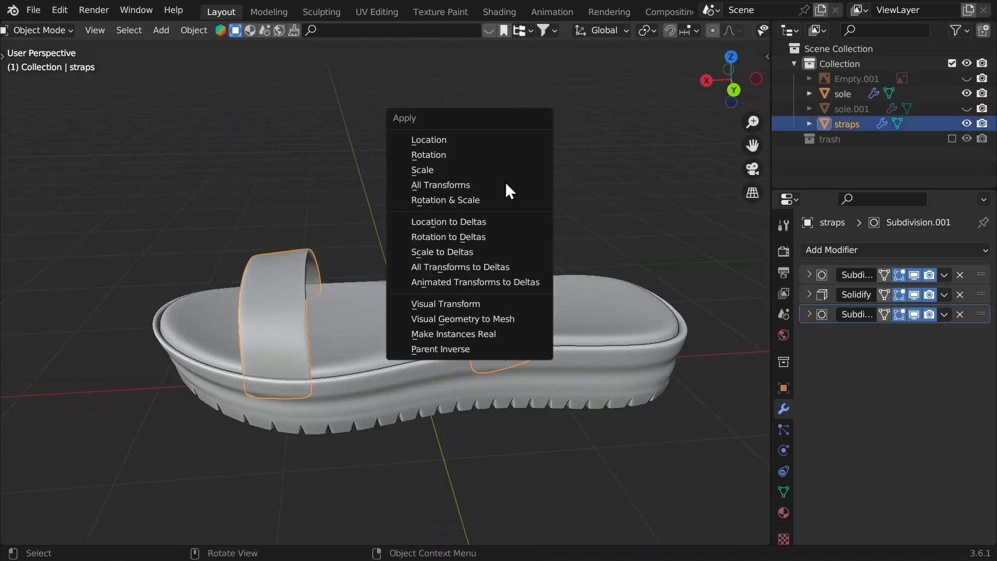
{"action": "left_click", "coordinate": [501, 318]}
{"action": "left_click", "coordinate": [607, 328]}
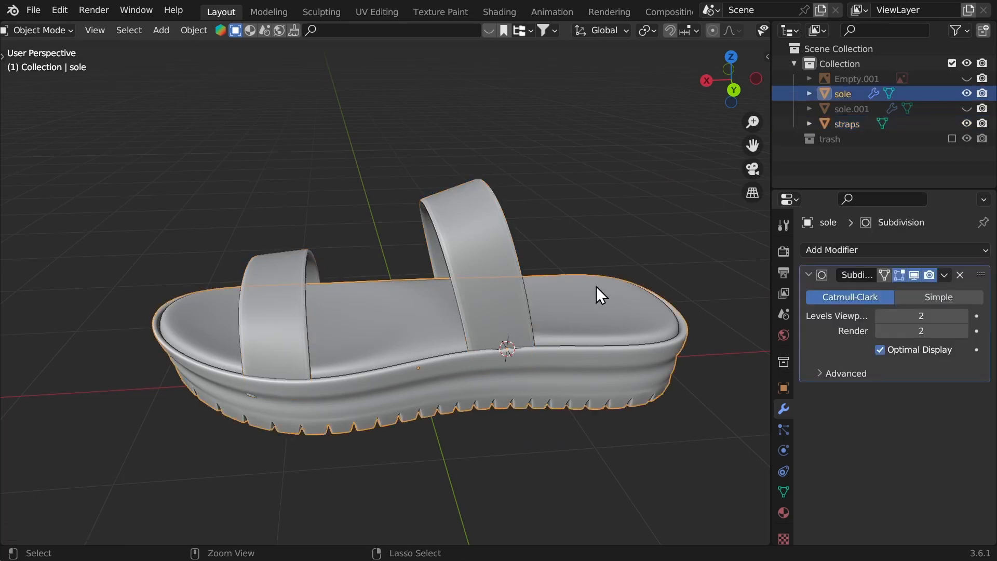
{"action": "key", "text": "ctrl+a"}
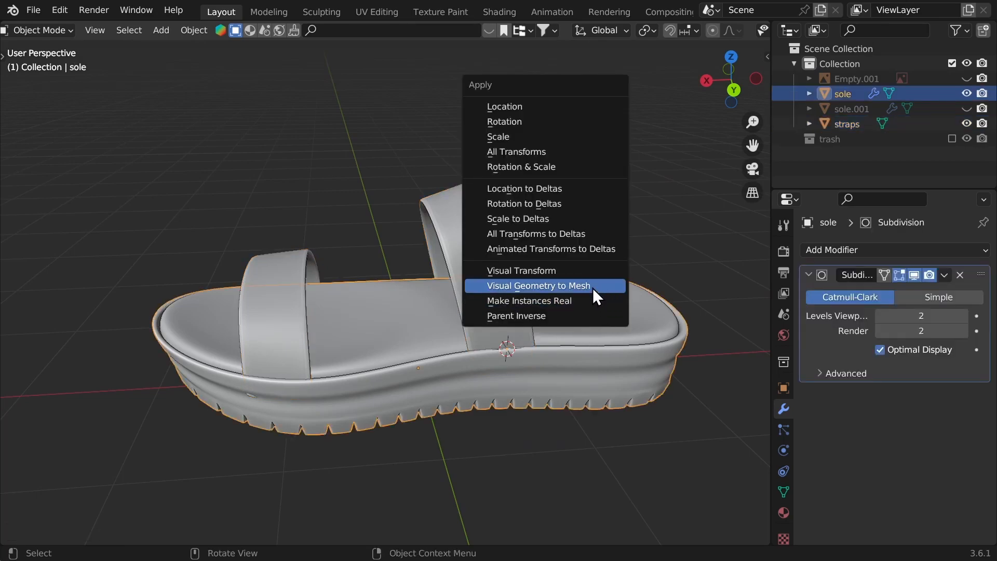
{"action": "left_click", "coordinate": [593, 286]}
Select the straps and grab the strap end poking through the sole's side back inside in Sculpt Mode.
{"action": "middle_click_drag", "start_coordinate": [443, 325], "coordinate": [553, 288]}
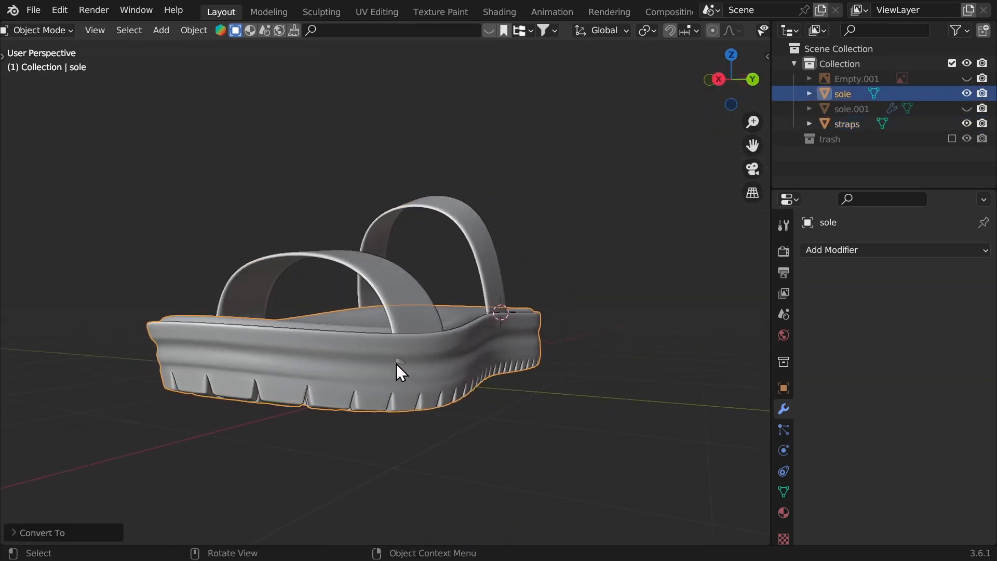
{"action": "middle_click_drag", "start_coordinate": [397, 363], "coordinate": [443, 266]}
{"action": "left_click", "coordinate": [434, 252]}
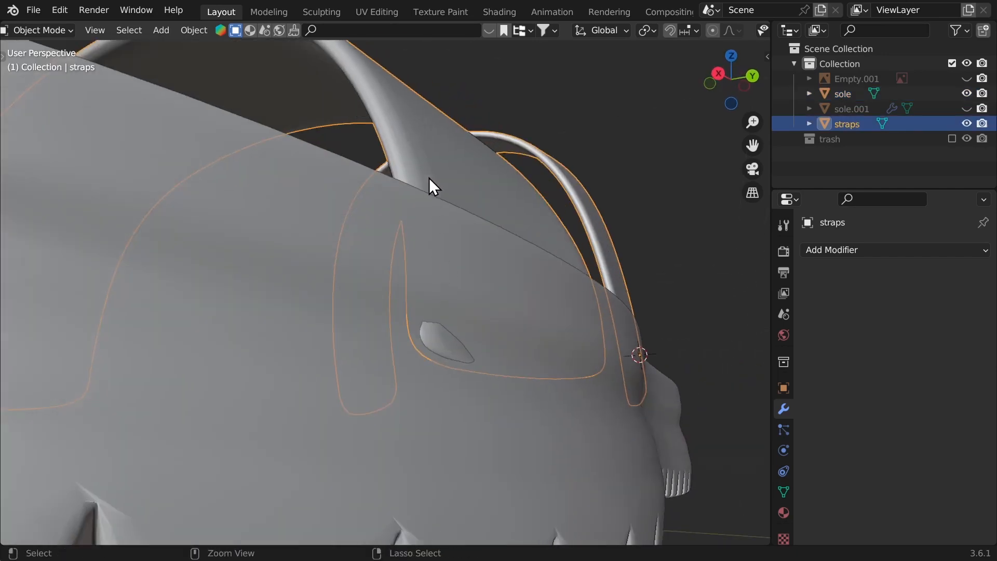
{"action": "key", "text": "ctrl+Tab"}
{"action": "left_click", "coordinate": [437, 260]}
{"action": "key", "text": "f"}
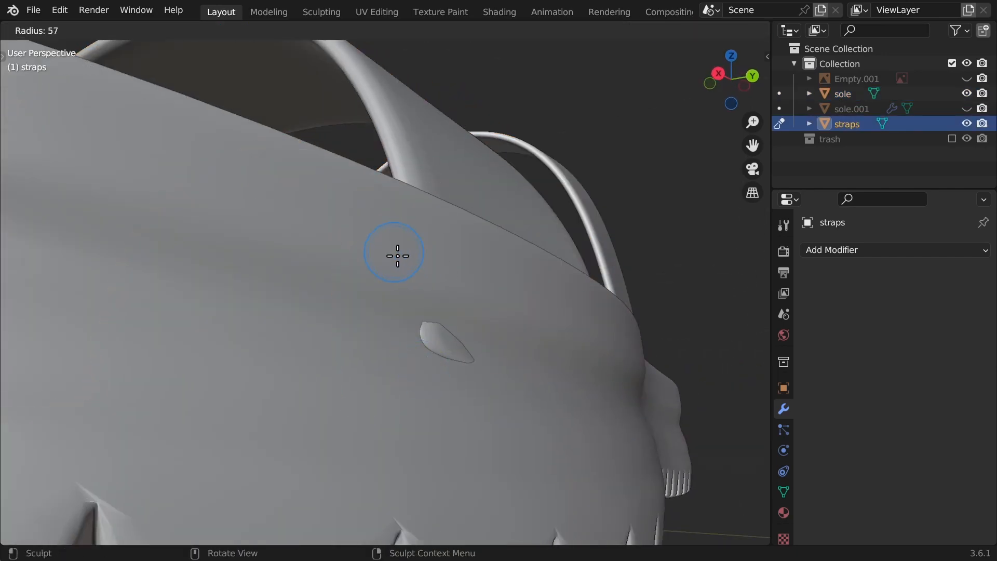
{"action": "left_click", "coordinate": [503, 319]}
{"action": "middle_click_drag", "start_coordinate": [472, 300], "coordinate": [492, 305]}
{"action": "key", "text": "g"}
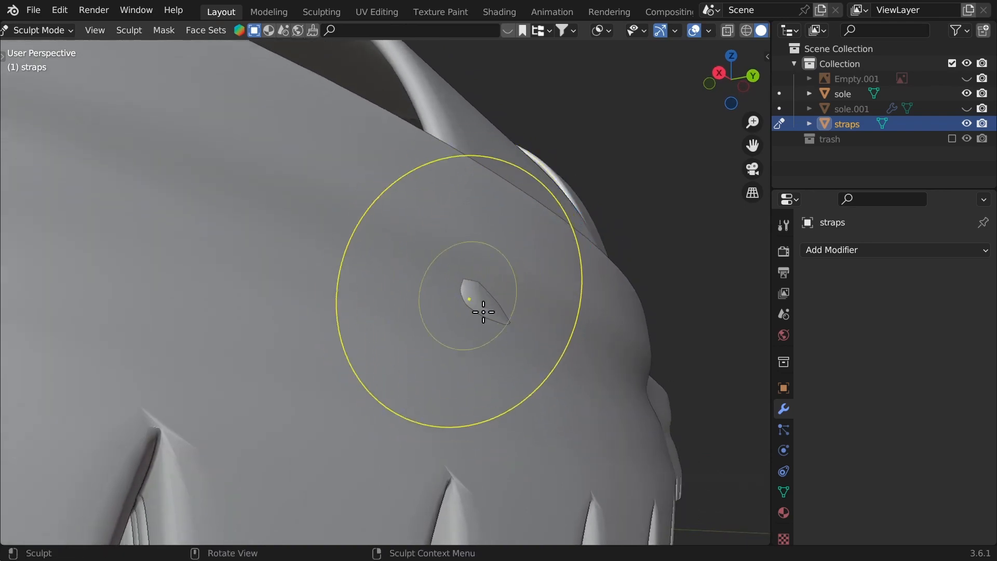
{"action": "left_click_drag", "start_coordinate": [492, 304], "coordinate": [469, 307]}
{"action": "mouse_move", "coordinate": [467, 260]}
{"action": "middle_mouse_down", "text": "ctrl"}
{"action": "mouse_move", "coordinate": [503, 332]}
{"action": "mouse_move", "coordinate": [575, 310]}
{"action": "mouse_move", "coordinate": [680, 330]}
{"action": "mouse_move", "coordinate": [389, 329]}
{"action": "mouse_move", "coordinate": [332, 311]}
{"action": "middle_mouse_up", "text": "ctrl"}
Return to Object Mode with nothing selected and turn the widened properties area into a Shader Editor.
{"action": "left_click", "coordinate": [32, 30]}
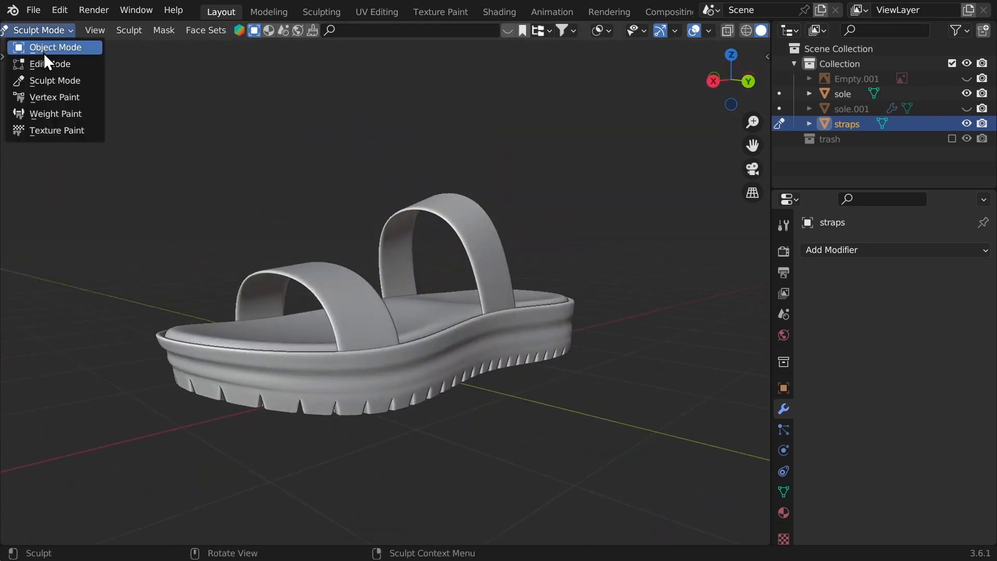
{"action": "left_click", "coordinate": [43, 52]}
{"action": "left_click", "coordinate": [123, 122]}
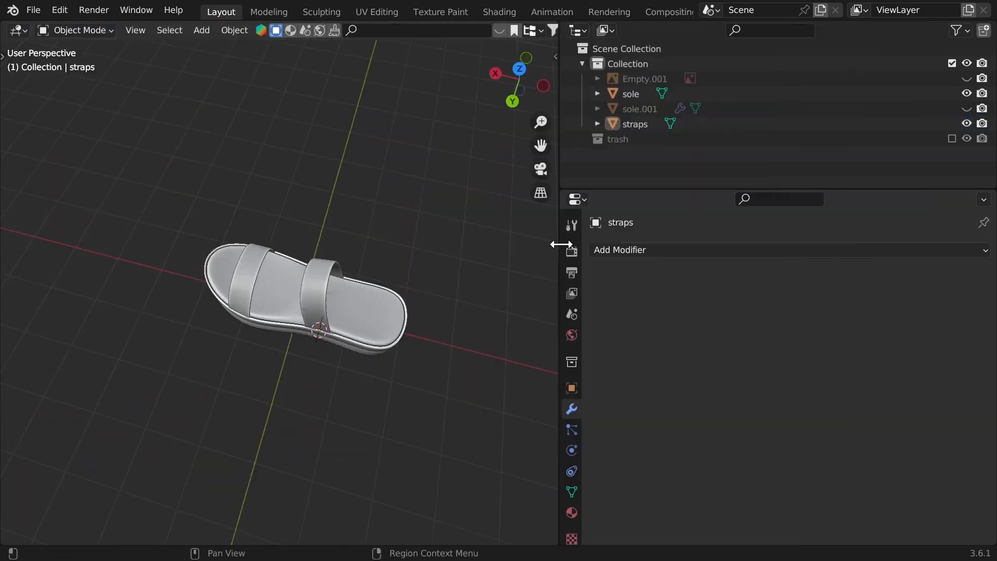
{"action": "left_click", "coordinate": [576, 200]}
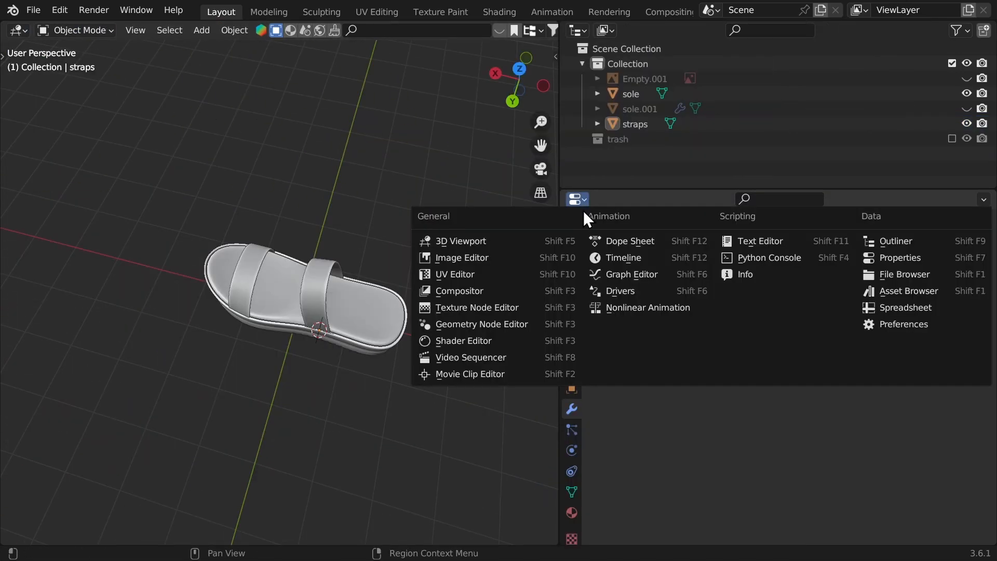
{"action": "key", "text": "s"}
Set the 3D viewport's focal length to 85 mm.
{"action": "key", "text": "n"}
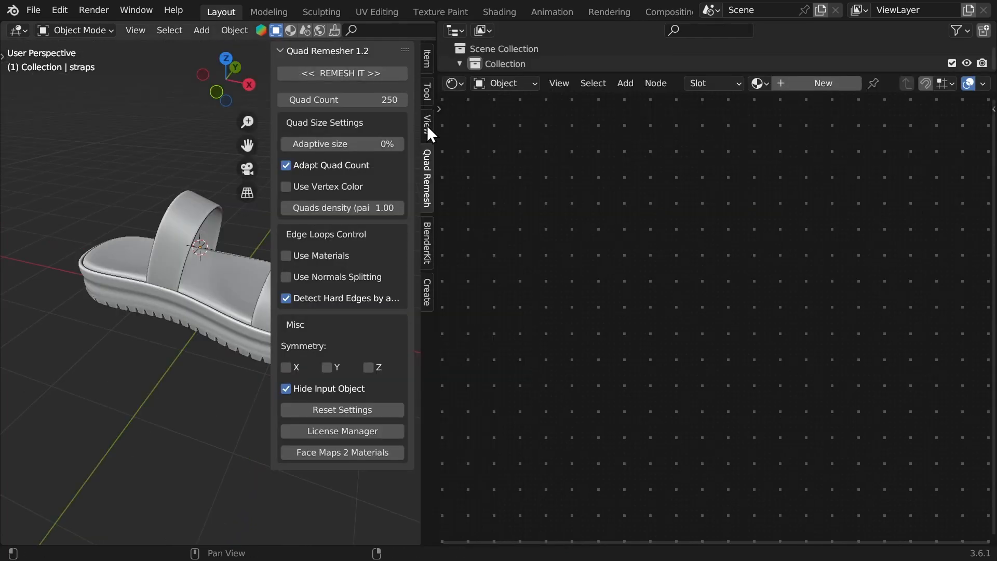
{"action": "left_click", "coordinate": [427, 125]}
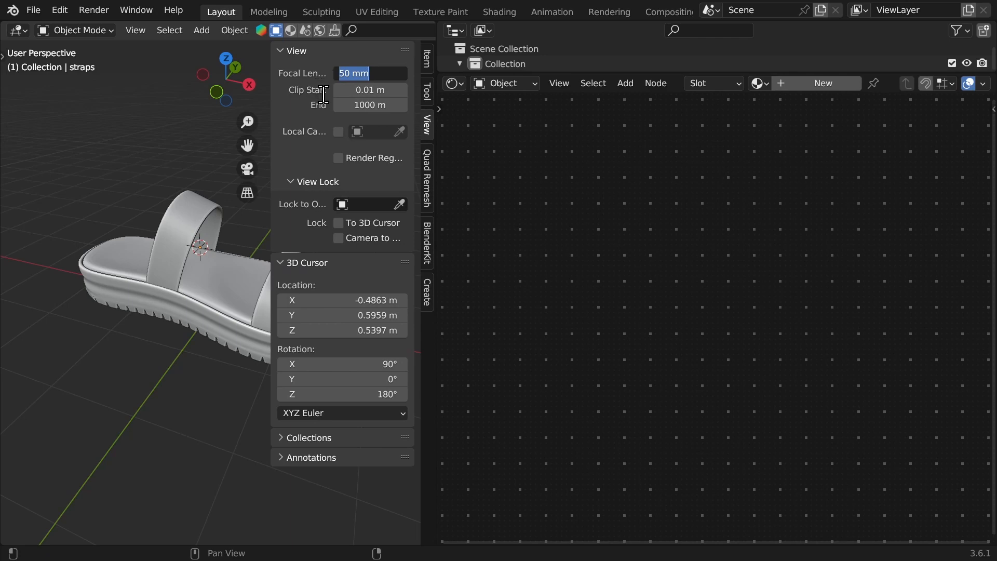
{"action": "type", "text": "85"}
{"action": "key", "text": "Return"}
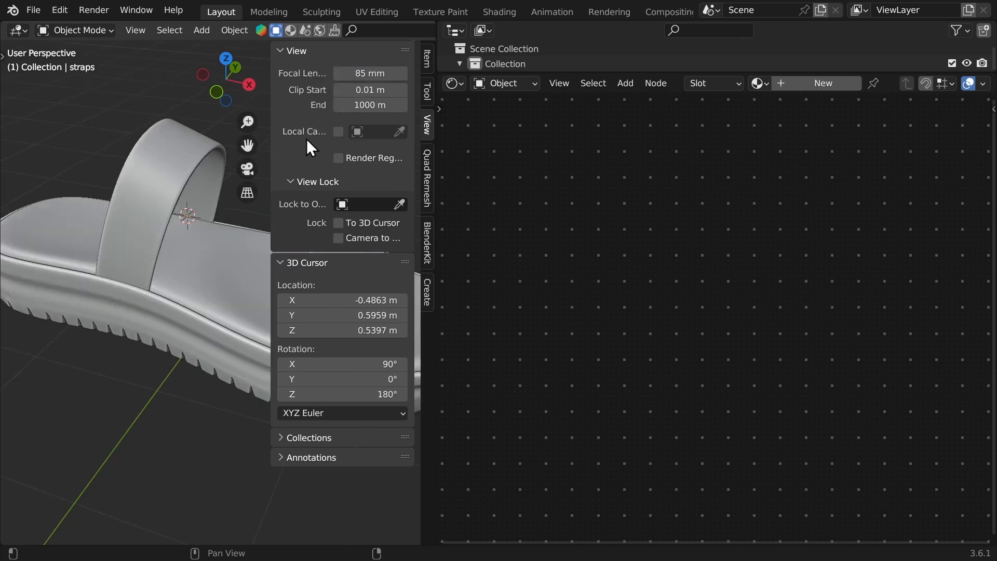
{"action": "key", "text": "n"}
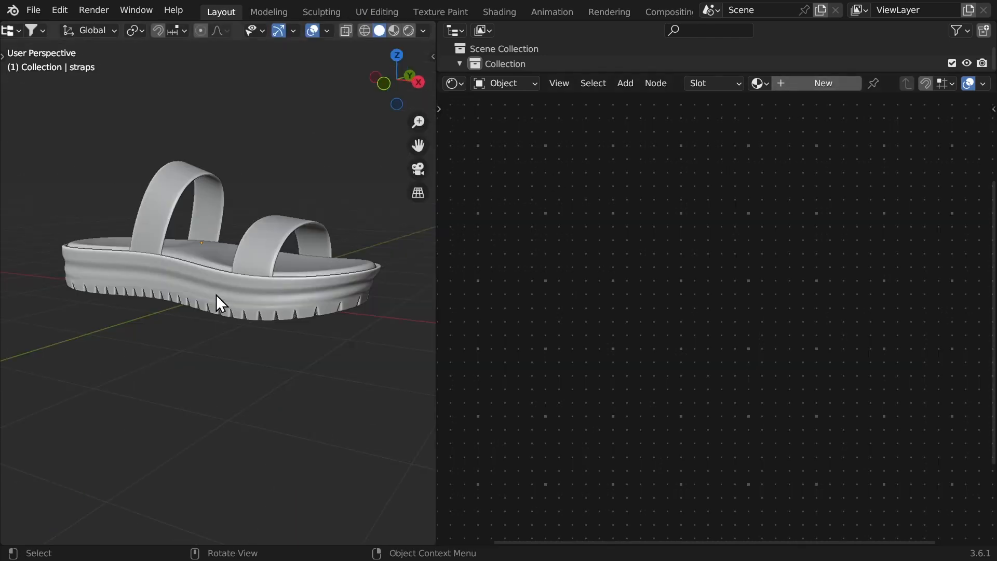
Create a new material on the sole, add a Texture Coordinate node and preview its Generated output through the Material Output.
{"action": "left_click", "coordinate": [306, 318]}
{"action": "left_click", "coordinate": [806, 83]}
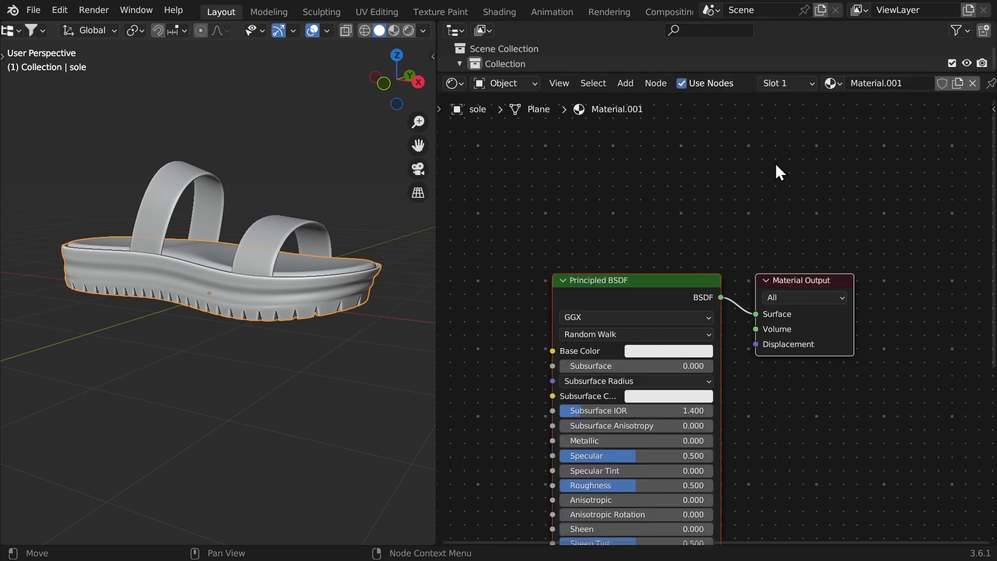
{"action": "scroll", "coordinate": [602, 235], "scroll_direction": "down", "scroll_amount": 3}
{"action": "key", "text": "shift+a"}
{"action": "left_click", "coordinate": [587, 234]}
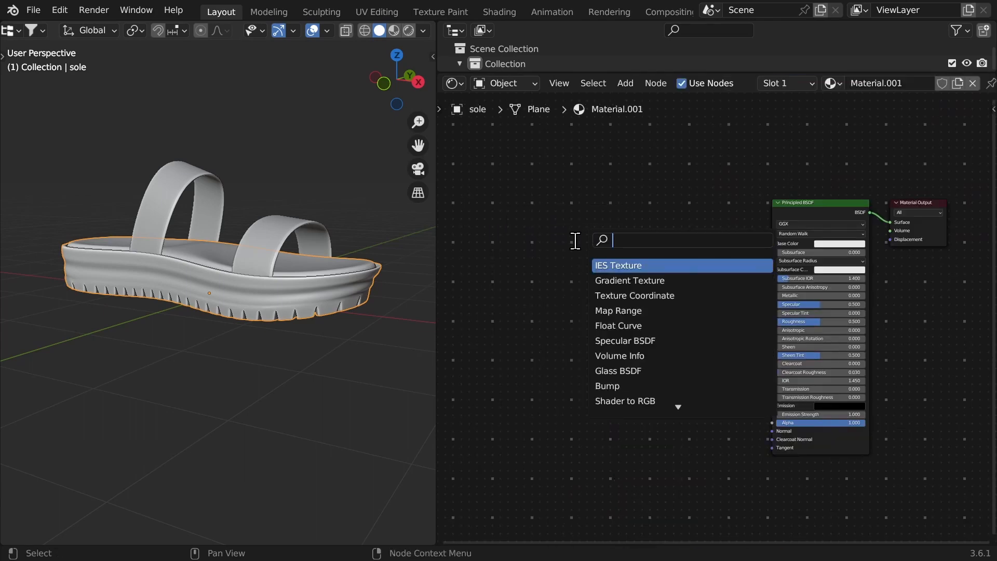
{"action": "type", "text": "coord"}
{"action": "left_click", "coordinate": [616, 265]}
{"action": "left_click", "coordinate": [498, 207]}
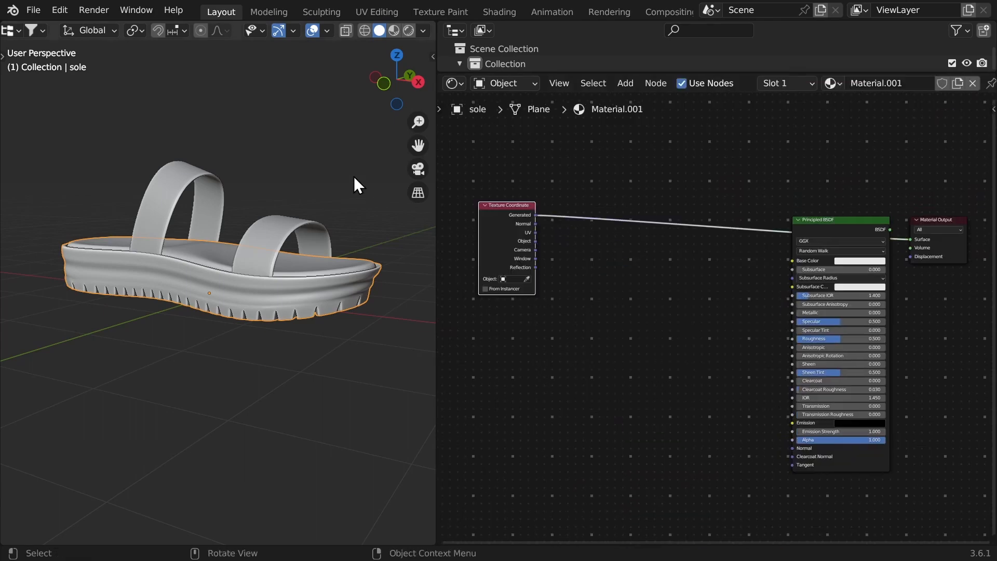
Switch the viewport to Material Preview and view the Generated coordinates' colours across the sole.
{"action": "key", "text": "z"}
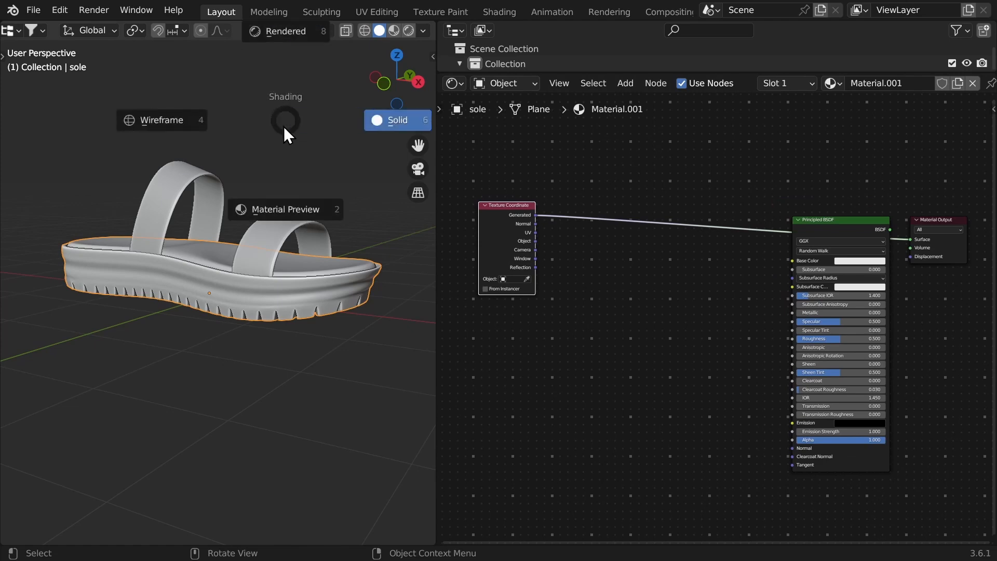
{"action": "left_click", "coordinate": [340, 209]}
{"action": "mouse_move", "coordinate": [341, 209]}
{"action": "middle_mouse_down"}
{"action": "mouse_move", "coordinate": [366, 372]}
{"action": "mouse_move", "coordinate": [134, 196]}
{"action": "mouse_move", "coordinate": [296, 250]}
{"action": "mouse_move", "coordinate": [297, 217]}
{"action": "middle_mouse_up"}
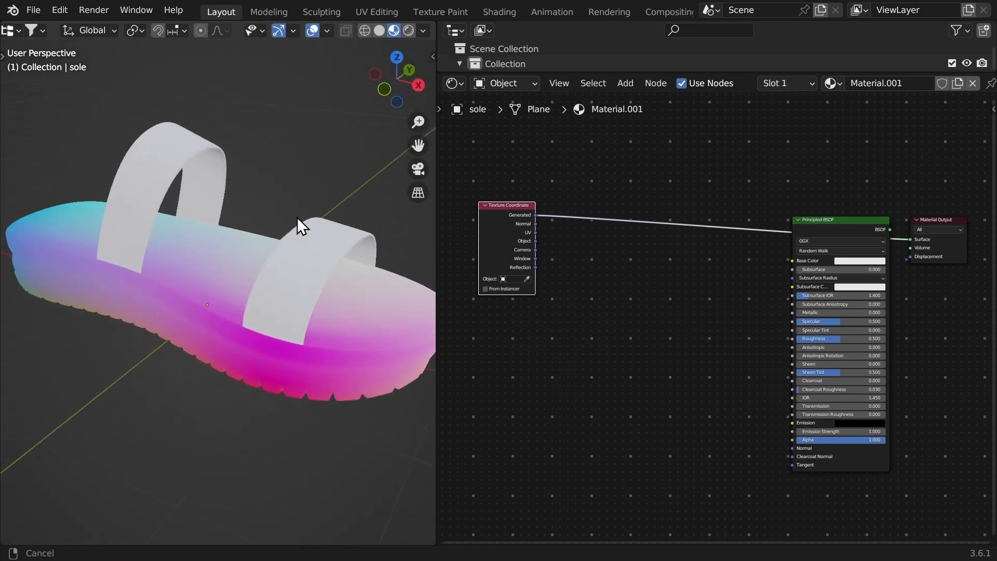
{"action": "scroll", "coordinate": [297, 217], "scroll_direction": "up", "scroll_amount": 2}
{"action": "middle_click_drag", "start_coordinate": [501, 217], "coordinate": [610, 285]}
{"action": "scroll", "coordinate": [610, 285], "scroll_direction": "up", "scroll_amount": 5}
{"action": "left_click_drag", "start_coordinate": [566, 280], "coordinate": [564, 307]}
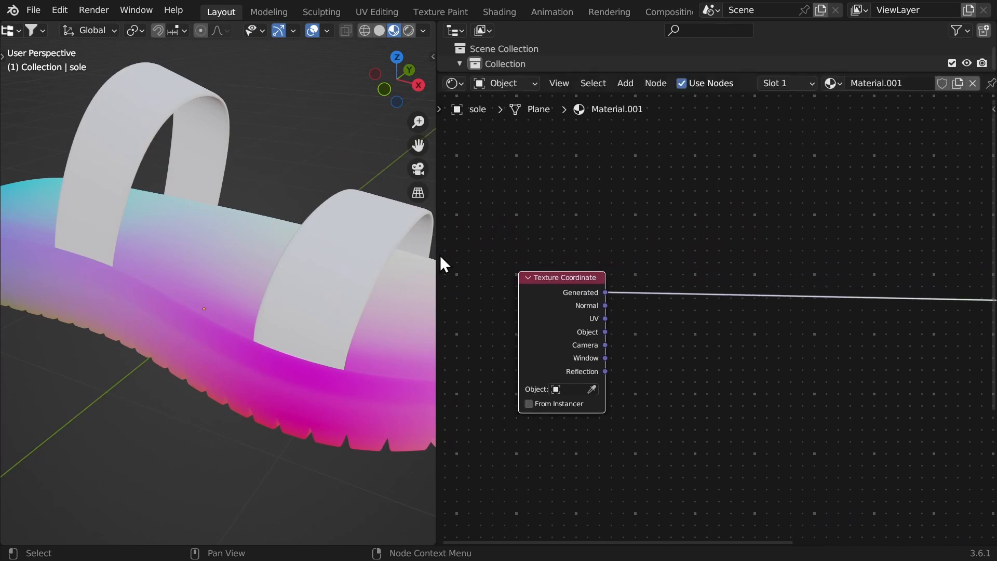
{"action": "scroll", "coordinate": [394, 249], "scroll_direction": "down", "scroll_amount": 4}
{"action": "middle_click_drag", "start_coordinate": [373, 244], "coordinate": [344, 242]}
Insert a Mix Color node on the link between the Texture Coordinate node and the Material Output.
{"action": "middle_click_drag", "start_coordinate": [763, 296], "coordinate": [622, 277]}
{"action": "key", "text": "shift+a"}
{"action": "left_click", "coordinate": [622, 260]}
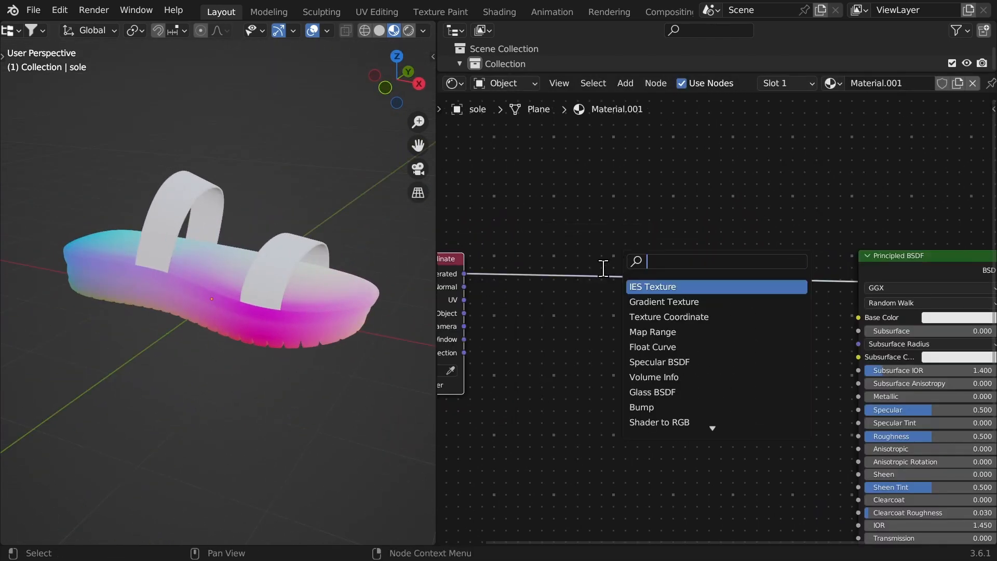
{"action": "type", "text": "mix"}
{"action": "key", "text": "Down"}
{"action": "key", "text": "Return"}
{"action": "left_click", "coordinate": [571, 293]}
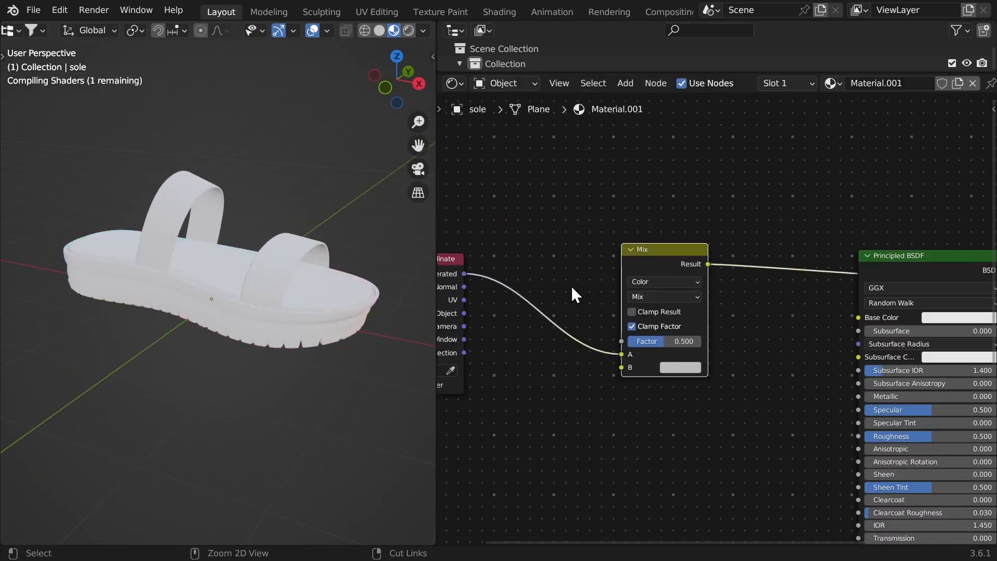
Move the Texture Coordinate node away from the Mix node and insert a Color Ramp between them.
{"action": "middle_click_drag", "start_coordinate": [572, 295], "coordinate": [580, 346], "text": "ctrl"}
{"action": "middle_click_drag", "start_coordinate": [580, 345], "coordinate": [627, 286]}
{"action": "middle_click_drag", "start_coordinate": [627, 285], "coordinate": [778, 288]}
{"action": "left_click_drag", "start_coordinate": [664, 263], "coordinate": [584, 255]}
{"action": "key", "text": "shift+a"}
{"action": "left_click", "coordinate": [630, 274]}
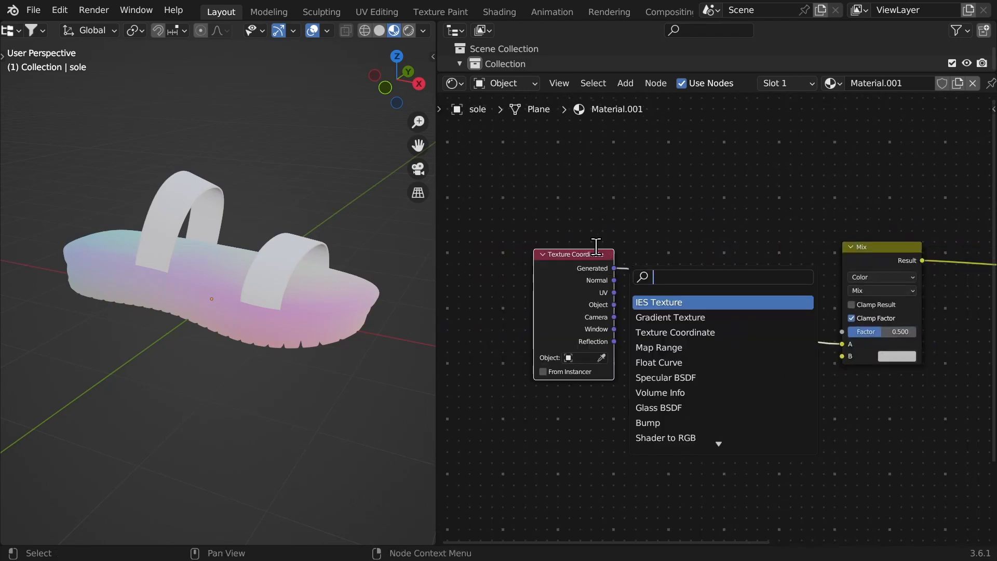
{"action": "type", "text": "col"}
{"action": "left_click", "coordinate": [653, 317]}
{"action": "left_click", "coordinate": [691, 312]}
{"action": "middle_click_drag", "start_coordinate": [690, 313], "coordinate": [616, 295]}
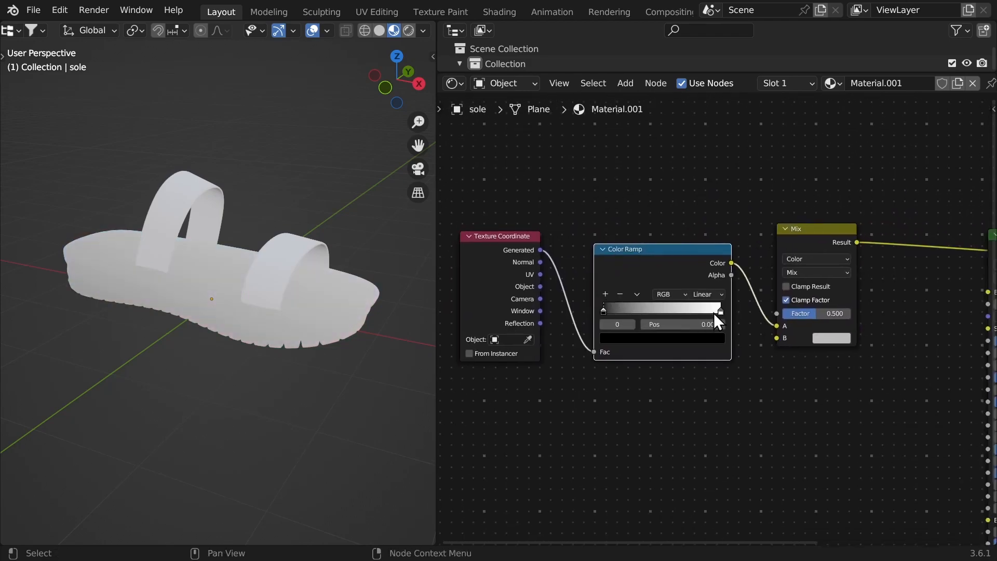
Colour the Color Ramp's first stop red and its last stop orange, with the red stop at position 0.133.
{"action": "left_click", "coordinate": [678, 339]}
{"action": "left_click_drag", "start_coordinate": [696, 185], "coordinate": [697, 177]}
{"action": "left_click", "coordinate": [644, 261]}
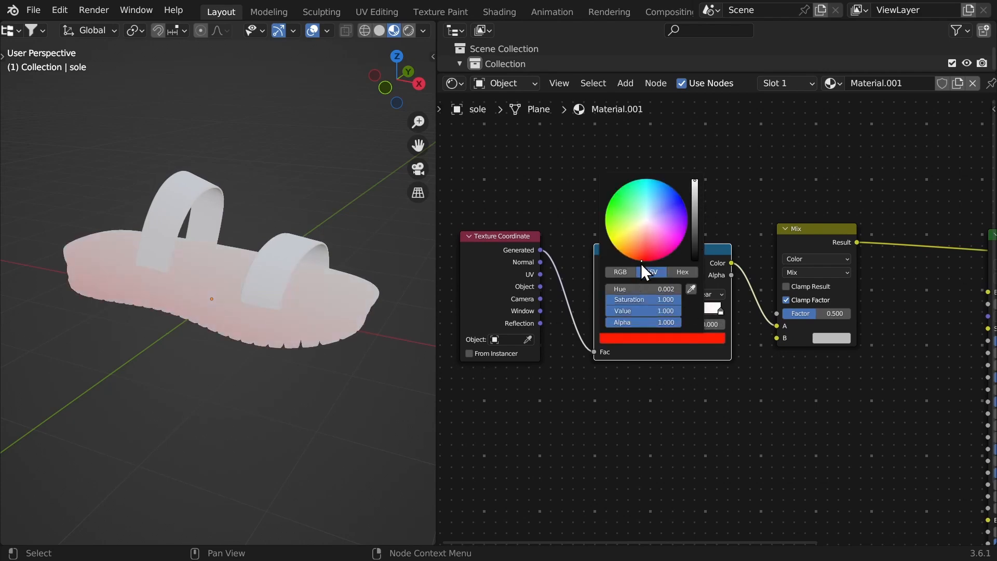
{"action": "left_click", "coordinate": [721, 311]}
{"action": "left_click", "coordinate": [705, 336]}
{"action": "left_click", "coordinate": [630, 261]}
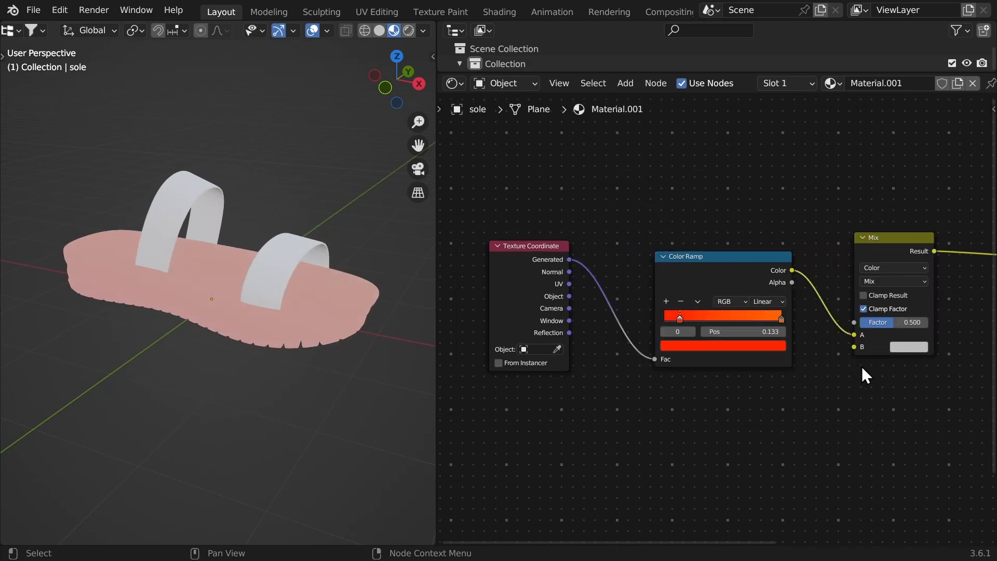
Set the Mix node's B colour to white.
{"action": "middle_click_drag", "start_coordinate": [863, 367], "coordinate": [770, 353]}
{"action": "left_click", "coordinate": [799, 331]}
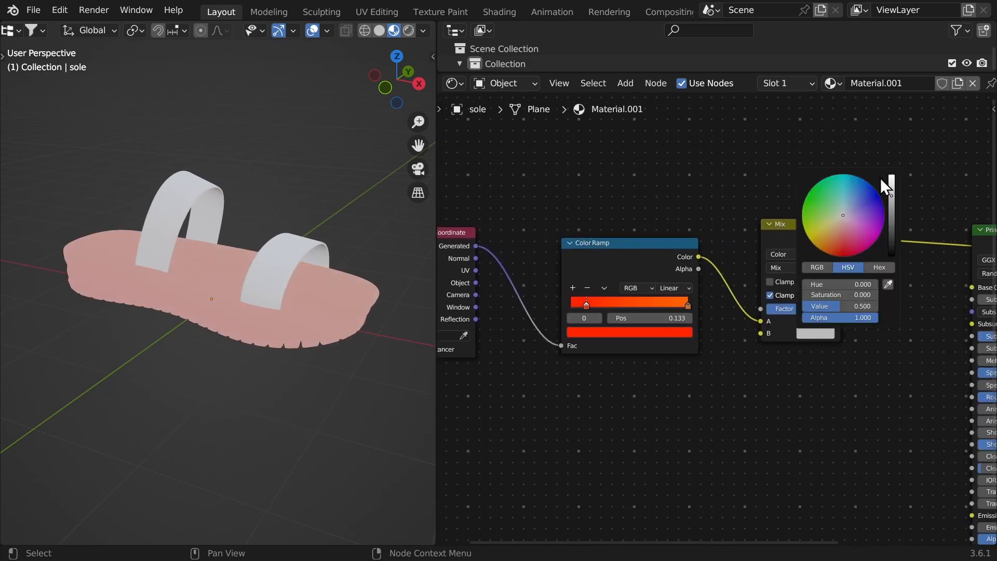
{"action": "left_click", "coordinate": [896, 175]}
Add a Voronoi Texture node below the existing Texture Coordinate and Color Ramp nodes.
{"action": "scroll", "coordinate": [606, 319], "scroll_direction": "down", "scroll_amount": 3}
{"action": "key", "text": "shift+a"}
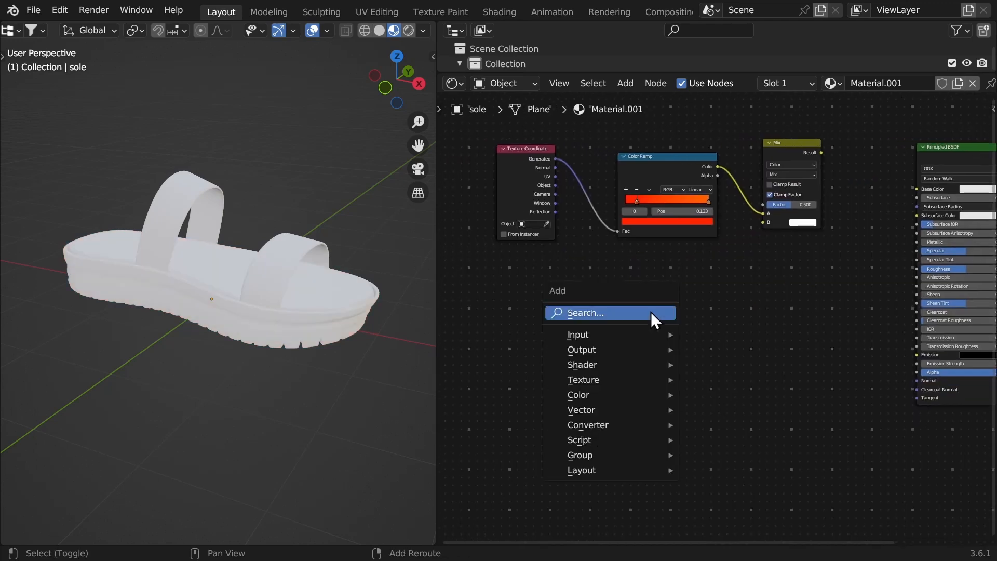
{"action": "left_click", "coordinate": [650, 312]}
{"action": "type", "text": "v"}
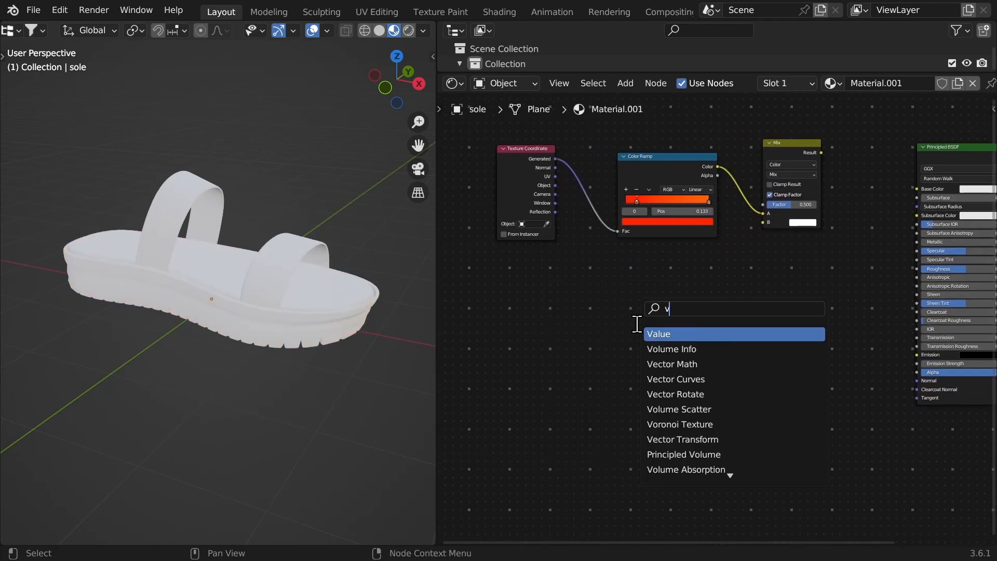
{"action": "type", "text": "oro"}
{"action": "left_click", "coordinate": [658, 334]}
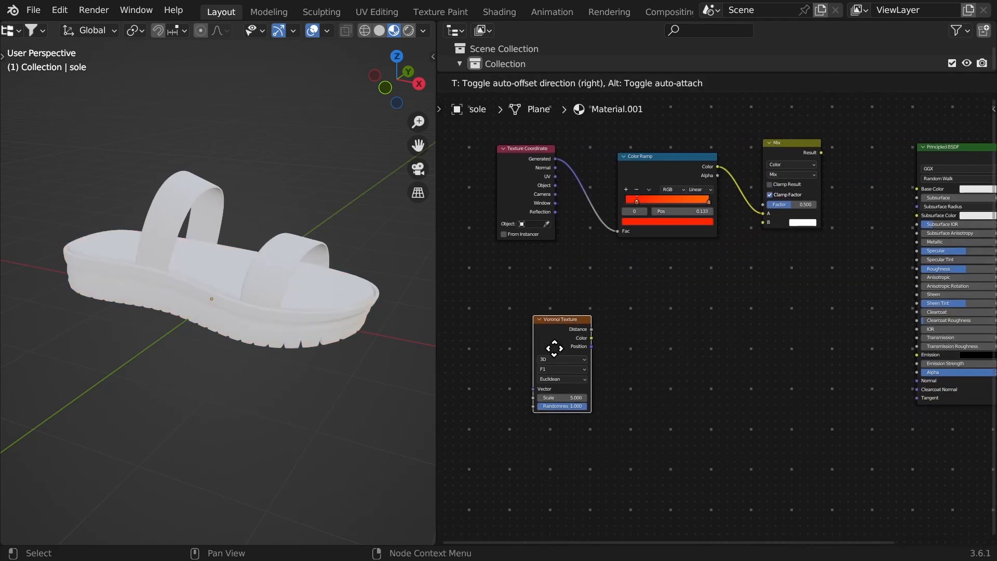
{"action": "left_click", "coordinate": [561, 355]}
Give the Voronoi Texture its own Mapping and Texture Coordinate nodes, and drive the Mapping vector from the Object output.
{"action": "scroll", "coordinate": [654, 311], "scroll_direction": "up", "scroll_amount": 1}
{"action": "middle_click_drag", "start_coordinate": [655, 310], "coordinate": [694, 288]}
{"action": "key", "text": "ctrl+t"}
{"action": "middle_click_drag", "start_coordinate": [509, 307], "coordinate": [642, 294]}
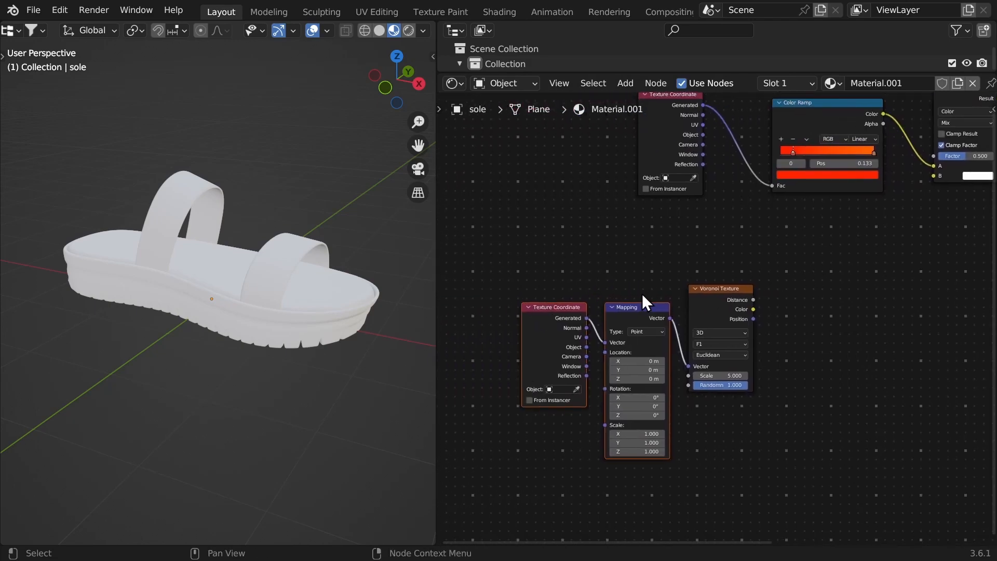
{"action": "left_click_drag", "start_coordinate": [543, 313], "coordinate": [529, 291]}
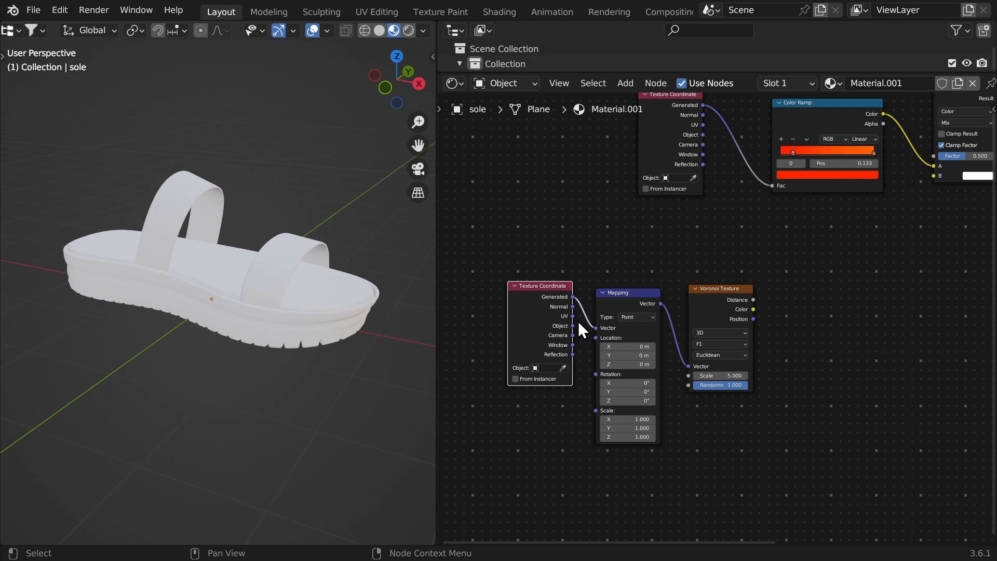
{"action": "left_click_drag", "start_coordinate": [573, 326], "coordinate": [596, 327]}
Set the Voronoi Texture to 4D and attach a Math Add node to its Distance output.
{"action": "middle_click_drag", "start_coordinate": [708, 343], "coordinate": [522, 326]}
{"action": "left_click", "coordinate": [612, 338]}
{"action": "left_click", "coordinate": [618, 378]}
{"action": "left_click_drag", "start_coordinate": [521, 326], "coordinate": [602, 344]}
{"action": "type", "text": "m"}
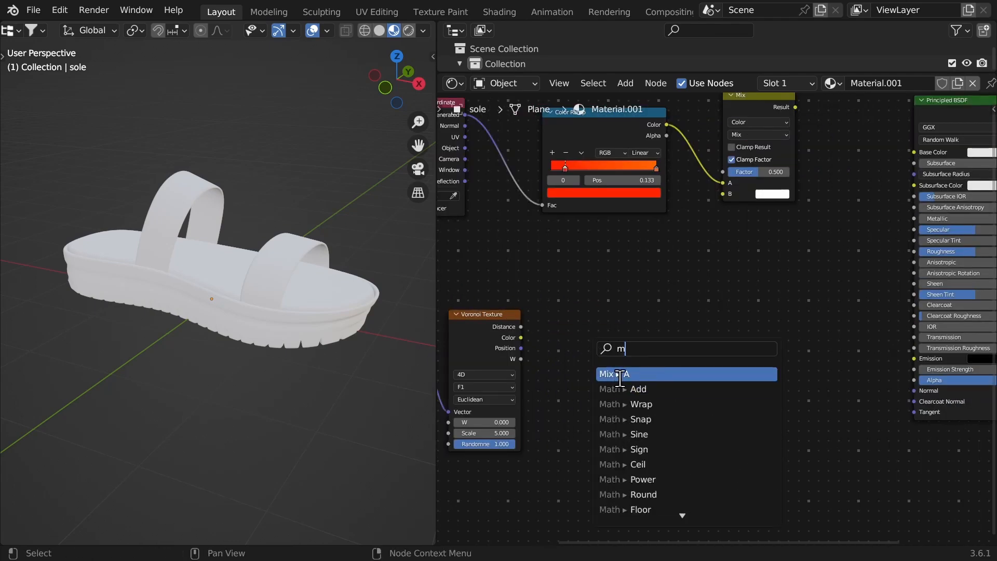
{"action": "left_click", "coordinate": [623, 389]}
Add a second Color Ramp beside the Add node and set its interpolation to Ease.
{"action": "key", "text": "shift+a"}
{"action": "left_click", "coordinate": [680, 305]}
{"action": "type", "text": "c"}
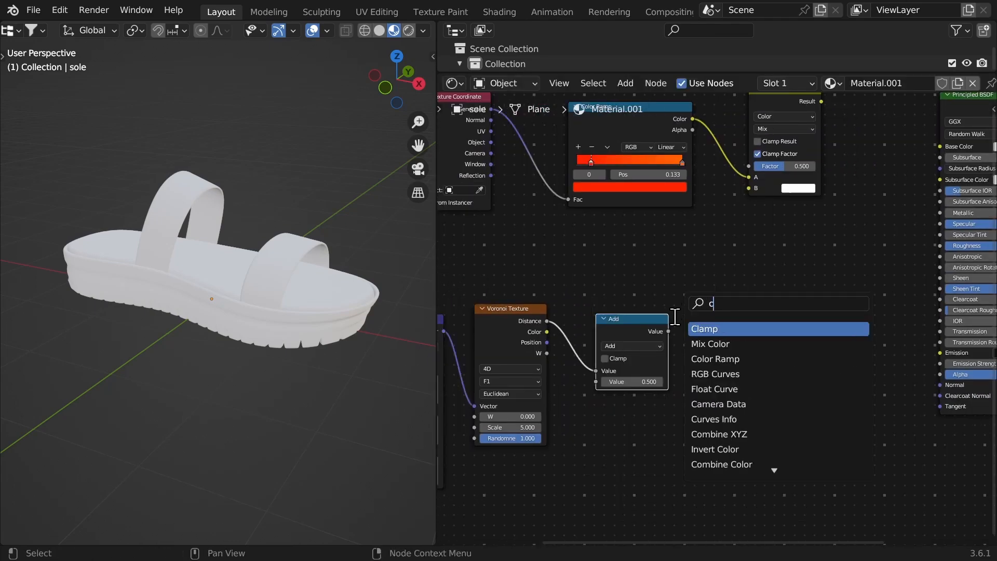
{"action": "left_click", "coordinate": [715, 359]}
{"action": "left_click", "coordinate": [706, 312]}
{"action": "middle_click_drag", "start_coordinate": [707, 313], "coordinate": [616, 308]}
{"action": "scroll", "coordinate": [615, 309], "scroll_direction": "up", "scroll_amount": 2}
{"action": "left_click", "coordinate": [698, 335]}
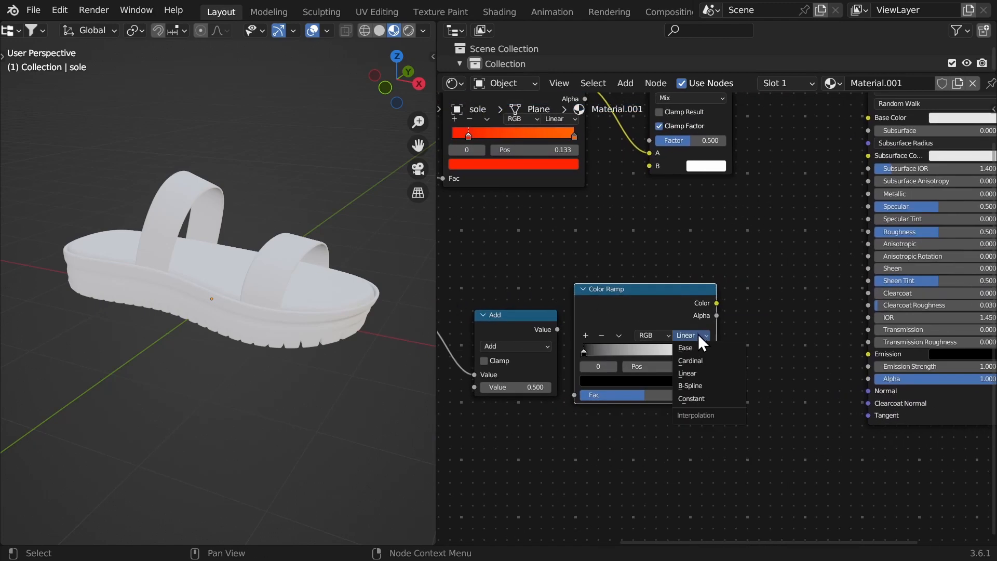
{"action": "left_click", "coordinate": [690, 348]}
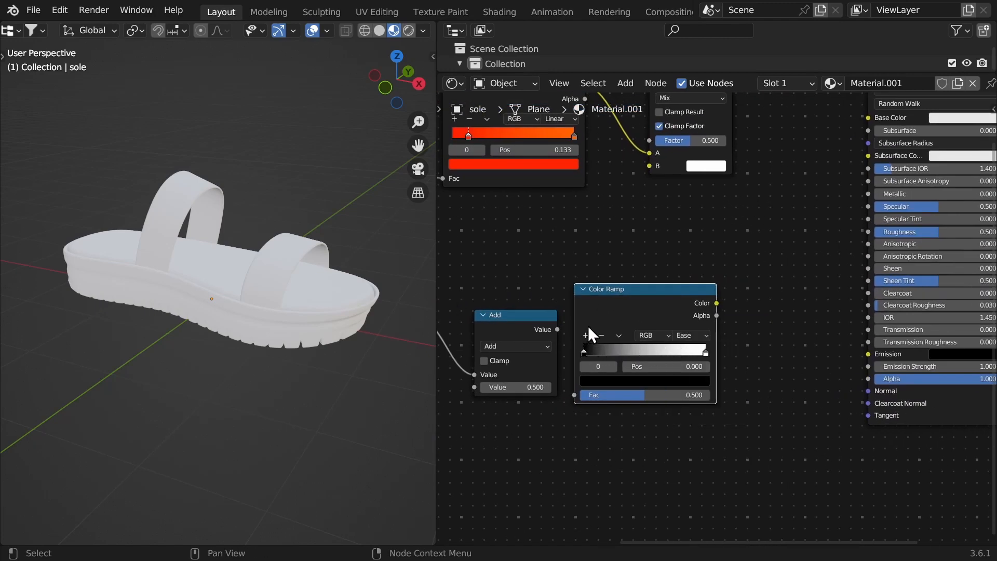
Add a white stop to the new Color Ramp and arrange the stops white, black, white, with the first at 0.240.
{"action": "left_click", "coordinate": [587, 333]}
{"action": "left_click", "coordinate": [653, 380]}
{"action": "left_click_drag", "start_coordinate": [681, 249], "coordinate": [680, 213]}
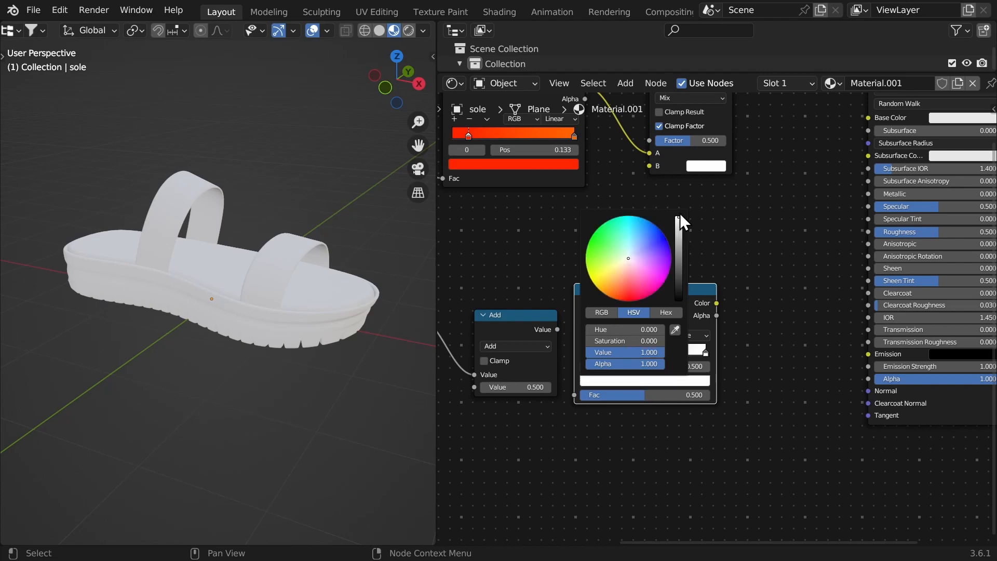
{"action": "mouse_move", "coordinate": [593, 350]}
{"action": "left_mouse_down"}
{"action": "mouse_move", "coordinate": [668, 351]}
{"action": "mouse_move", "coordinate": [602, 353]}
{"action": "left_mouse_up"}
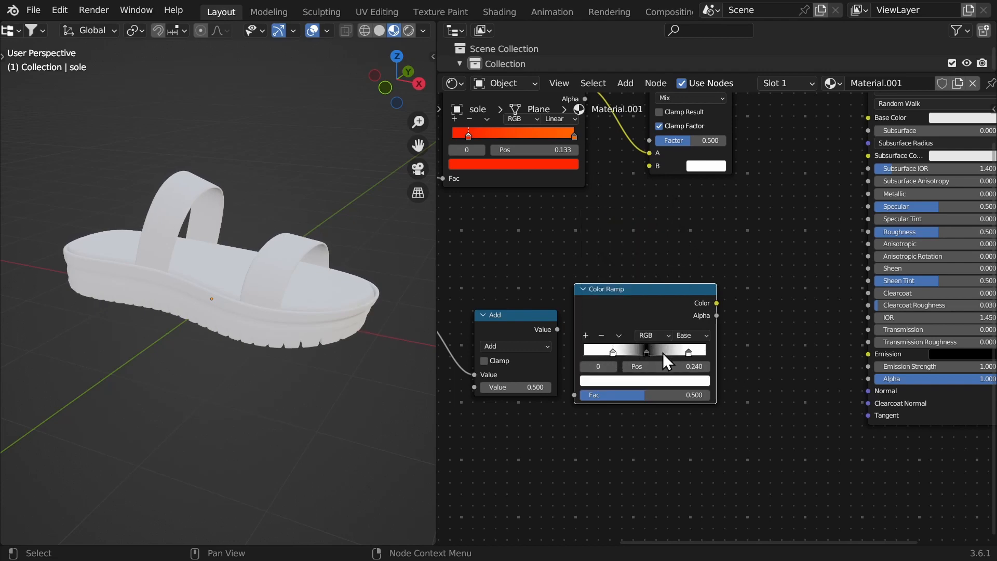
Feed the Add value into the white-black-white Color Ramp, then route its Color through a new Bump node's Height into the Principled BSDF Normal.
{"action": "middle_click_drag", "start_coordinate": [626, 385], "coordinate": [635, 341]}
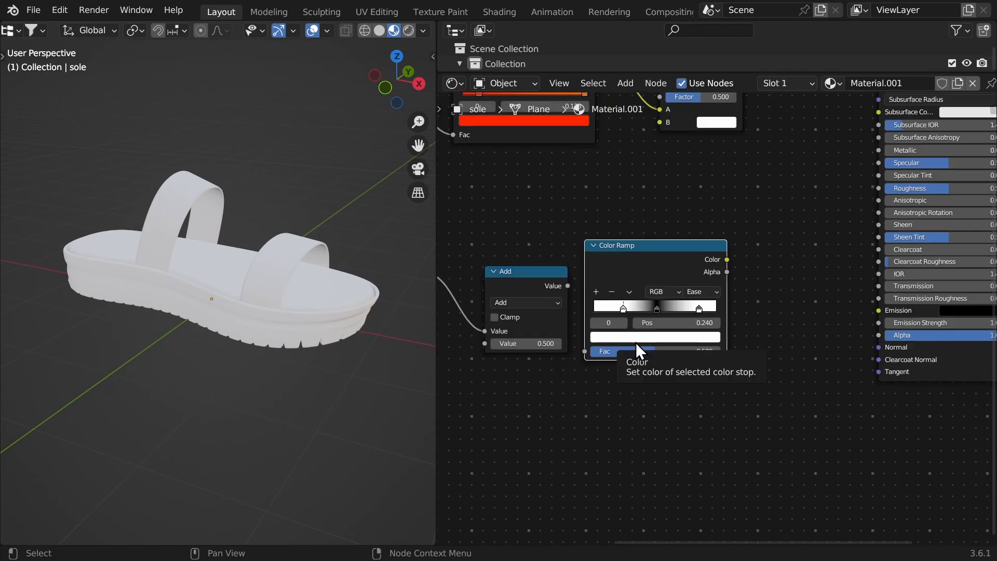
{"action": "left_click_drag", "start_coordinate": [522, 289], "coordinate": [613, 383]}
{"action": "key", "text": "shift+a"}
{"action": "type", "text": "bump"}
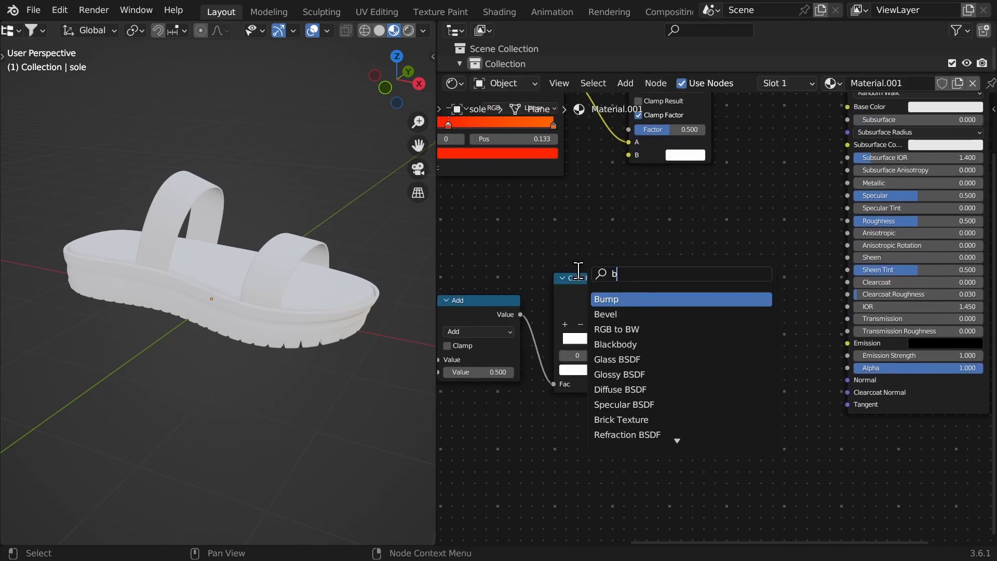
{"action": "key", "text": "Return"}
{"action": "mouse_move", "coordinate": [686, 294]}
{"action": "left_mouse_down"}
{"action": "mouse_move", "coordinate": [680, 307]}
{"action": "mouse_move", "coordinate": [722, 410]}
{"action": "mouse_move", "coordinate": [731, 409]}
{"action": "left_mouse_up"}
{"action": "middle_click_drag", "start_coordinate": [806, 362], "coordinate": [684, 379]}
{"action": "left_click_drag", "start_coordinate": [691, 371], "coordinate": [728, 397]}
Set the Bump node's Strength to 0.400 and Distance to 0.020, and the Voronoi Texture's Scale to 9.300.
{"action": "middle_click_drag", "start_coordinate": [712, 376], "coordinate": [707, 343]}
{"action": "left_click", "coordinate": [636, 372]}
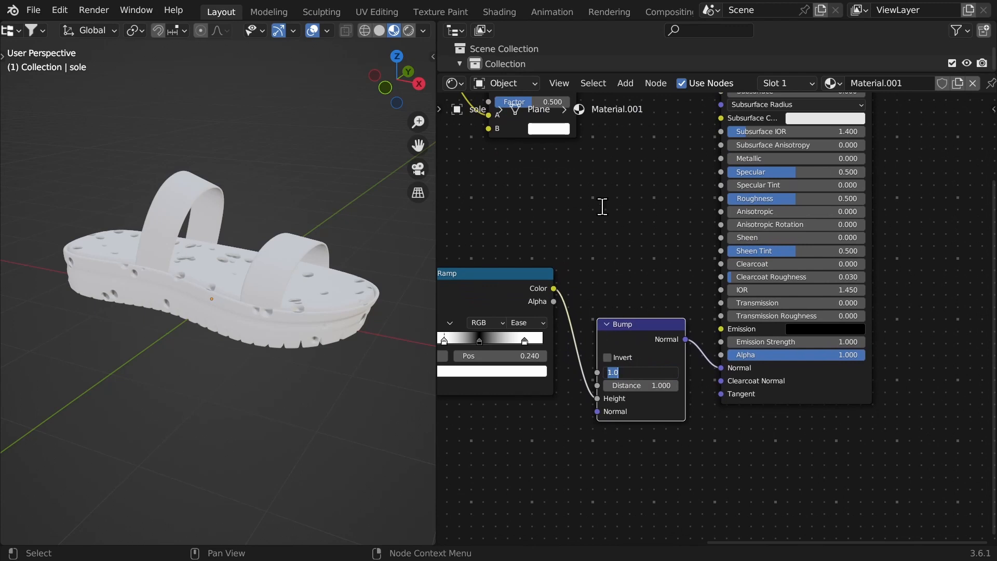
{"action": "type", "text": ".400"}
{"action": "left_click", "coordinate": [629, 385]}
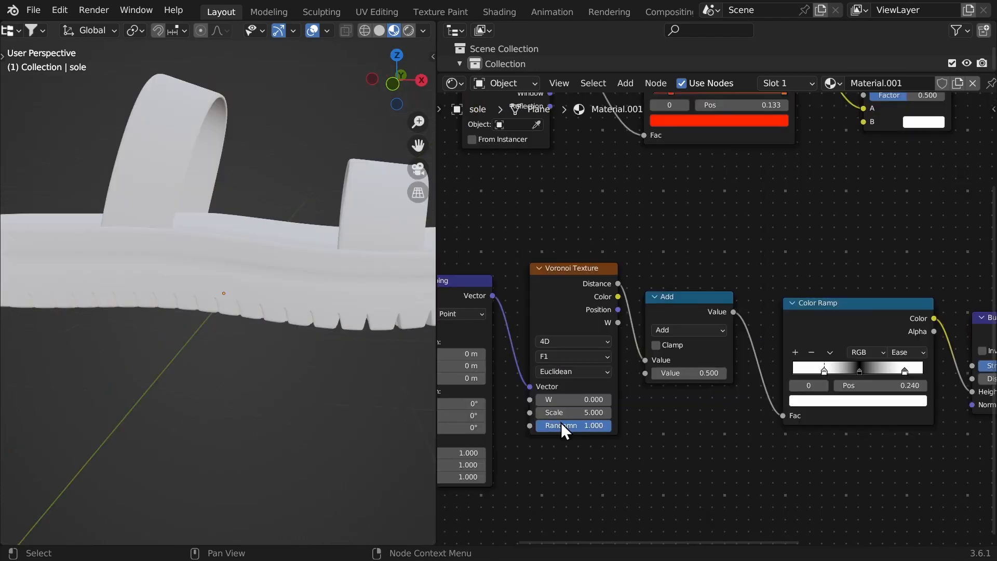
{"action": "left_click_drag", "start_coordinate": [566, 413], "coordinate": [597, 412]}
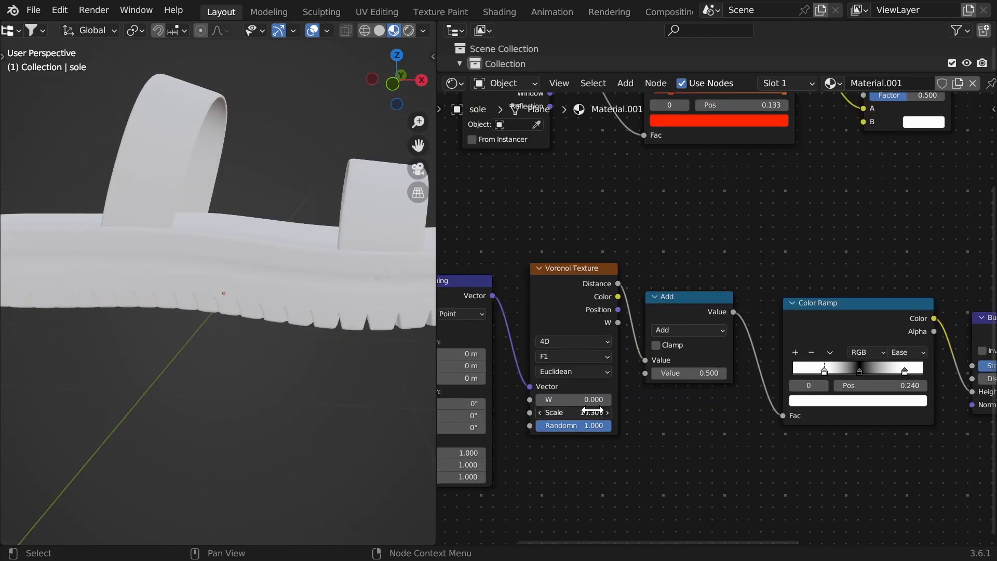
Duplicate the white-black-white Color Ramp, place the copy above the original, and remove its third stop.
{"action": "left_click", "coordinate": [625, 417]}
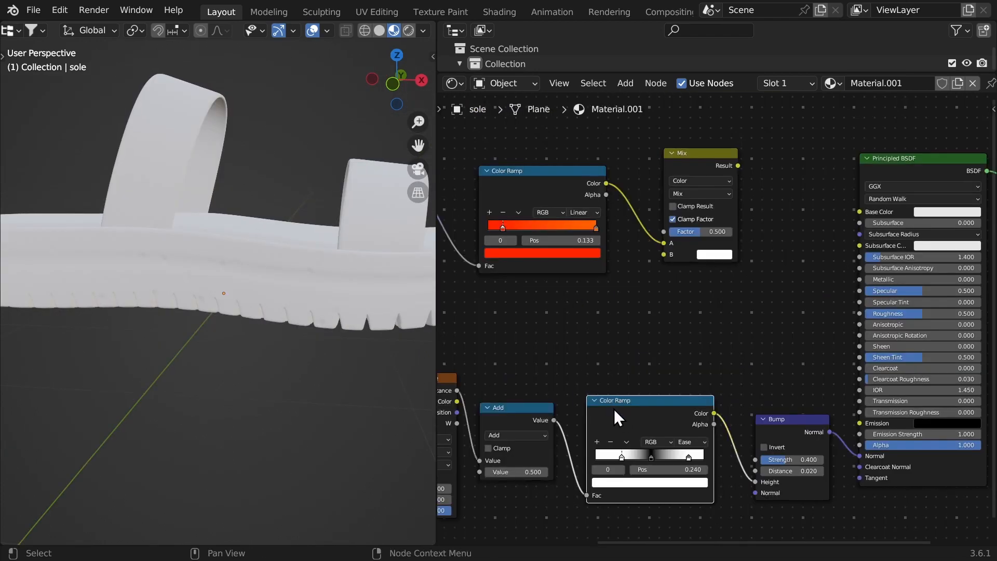
{"action": "key", "text": "shift+d"}
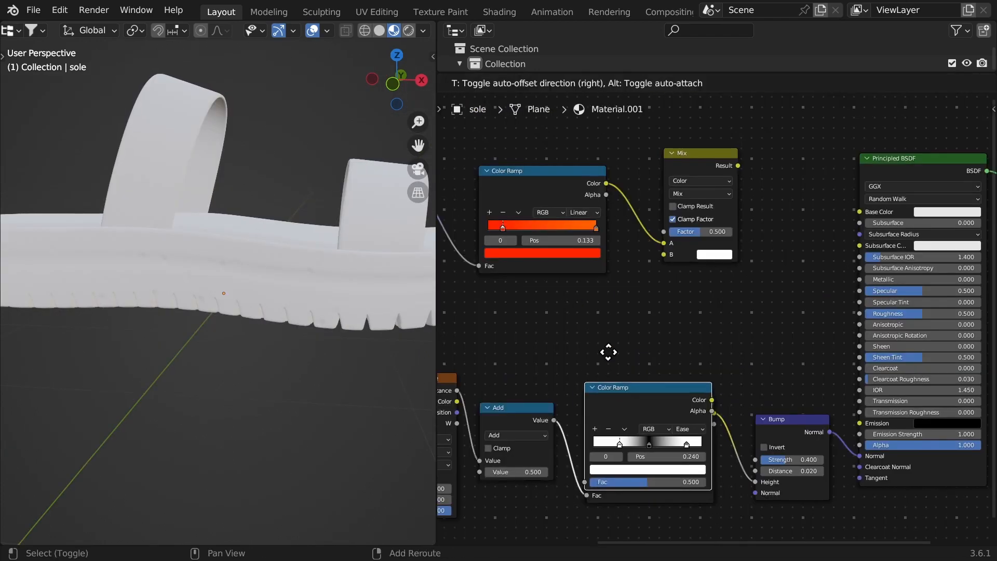
{"action": "left_click", "coordinate": [613, 295]}
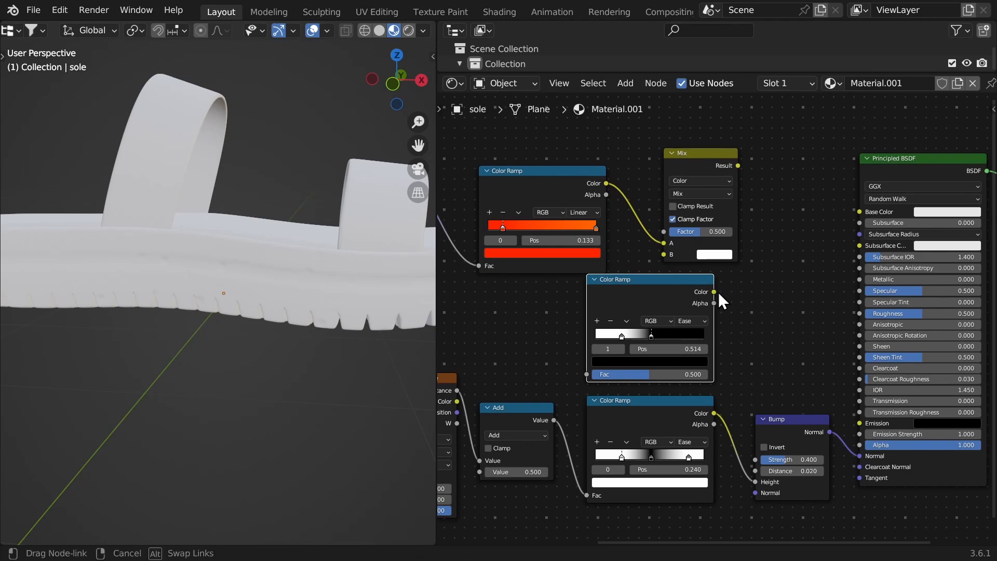
Wire the duplicated Color Ramp between the Add value and the Mix Factor, and connect the Mix Result to Base Color.
{"action": "left_click_drag", "start_coordinate": [714, 292], "coordinate": [664, 232]}
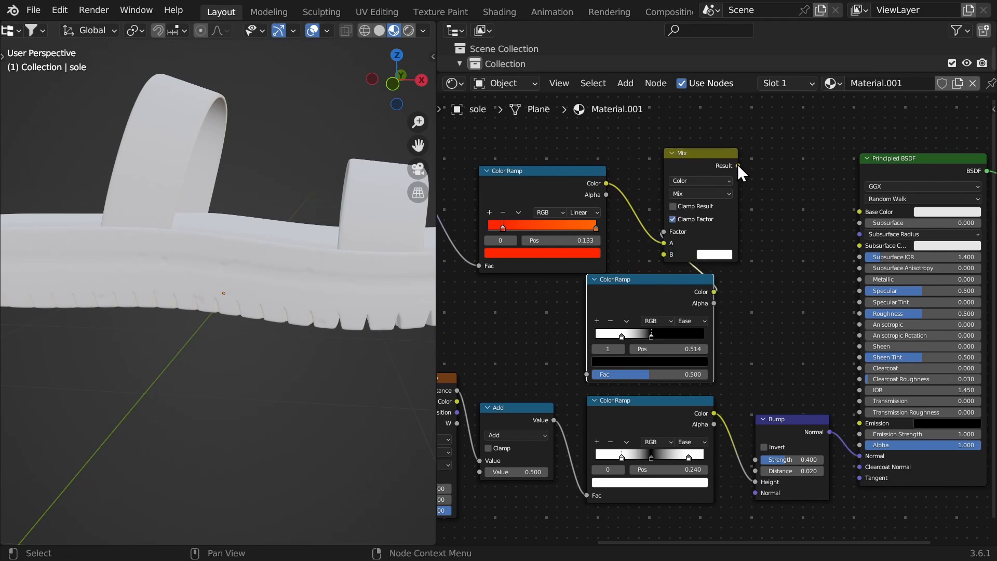
{"action": "left_click_drag", "start_coordinate": [737, 165], "coordinate": [779, 187]}
{"action": "left_click_drag", "start_coordinate": [856, 206], "coordinate": [852, 213]}
{"action": "middle_click_drag", "start_coordinate": [526, 376], "coordinate": [618, 310]}
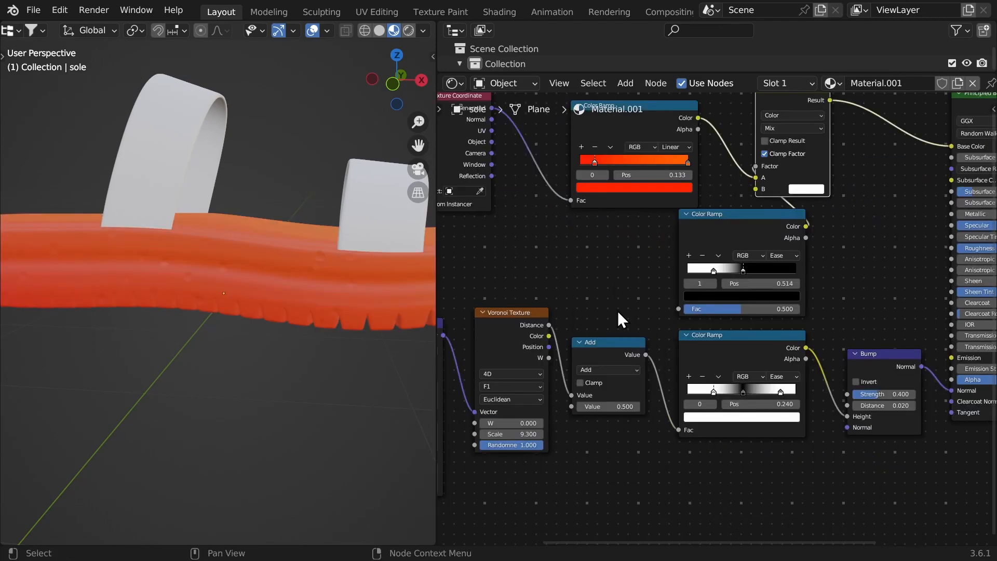
{"action": "left_click_drag", "start_coordinate": [647, 354], "coordinate": [679, 309]}
Bring the duplicated ramp's white and black stops close together, with white at about 0.573, and set the Add value to 0.210.
{"action": "mouse_move", "coordinate": [652, 294]}
{"action": "left_mouse_down"}
{"action": "mouse_move", "coordinate": [671, 295]}
{"action": "mouse_move", "coordinate": [651, 293]}
{"action": "left_mouse_up"}
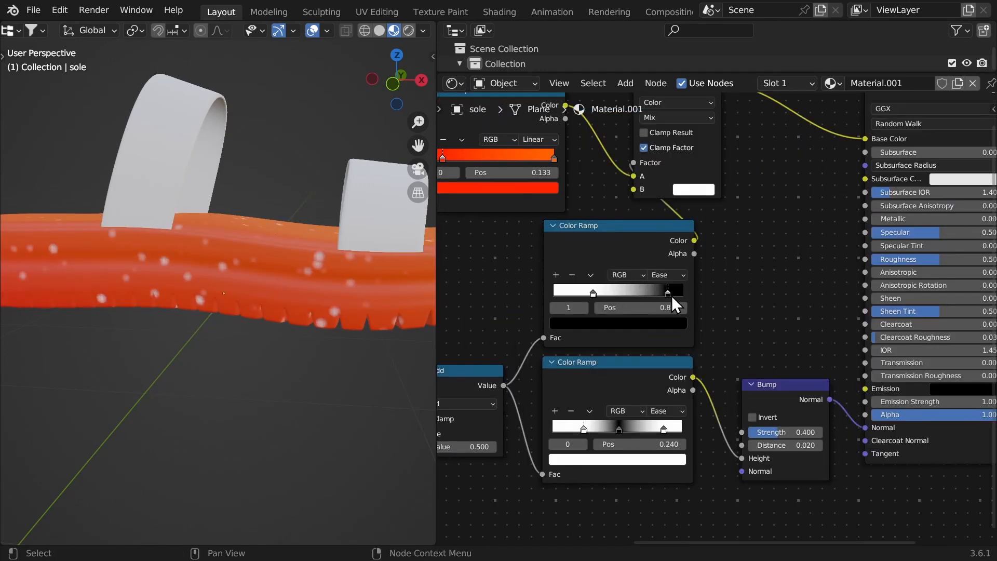
{"action": "left_click_drag", "start_coordinate": [594, 292], "coordinate": [630, 292]}
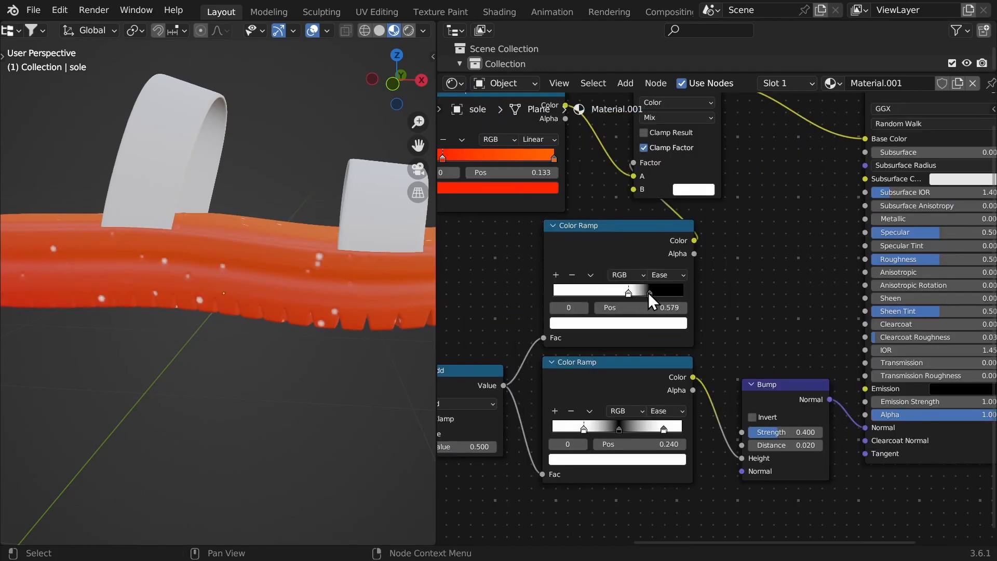
{"action": "left_click_drag", "start_coordinate": [575, 379], "coordinate": [561, 377], "text": "shift"}
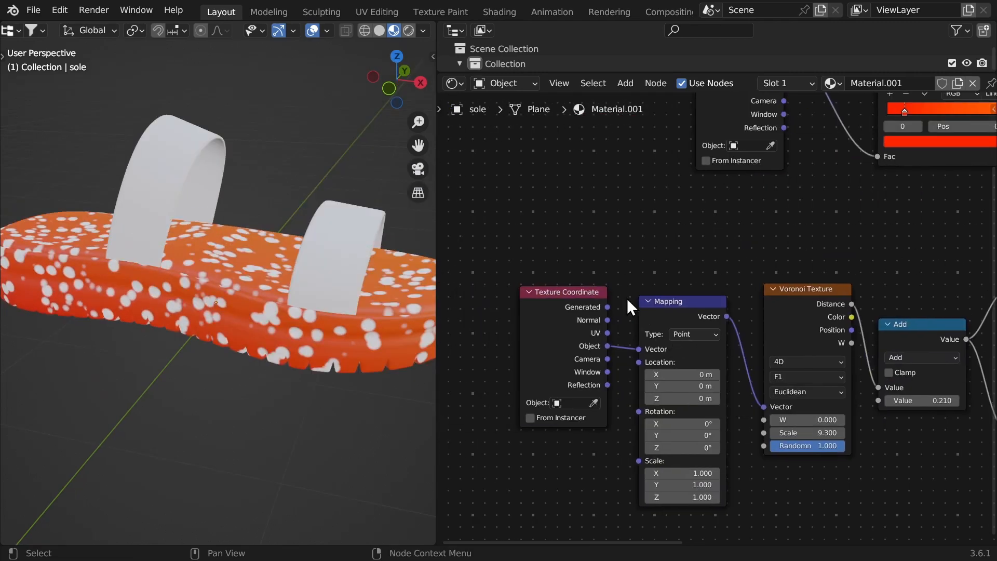
Move the Texture Coordinate and Mapping nodes away from the Voronoi Texture and insert a Mix Color node on the link between them.
{"action": "left_click_drag", "start_coordinate": [614, 247], "coordinate": [484, 331]}
{"action": "key", "text": "shift+a"}
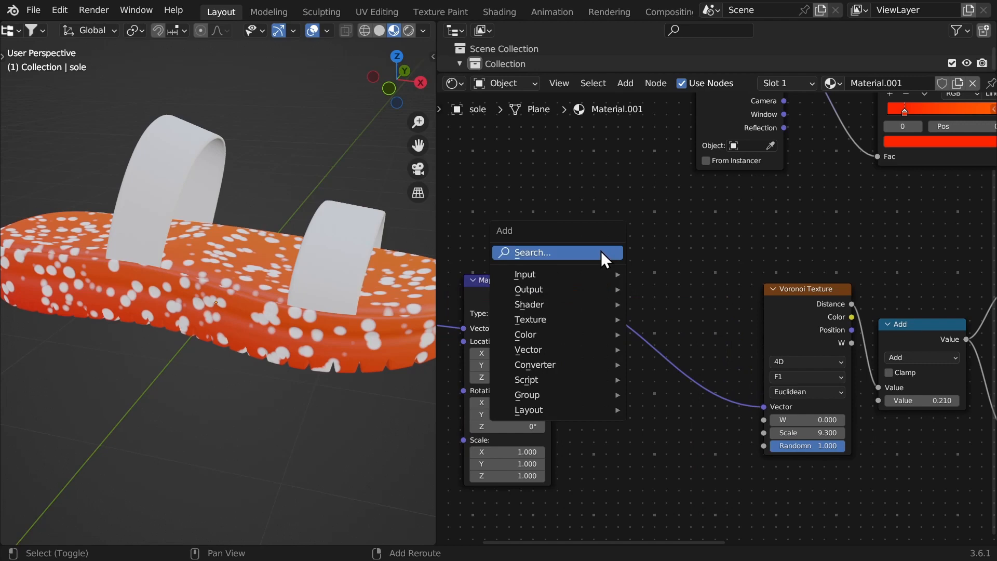
{"action": "left_click", "coordinate": [606, 252]}
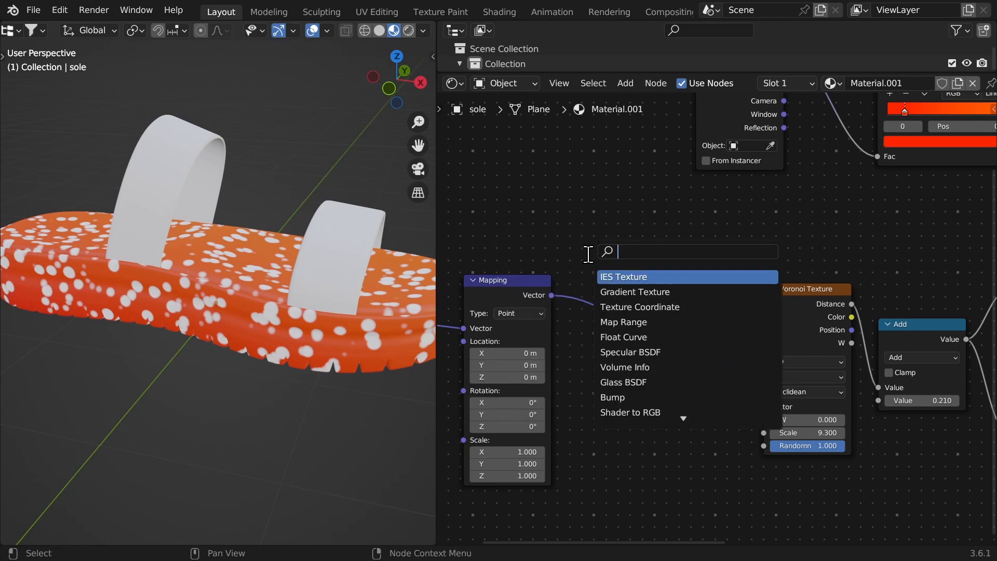
{"action": "type", "text": "mix"}
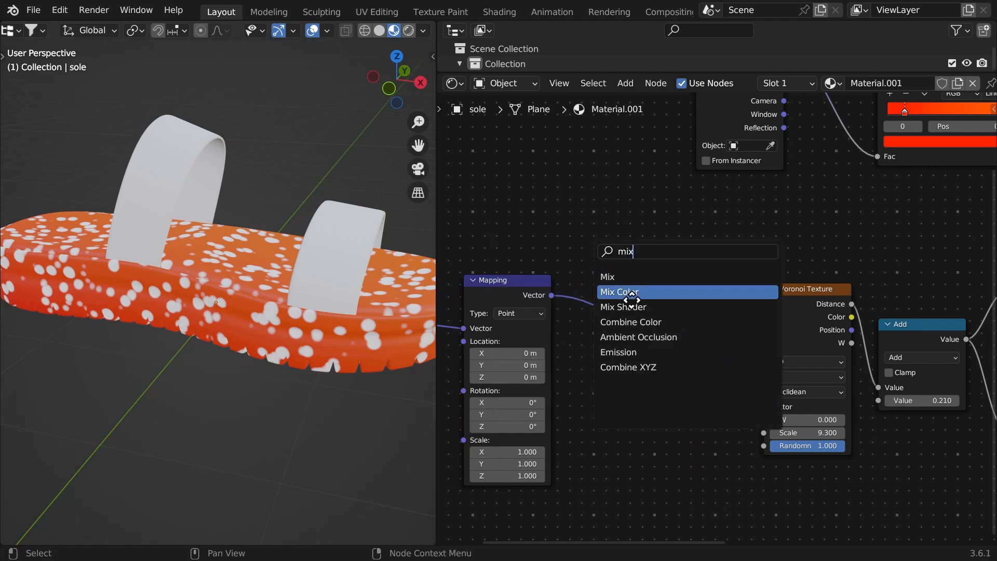
{"action": "left_click", "coordinate": [631, 292]}
{"action": "left_click", "coordinate": [613, 322]}
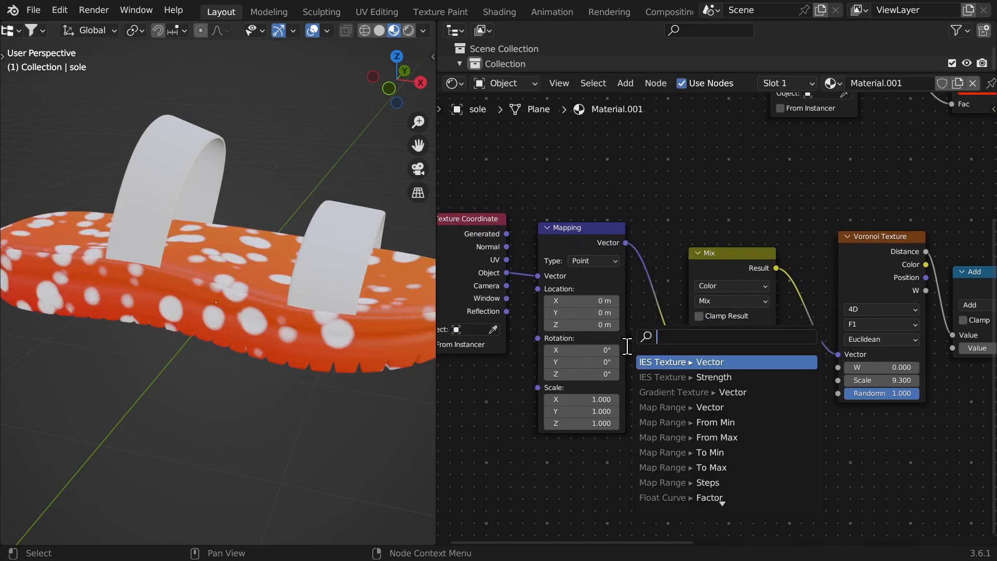
Add a Noise Texture driven by the Mapping vector and connect its Color to the new Mix node's B input.
{"action": "type", "text": "noi"}
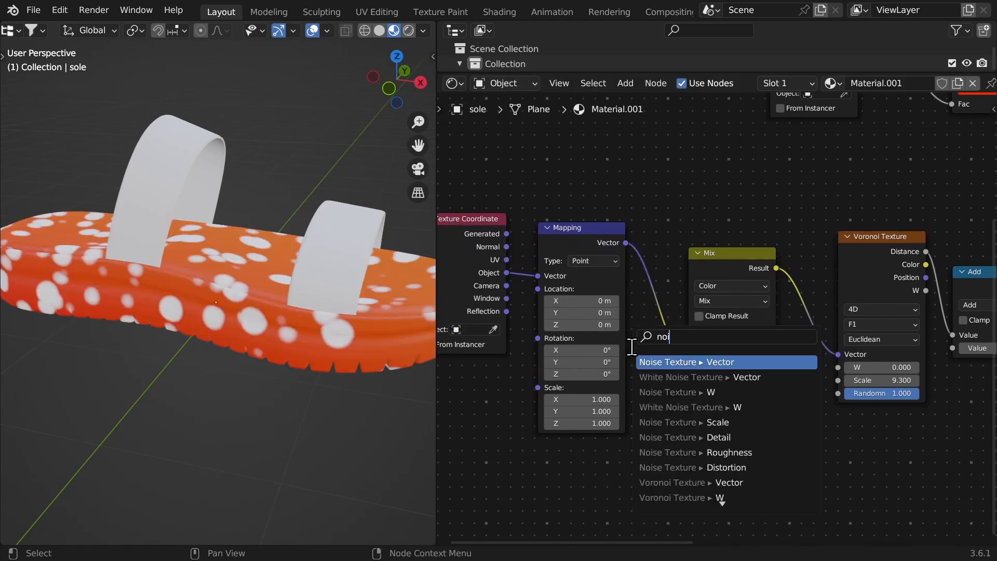
{"action": "left_click", "coordinate": [653, 362]}
{"action": "left_click_drag", "start_coordinate": [773, 444], "coordinate": [688, 371]}
Set the Noise Texture's Scale to 1.000, Detail to 0.000 and Distortion to 1.600.
{"action": "middle_click_drag", "start_coordinate": [709, 404], "coordinate": [653, 309]}
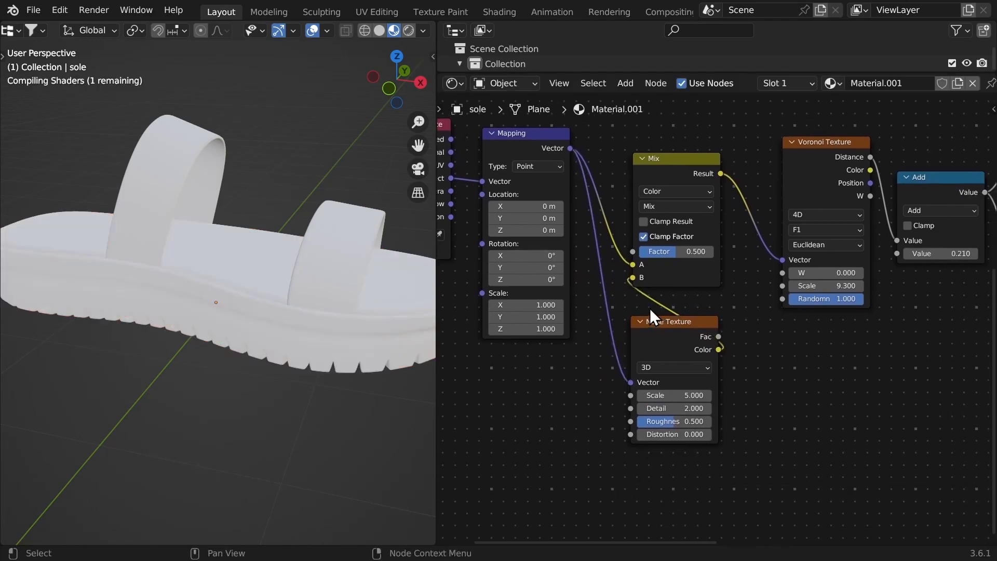
{"action": "left_click_drag", "start_coordinate": [670, 407], "coordinate": [646, 392]}
{"action": "left_click", "coordinate": [649, 393]}
{"action": "key", "text": "Return"}
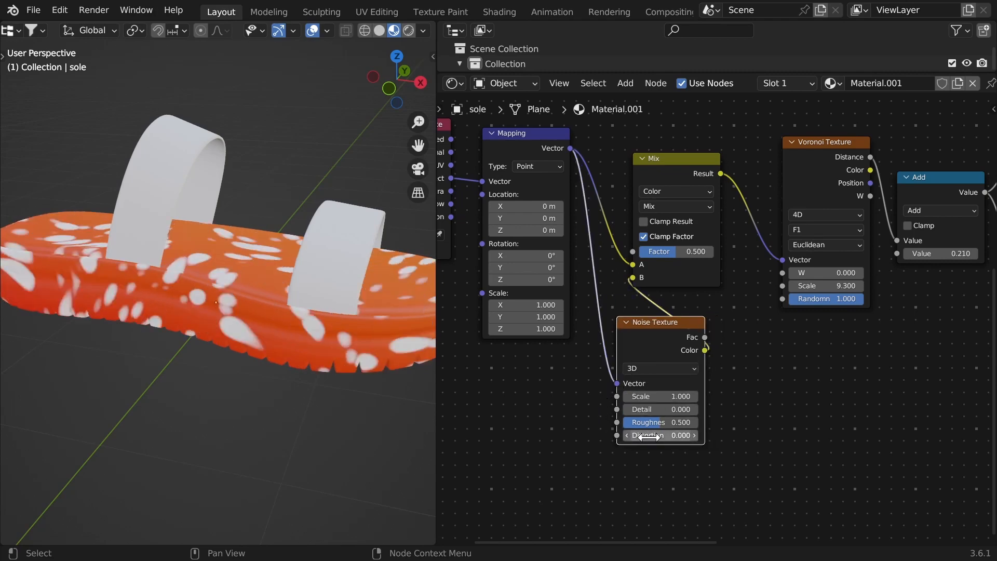
{"action": "left_click_drag", "start_coordinate": [646, 436], "coordinate": [730, 438], "text": "shift"}
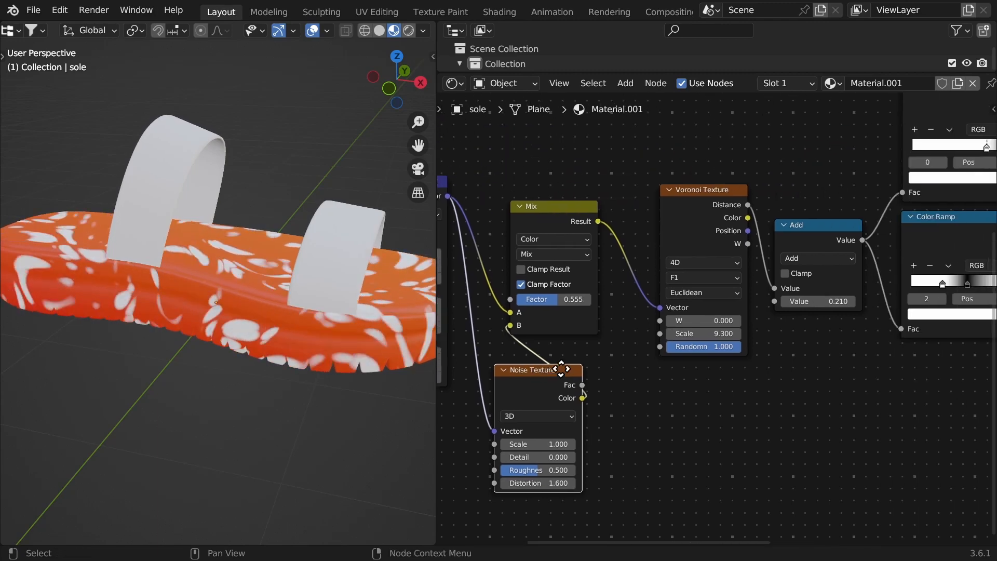
Set the Voronoi Texture's W to 0.050 and Scale to 8.190, and the Bump node's Strength to 0.522.
{"action": "middle_click_drag", "start_coordinate": [561, 369], "coordinate": [557, 350]}
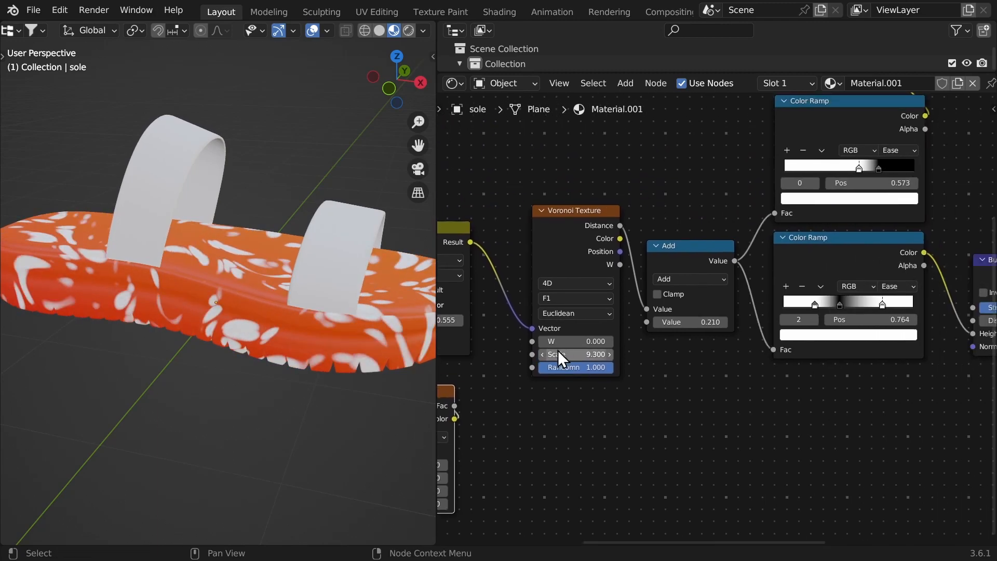
{"action": "left_click_drag", "start_coordinate": [567, 354], "coordinate": [600, 354]}
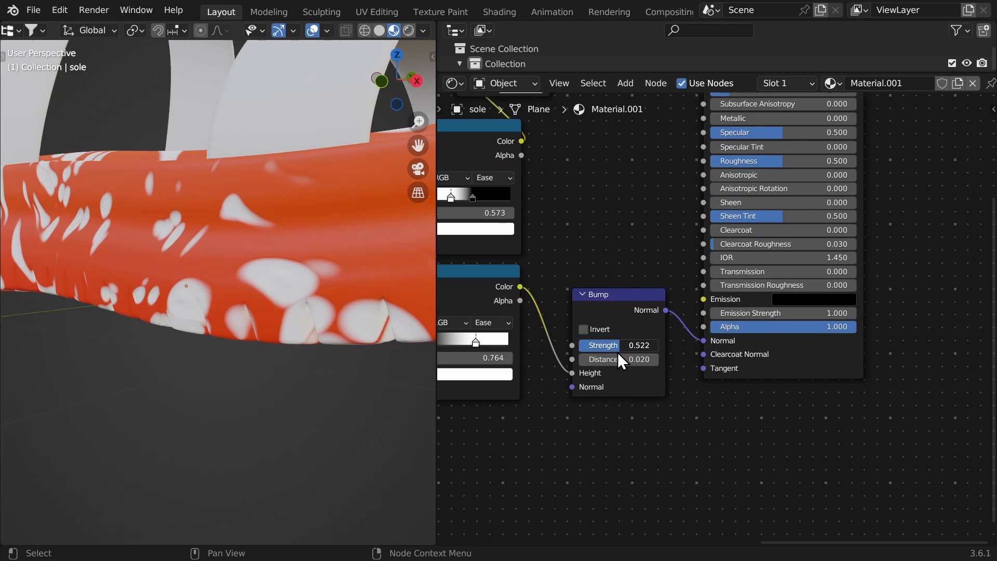
{"action": "middle_click_drag", "start_coordinate": [618, 352], "coordinate": [661, 342]}
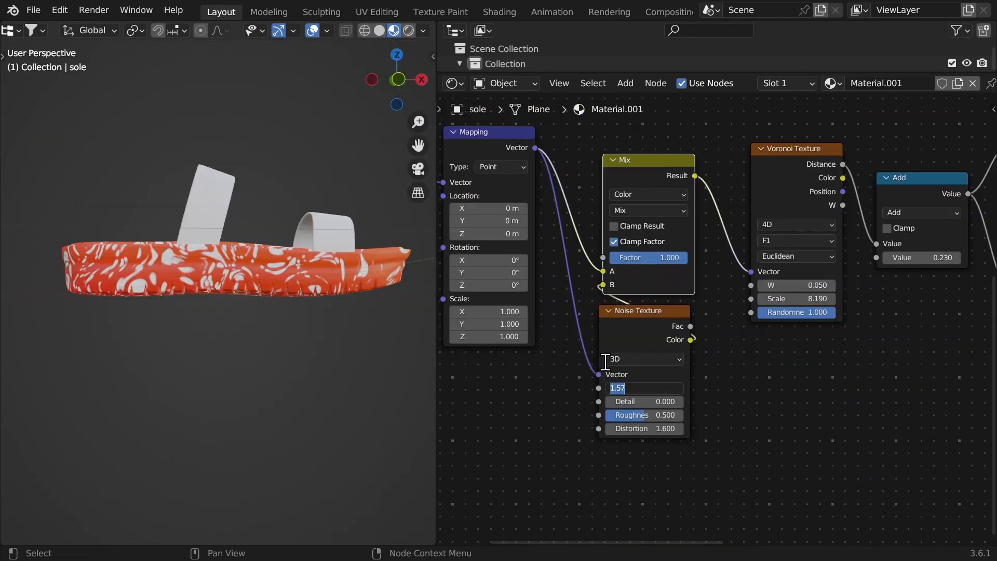
Set the Noise Texture's Scale to 0.700 and Distortion to 3.100, its Mix Factor to 0.508, and the Voronoi Scale to 11.290.
{"action": "type", "text": "0.7"}
{"action": "key", "text": "Return"}
{"action": "left_click_drag", "start_coordinate": [640, 430], "coordinate": [635, 431]}
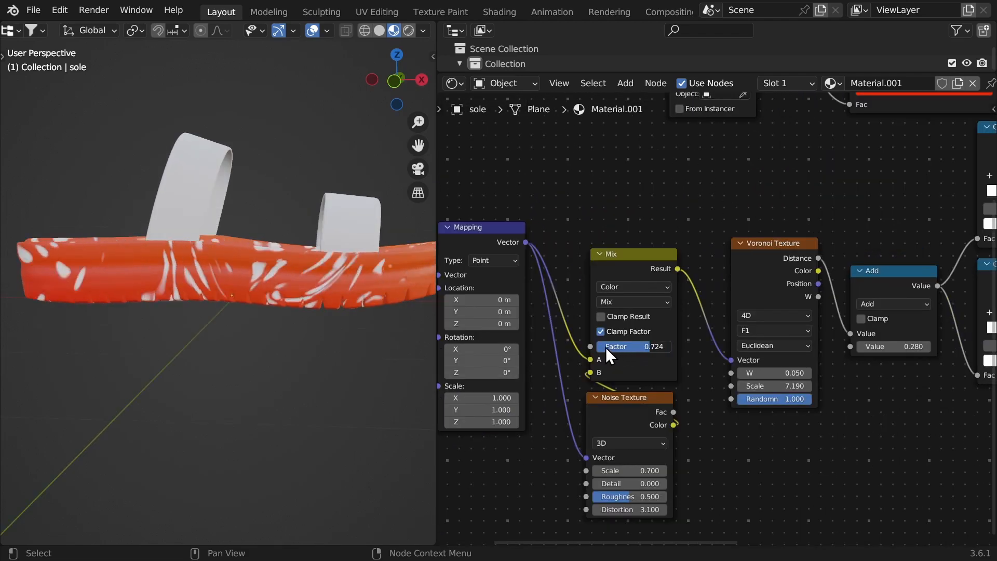
{"action": "left_click_drag", "start_coordinate": [606, 346], "coordinate": [589, 346]}
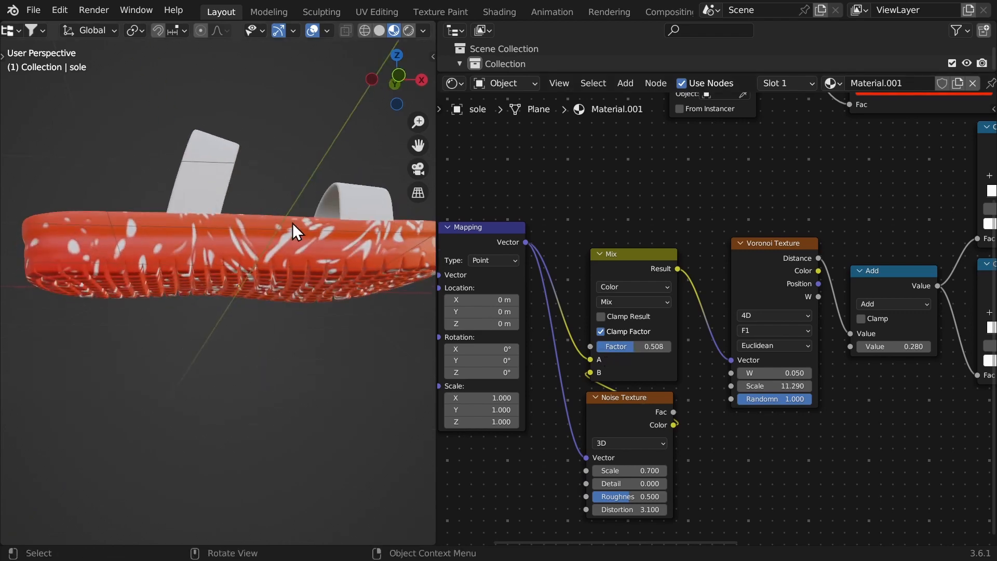
{"action": "middle_click_drag", "start_coordinate": [233, 222], "coordinate": [206, 237]}
Duplicate the Bump node and insert the copy between the original Bump and the Principled BSDF Normal input.
{"action": "scroll", "coordinate": [774, 314], "scroll_direction": "down", "scroll_amount": 5}
{"action": "middle_click_drag", "start_coordinate": [789, 363], "coordinate": [536, 340]}
{"action": "middle_click_drag", "start_coordinate": [787, 275], "coordinate": [648, 345]}
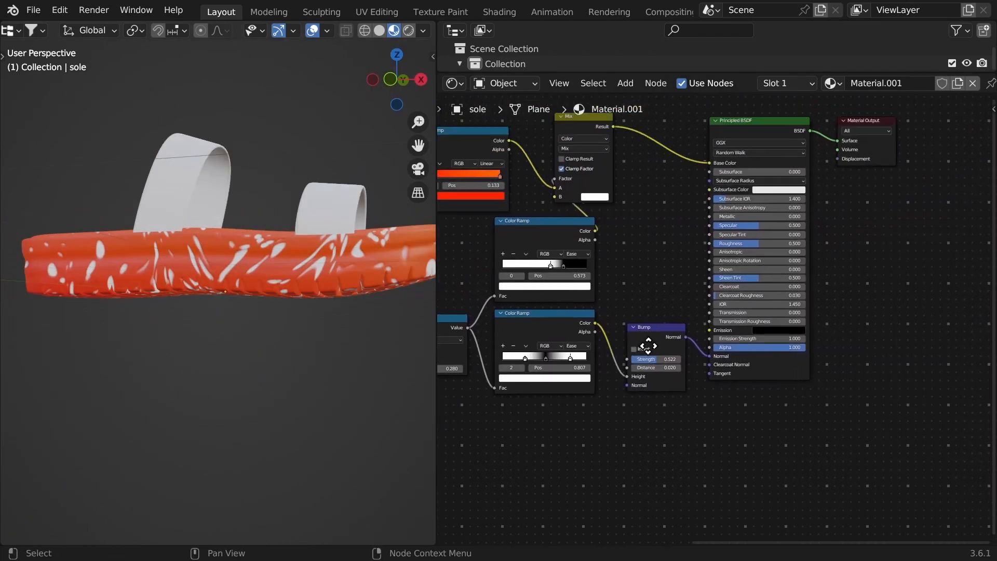
{"action": "scroll", "coordinate": [646, 341], "scroll_direction": "up", "scroll_amount": 4}
{"action": "left_click", "coordinate": [635, 332]}
{"action": "key", "text": "shift+d"}
{"action": "left_click", "coordinate": [755, 334]}
Add a second Voronoi Texture node and place it below the lower Color Ramp and the Bump nodes.
{"action": "middle_click_drag", "start_coordinate": [585, 460], "coordinate": [665, 315]}
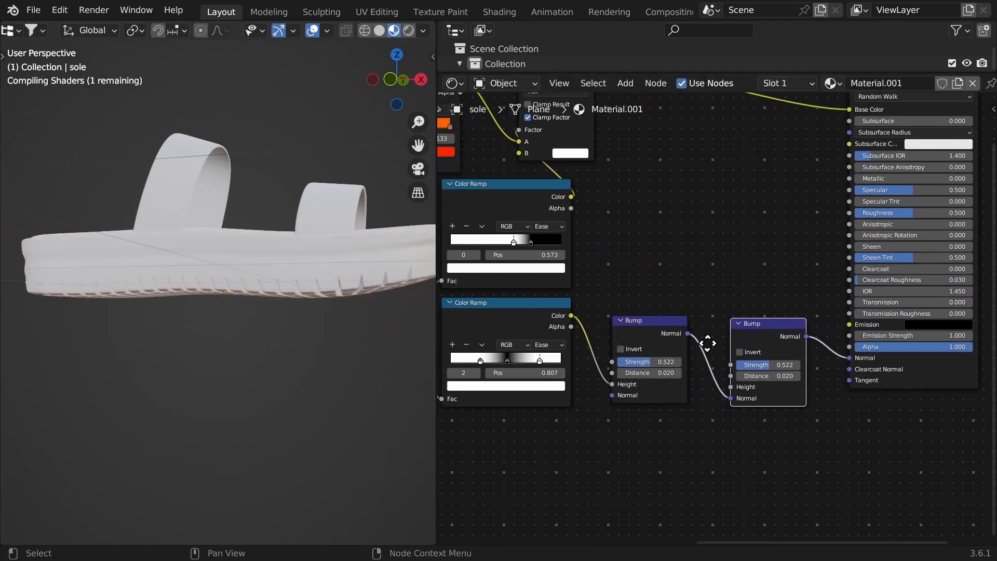
{"action": "key", "text": "shift+a"}
{"action": "left_click", "coordinate": [667, 318]}
{"action": "type", "text": "v"}
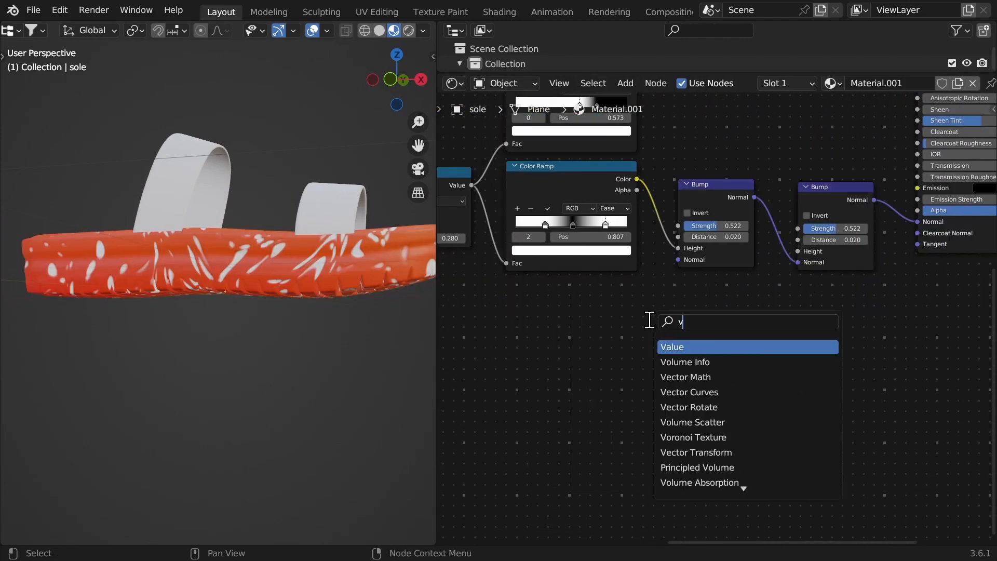
{"action": "type", "text": "r"}
{"action": "key", "text": "BackSpace"}
{"action": "type", "text": "oro"}
{"action": "left_click", "coordinate": [675, 345]}
{"action": "left_click", "coordinate": [672, 339]}
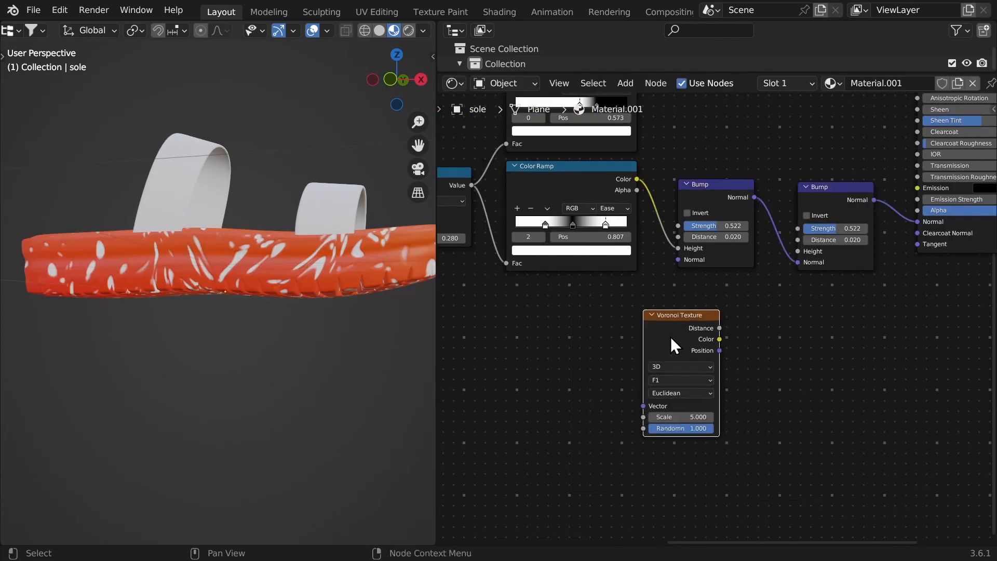
{"action": "left_click_drag", "start_coordinate": [671, 338], "coordinate": [622, 346]}
Connect the Mapping Vector output to the new Voronoi Texture, and its Distance output to the second Bump's Height.
{"action": "scroll", "coordinate": [621, 345], "scroll_direction": "down", "scroll_amount": 5}
{"action": "middle_click_drag", "start_coordinate": [468, 249], "coordinate": [683, 266]}
{"action": "left_click_drag", "start_coordinate": [514, 214], "coordinate": [849, 399]}
{"action": "middle_click_drag", "start_coordinate": [849, 400], "coordinate": [609, 362]}
{"action": "scroll", "coordinate": [637, 291], "scroll_direction": "up", "scroll_amount": 2}
{"action": "left_click_drag", "start_coordinate": [630, 300], "coordinate": [646, 297]}
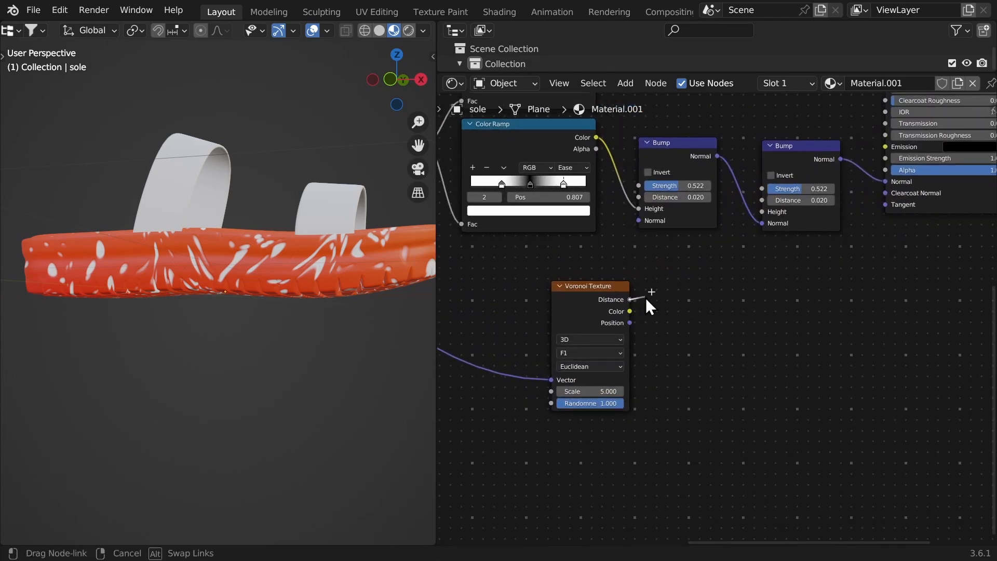
{"action": "left_click_drag", "start_coordinate": [762, 222], "coordinate": [763, 212]}
Raise the new Voronoi Texture's Scale in stages to beyond 138.700 and turn on Invert for the second Bump.
{"action": "scroll", "coordinate": [678, 330], "scroll_direction": "up", "scroll_amount": 2}
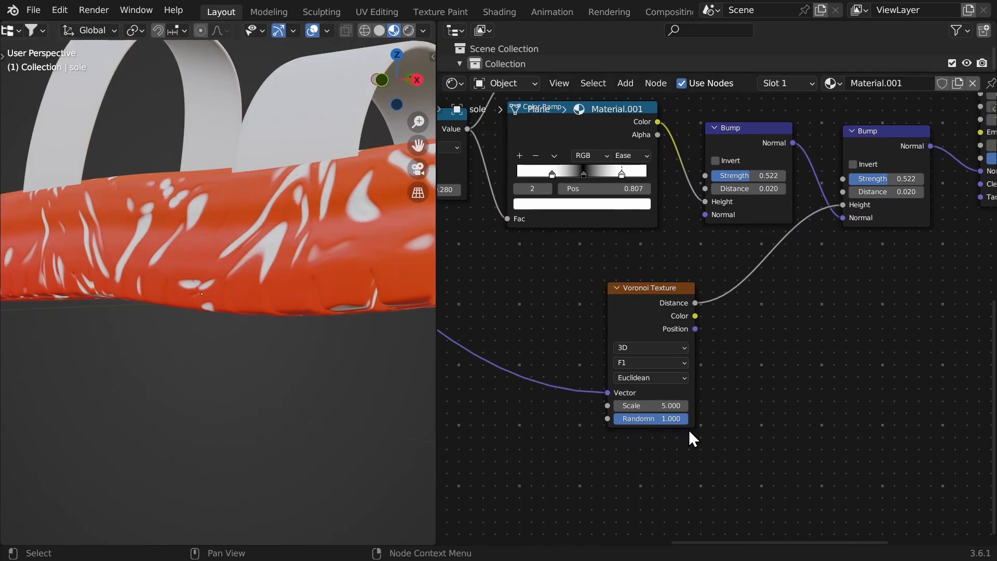
{"action": "left_click_drag", "start_coordinate": [624, 405], "coordinate": [785, 392]}
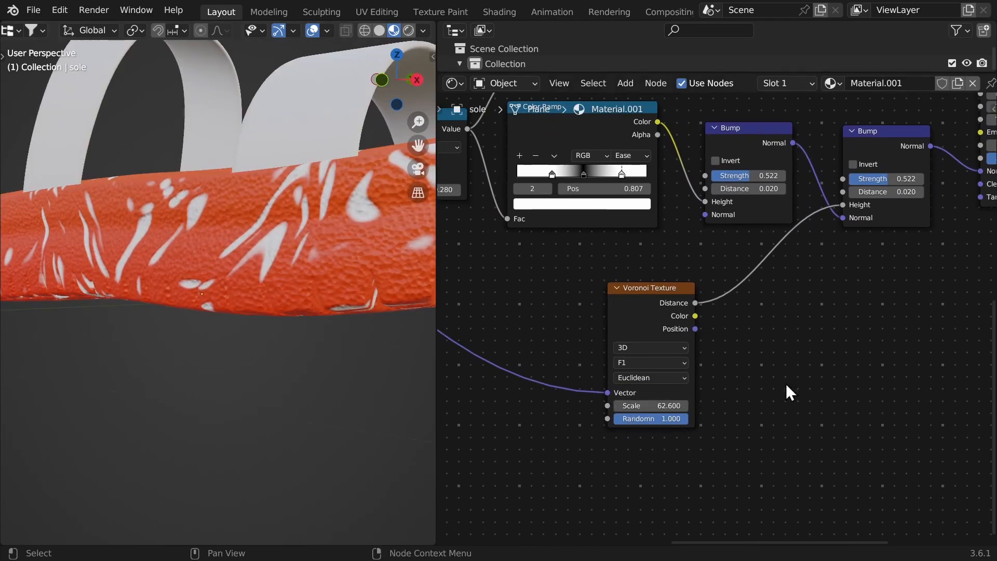
{"action": "left_click_drag", "start_coordinate": [648, 408], "coordinate": [994, 428]}
{"action": "middle_click_drag", "start_coordinate": [841, 181], "coordinate": [782, 219]}
{"action": "left_click", "coordinate": [794, 202]}
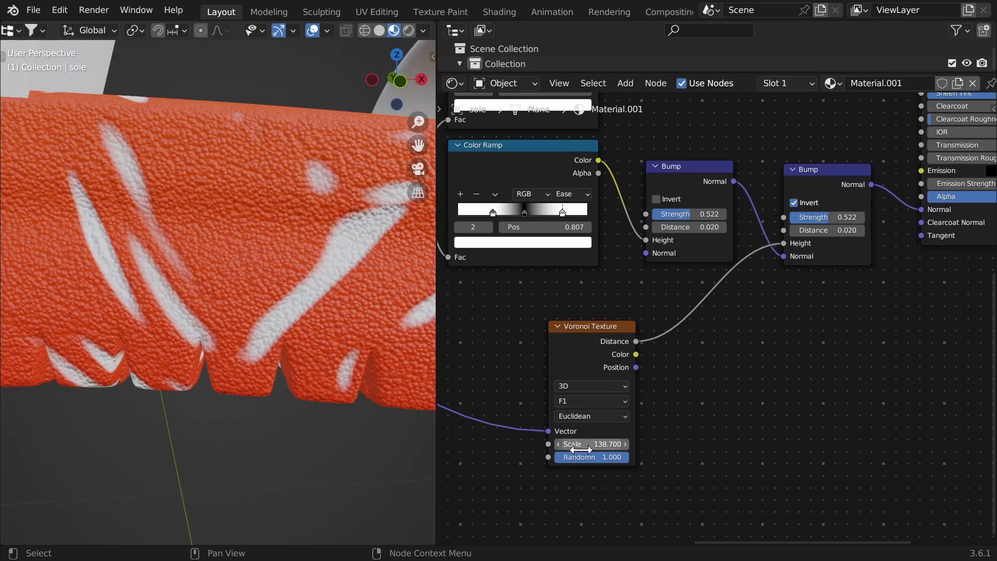
{"action": "left_click_drag", "start_coordinate": [592, 444], "coordinate": [785, 458]}
Set the second Bump's Distance to 0.01, lower its Strength to about 0.234, and inspect the finer texture on the sole.
{"action": "left_click", "coordinate": [679, 340]}
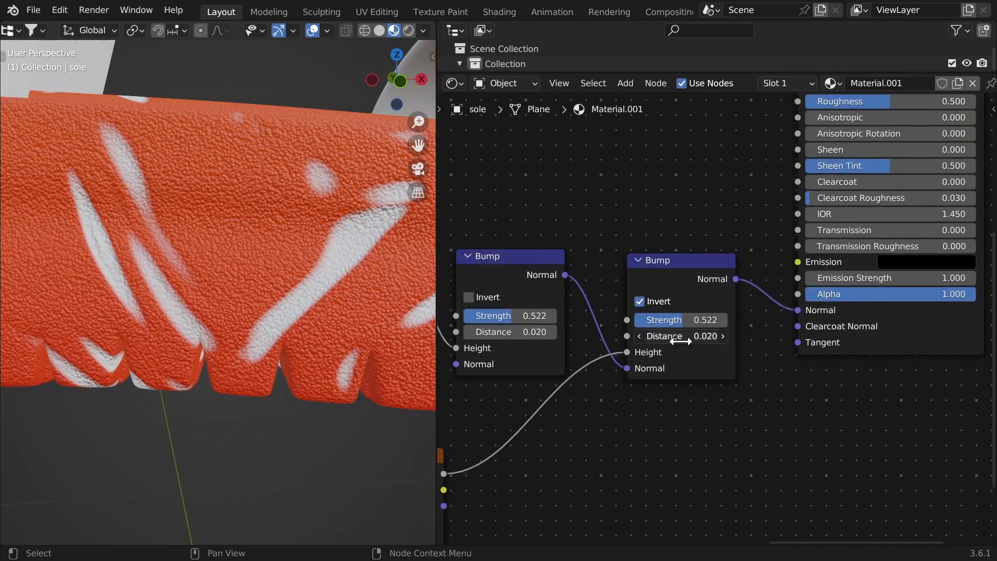
{"action": "type", "text": "1"}
{"action": "key", "text": "Return"}
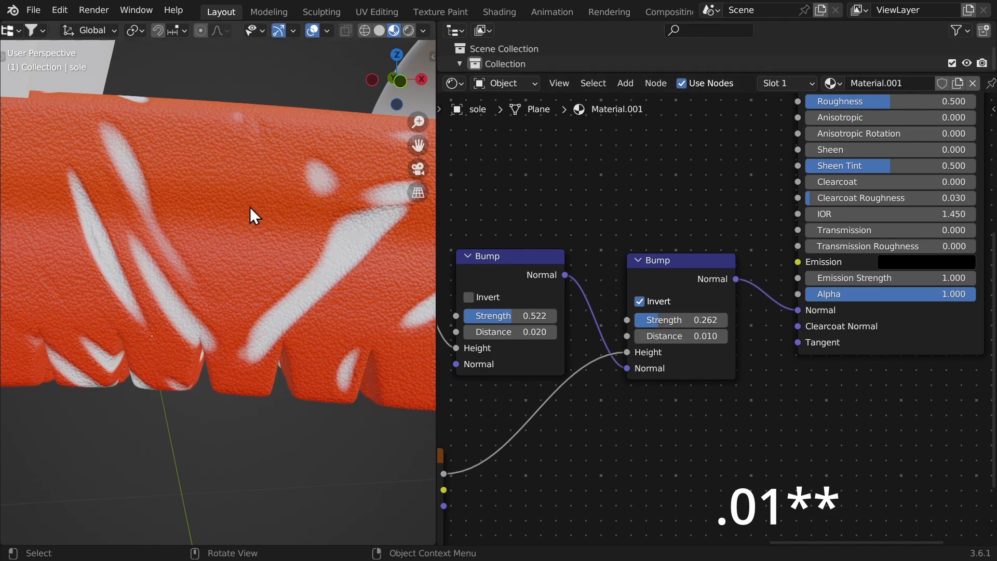
{"action": "key", "text": "ctrl+space"}
{"action": "middle_click_drag", "start_coordinate": [375, 288], "coordinate": [386, 257], "text": "ctrl"}
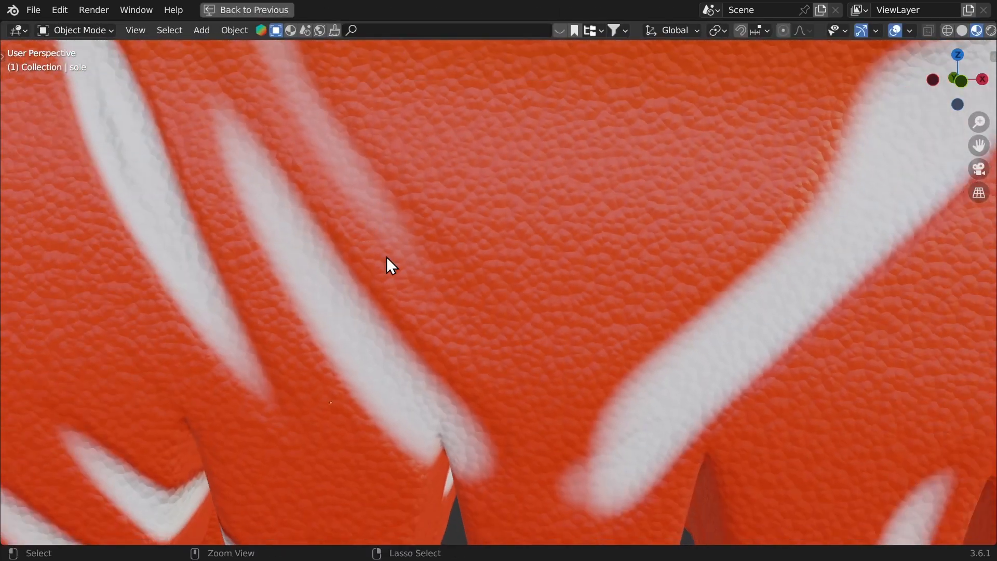
{"action": "scroll", "coordinate": [453, 283], "scroll_direction": "down", "scroll_amount": 10}
{"action": "middle_click_drag", "start_coordinate": [453, 282], "coordinate": [468, 320]}
Enter Edit Mode on the sole and try to select the footbed through its linked geometry.
{"action": "key", "text": "Tab"}
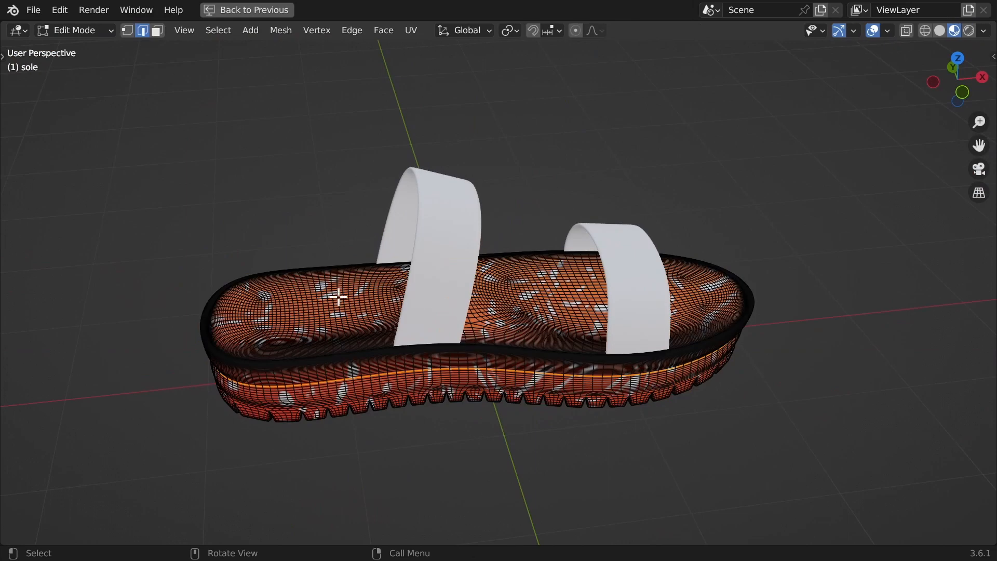
{"action": "middle_click_drag", "start_coordinate": [336, 296], "coordinate": [433, 292]}
{"action": "key", "text": "l"}
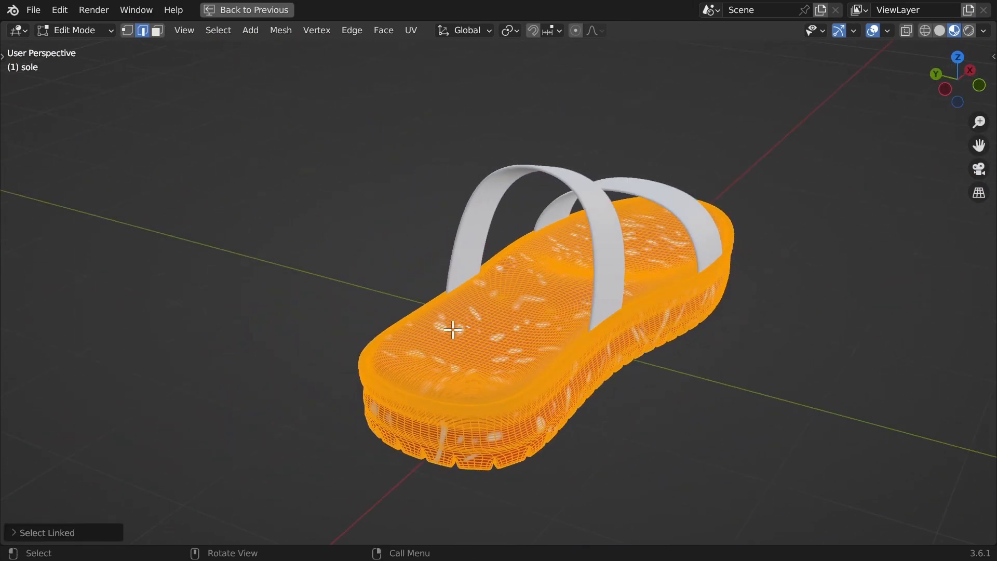
{"action": "middle_click_drag", "start_coordinate": [474, 362], "coordinate": [507, 365]}
{"action": "middle_click_drag", "start_coordinate": [507, 365], "coordinate": [512, 332], "text": "ctrl"}
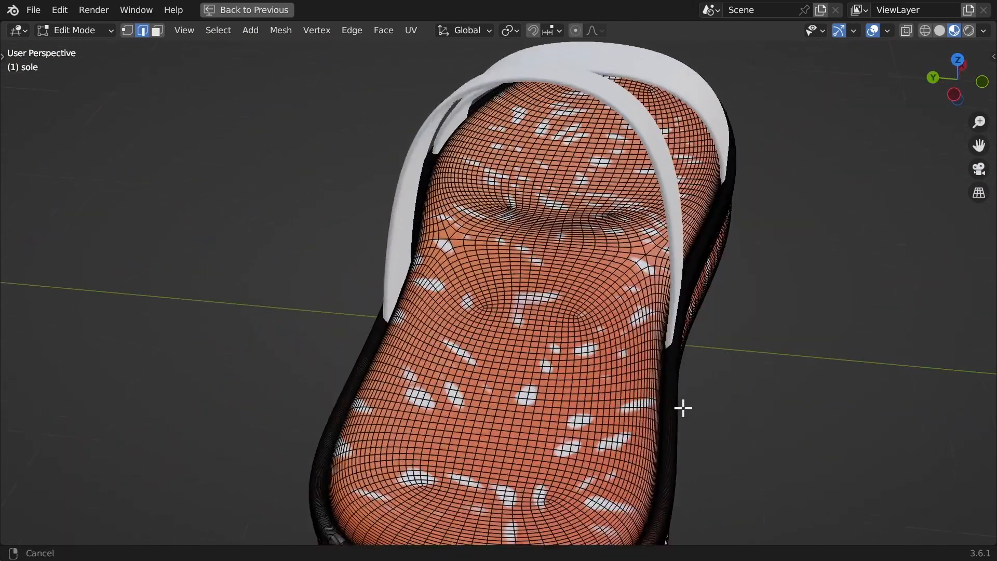
In face selection mode with solid shading, select and hide the face loop in the groove between the footbed and the raised rim.
{"action": "middle_click_drag", "start_coordinate": [683, 408], "coordinate": [566, 282]}
{"action": "key", "text": "3"}
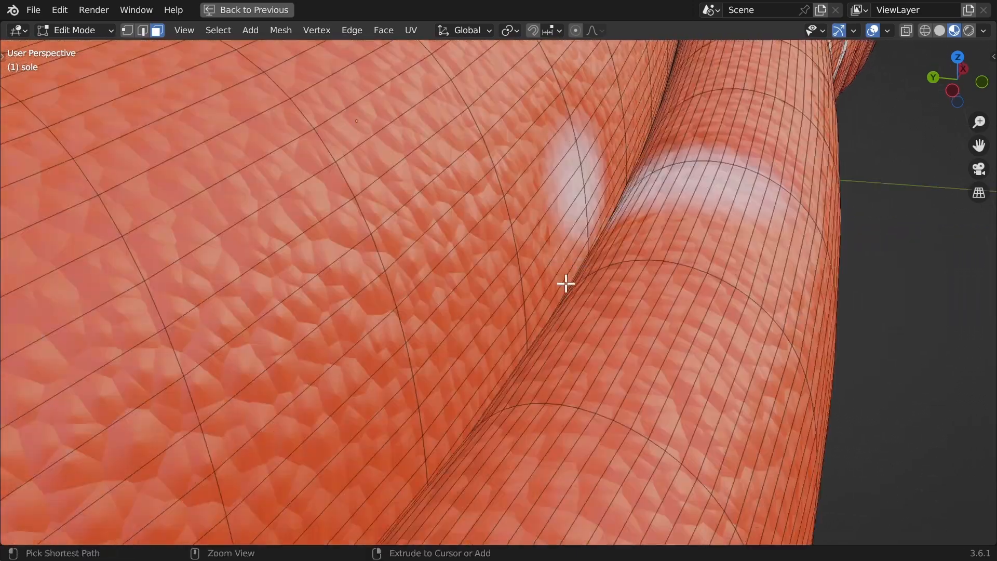
{"action": "left_click", "coordinate": [534, 321]}
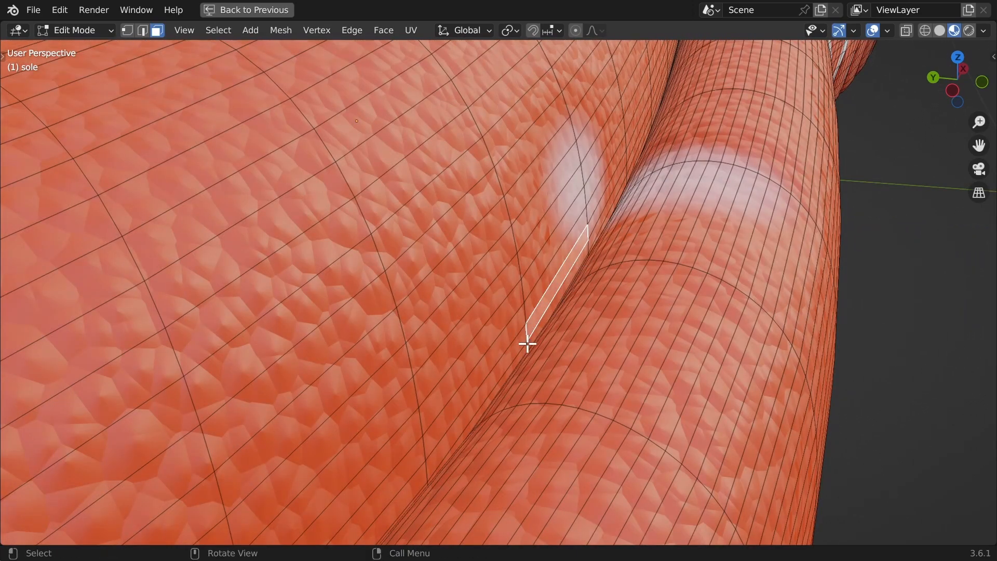
{"action": "left_click", "coordinate": [527, 342], "text": "alt"}
{"action": "key", "text": "z"}
{"action": "key", "text": "6"}
{"action": "key", "text": "h"}
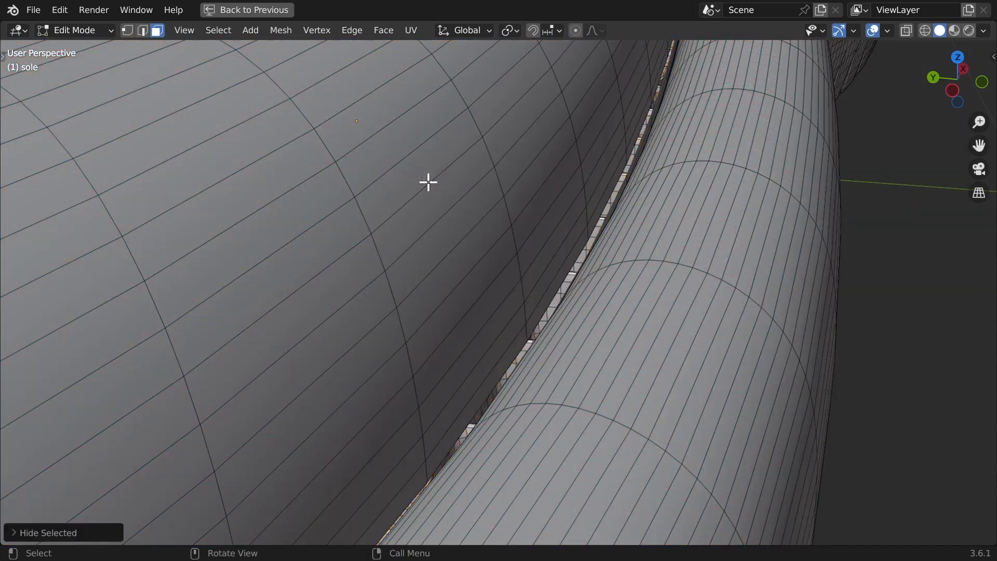
Select the linked footbed faces and assign them a new material in a second slot.
{"action": "middle_click_drag", "start_coordinate": [428, 182], "coordinate": [430, 334], "text": "ctrl"}
{"action": "key", "text": "ctrl+l"}
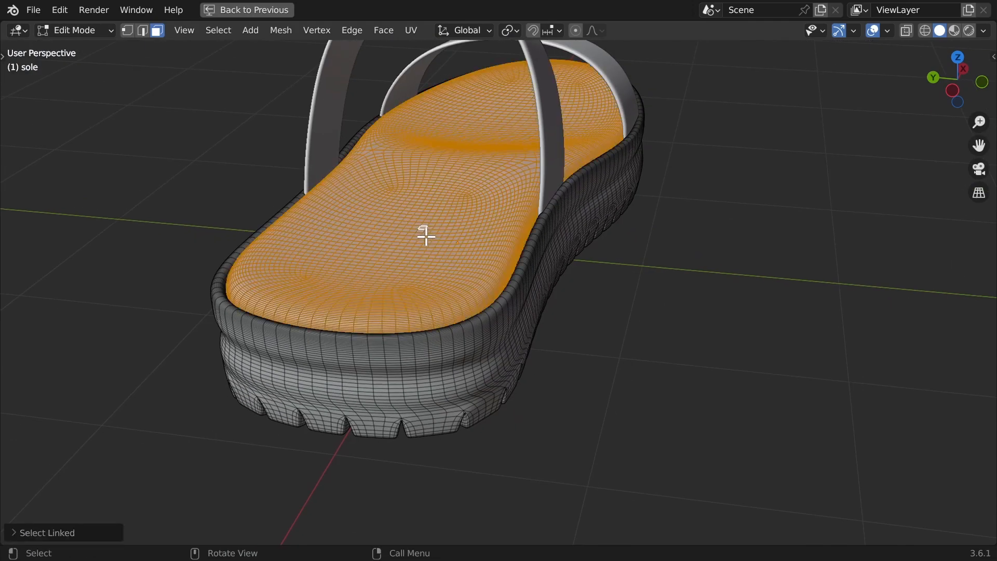
{"action": "key", "text": "ctrl+space"}
{"action": "left_click", "coordinate": [450, 84]}
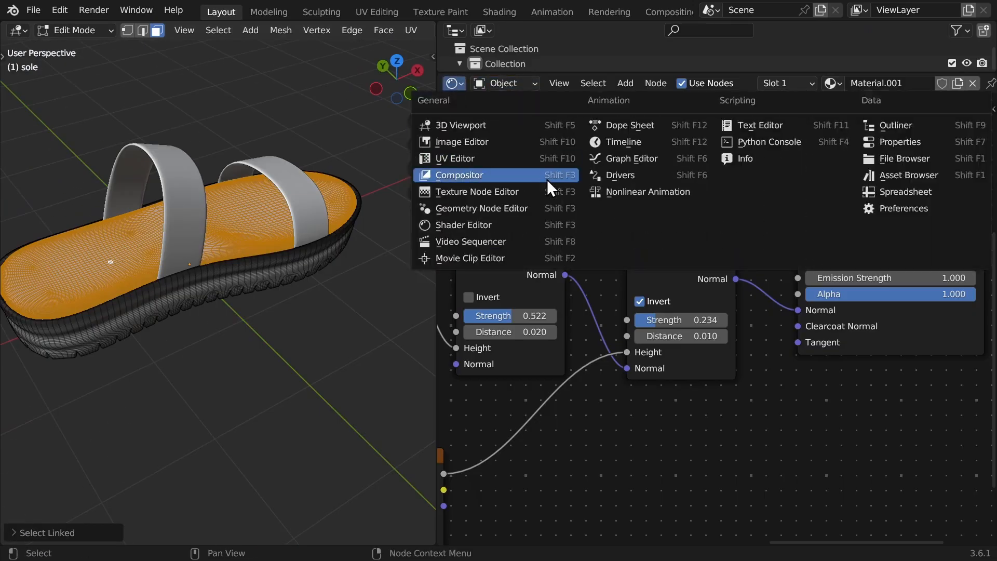
{"action": "left_click", "coordinate": [884, 143]}
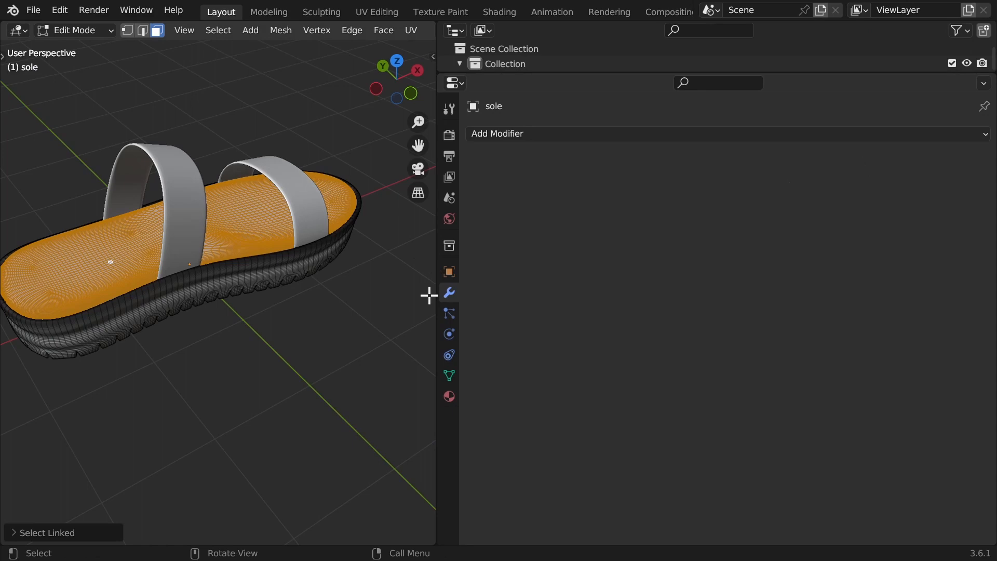
{"action": "left_click", "coordinate": [450, 396]}
{"action": "left_click", "coordinate": [983, 134]}
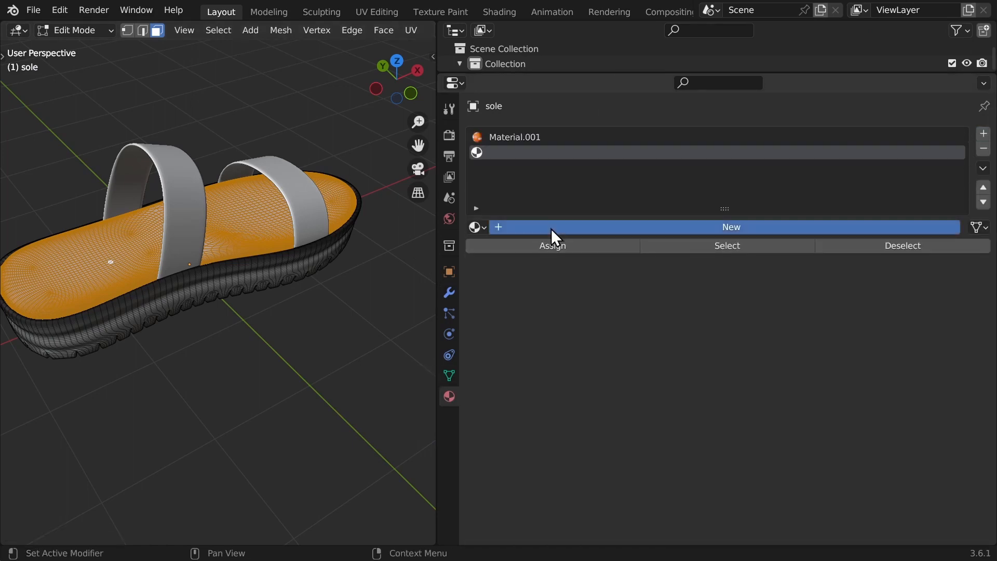
{"action": "left_click", "coordinate": [551, 229]}
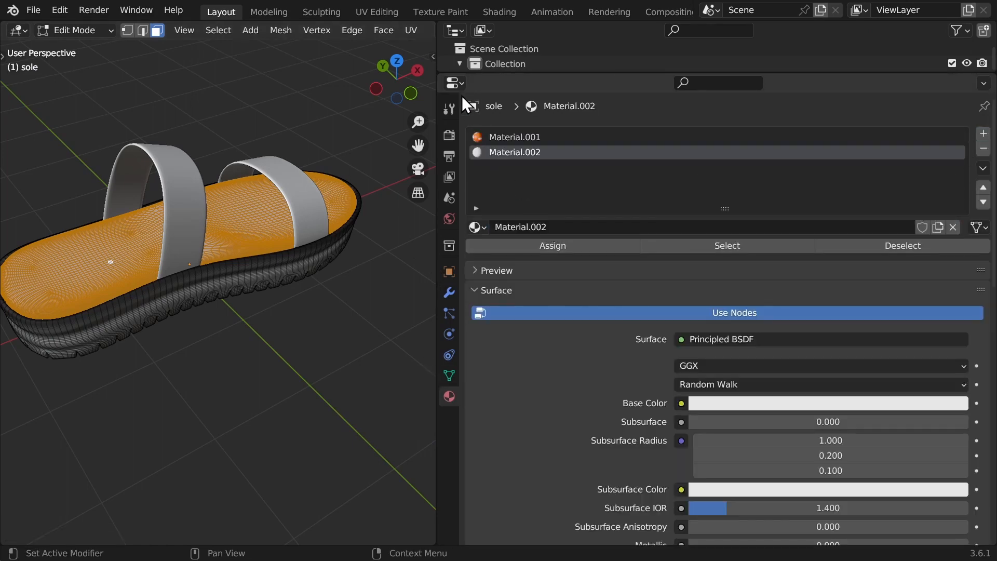
Return to the Shader Editor and to Object Mode with material preview shading for the new footbed material.
{"action": "left_click", "coordinate": [450, 85]}
{"action": "key", "text": "s"}
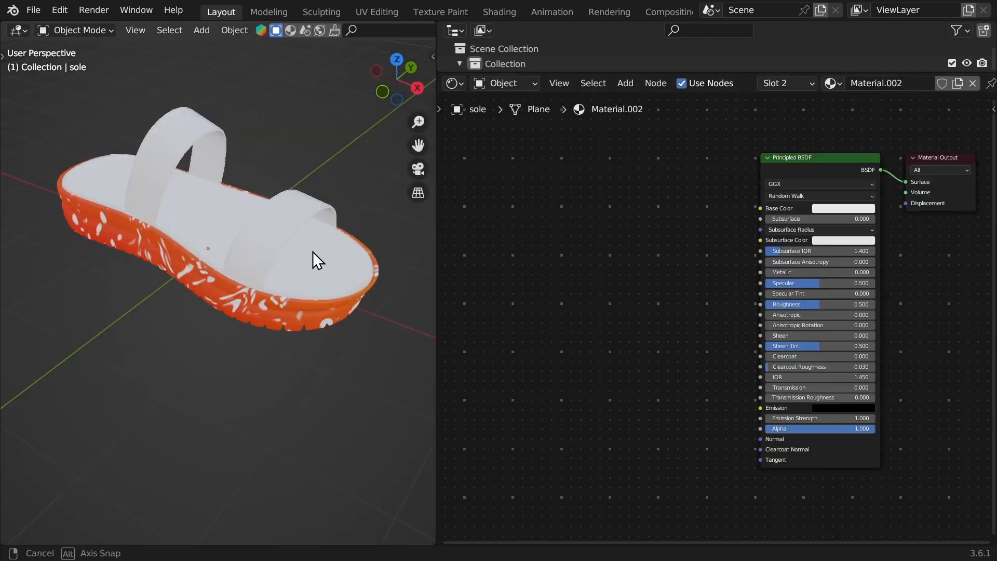
{"action": "scroll", "coordinate": [299, 211], "scroll_direction": "up", "scroll_amount": 3}
{"action": "middle_click_drag", "start_coordinate": [300, 211], "coordinate": [459, 210]}
{"action": "middle_click_drag", "start_coordinate": [699, 251], "coordinate": [754, 251]}
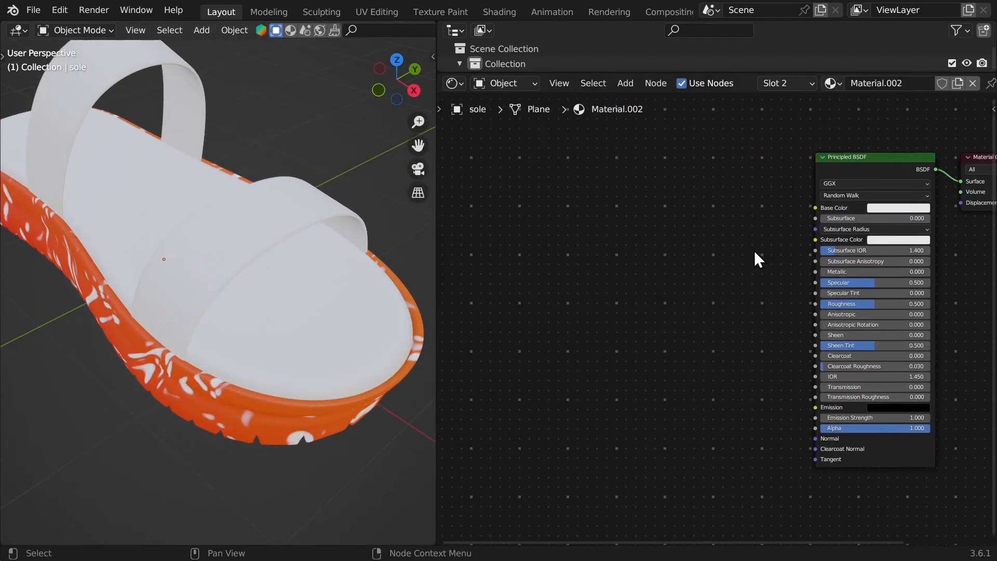
Add a Wave Texture node to the footbed material, with Texture Coordinate and Mapping nodes feeding its Vector.
{"action": "key", "text": "shift+a"}
{"action": "type", "text": "wave"}
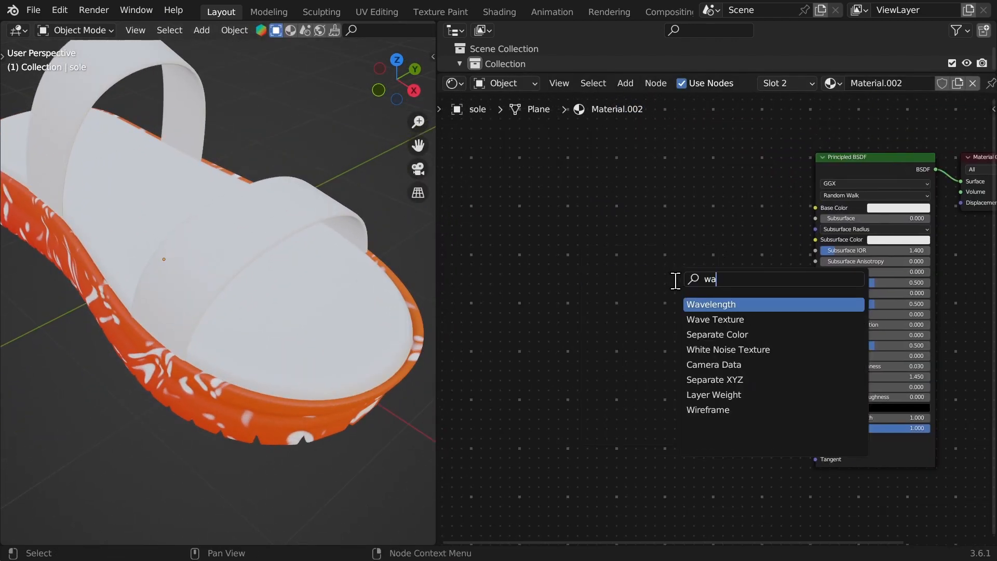
{"action": "key", "text": "Return"}
{"action": "left_click", "coordinate": [632, 350]}
{"action": "key", "text": "ctrl+t"}
{"action": "scroll", "coordinate": [587, 261], "scroll_direction": "up", "scroll_amount": 2}
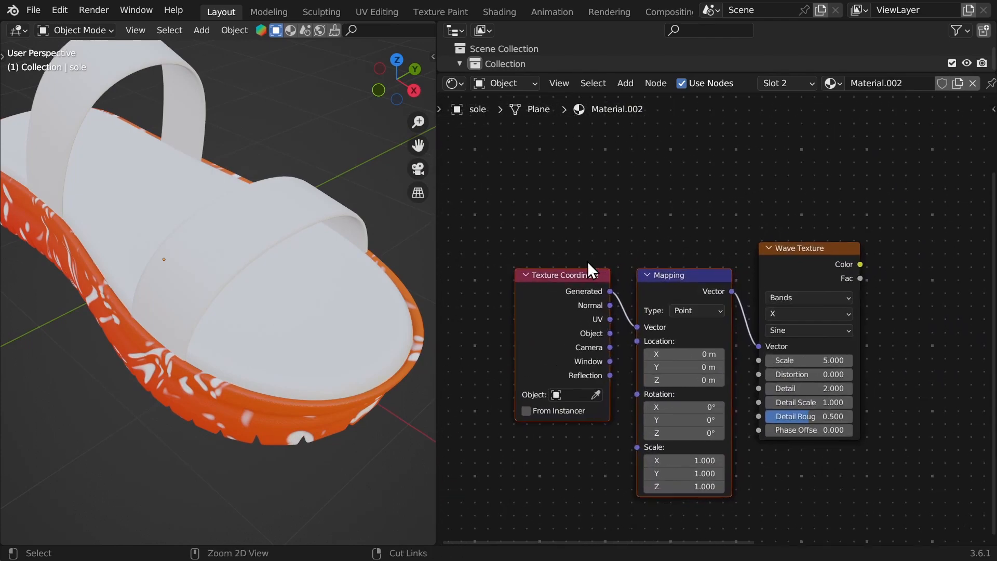
Connect the Texture Coordinate's Object output to the Mapping Vector and preview the Wave Texture on the footbed.
{"action": "middle_click_drag", "start_coordinate": [411, 244], "coordinate": [443, 247]}
{"action": "scroll", "coordinate": [603, 323], "scroll_direction": "up", "scroll_amount": 1}
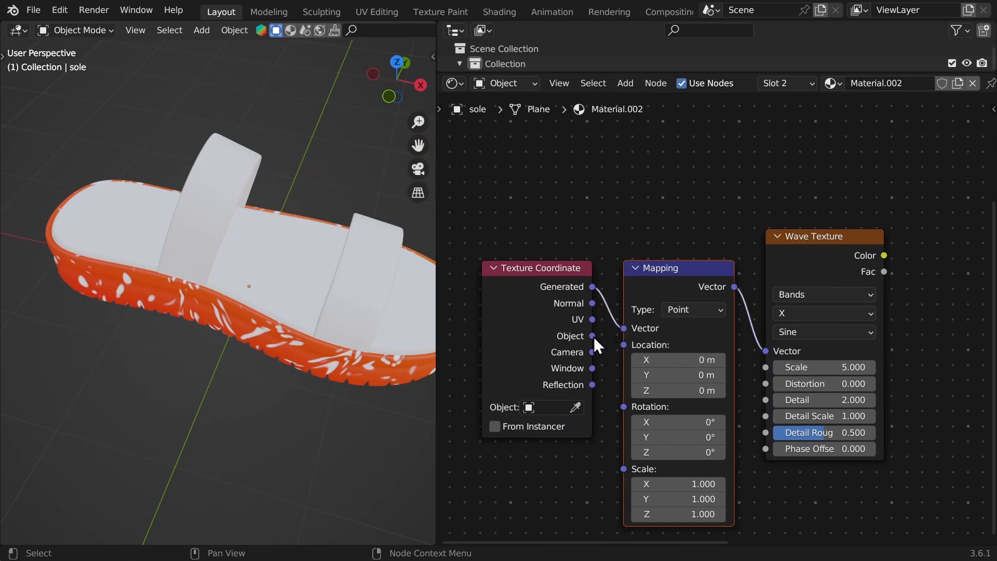
{"action": "left_click_drag", "start_coordinate": [594, 335], "coordinate": [623, 329]}
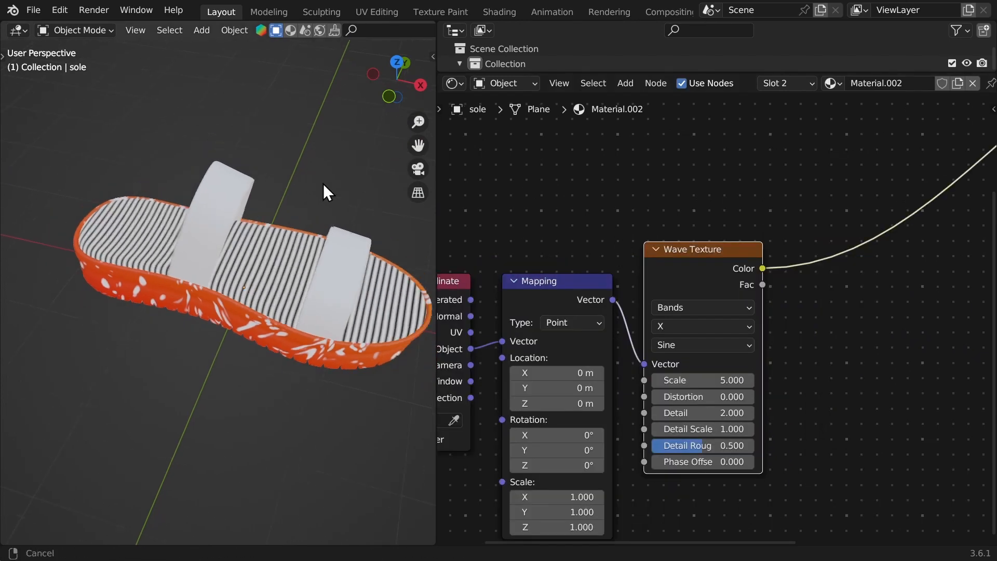
Change the Wave Texture's bands direction to Y and raise its Scale to about 21.2.
{"action": "middle_click_drag", "start_coordinate": [323, 183], "coordinate": [488, 213]}
{"action": "left_click", "coordinate": [669, 334]}
{"action": "left_click", "coordinate": [690, 357]}
{"action": "left_click_drag", "start_coordinate": [701, 380], "coordinate": [788, 392]}
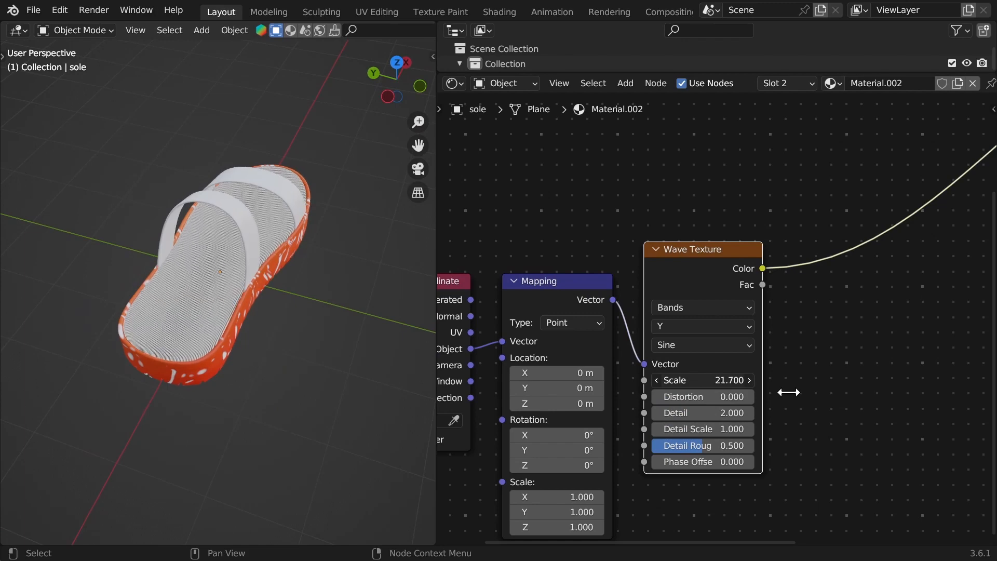
Insert a Bump node after the Wave Texture and connect its Normal output to the Principled BSDF Normal.
{"action": "key", "text": "shift+a"}
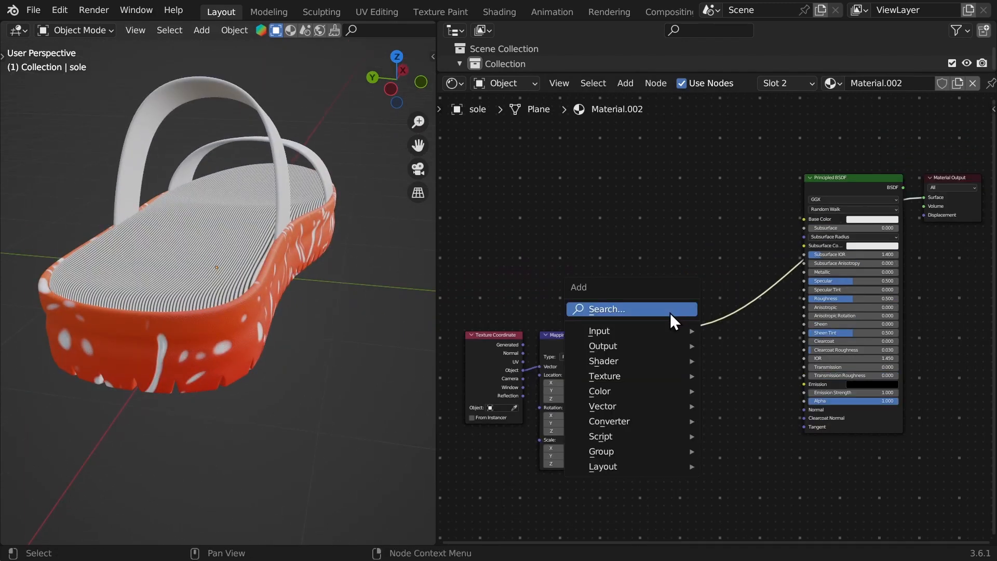
{"action": "type", "text": "bu"}
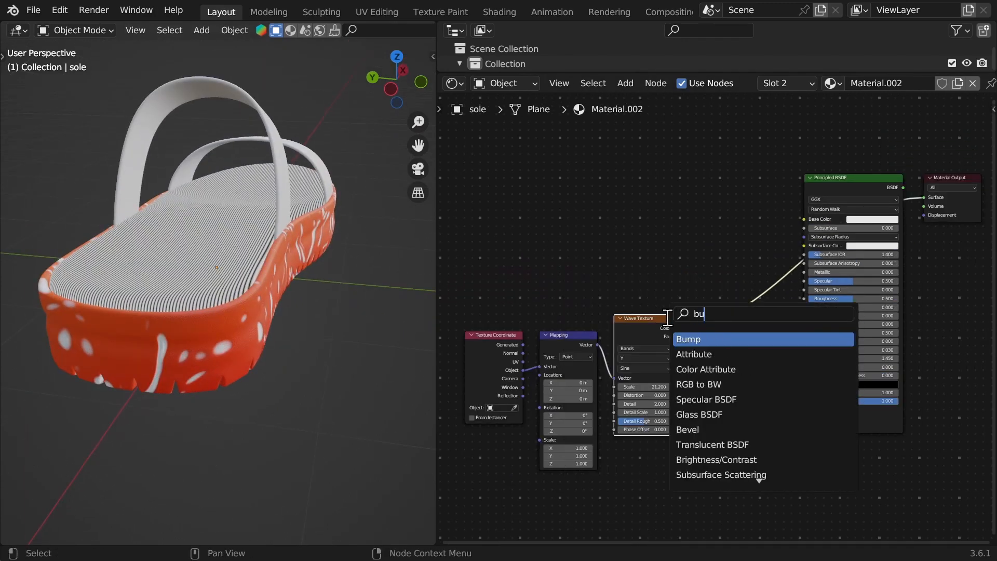
{"action": "left_click", "coordinate": [701, 339]}
{"action": "left_click", "coordinate": [721, 316]}
{"action": "middle_click_drag", "start_coordinate": [721, 316], "coordinate": [667, 337]}
{"action": "scroll", "coordinate": [667, 338], "scroll_direction": "up", "scroll_amount": 2}
{"action": "left_click_drag", "start_coordinate": [722, 337], "coordinate": [766, 447]}
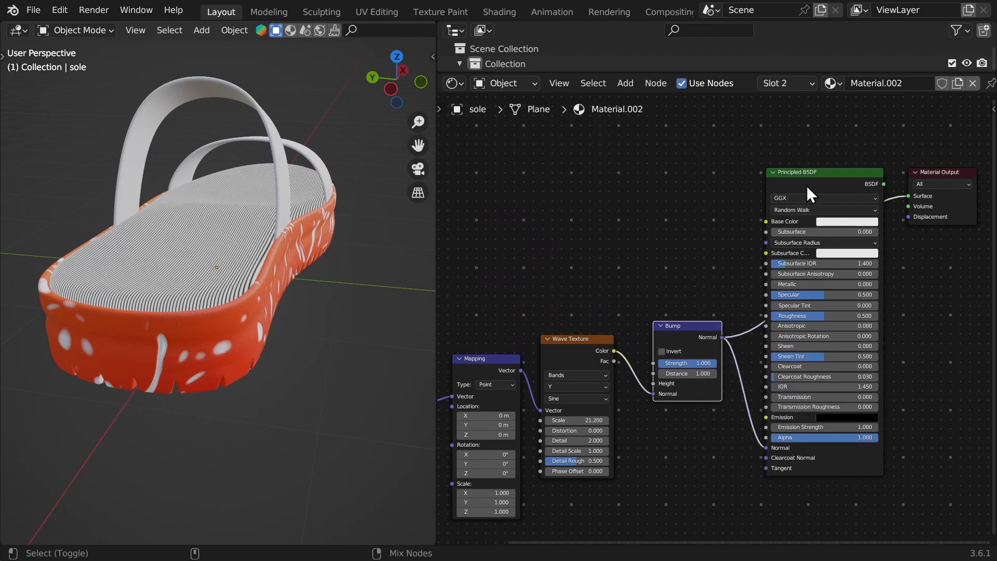
Restore the Principled BSDF as surface output and set the Bump's Strength to 0.4 and Distance to 0.01.
{"action": "scroll", "coordinate": [672, 447], "scroll_direction": "up", "scroll_amount": 2}
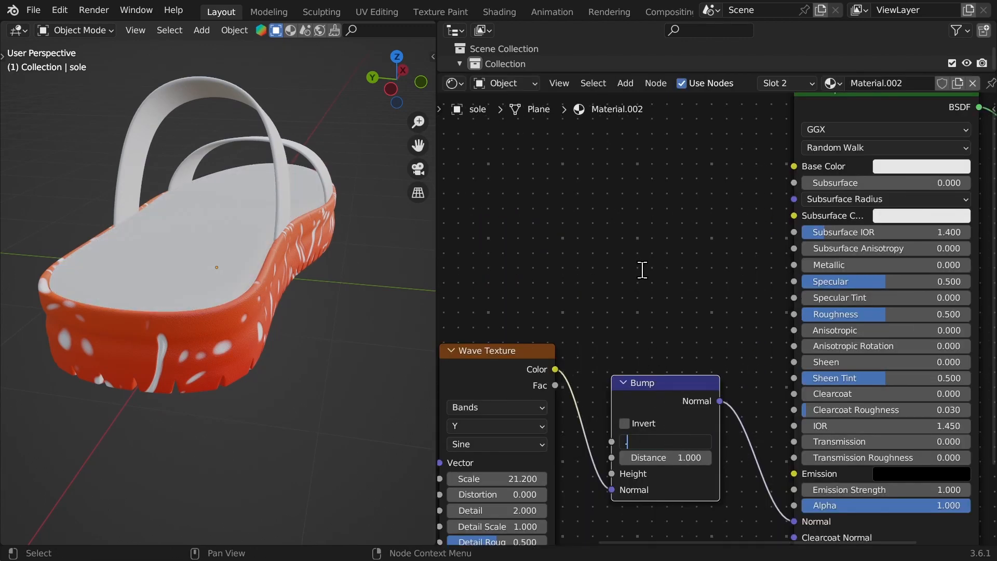
{"action": "key", "text": "Tab"}
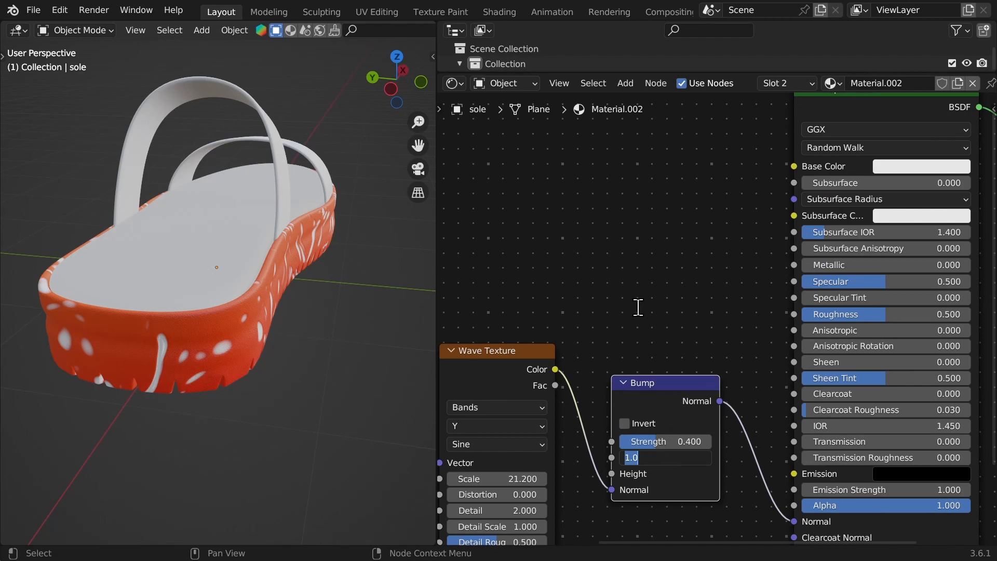
{"action": "key", "text": "Return"}
Move the Wave Texture's Color link from the Bump's Normal input to its Height input.
{"action": "middle_click_drag", "start_coordinate": [636, 369], "coordinate": [627, 293]}
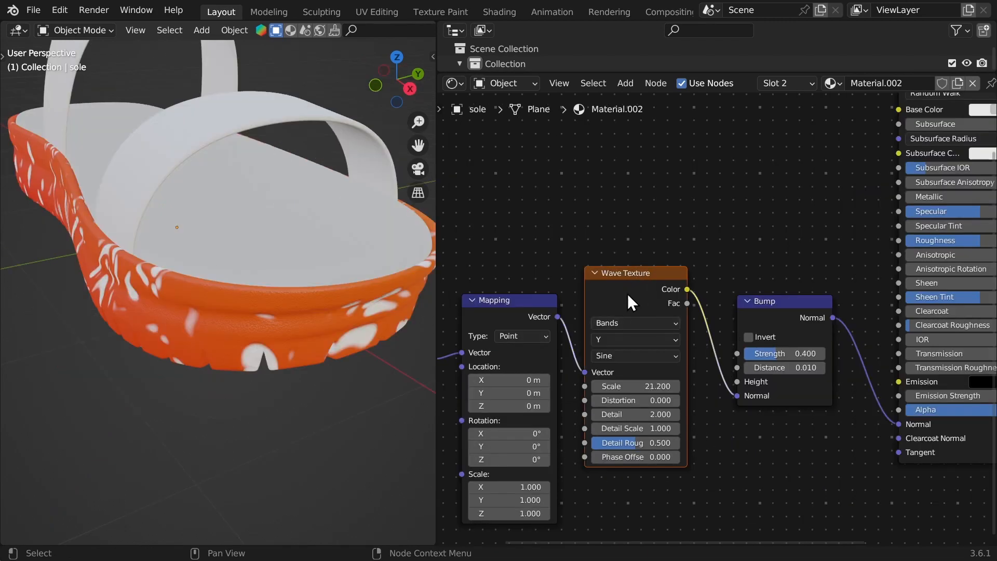
{"action": "left_click_drag", "start_coordinate": [738, 397], "coordinate": [720, 376]}
{"action": "left_click_drag", "start_coordinate": [680, 315], "coordinate": [736, 382]}
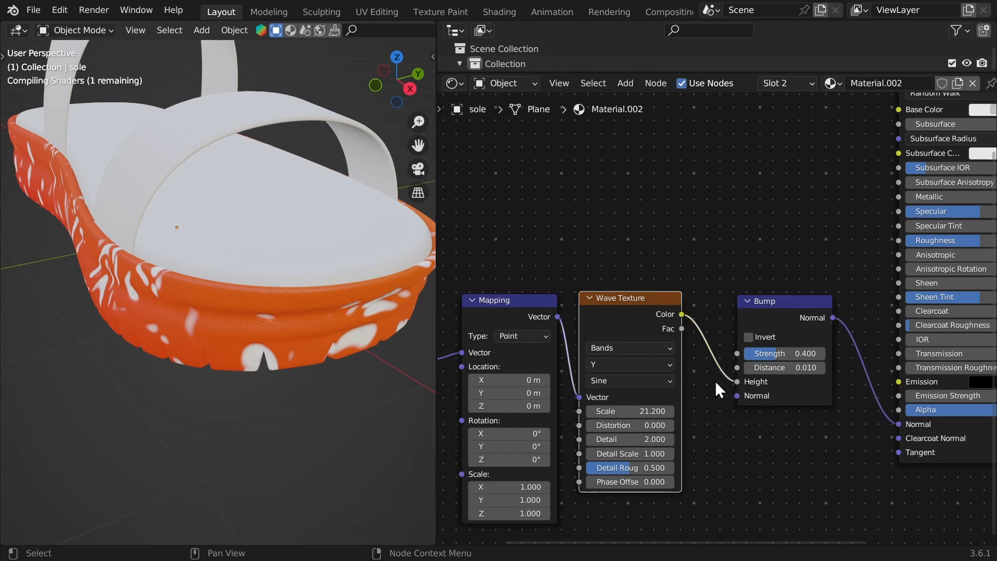
Darken the footbed material's Base Color to a Value of about 0.666.
{"action": "left_click", "coordinate": [905, 251]}
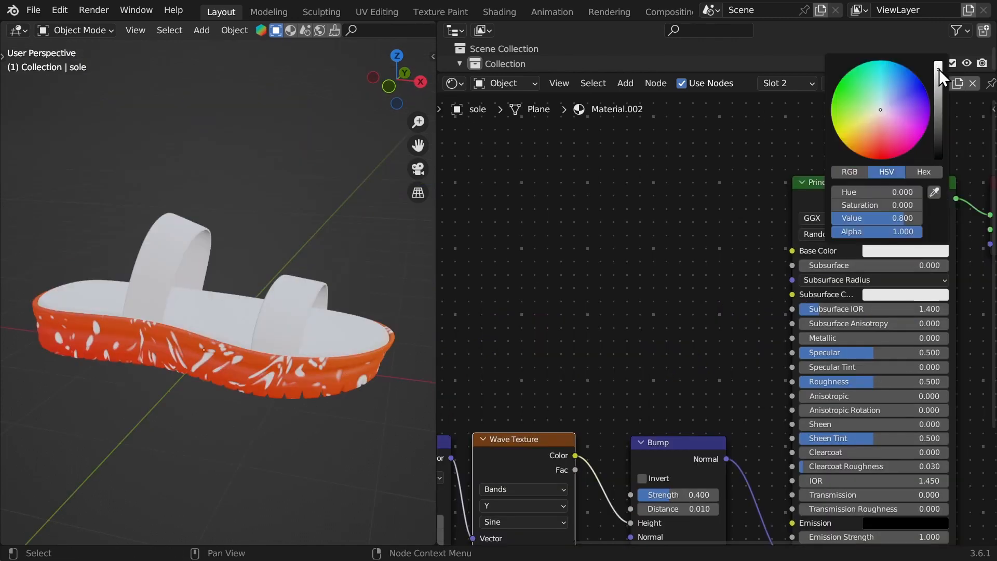
{"action": "left_click_drag", "start_coordinate": [939, 69], "coordinate": [941, 80]}
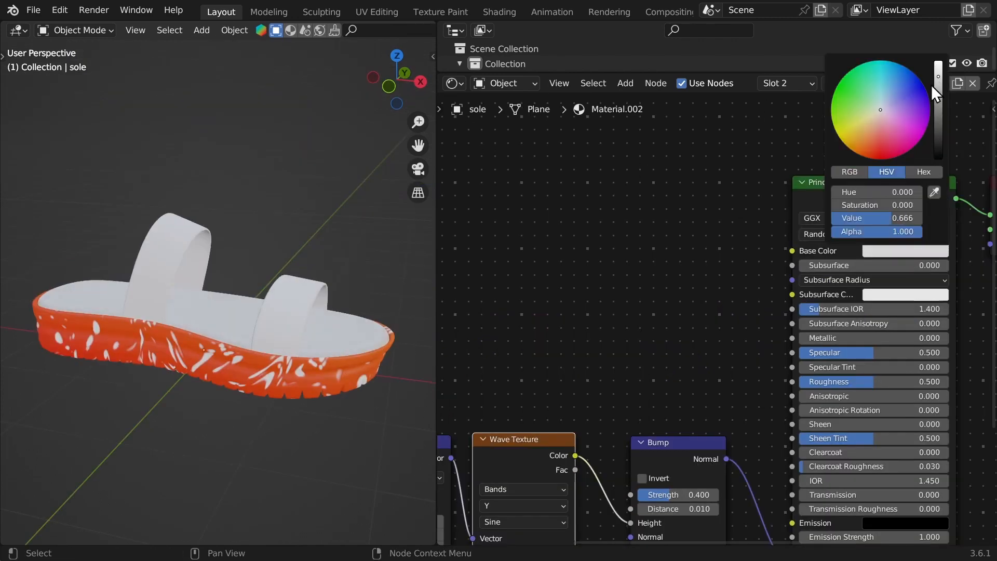
{"action": "mouse_move", "coordinate": [202, 235]}
{"action": "middle_mouse_down"}
{"action": "mouse_move", "coordinate": [242, 261]}
{"action": "mouse_move", "coordinate": [217, 252]}
{"action": "mouse_move", "coordinate": [261, 248]}
{"action": "mouse_move", "coordinate": [205, 219]}
{"action": "middle_mouse_up"}
Create a new material named straps for the straps object and save the file.
{"action": "left_click", "coordinate": [184, 221]}
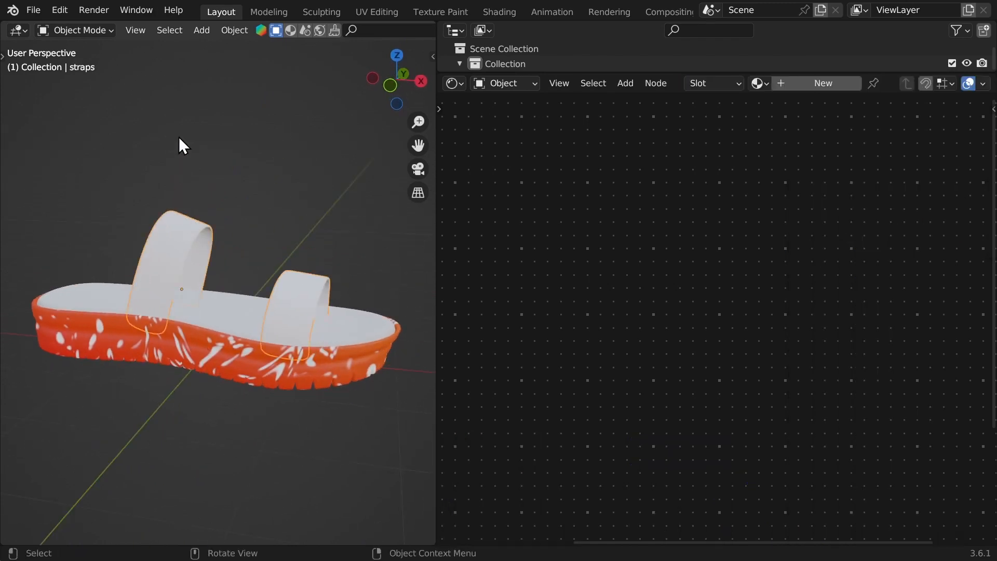
{"action": "left_click", "coordinate": [828, 82]}
{"action": "type", "text": "str"}
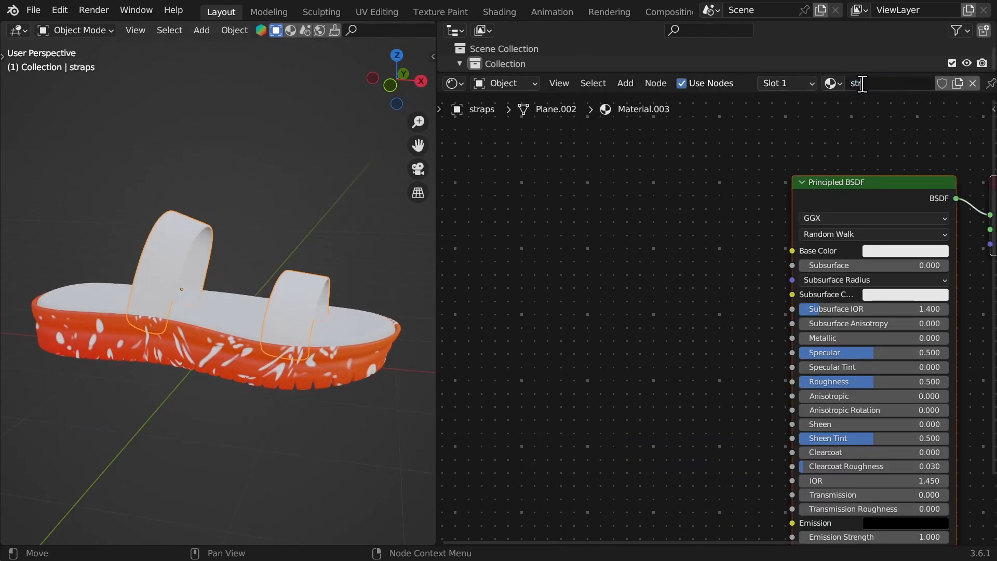
{"action": "type", "text": "aps"}
{"action": "key", "text": "Return"}
{"action": "key", "text": "ctrl+s"}
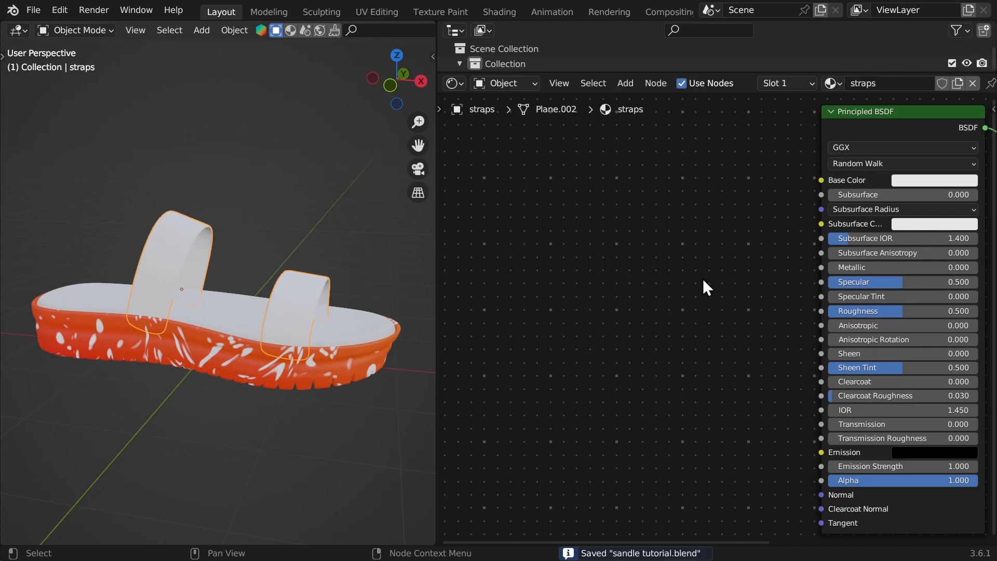
Set the straps material's Transmission to 1.000 and raise its Transmission Roughness to about 0.302.
{"action": "key", "text": "Home"}
{"action": "left_click_drag", "start_coordinate": [665, 440], "coordinate": [856, 440]}
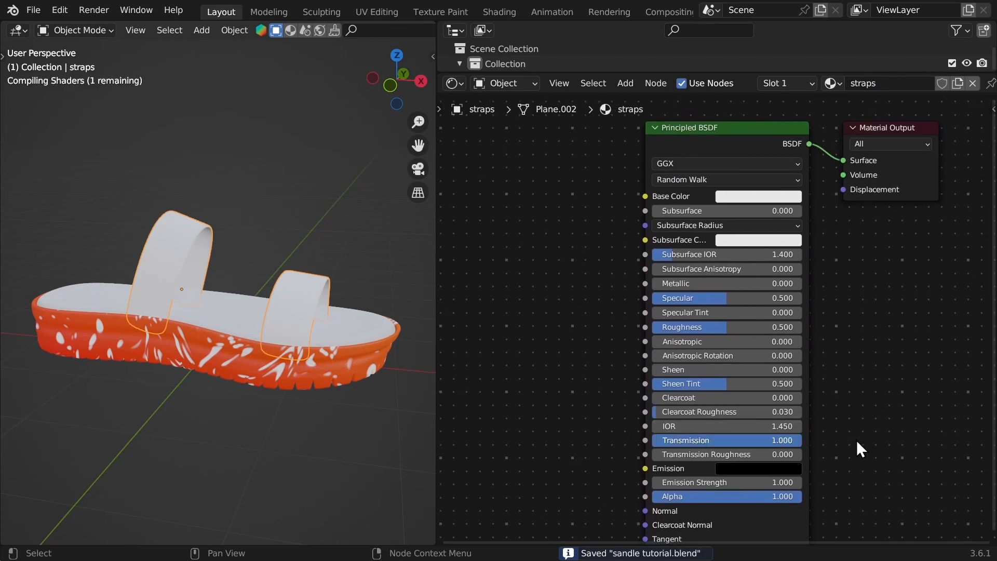
{"action": "left_click_drag", "start_coordinate": [683, 454], "coordinate": [734, 459]}
{"action": "scroll", "coordinate": [644, 281], "scroll_direction": "down", "scroll_amount": 1}
Add a Magic Texture node to the straps material, placed before the Principled BSDF.
{"action": "key", "text": "shift+a"}
{"action": "left_click", "coordinate": [626, 289]}
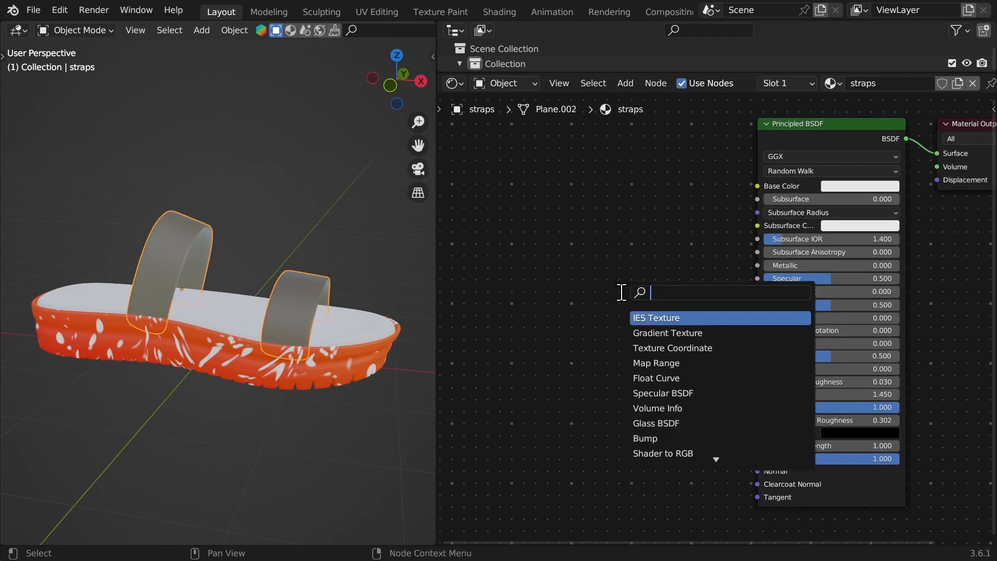
{"action": "type", "text": "mag"}
{"action": "left_click", "coordinate": [644, 315]}
{"action": "left_click", "coordinate": [640, 276]}
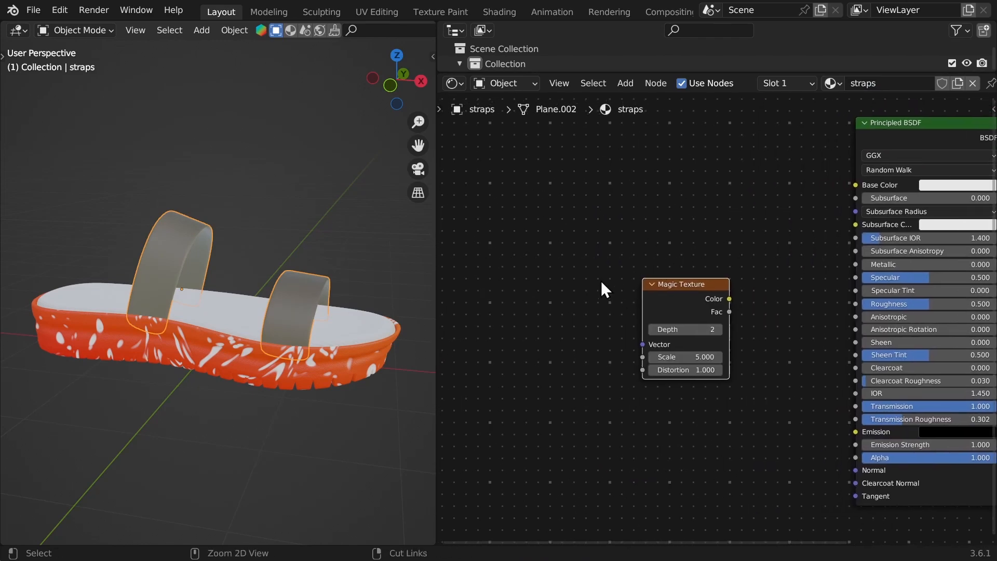
Add Mapping and Texture Coordinate nodes to the Magic Texture and link the UV output to the Mapping's Vector input.
{"action": "key", "text": "ctrl+t"}
{"action": "scroll", "coordinate": [605, 257], "scroll_direction": "up", "scroll_amount": 1}
{"action": "left_click", "coordinate": [606, 257]}
{"action": "middle_click_drag", "start_coordinate": [468, 334], "coordinate": [605, 299]}
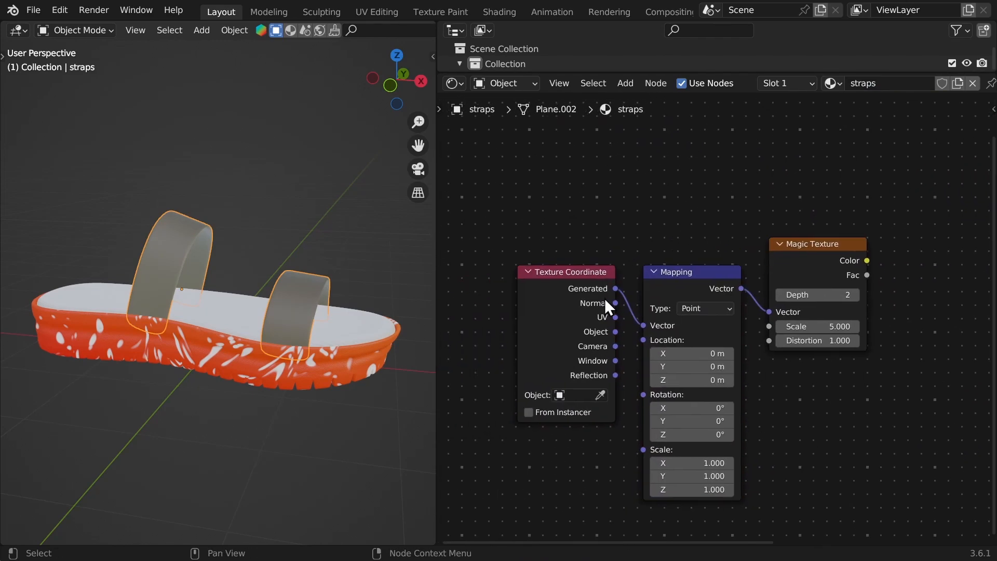
{"action": "scroll", "coordinate": [571, 309], "scroll_direction": "right", "scroll_amount": 1, "text": "ctrl"}
{"action": "left_click_drag", "start_coordinate": [590, 316], "coordinate": [620, 324]}
Unwrap all faces of the straps in the UV Editing workspace with Smart UV Project at its default settings.
{"action": "left_click", "coordinate": [376, 12]}
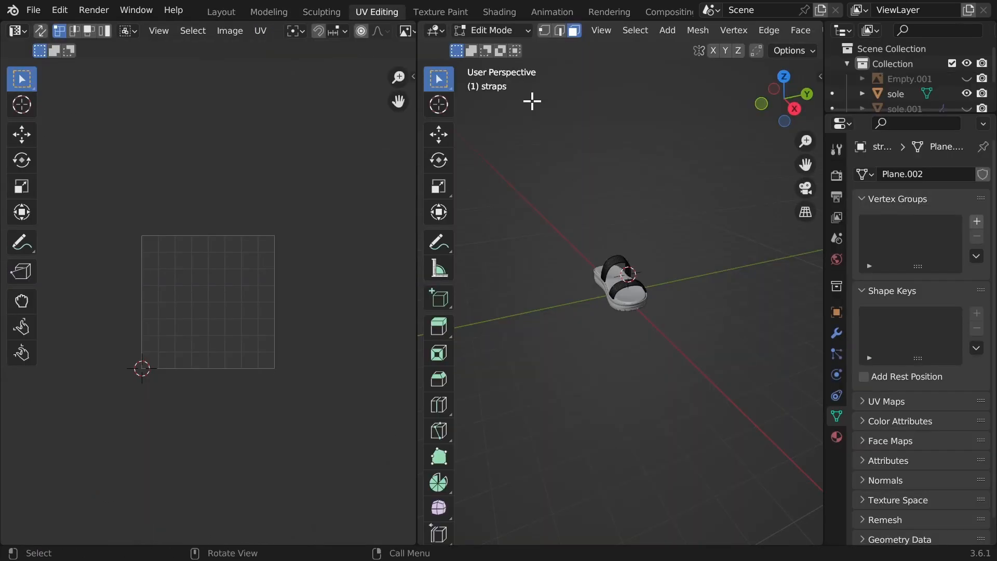
{"action": "key", "text": "a"}
{"action": "key", "text": "u"}
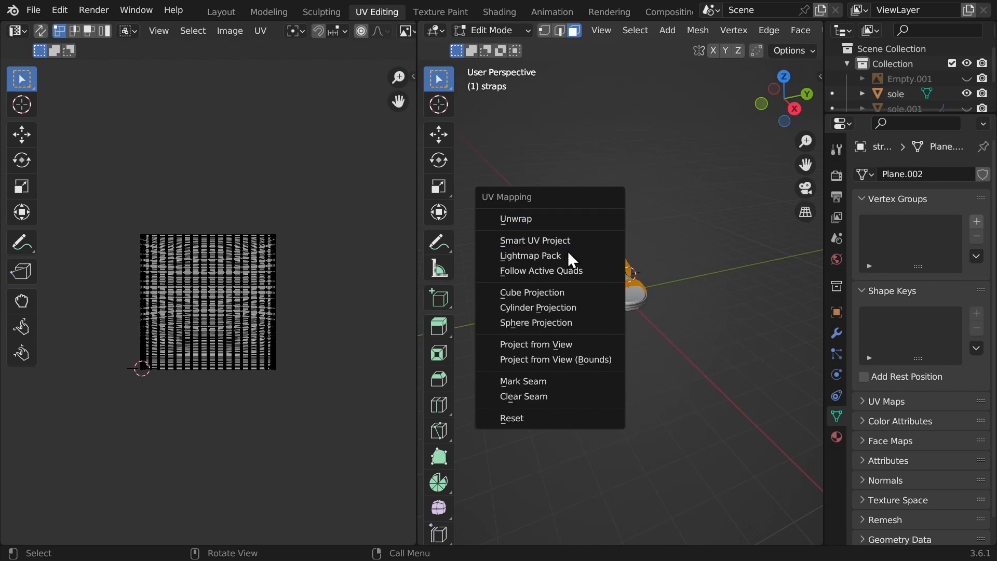
{"action": "left_click", "coordinate": [548, 241]}
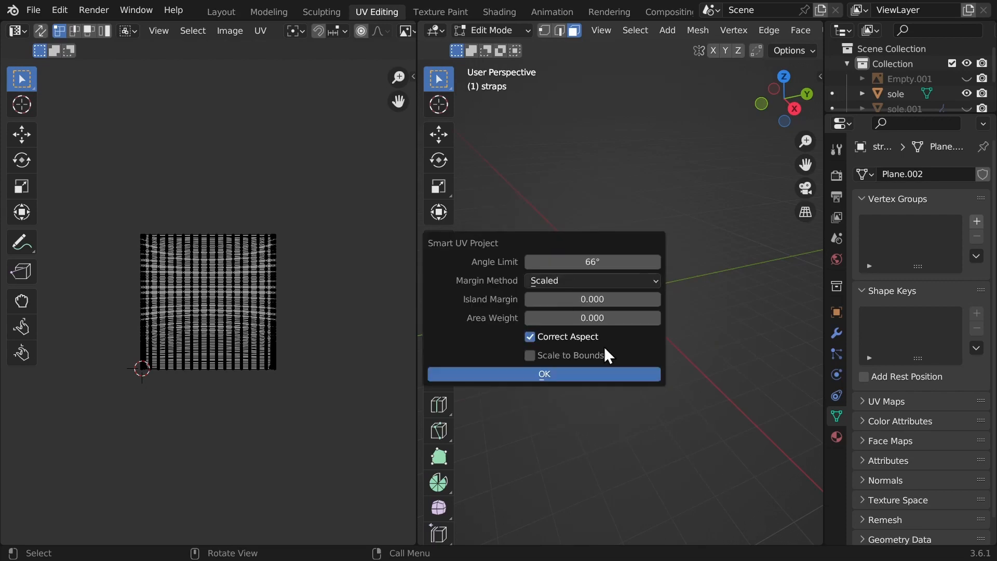
{"action": "left_click", "coordinate": [590, 376]}
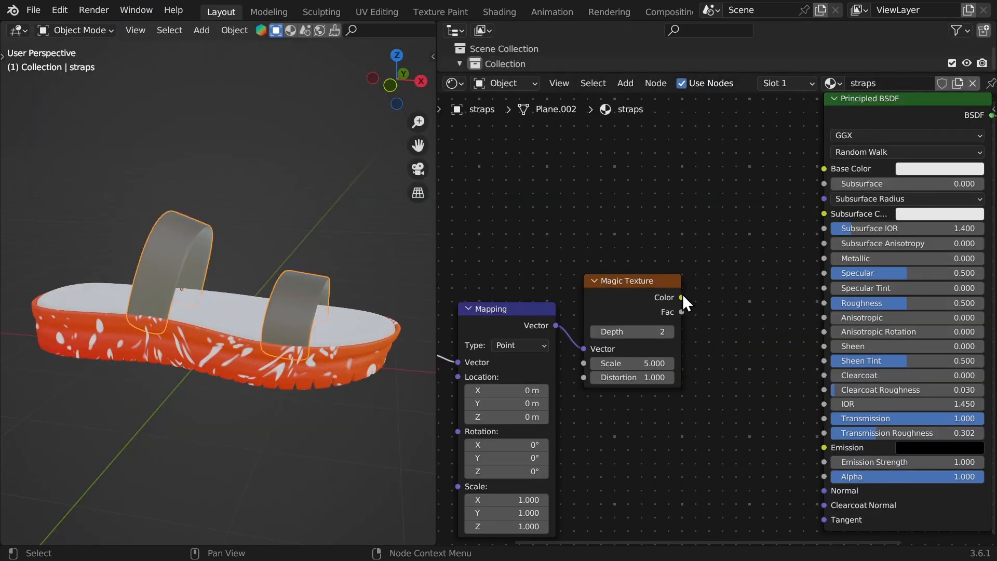
Link the Magic Texture's Color to the Principled BSDF's Roughness and raise the texture's Scale to about 101.300.
{"action": "left_click_drag", "start_coordinate": [681, 297], "coordinate": [824, 302]}
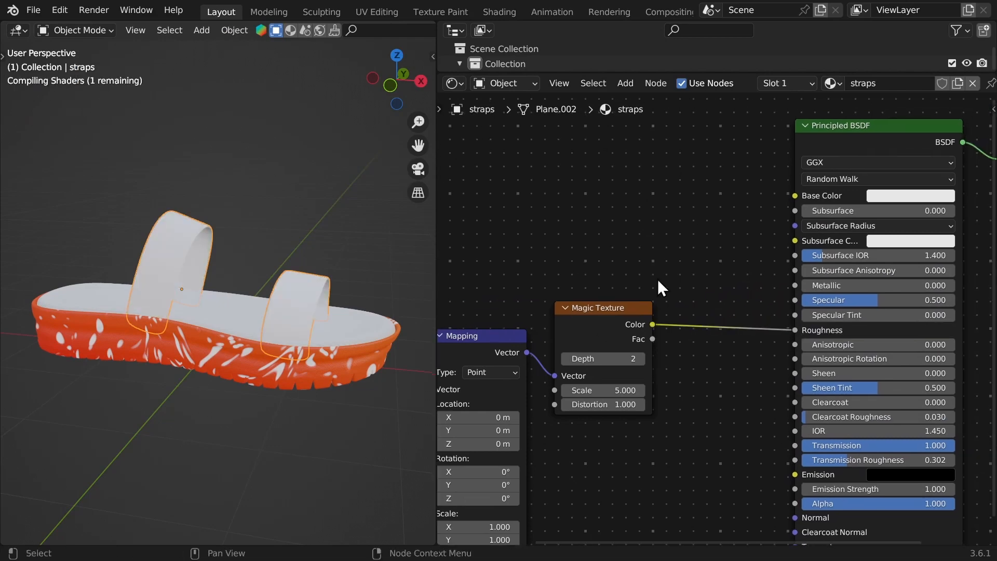
{"action": "left_click_drag", "start_coordinate": [818, 385], "coordinate": [845, 384]}
{"action": "scroll", "coordinate": [312, 296], "scroll_direction": "up", "scroll_amount": 5}
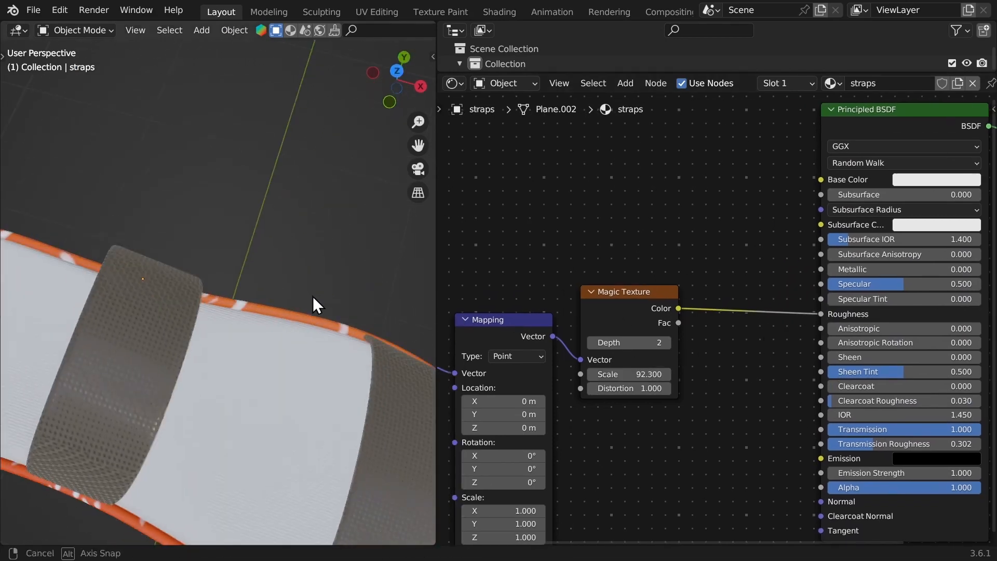
{"action": "middle_click_drag", "start_coordinate": [312, 296], "coordinate": [334, 232]}
{"action": "scroll", "coordinate": [334, 232], "scroll_direction": "down", "scroll_amount": 5}
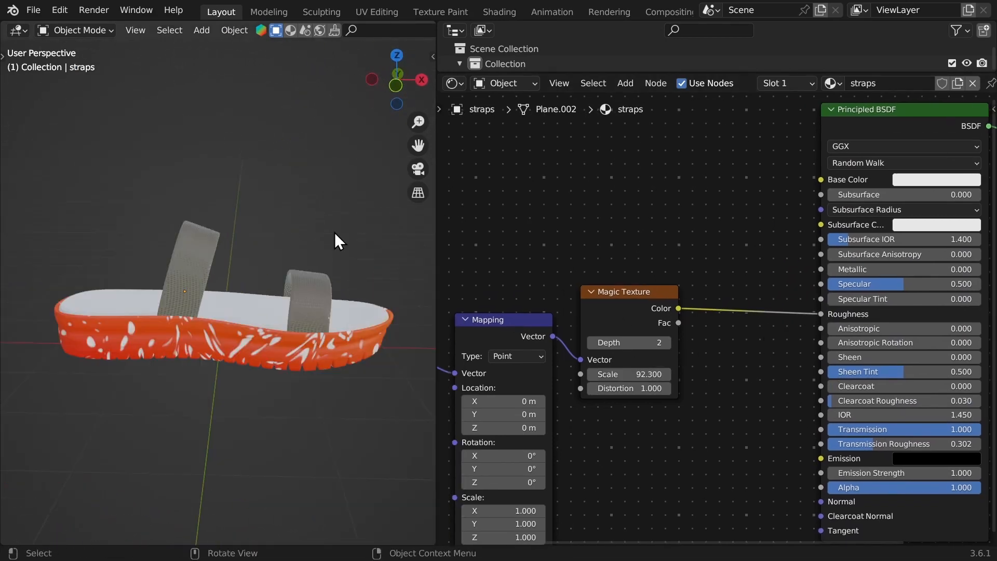
{"action": "left_click_drag", "start_coordinate": [622, 372], "coordinate": [628, 372]}
{"action": "left_click_drag", "start_coordinate": [623, 304], "coordinate": [635, 328]}
{"action": "left_click", "coordinate": [621, 267]}
{"action": "middle_click_drag", "start_coordinate": [325, 179], "coordinate": [363, 197]}
{"action": "middle_click_drag", "start_coordinate": [651, 310], "coordinate": [631, 260]}
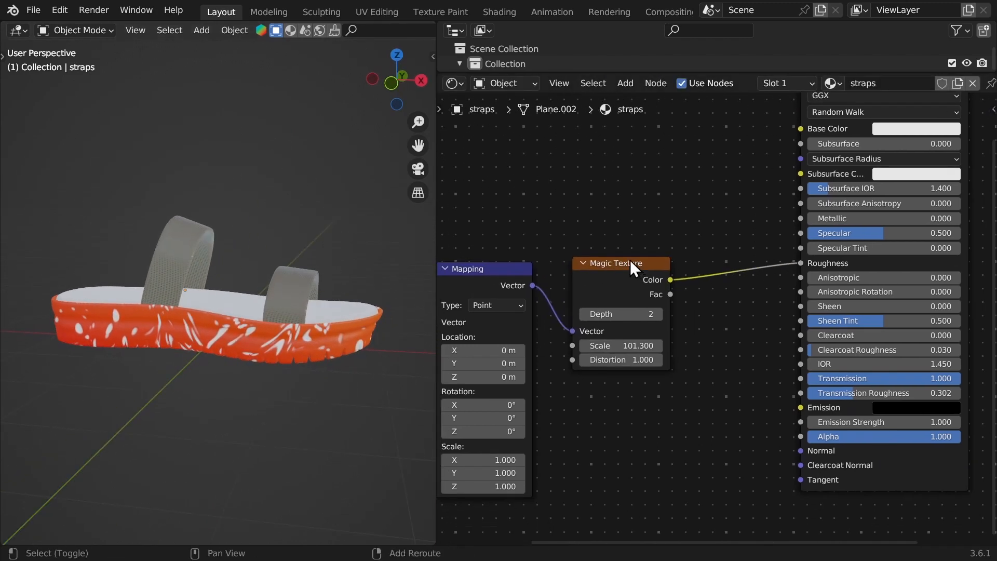
Add a Bump node feeding the Principled BSDF's Normal and link the Magic Texture's Fac to its Height input.
{"action": "key", "text": "shift+a"}
{"action": "type", "text": "bu"}
{"action": "key", "text": "Return"}
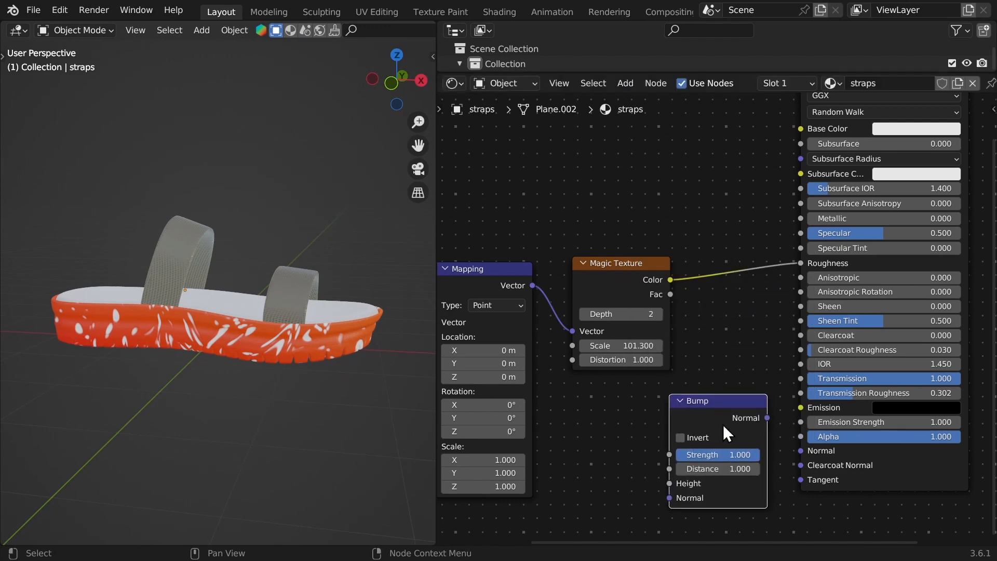
{"action": "left_click", "coordinate": [723, 424]}
{"action": "left_click_drag", "start_coordinate": [767, 417], "coordinate": [796, 450]}
{"action": "left_click_drag", "start_coordinate": [633, 265], "coordinate": [612, 279]}
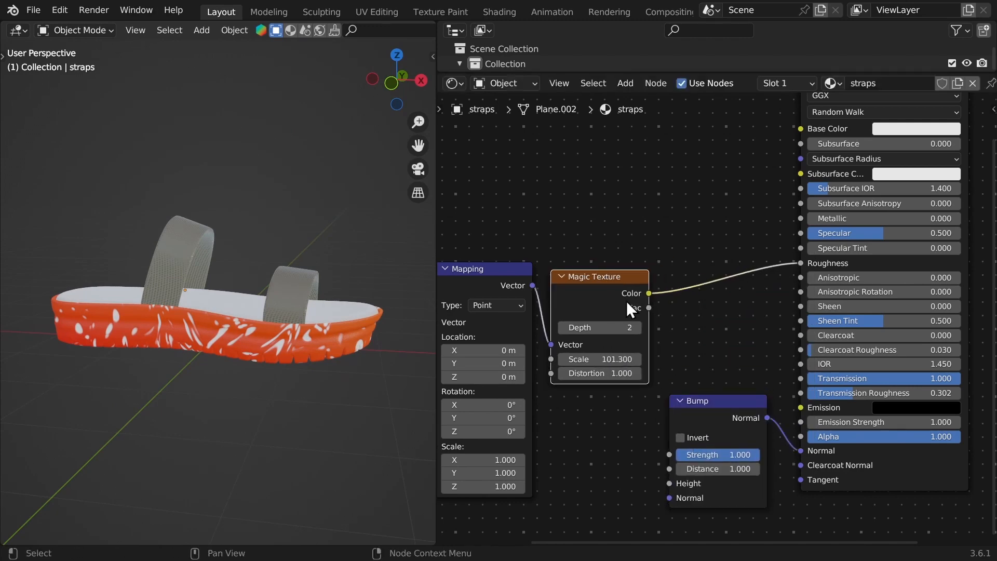
{"action": "left_click_drag", "start_coordinate": [650, 308], "coordinate": [669, 484]}
Set the straps material's Bump node to a Strength of 0.200 and a Distance of 0.01.
{"action": "scroll", "coordinate": [684, 294], "scroll_direction": "up", "scroll_amount": 5}
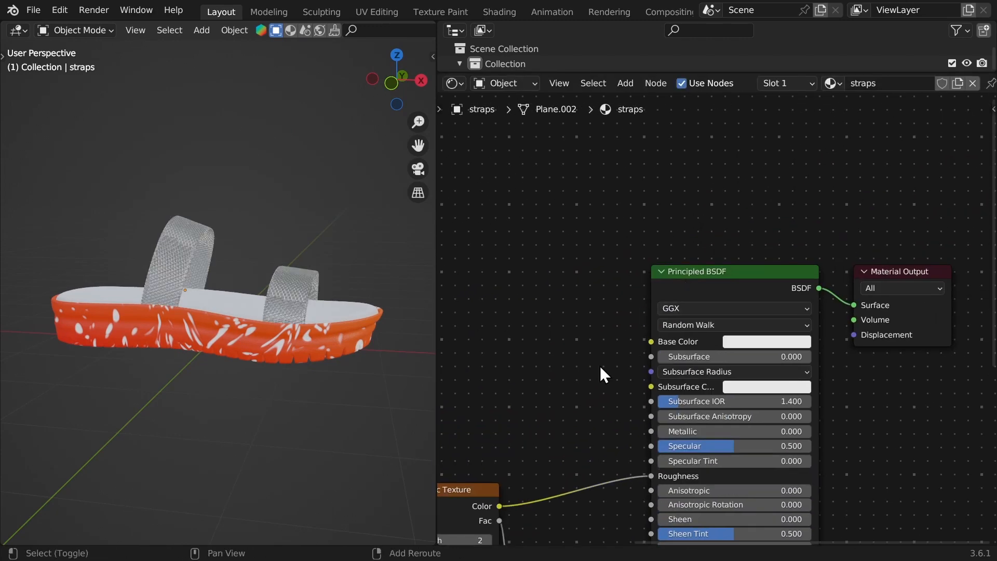
{"action": "scroll", "coordinate": [643, 308], "scroll_direction": "down", "scroll_amount": 6}
{"action": "scroll", "coordinate": [646, 385], "scroll_direction": "up", "scroll_amount": 1}
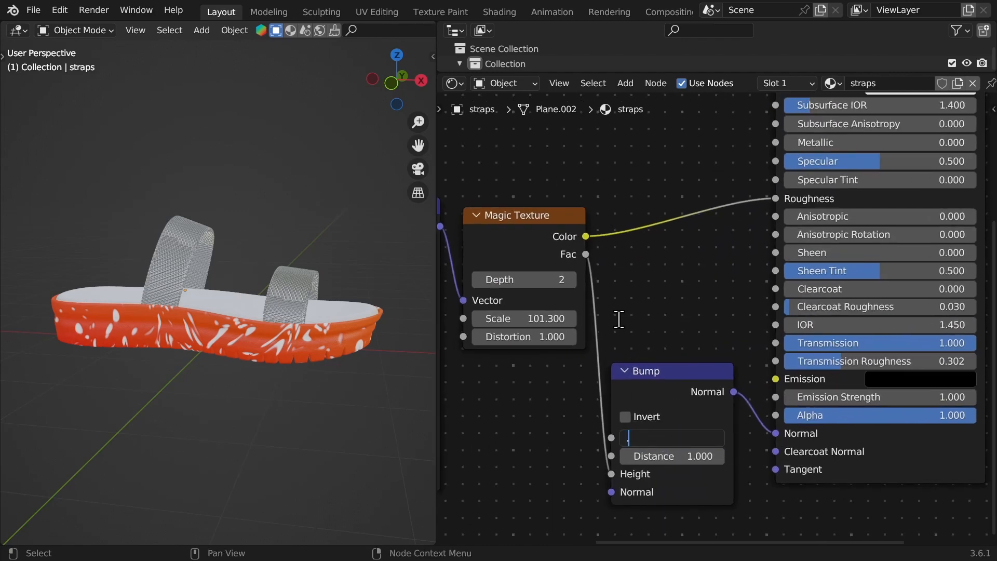
{"action": "key", "text": "Return"}
{"action": "middle_click_drag", "start_coordinate": [630, 353], "coordinate": [644, 289]}
{"action": "left_click", "coordinate": [683, 393]}
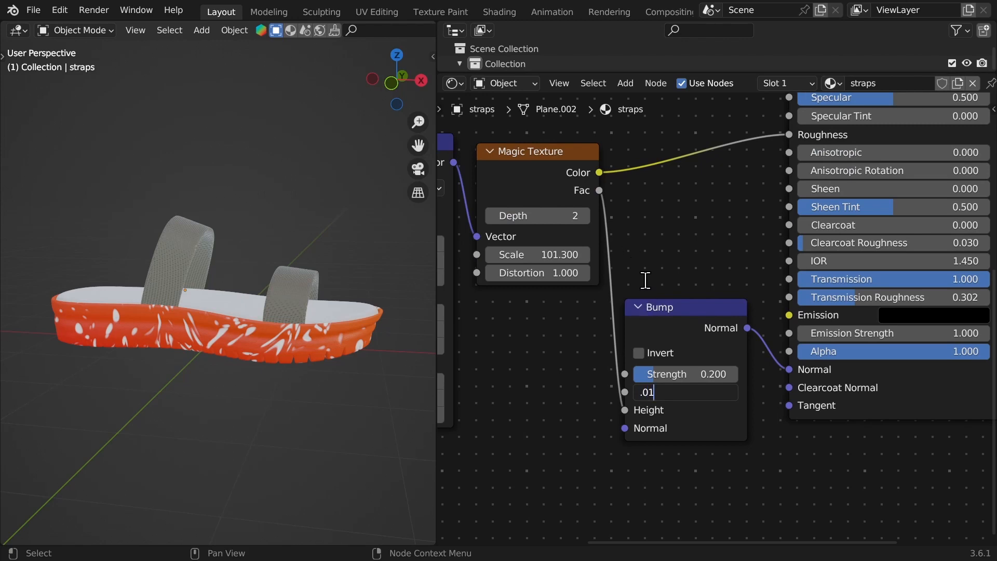
{"action": "key", "text": "Return"}
Maximize the 3D viewport and parent the straps to the sole with Object (Keep Transform).
{"action": "key", "text": "ctrl+space"}
{"action": "middle_click_drag", "start_coordinate": [395, 333], "coordinate": [507, 213]}
{"action": "scroll", "coordinate": [493, 205], "scroll_direction": "up", "scroll_amount": 2}
{"action": "left_click", "coordinate": [463, 193]}
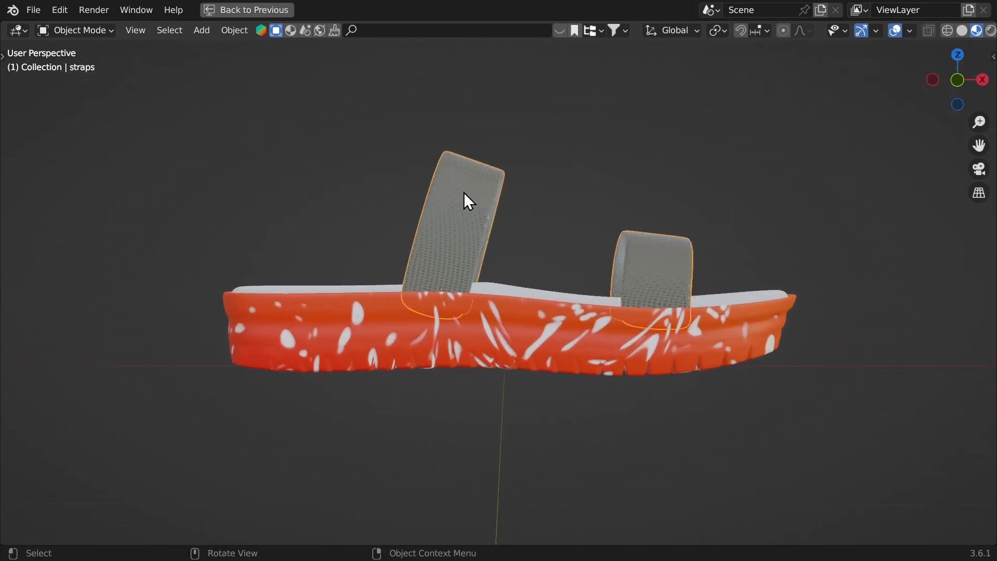
{"action": "left_click", "coordinate": [542, 314], "text": "shift"}
{"action": "key", "text": "ctrl+p"}
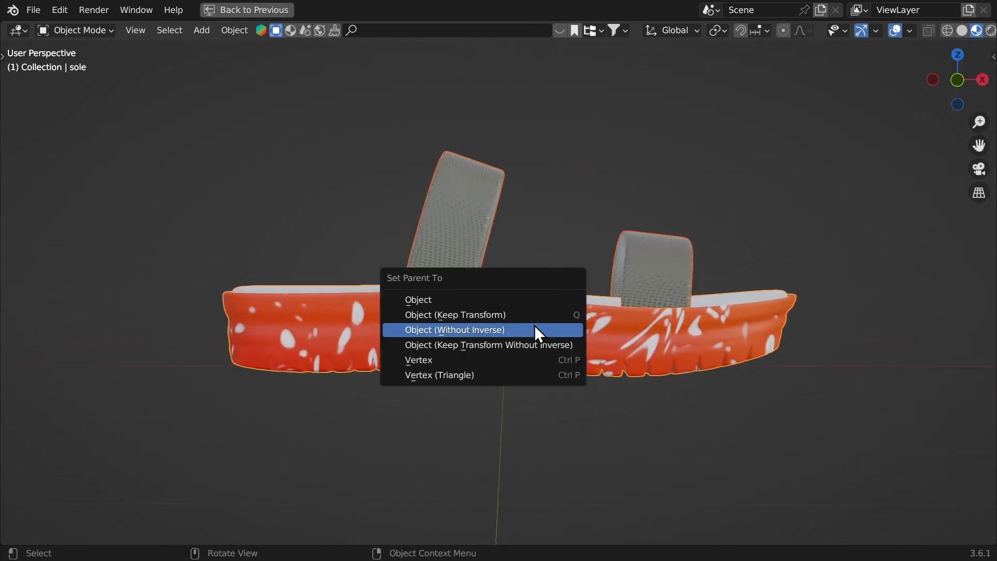
{"action": "left_click", "coordinate": [510, 313]}
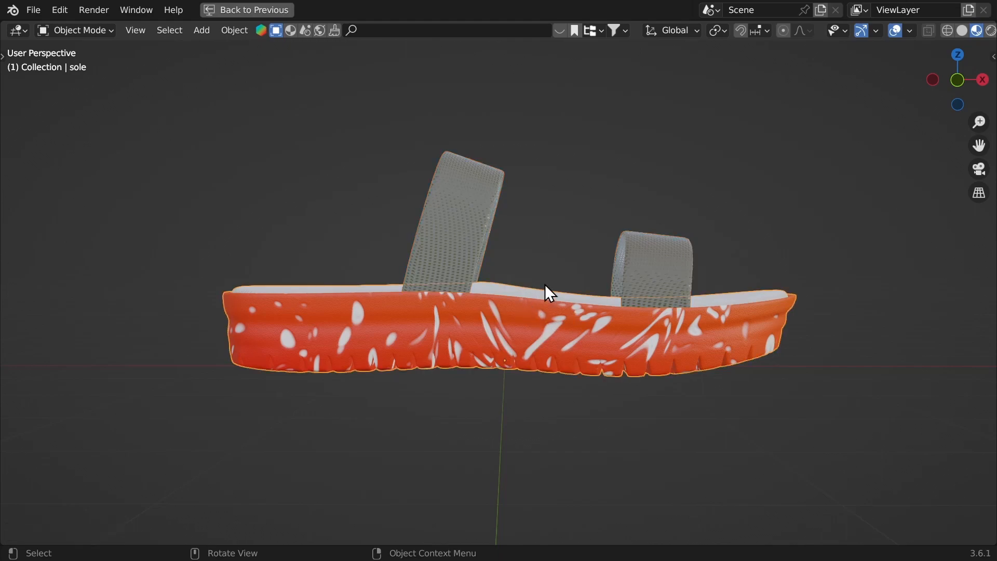
{"action": "key", "text": "r"}
{"action": "key", "text": "r"}
{"action": "key", "text": "Escape"}
{"action": "middle_click_drag", "start_coordinate": [576, 201], "coordinate": [559, 217]}
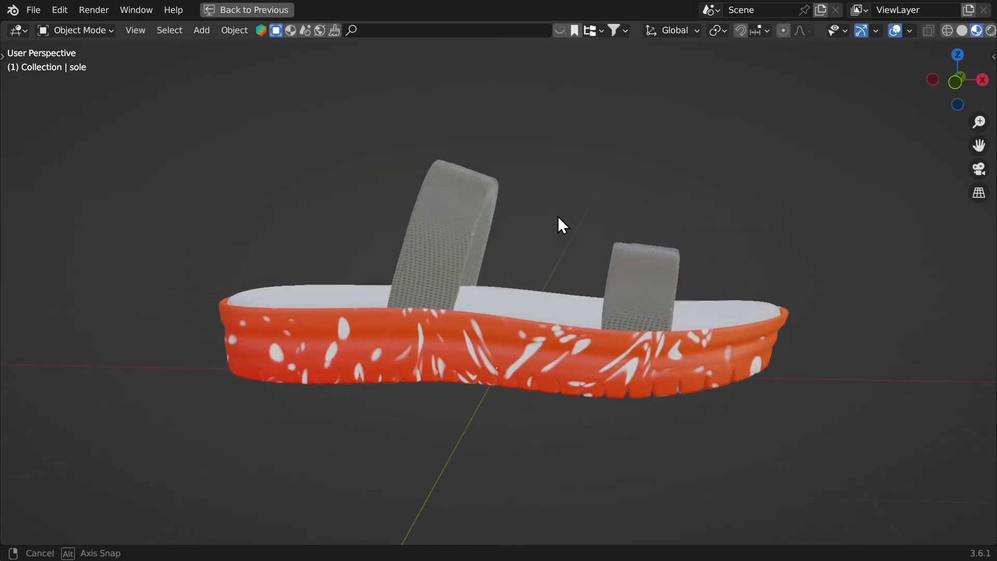
Restore the multi-area workspace, showing the sole's modifier properties beside a widened 3D viewport.
{"action": "key", "text": "ctrl+alt+space"}
{"action": "left_click", "coordinate": [455, 82]}
{"action": "left_click", "coordinate": [934, 140]}
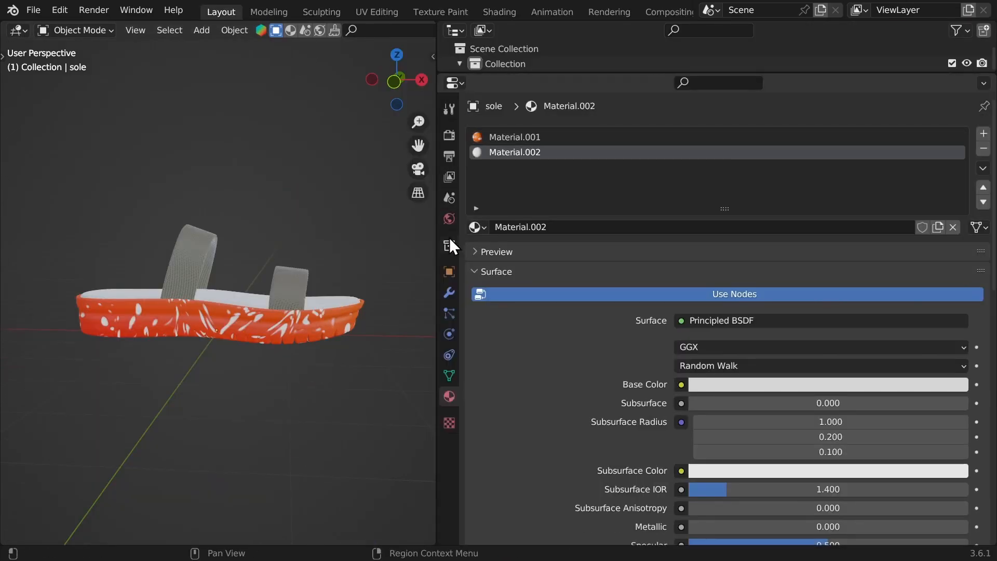
{"action": "left_click", "coordinate": [449, 292]}
{"action": "left_click_drag", "start_coordinate": [436, 229], "coordinate": [746, 274]}
{"action": "scroll", "coordinate": [544, 257], "scroll_direction": "down", "scroll_amount": 3}
{"action": "middle_click_drag", "start_coordinate": [543, 257], "coordinate": [535, 333]}
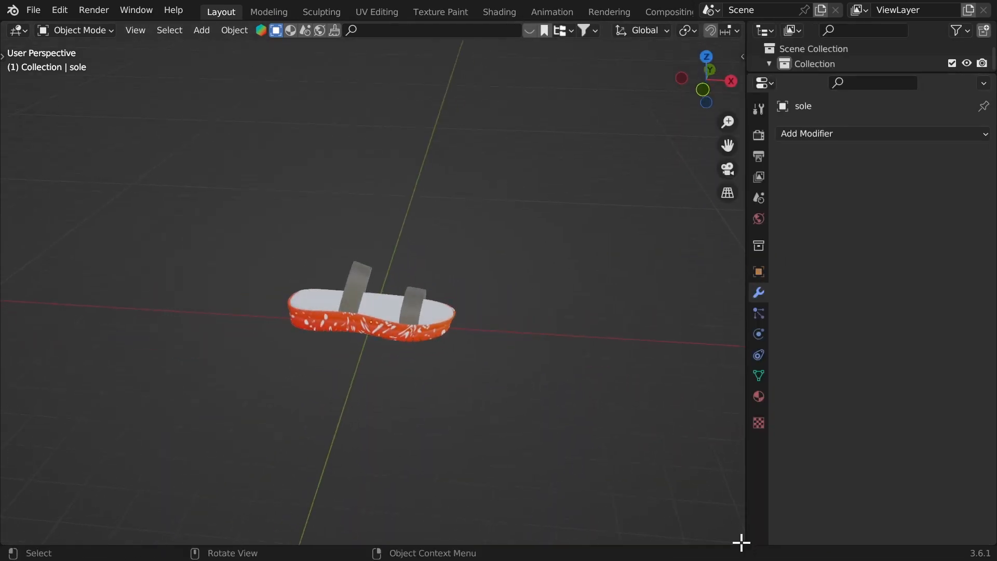
Split the 3D viewport horizontally and turn the lower area into a Timeline with its channel list collapsed.
{"action": "left_click_drag", "start_coordinate": [742, 542], "coordinate": [137, 340]}
{"action": "left_click", "coordinate": [17, 353]}
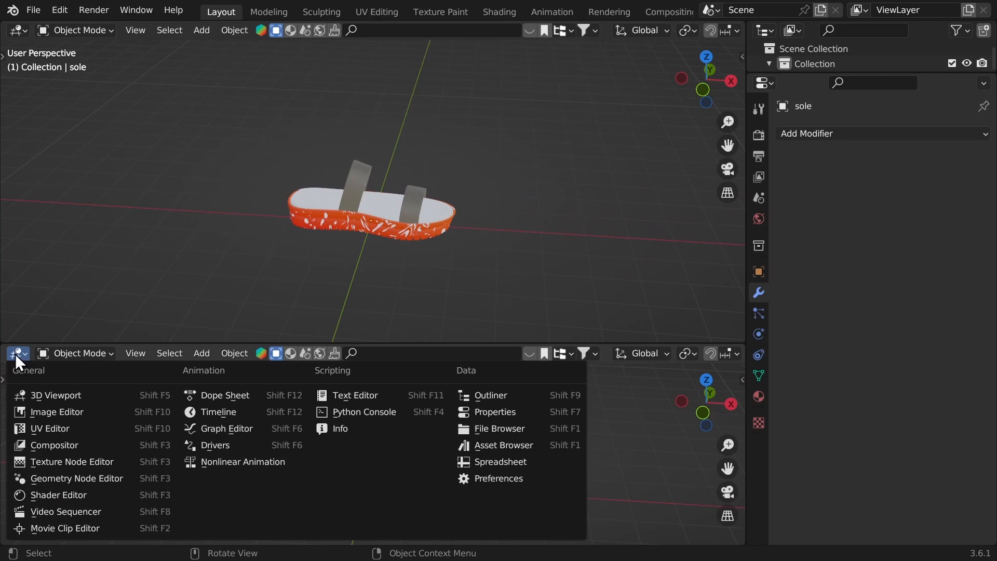
{"action": "left_click", "coordinate": [219, 412]}
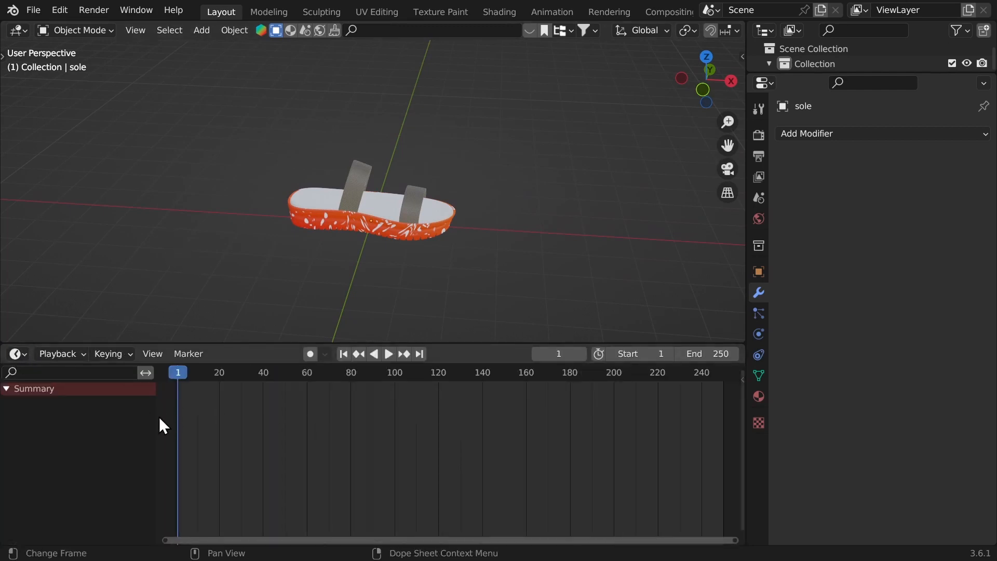
{"action": "left_click_drag", "start_coordinate": [155, 413], "coordinate": [5, 418]}
{"action": "middle_click_drag", "start_coordinate": [232, 419], "coordinate": [207, 412], "text": "ctrl"}
Save the file and add a plane mesh to the scene.
{"action": "middle_click_drag", "start_coordinate": [247, 259], "coordinate": [217, 120]}
{"action": "key", "text": "ctrl+s"}
{"action": "key", "text": "shift+a"}
{"action": "left_click", "coordinate": [286, 125]}
{"action": "scroll", "coordinate": [332, 184], "scroll_direction": "down", "scroll_amount": 3}
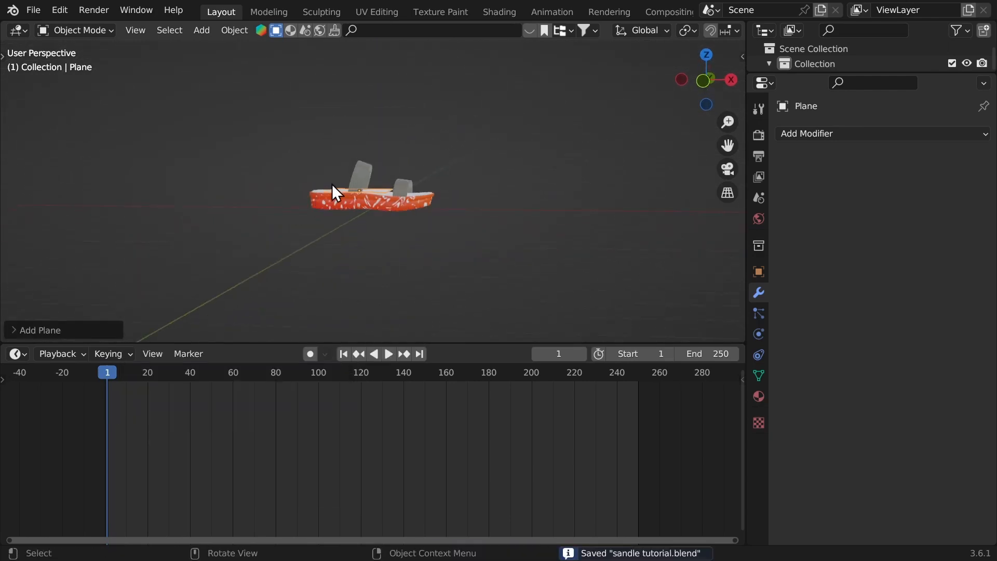
Reset the 3D cursor to the world origin and snap the plane to it.
{"action": "middle_click_drag", "start_coordinate": [332, 184], "coordinate": [311, 196]}
{"action": "key", "text": "shift+s"}
{"action": "left_click", "coordinate": [381, 80]}
{"action": "key", "text": "shift+s"}
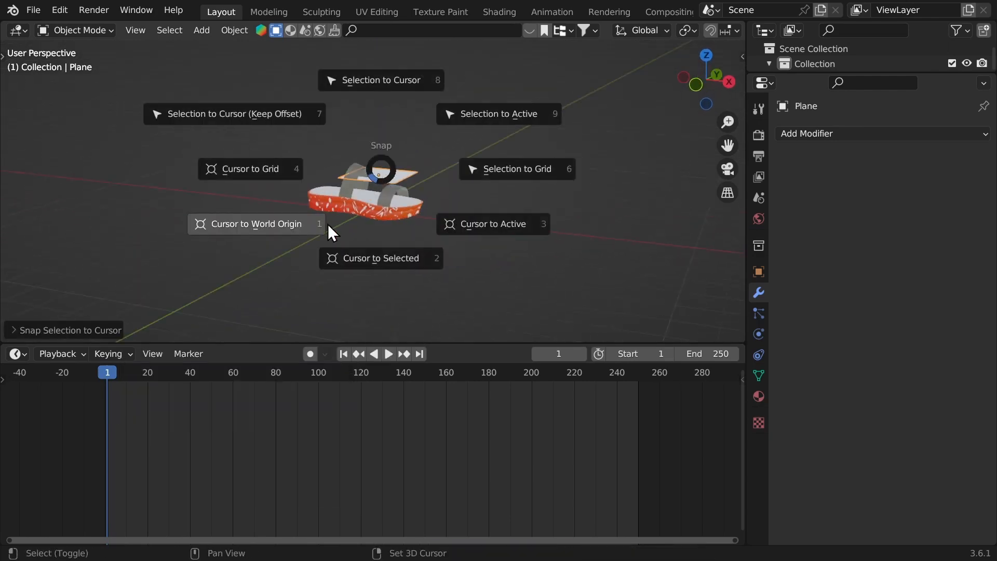
{"action": "left_click", "coordinate": [219, 250]}
{"action": "middle_click_drag", "start_coordinate": [219, 251], "coordinate": [250, 256]}
{"action": "key", "text": "shift+s"}
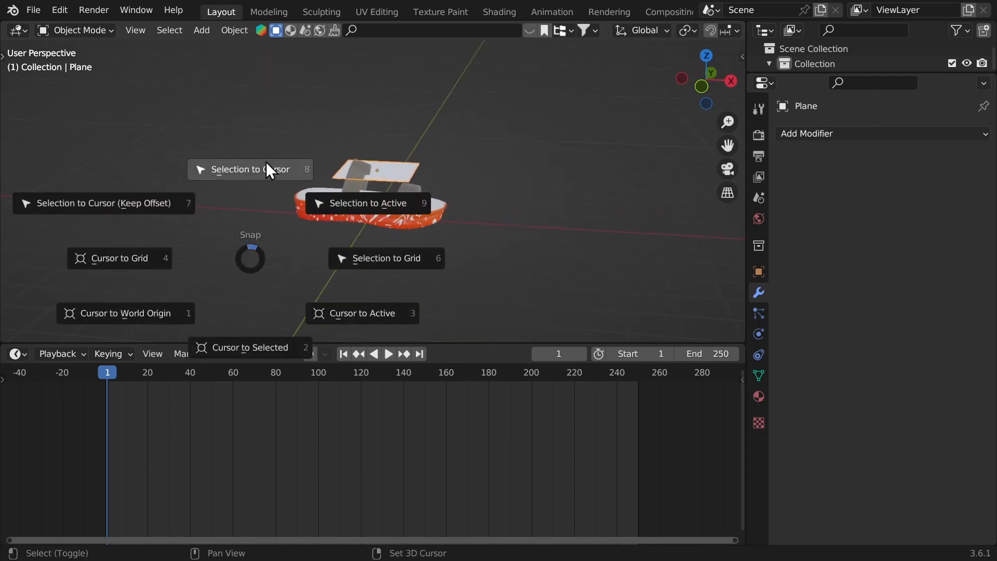
{"action": "left_click", "coordinate": [254, 143]}
{"action": "middle_click_drag", "start_coordinate": [306, 175], "coordinate": [317, 178]}
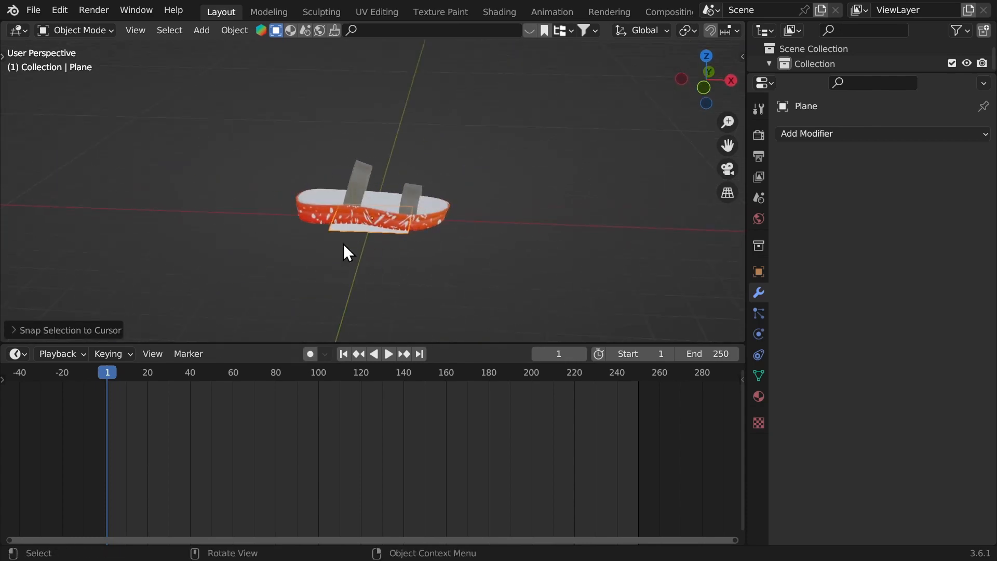
Scale the plane up into a large floor extending well beyond the sandal on all sides.
{"action": "scroll", "coordinate": [357, 245], "scroll_direction": "down", "scroll_amount": 3}
{"action": "key", "text": "s"}
{"action": "left_click", "coordinate": [59, 222]}
{"action": "key", "text": "s"}
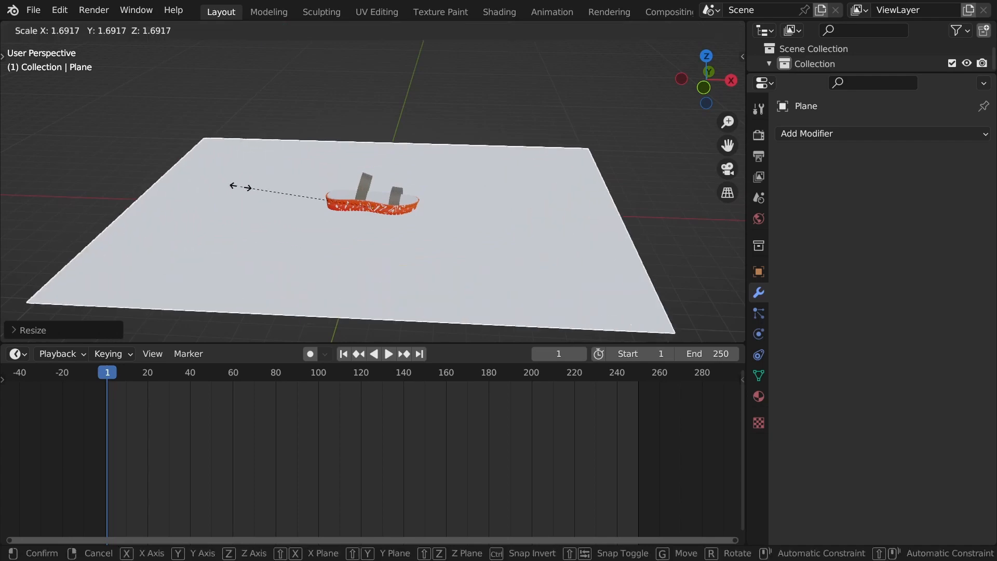
{"action": "left_click", "coordinate": [231, 186]}
Extrude the plane's back edge upward along Z to form a backdrop wall behind the sandal.
{"action": "key", "text": "Tab"}
{"action": "middle_click_drag", "start_coordinate": [357, 137], "coordinate": [354, 138]}
{"action": "key", "text": "2"}
{"action": "left_click", "coordinate": [356, 138]}
{"action": "middle_click_drag", "start_coordinate": [349, 228], "coordinate": [332, 167]}
{"action": "key", "text": "e"}
{"action": "key", "text": "z"}
{"action": "left_click", "coordinate": [279, 81]}
Move the wall's top edge along Z to adjust the backdrop height and return to Object Mode.
{"action": "scroll", "coordinate": [349, 193], "scroll_direction": "down", "scroll_amount": 5}
{"action": "scroll", "coordinate": [345, 185], "scroll_direction": "up", "scroll_amount": 1}
{"action": "key", "text": "g"}
{"action": "key", "text": "z"}
{"action": "left_click", "coordinate": [327, 141]}
{"action": "key", "text": "Tab"}
Add a Bevel modifier to the backdrop with an amount of 0.25 m and 20 segments.
{"action": "scroll", "coordinate": [322, 208], "scroll_direction": "up", "scroll_amount": 10}
{"action": "scroll", "coordinate": [332, 168], "scroll_direction": "down", "scroll_amount": 6}
{"action": "left_click", "coordinate": [826, 134]}
{"action": "left_click", "coordinate": [684, 194]}
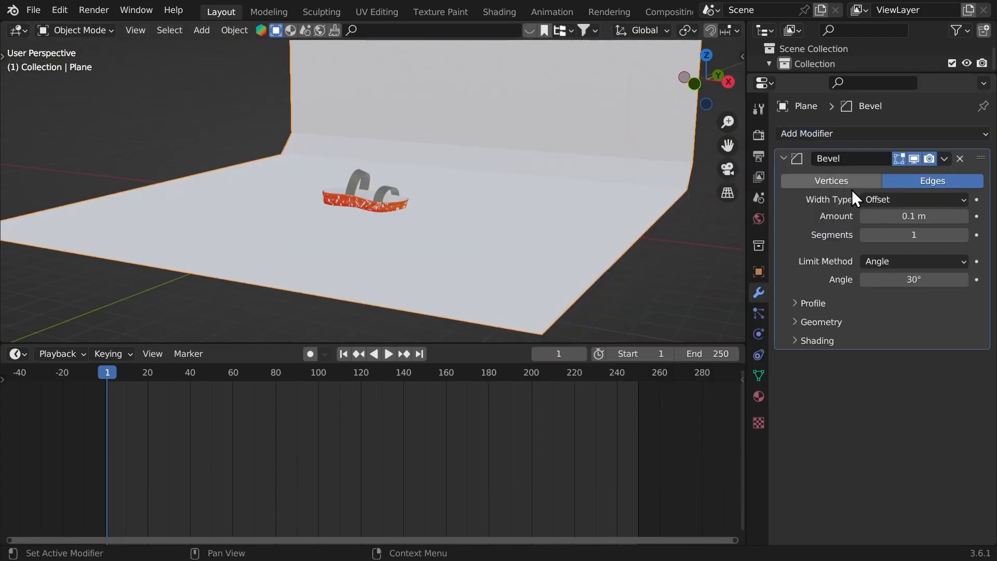
{"action": "left_click_drag", "start_coordinate": [883, 216], "coordinate": [909, 233]}
Shade the backdrop smooth and apply its Bevel modifier.
{"action": "right_click", "coordinate": [601, 112]}
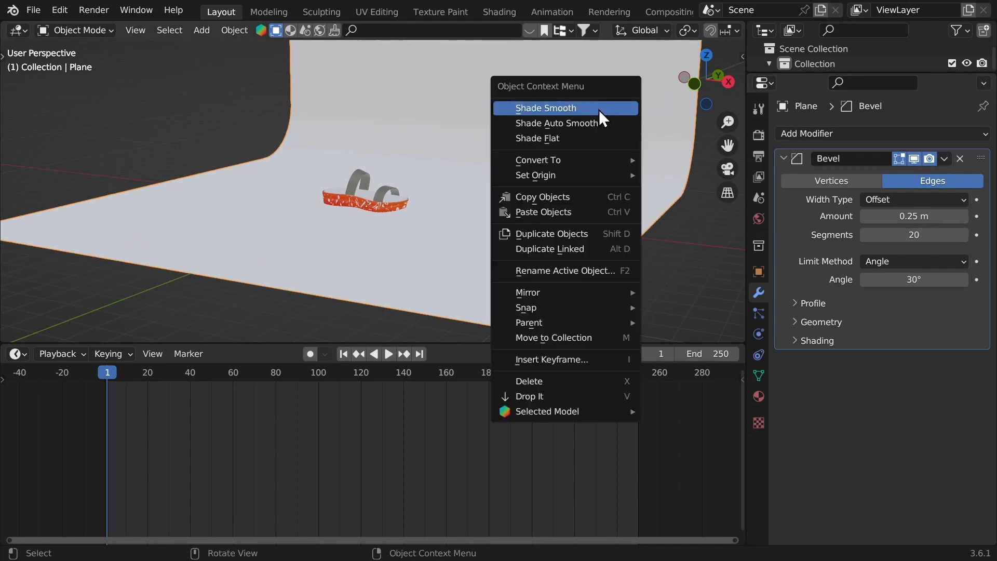
{"action": "left_click", "coordinate": [600, 106]}
{"action": "key", "text": "ctrl+a"}
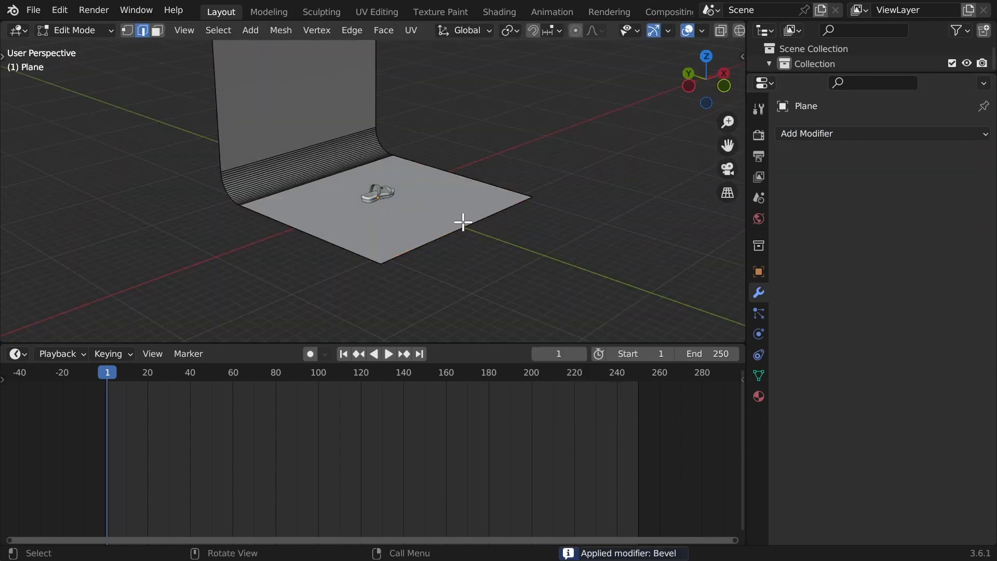
Extend the backdrop floor's front edge outward along Y and shift the whole backdrop along Y.
{"action": "scroll", "coordinate": [461, 228], "scroll_direction": "down", "scroll_amount": 2}
{"action": "middle_click_drag", "start_coordinate": [457, 229], "coordinate": [443, 213]}
{"action": "key", "text": "g"}
{"action": "key", "text": "y"}
{"action": "left_click", "coordinate": [501, 224]}
{"action": "key", "text": "Tab"}
{"action": "key", "text": "g"}
{"action": "key", "text": "y"}
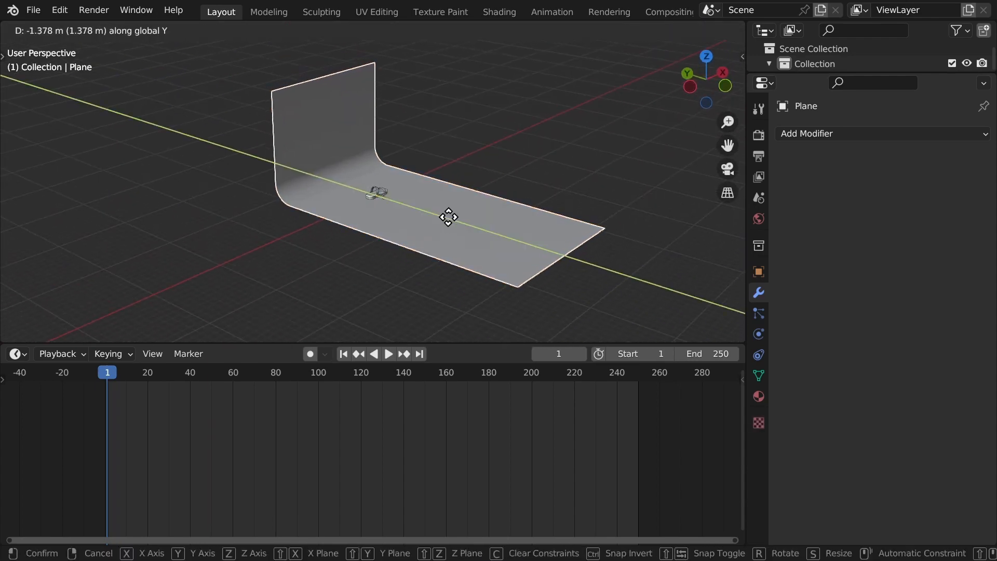
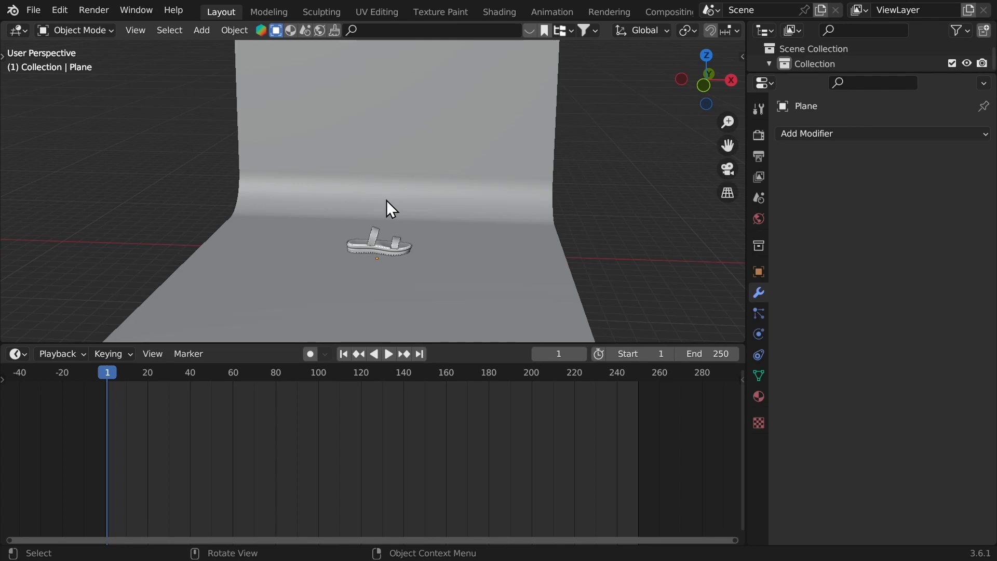
Add an area light and raise it along Z to about 5.2 m above the sandal.
{"action": "key", "text": "shift+a"}
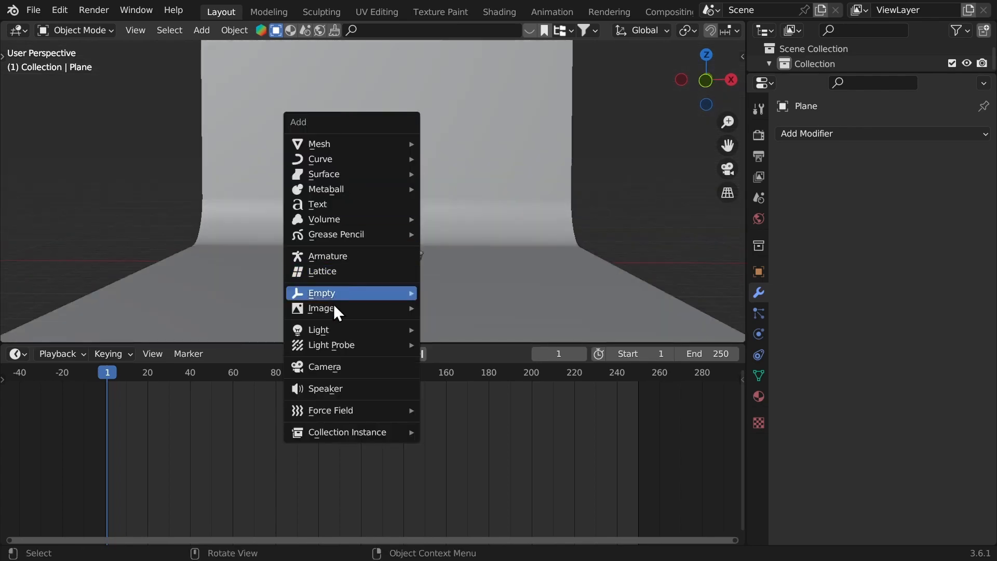
{"action": "mouse_move", "coordinate": [336, 341]}
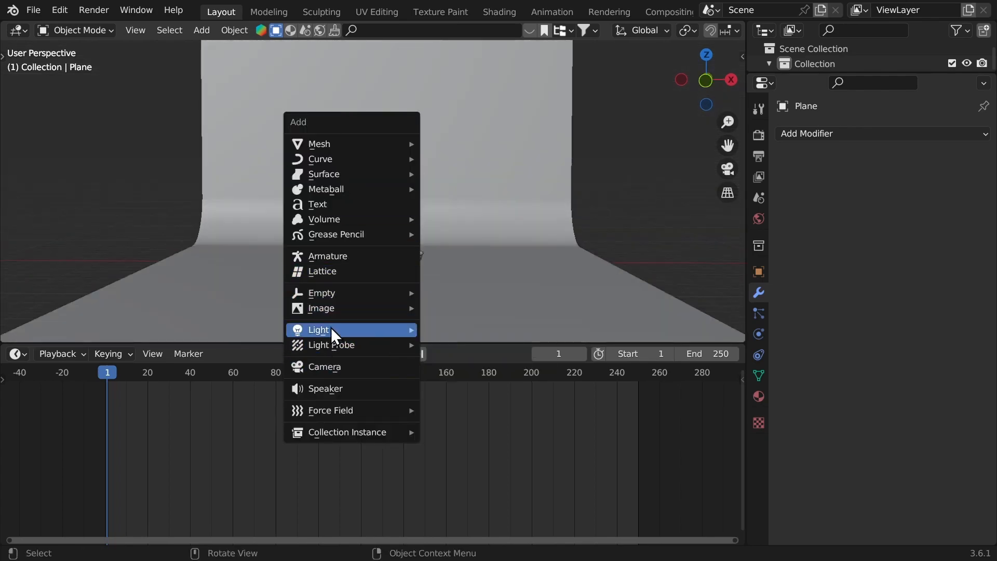
{"action": "mouse_move", "coordinate": [440, 330]}
{"action": "left_click", "coordinate": [452, 378]}
{"action": "key", "text": "g"}
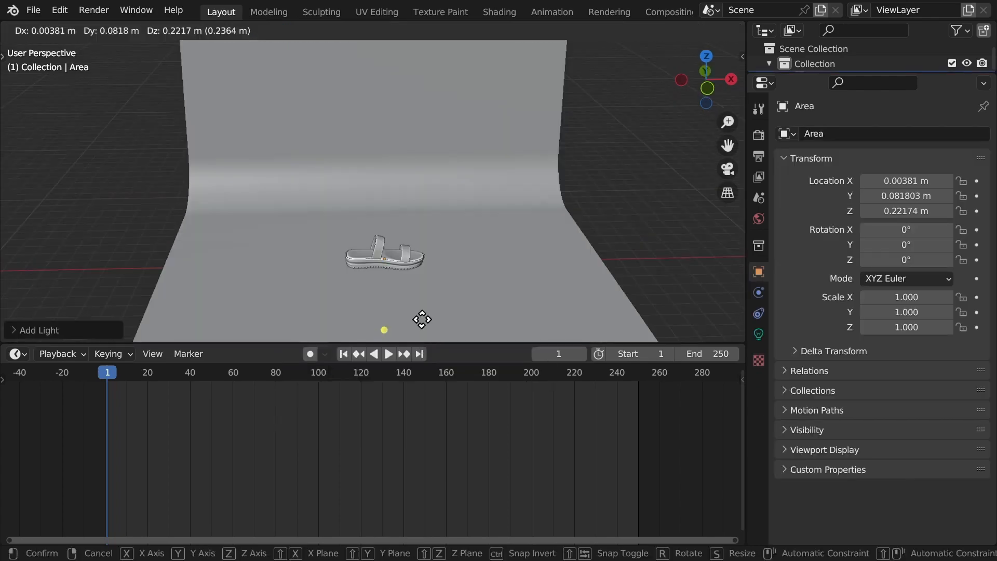
{"action": "key", "text": "z"}
{"action": "left_click", "coordinate": [428, 230]}
Scale the area light into a long thin strip, about 0.28 in Y and 29.3 in X.
{"action": "middle_click_drag", "start_coordinate": [428, 240], "coordinate": [249, 216]}
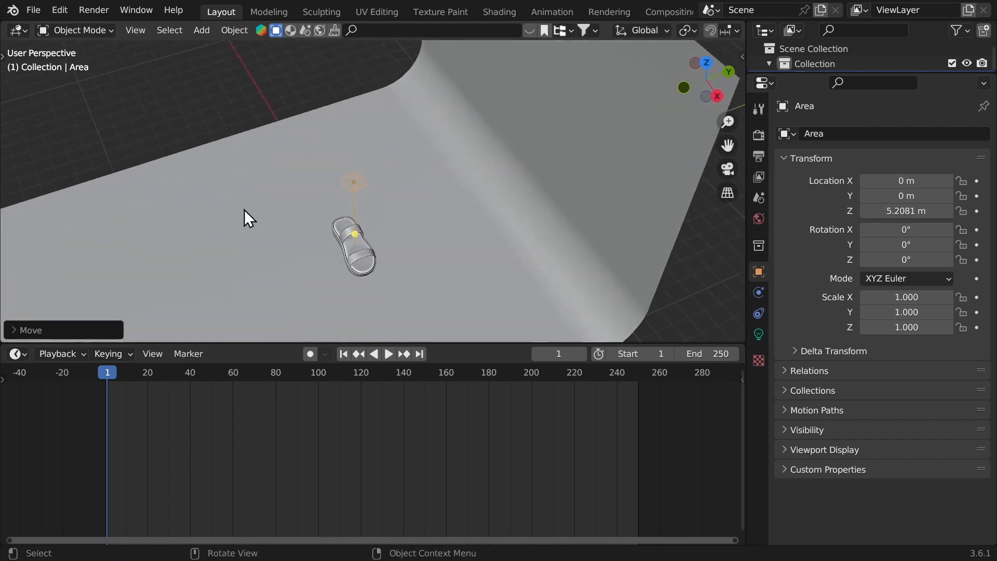
{"action": "key", "text": "s"}
{"action": "key", "text": "y"}
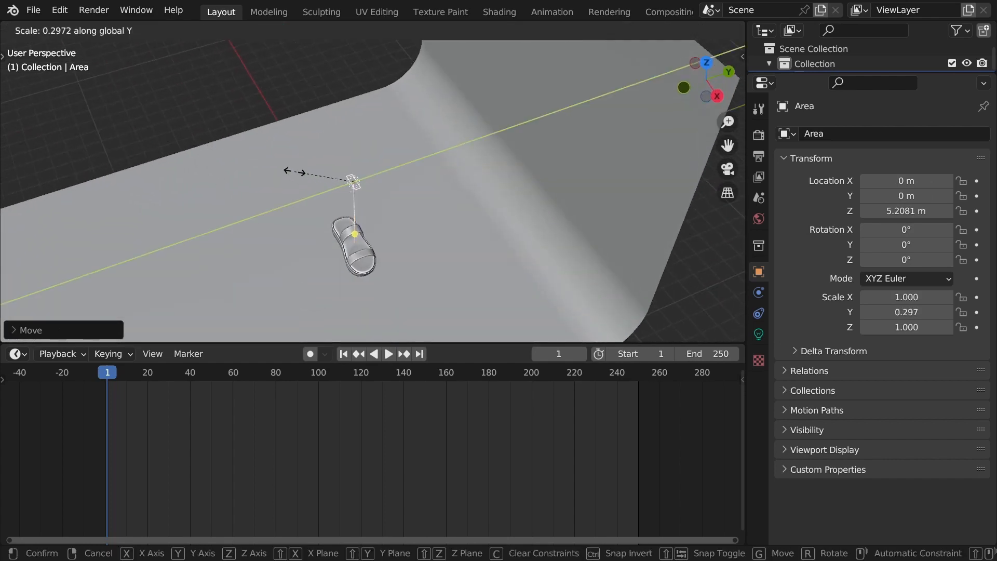
{"action": "left_click", "coordinate": [318, 180]}
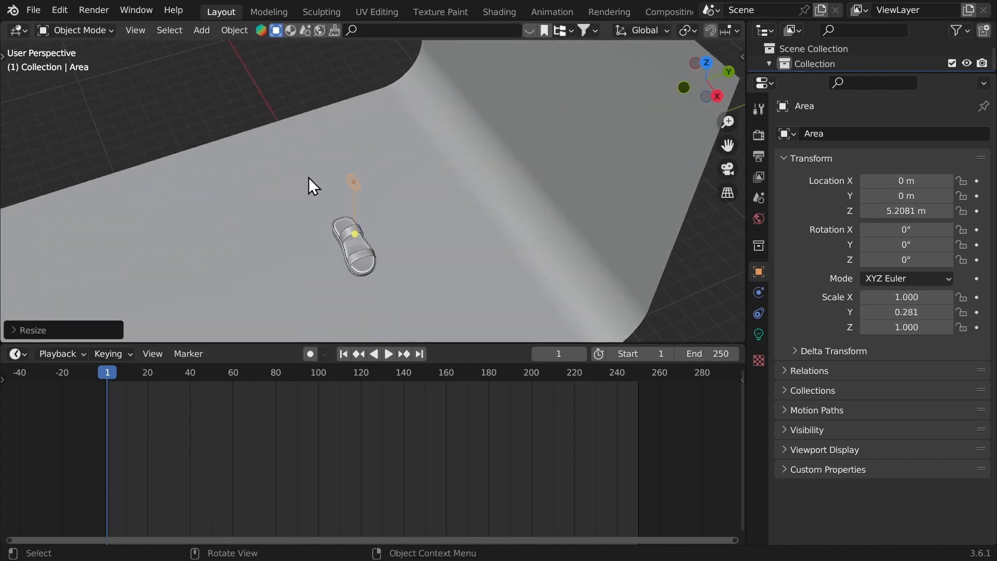
{"action": "key", "text": "s"}
{"action": "key", "text": "x"}
{"action": "left_click", "coordinate": [123, 43]}
{"action": "key", "text": "s"}
{"action": "key", "text": "x"}
{"action": "left_click", "coordinate": [125, 45]}
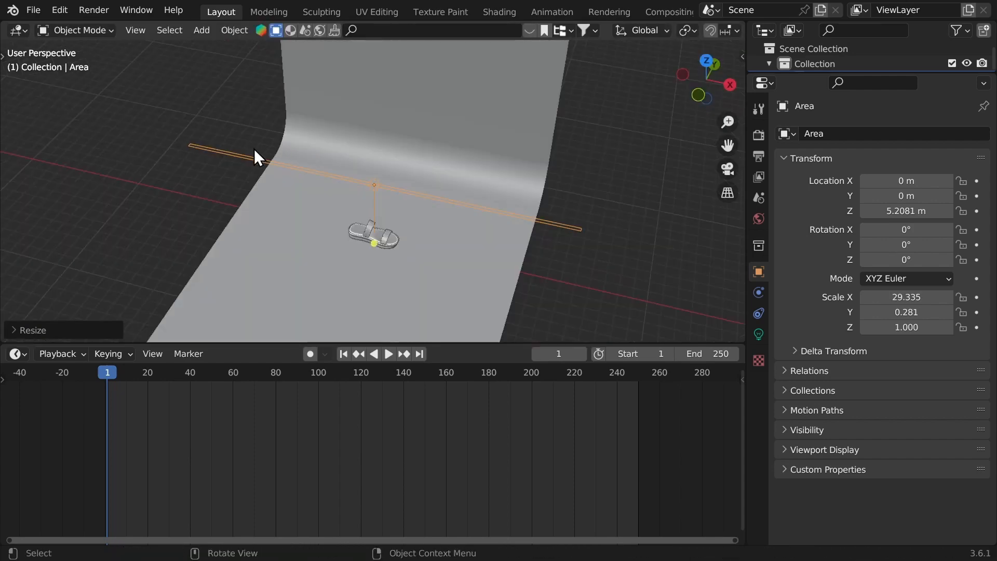
Rotate the strip light about -36° around the Z axis so it crosses the sandal diagonally.
{"action": "key", "text": "r"}
{"action": "key", "text": "z"}
{"action": "left_click", "coordinate": [326, 128]}
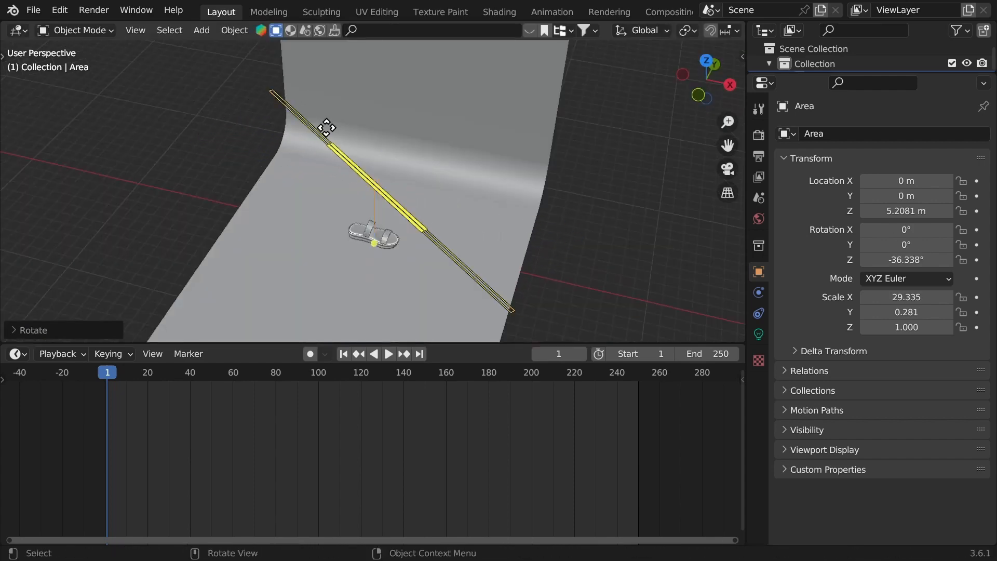
{"action": "middle_click_drag", "start_coordinate": [326, 128], "coordinate": [311, 182]}
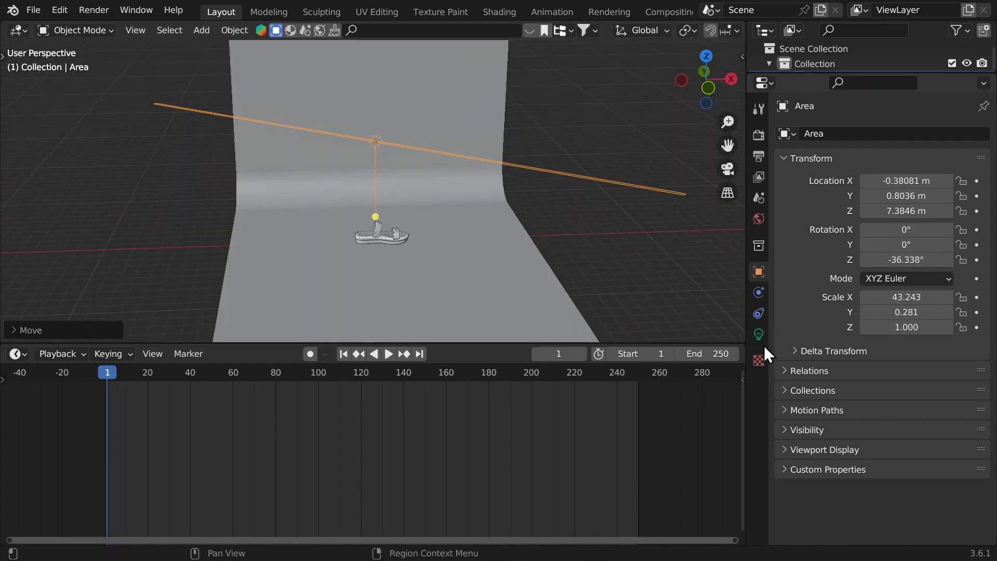
Set the area light's power to 400 W.
{"action": "left_click", "coordinate": [759, 334]}
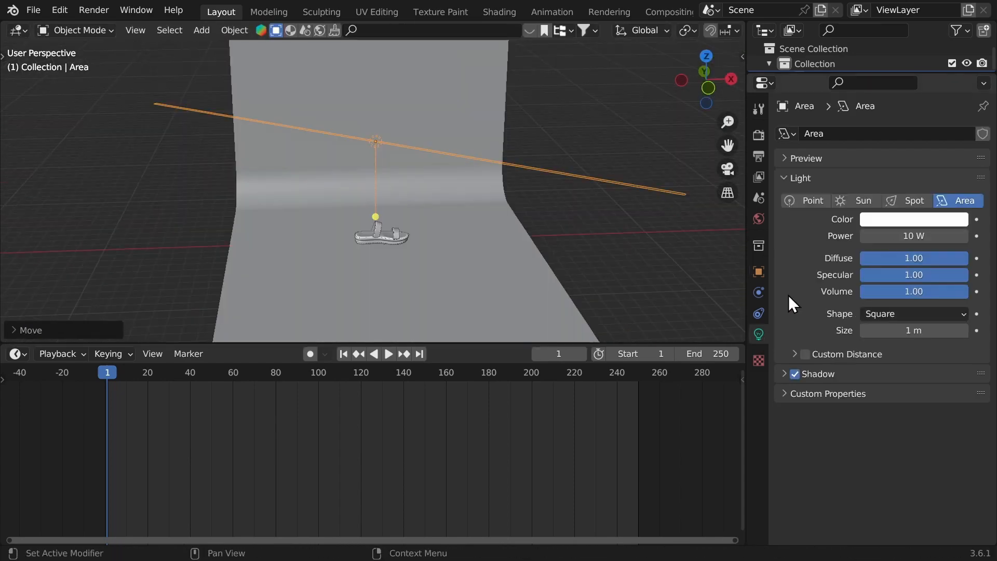
{"action": "left_click", "coordinate": [879, 236]}
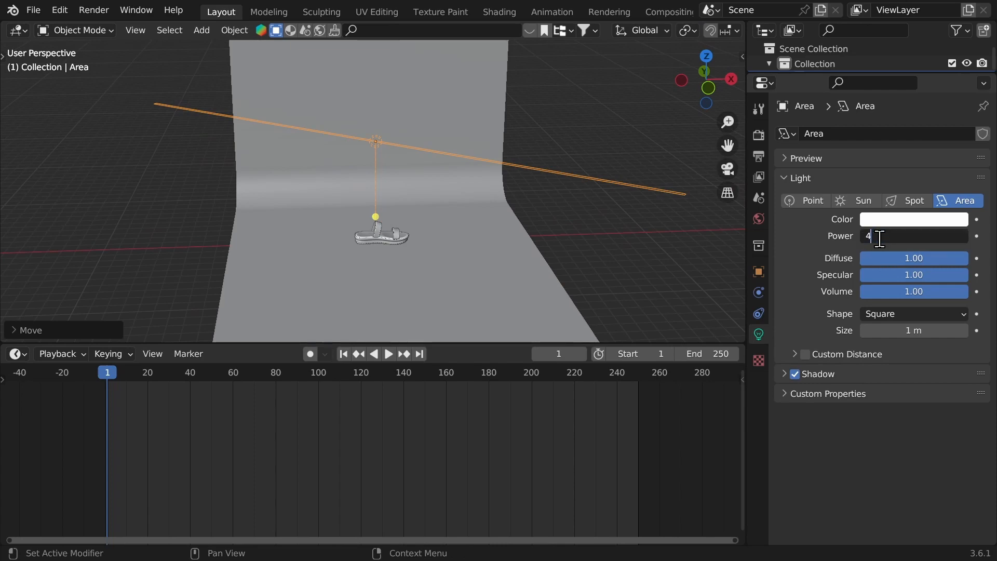
{"action": "key", "text": "Return"}
Switch the render engine to Cycles with GPU Compute as the device.
{"action": "left_click", "coordinate": [758, 134]}
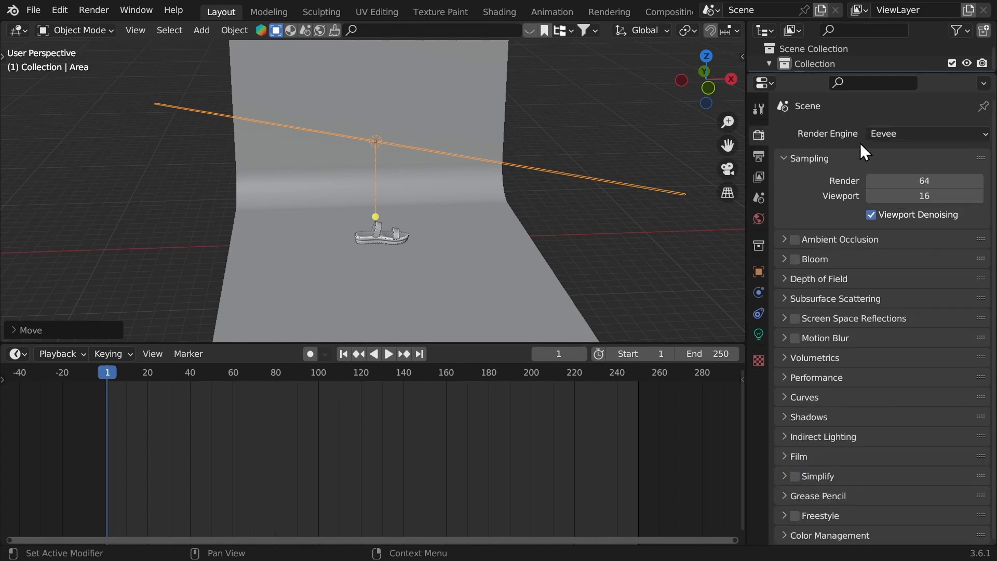
{"action": "left_click", "coordinate": [889, 134]}
{"action": "left_click", "coordinate": [884, 182]}
{"action": "left_click", "coordinate": [890, 173]}
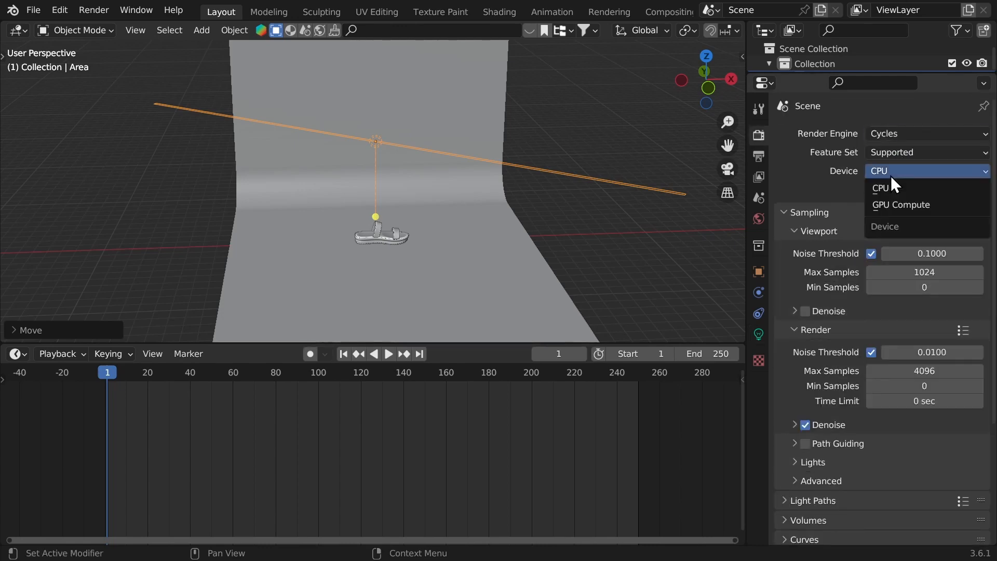
{"action": "left_click", "coordinate": [889, 206]}
Set the maximum samples to 500 for both the final render and the viewport.
{"action": "left_click", "coordinate": [901, 354]}
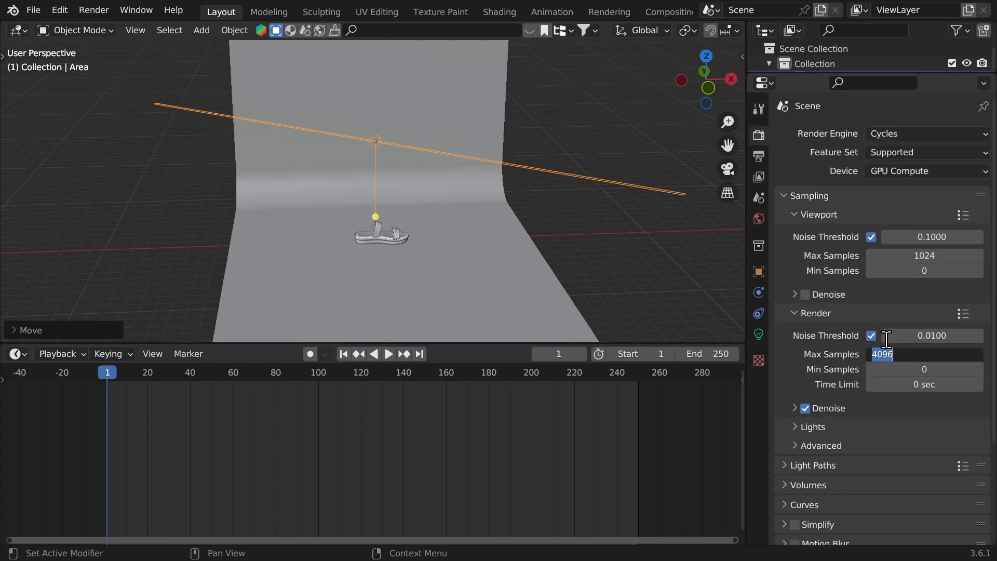
{"action": "type", "text": "500"}
{"action": "key", "text": "Return"}
{"action": "left_click", "coordinate": [868, 255]}
{"action": "type", "text": "500"}
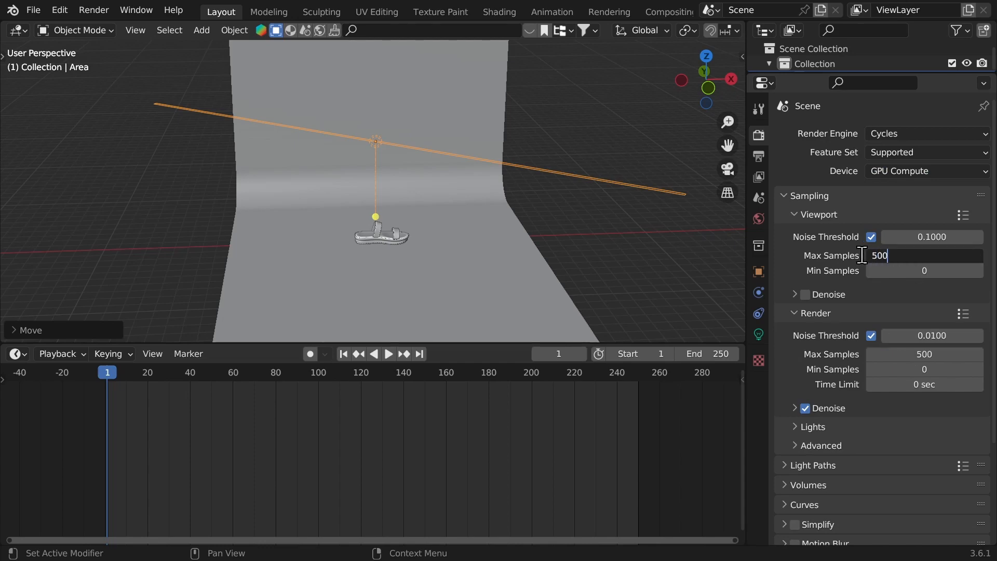
{"action": "key", "text": "Return"}
Set the area light's beam spread to 8°.
{"action": "left_click", "coordinate": [759, 334]}
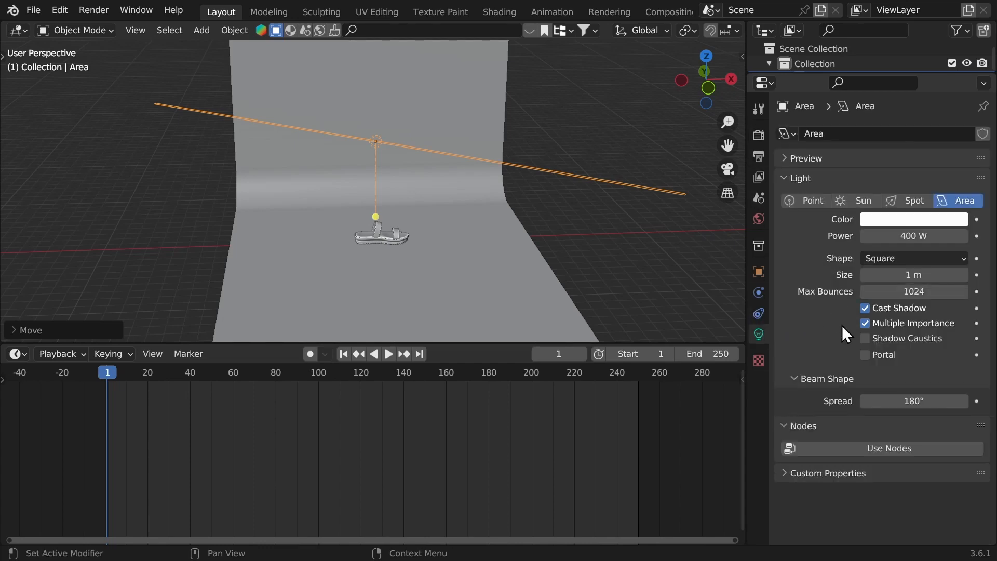
{"action": "left_click", "coordinate": [907, 400]}
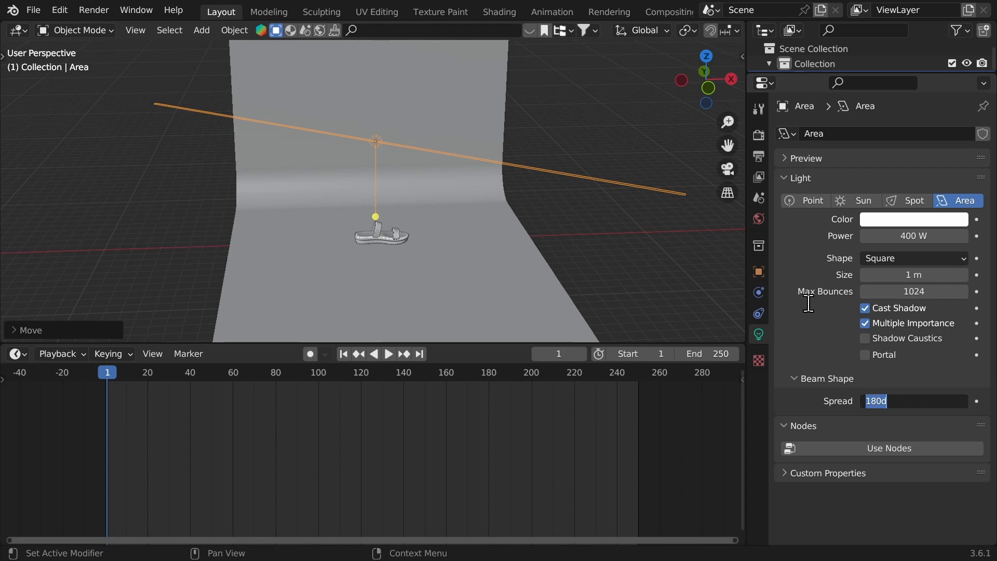
{"action": "type", "text": "8"}
{"action": "key", "text": "Return"}
Show the viewport in rendered shading and set the world background strength to 0.
{"action": "key", "text": "z"}
{"action": "left_click", "coordinate": [460, 104]}
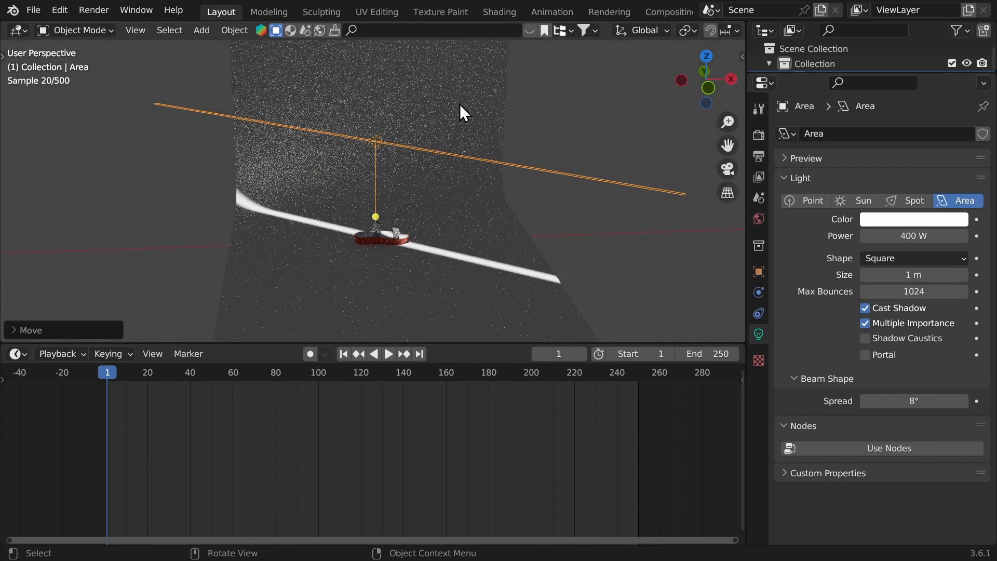
{"action": "left_click", "coordinate": [759, 218]}
{"action": "left_click_drag", "start_coordinate": [928, 252], "coordinate": [852, 246]}
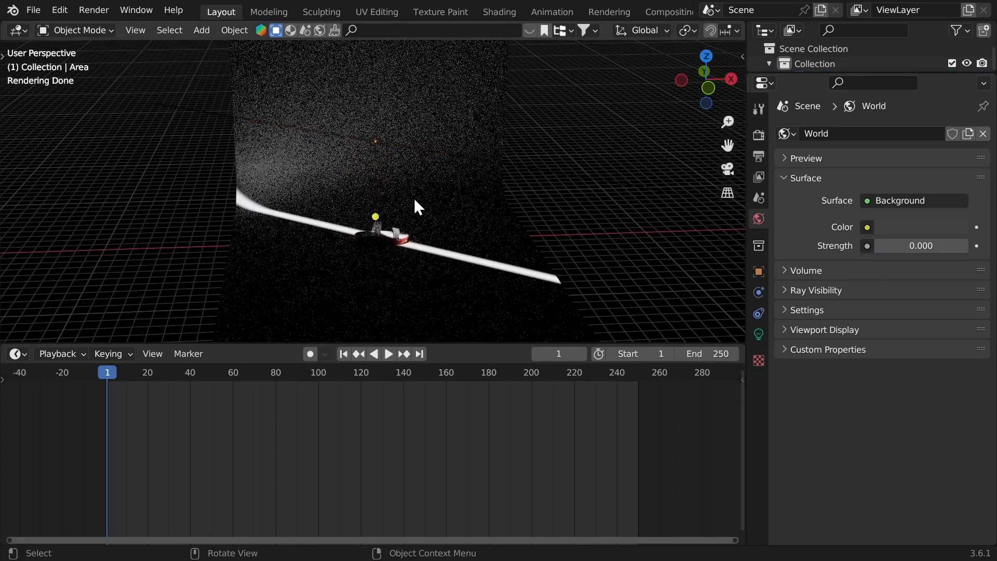
Maximize the 3D viewport and examine up close how the strip light falls on the sandal.
{"action": "scroll", "coordinate": [406, 204], "scroll_direction": "up", "scroll_amount": 7}
{"action": "middle_click_drag", "start_coordinate": [452, 209], "coordinate": [426, 216]}
{"action": "key", "text": "ctrl+space"}
{"action": "middle_click_drag", "start_coordinate": [427, 259], "coordinate": [426, 216], "text": "ctrl"}
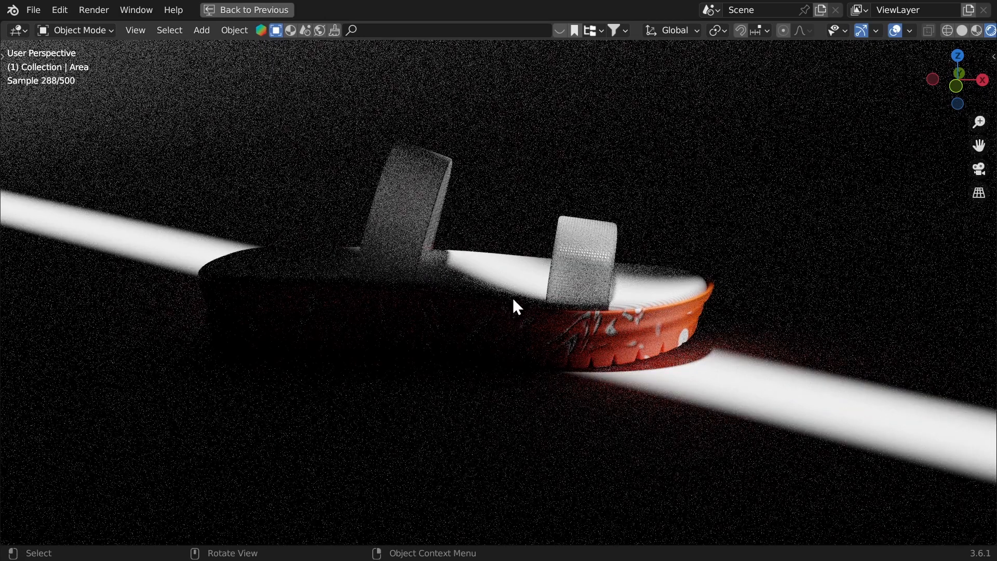
Rotate the strip area light above the sandal and try repositioning it so its beam crosses the sandal differently.
{"action": "middle_click_drag", "start_coordinate": [499, 308], "coordinate": [534, 247], "text": "ctrl"}
{"action": "middle_click_drag", "start_coordinate": [533, 247], "coordinate": [459, 219], "text": "shift"}
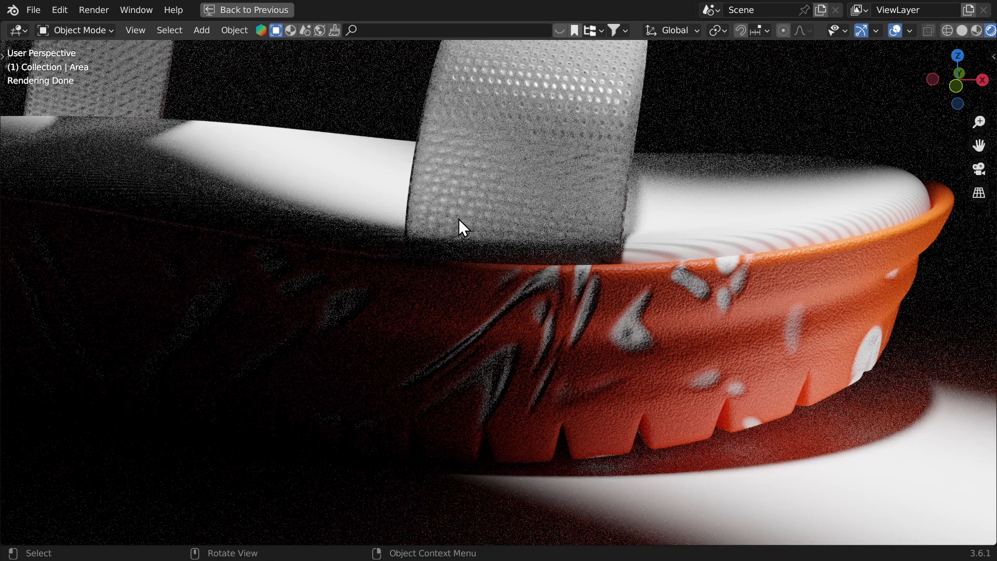
{"action": "scroll", "coordinate": [459, 220], "scroll_direction": "down", "scroll_amount": 12}
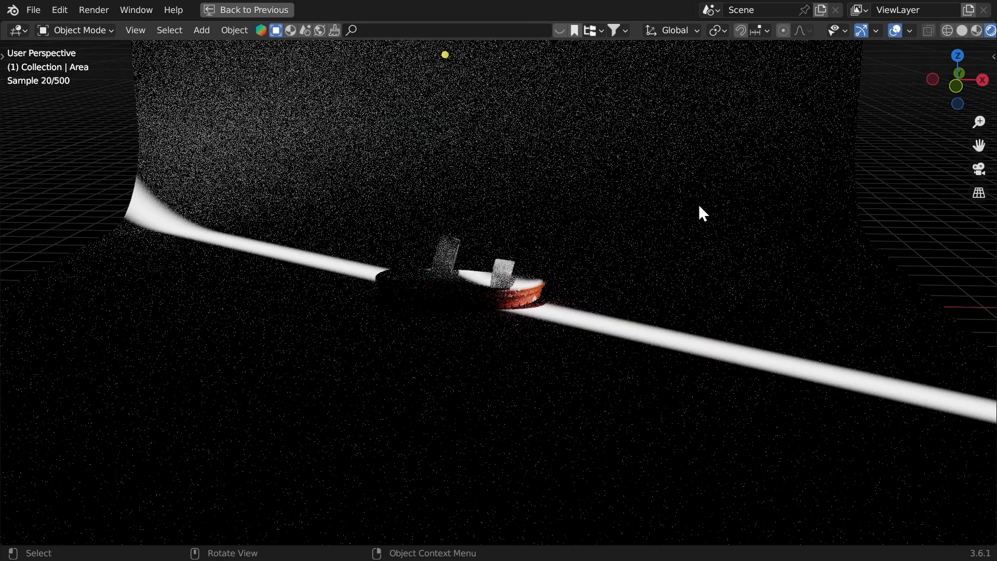
{"action": "scroll", "coordinate": [463, 188], "scroll_direction": "down", "scroll_amount": 3}
{"action": "scroll", "coordinate": [484, 136], "scroll_direction": "up", "scroll_amount": 4}
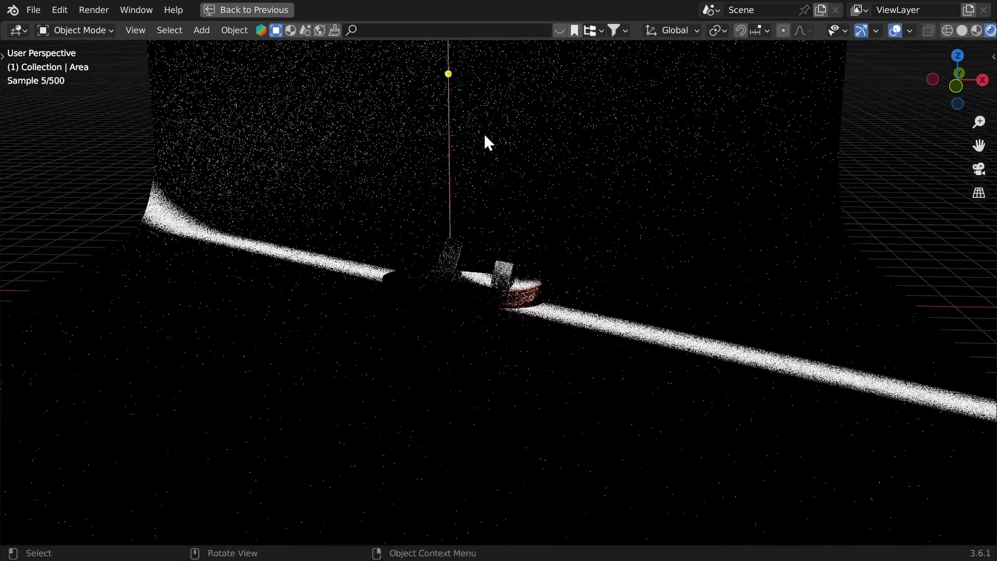
{"action": "key", "text": "r"}
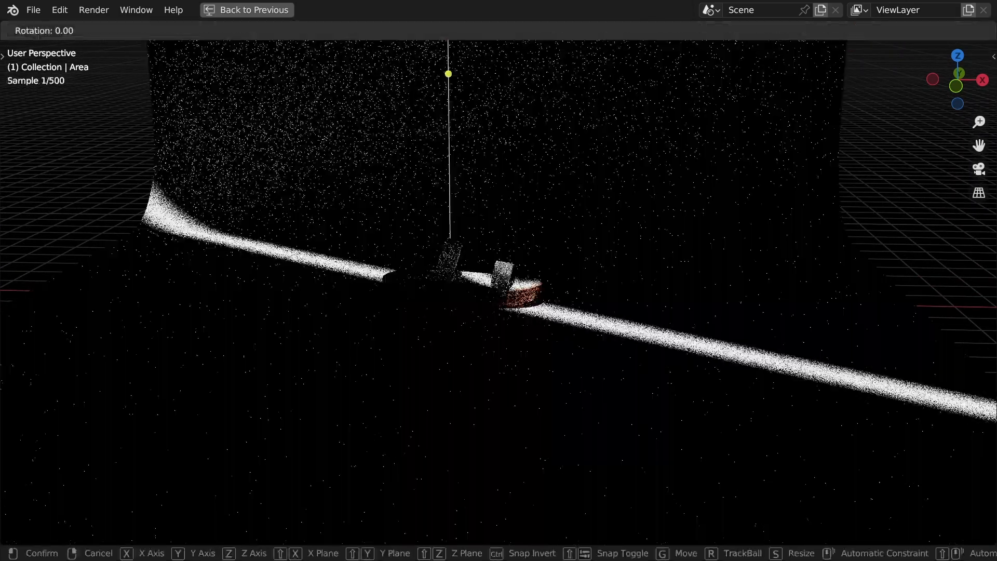
{"action": "left_click", "coordinate": [493, 155]}
{"action": "key", "text": "g"}
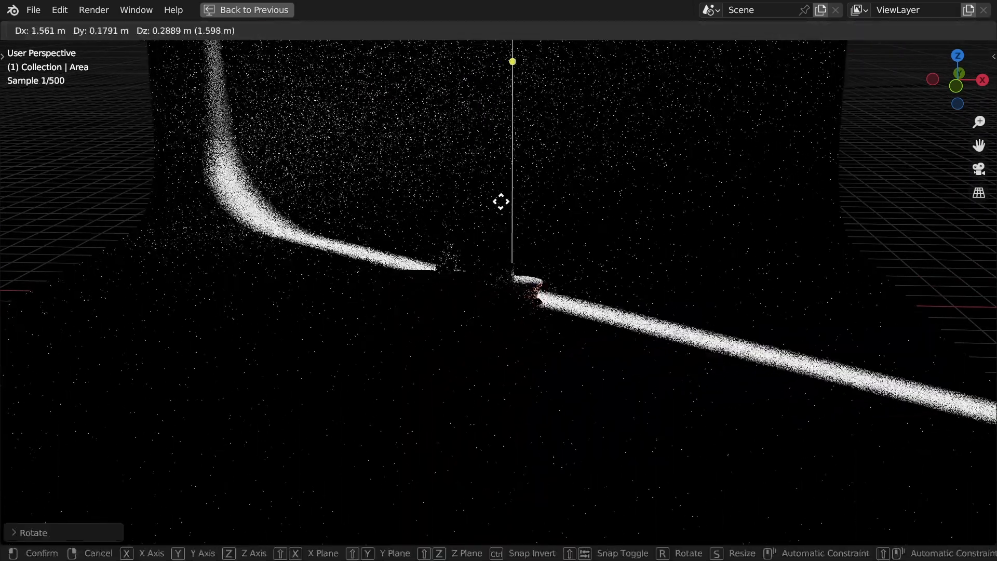
{"action": "left_click", "coordinate": [378, 205]}
Show the scene in solid shading from the front view in a maximized 3D viewport.
{"action": "key", "text": "ctrl+alt+space"}
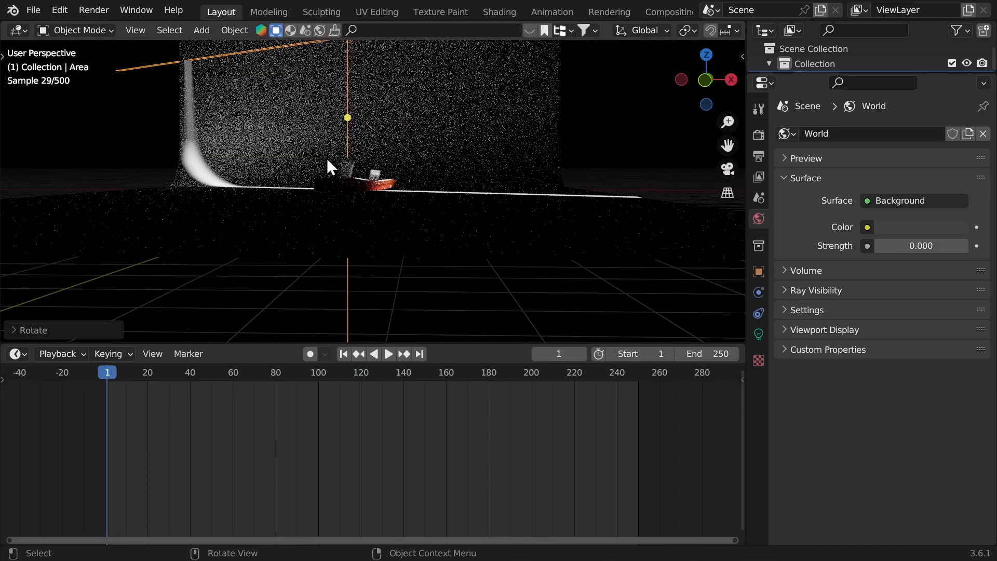
{"action": "key", "text": "z"}
{"action": "left_click", "coordinate": [495, 164]}
{"action": "left_click", "coordinate": [705, 81]}
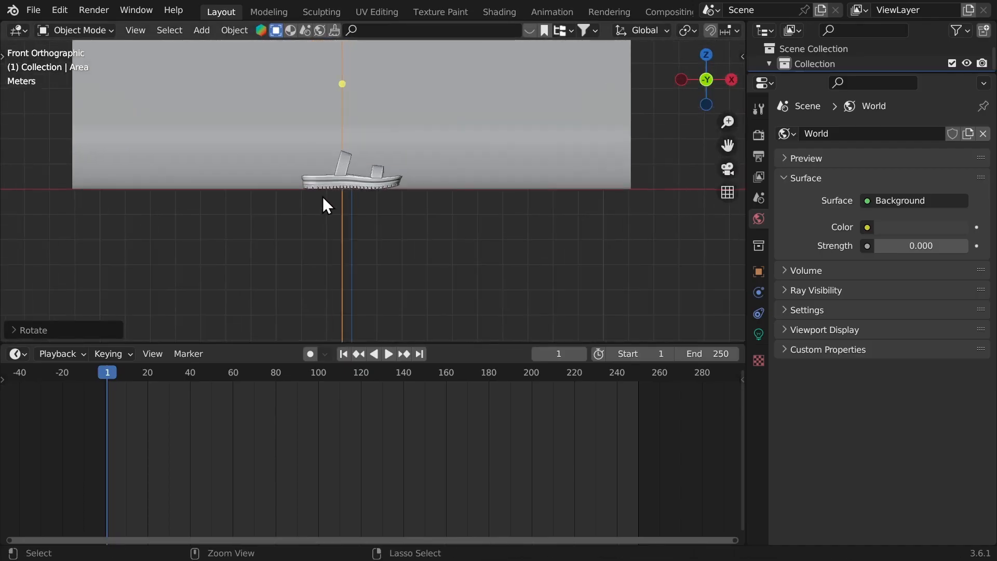
{"action": "key", "text": "ctrl+alt+space"}
Add a camera to the scene and move it back along the Y axis in front of the sandal.
{"action": "key", "text": "shift+a"}
{"action": "left_click", "coordinate": [340, 263]}
{"action": "middle_click_drag", "start_coordinate": [365, 264], "coordinate": [404, 251]}
{"action": "key", "text": "g"}
{"action": "key", "text": "y"}
{"action": "left_click", "coordinate": [581, 441]}
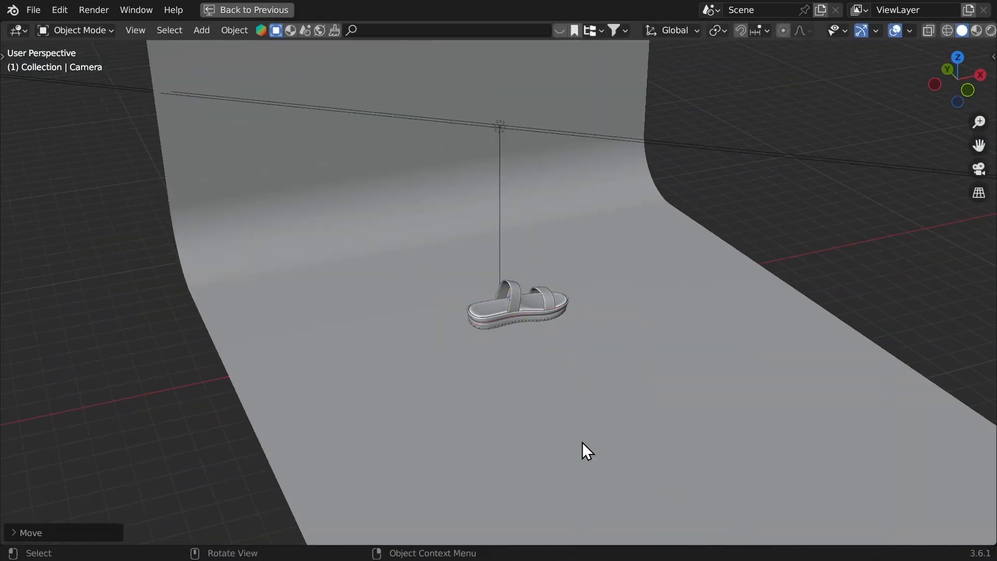
Look through the camera and raise it along the global Z axis to frame the sandal.
{"action": "key", "text": "KP_0"}
{"action": "key", "text": "g"}
{"action": "key", "text": "z"}
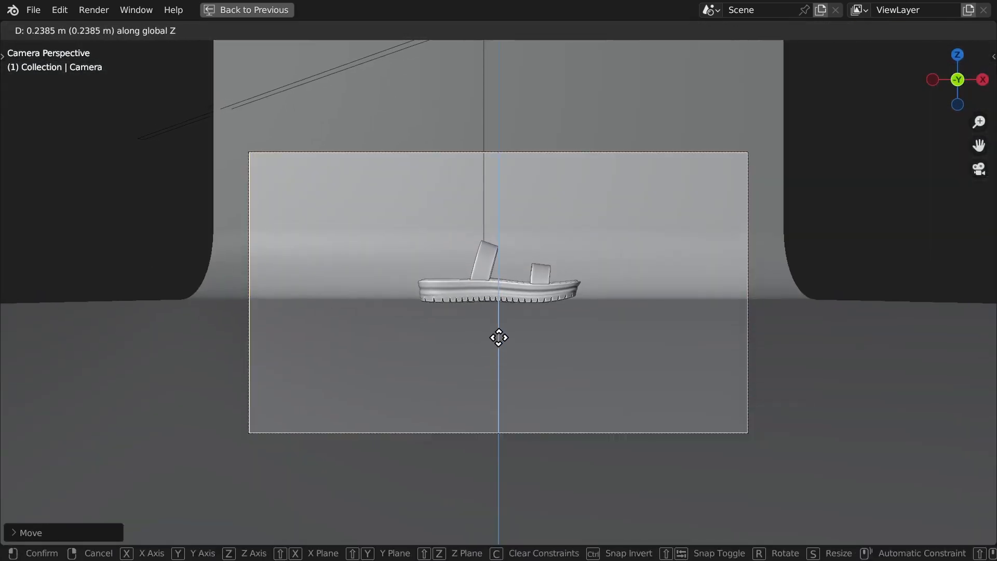
{"action": "left_click", "coordinate": [468, 290]}
Set the horizontal output resolution to 1080 px, enable Render Region and set the frame rate to 30 fps.
{"action": "key", "text": "ctrl+alt+space"}
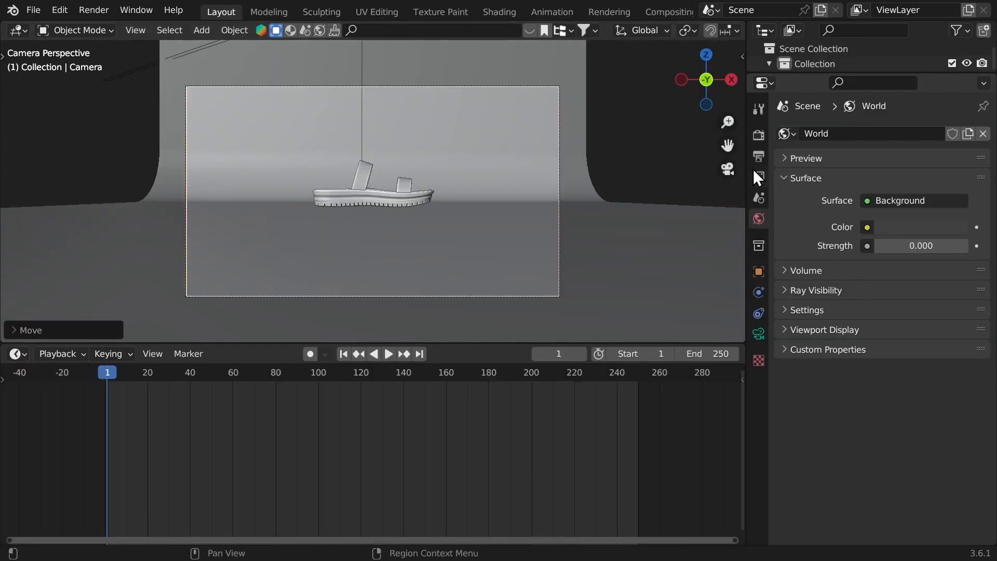
{"action": "left_click", "coordinate": [759, 155]}
{"action": "left_click", "coordinate": [899, 154]}
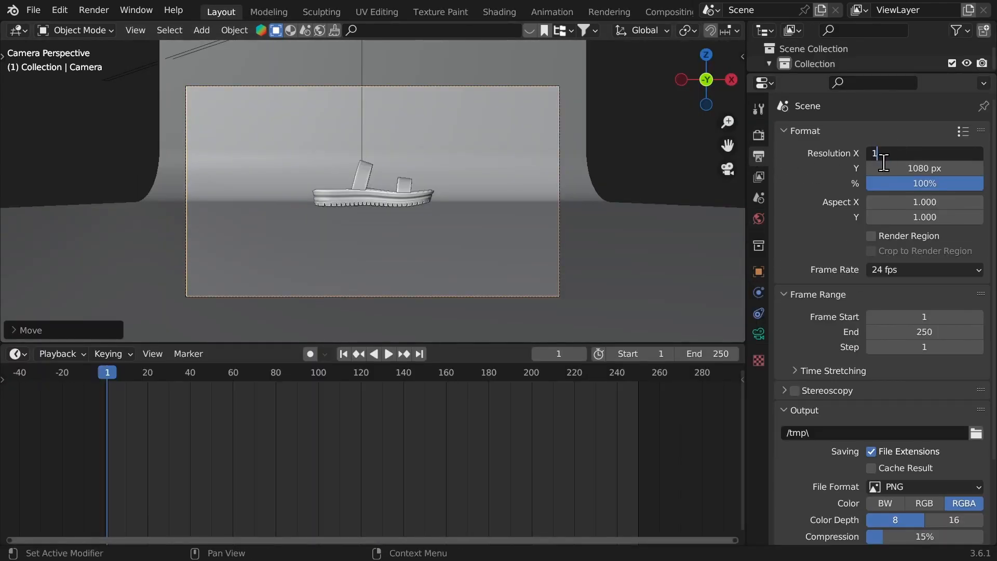
{"action": "type", "text": "1080"}
{"action": "key", "text": "Return"}
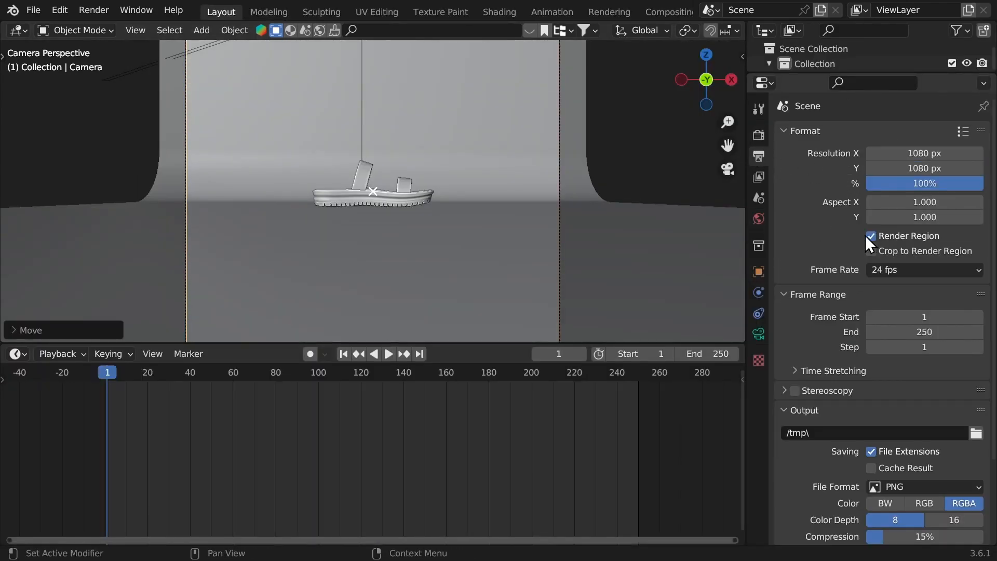
{"action": "left_click", "coordinate": [893, 269]}
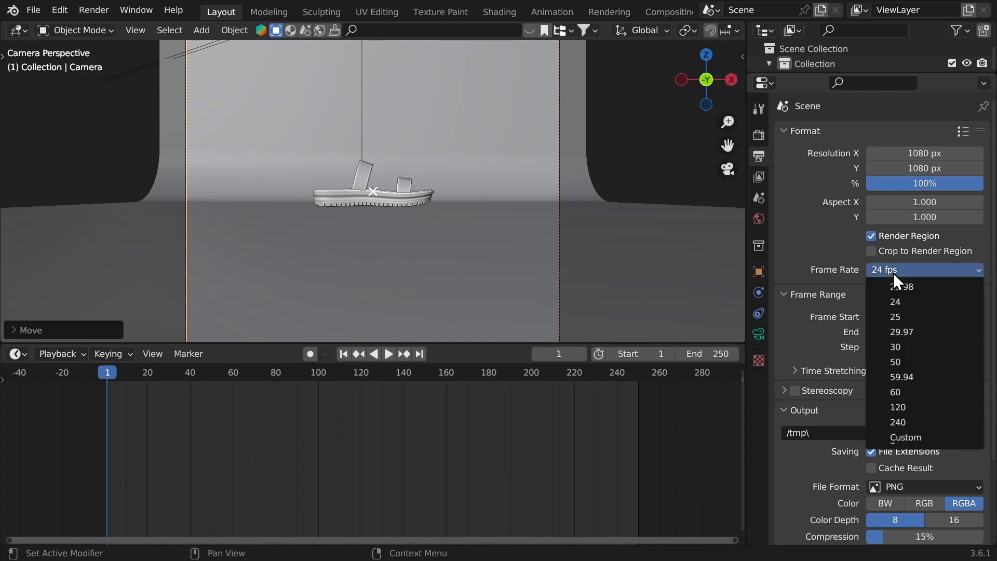
{"action": "left_click", "coordinate": [899, 344]}
Set the PNG output to RGB color with 5% compression and save the file.
{"action": "scroll", "coordinate": [929, 395], "scroll_direction": "down", "scroll_amount": 4}
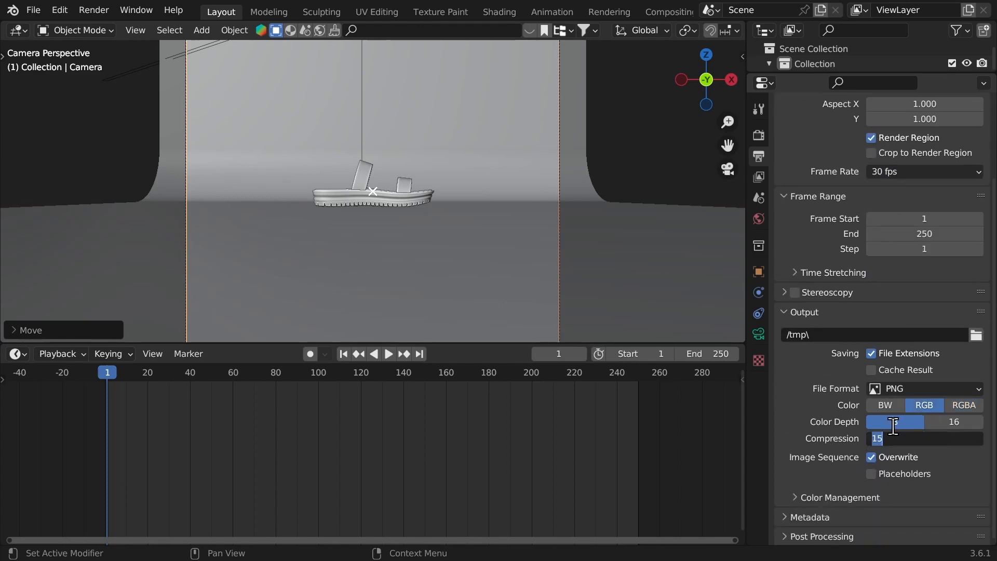
{"action": "type", "text": "5"}
{"action": "key", "text": "Return"}
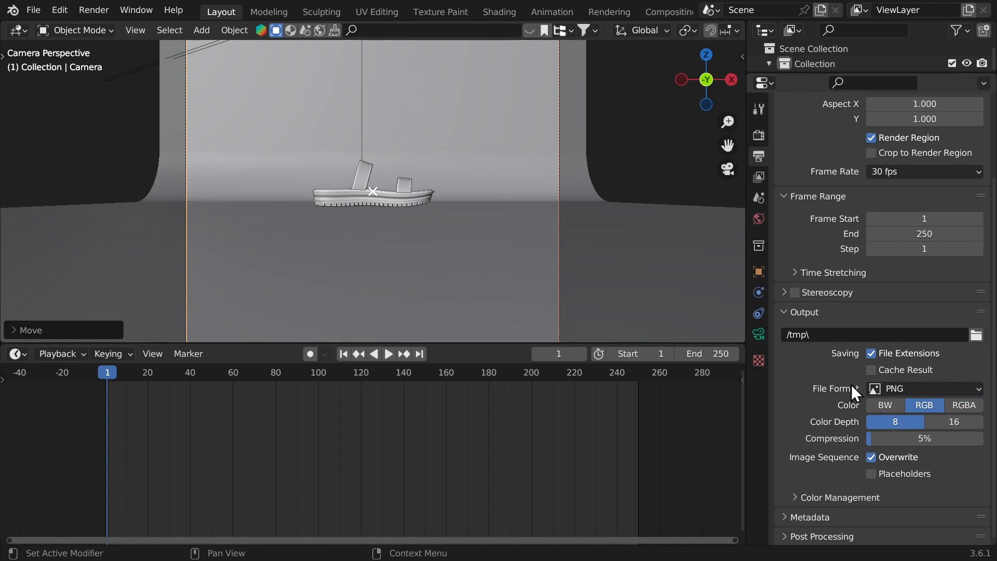
{"action": "scroll", "coordinate": [852, 385], "scroll_direction": "down", "scroll_amount": 1}
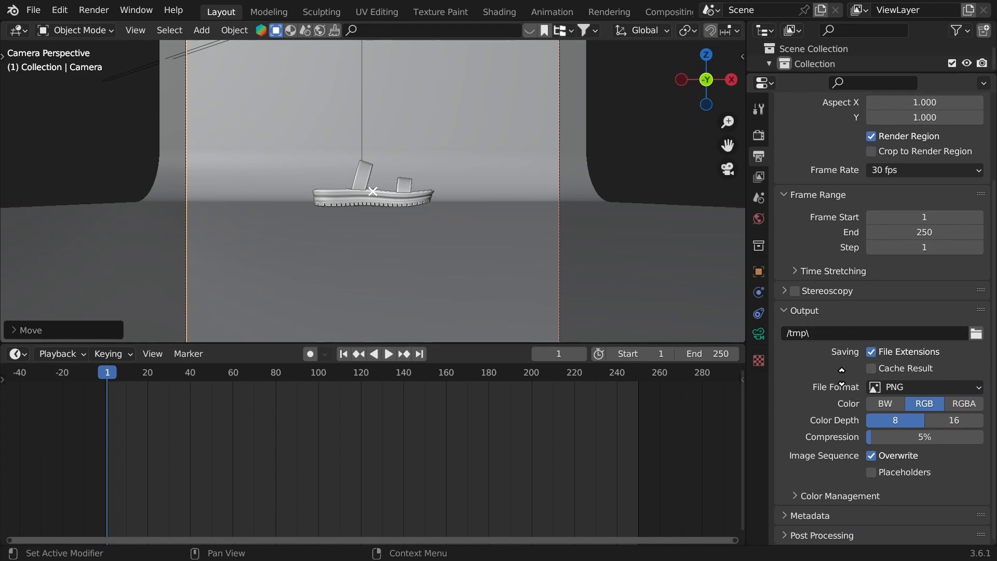
{"action": "key", "text": "ctrl+s"}
Move the camera about 7 m toward the sandal along its local Z axis.
{"action": "key", "text": "g"}
{"action": "key", "text": "z"}
{"action": "key", "text": "z"}
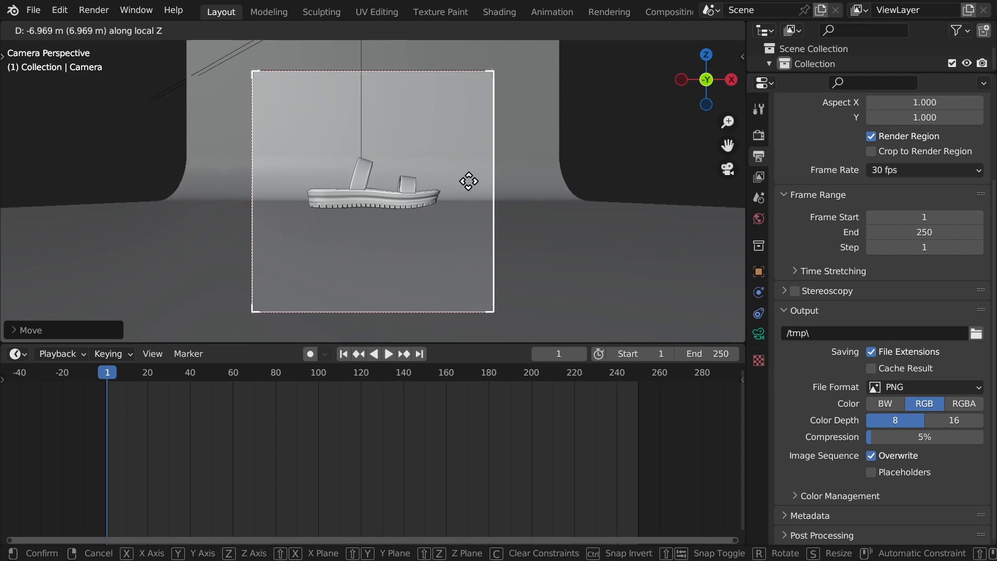
{"action": "left_click", "coordinate": [461, 184]}
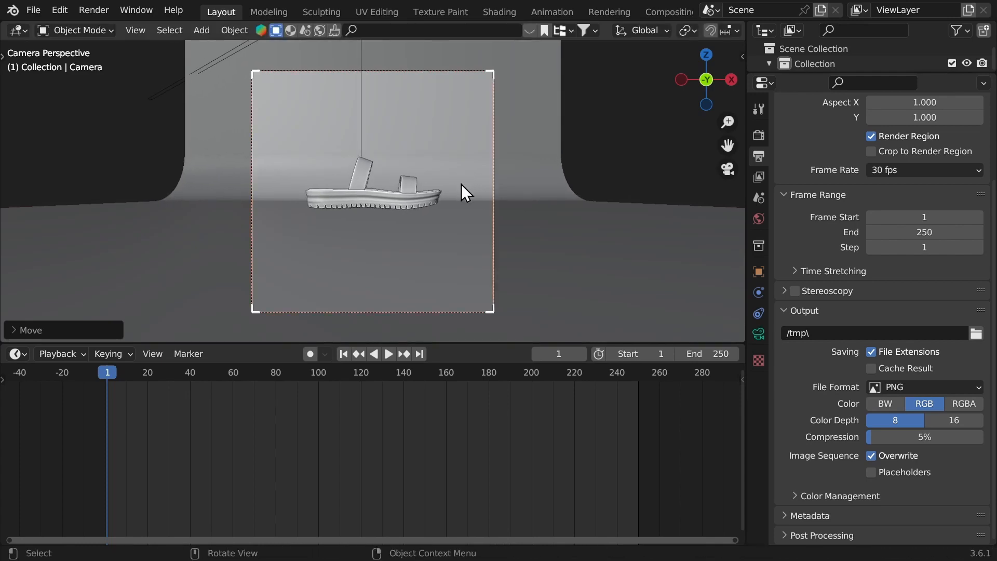
Insert a camera keyframe at frame 1, and set the animation's end frame to 150 with a playback check.
{"action": "key", "text": "i"}
{"action": "left_click", "coordinate": [336, 207]}
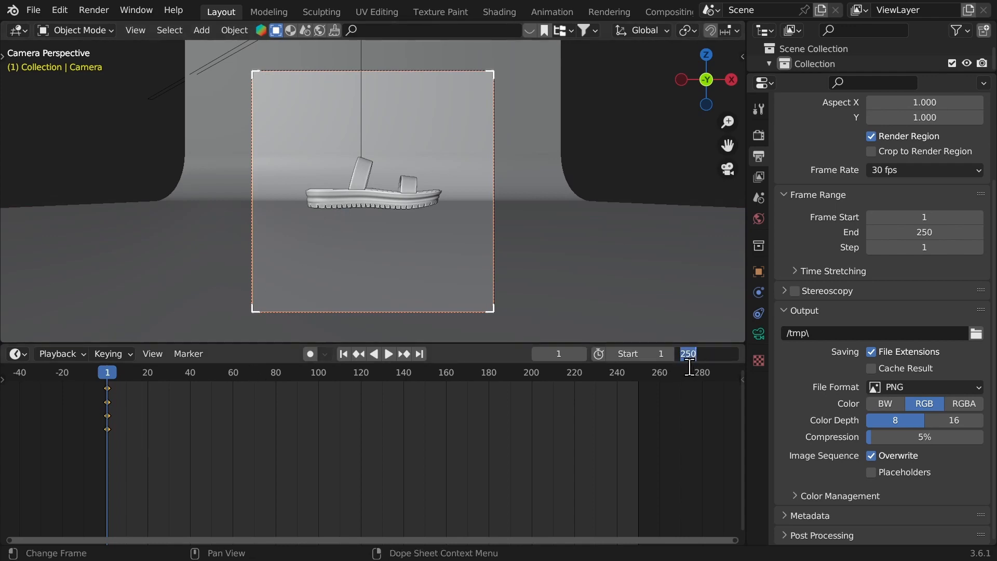
{"action": "key", "text": "Return"}
{"action": "key", "text": "space"}
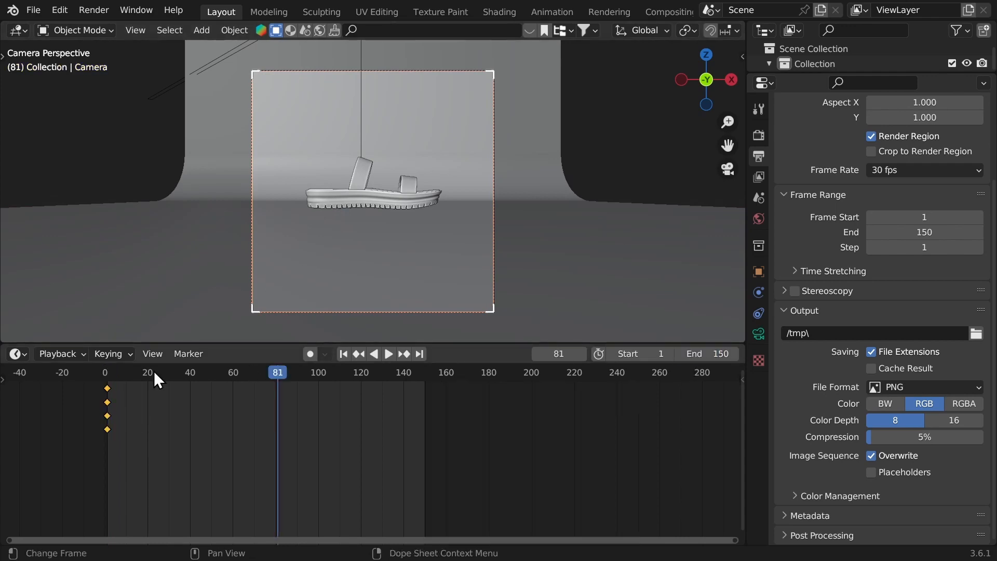
At frame 20, move the camera closer to the sandal along its local Z axis and keyframe it.
{"action": "left_click", "coordinate": [148, 373]}
{"action": "key", "text": "g"}
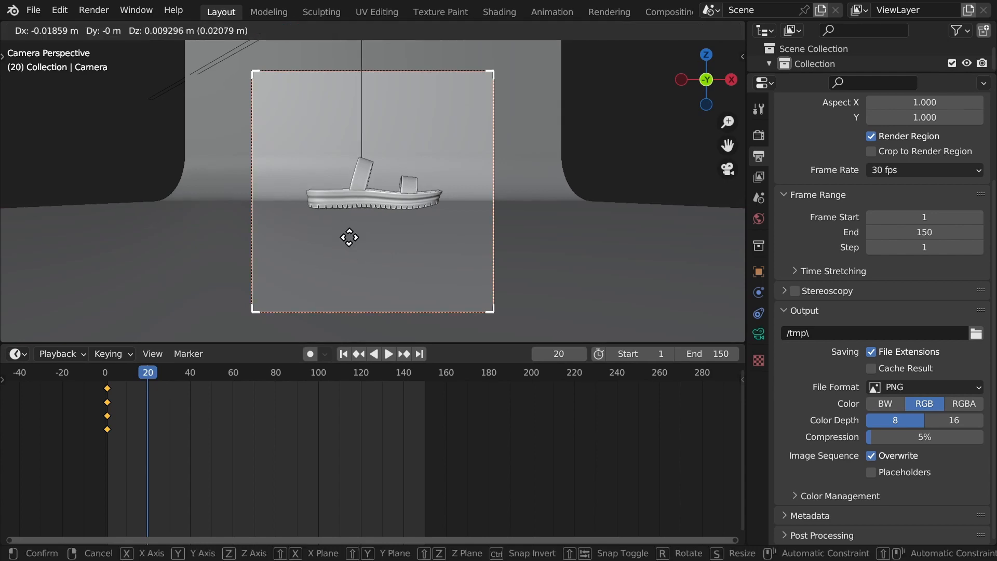
{"action": "key", "text": "z"}
{"action": "key", "text": "z"}
{"action": "left_click", "coordinate": [341, 196]}
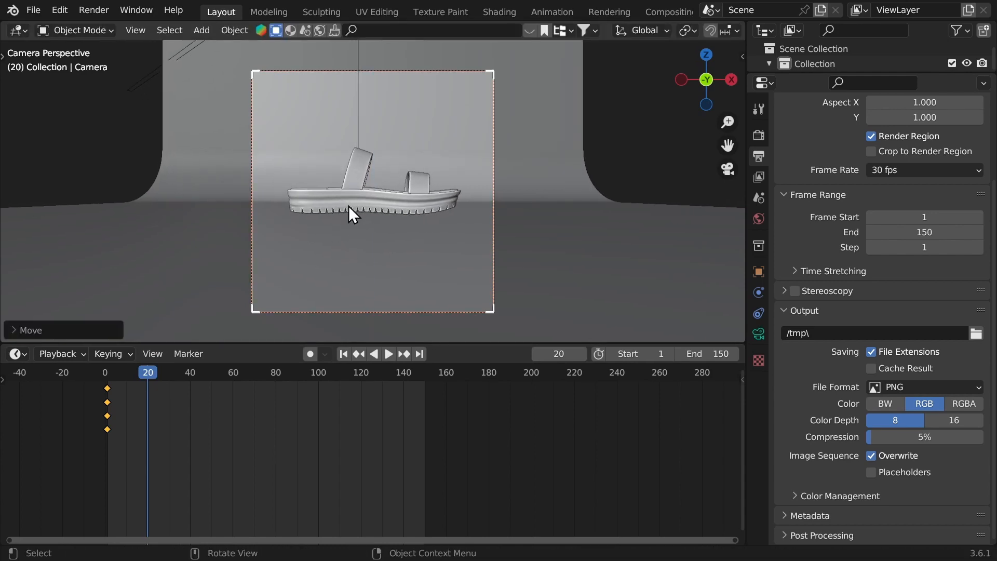
{"action": "key", "text": "i"}
{"action": "left_click", "coordinate": [344, 207]}
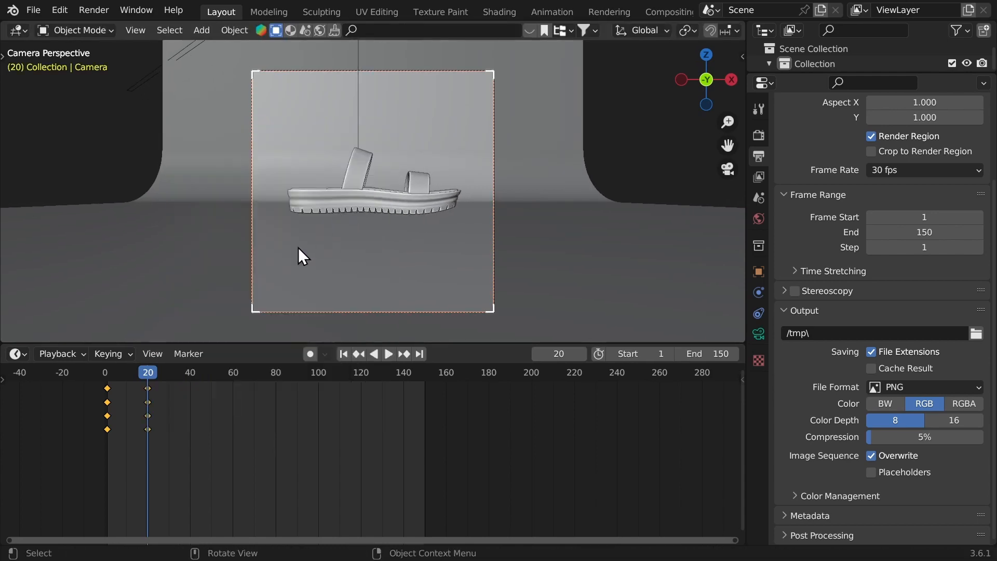
Play back the camera move from the start and insert another camera keyframe at frame 15.
{"action": "left_click", "coordinate": [110, 375]}
{"action": "key", "text": "space"}
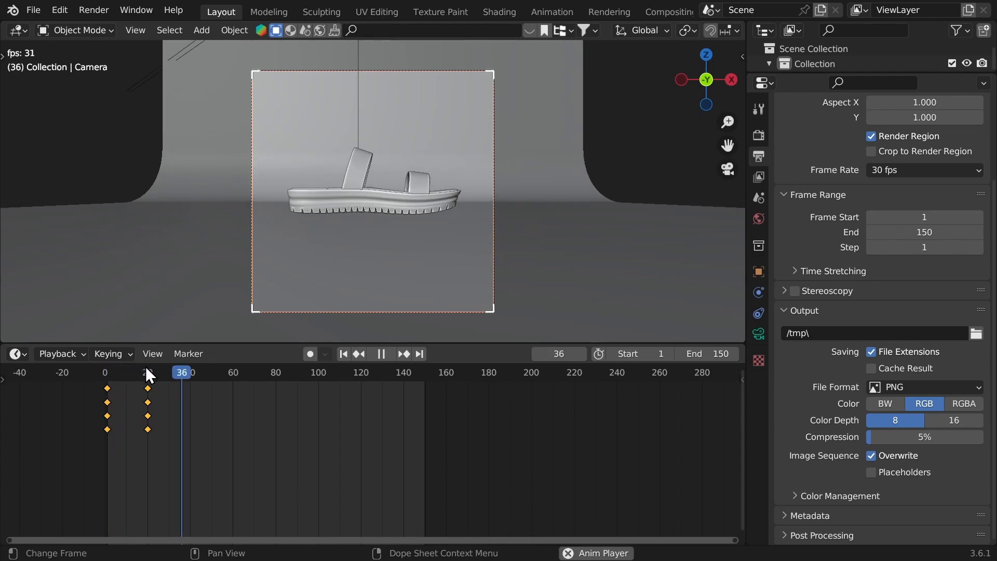
{"action": "key", "text": "space"}
{"action": "left_click_drag", "start_coordinate": [143, 372], "coordinate": [138, 376]}
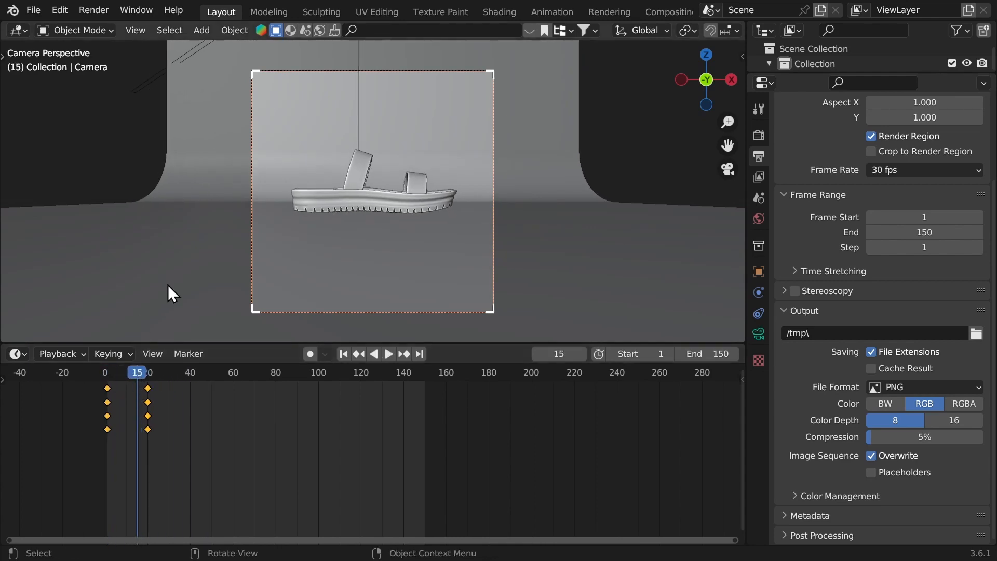
{"action": "key", "text": "i"}
{"action": "left_click", "coordinate": [260, 167]}
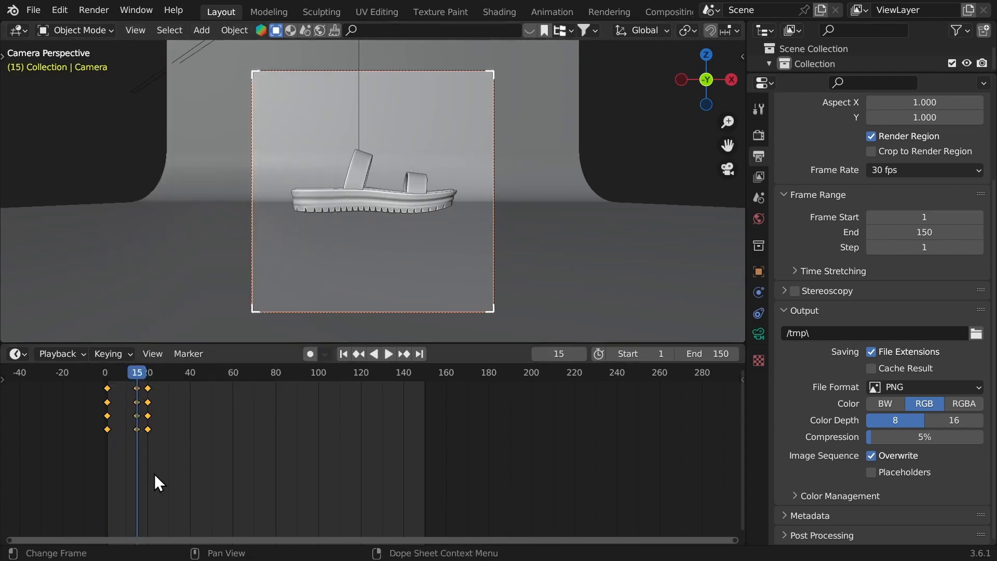
Shift the camera keyframes at frames 15 and 20 to frames 20 and 25, and move the last set to frame 80.
{"action": "left_click_drag", "start_coordinate": [167, 463], "coordinate": [124, 392]}
{"action": "key", "text": "g"}
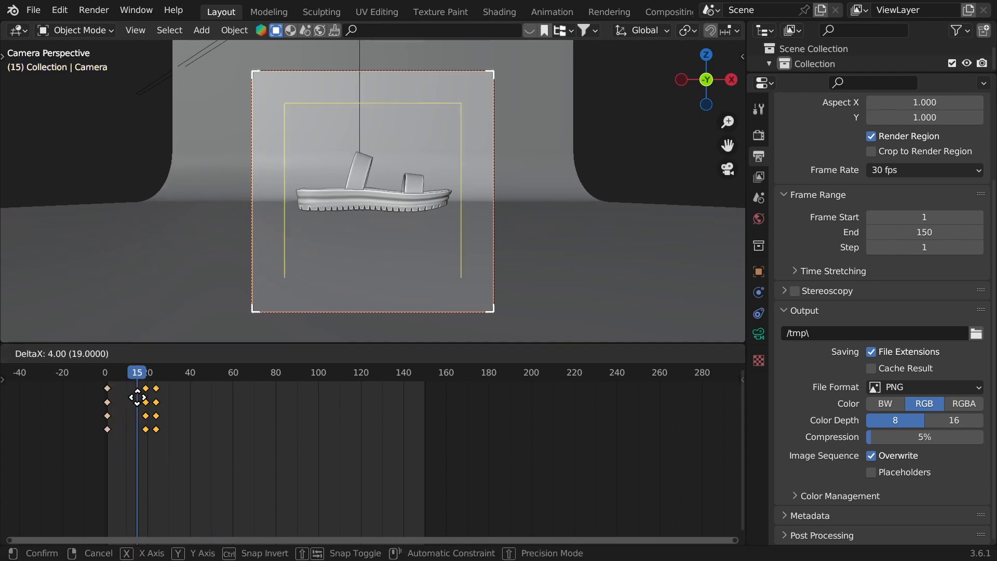
{"action": "left_click", "coordinate": [141, 400]}
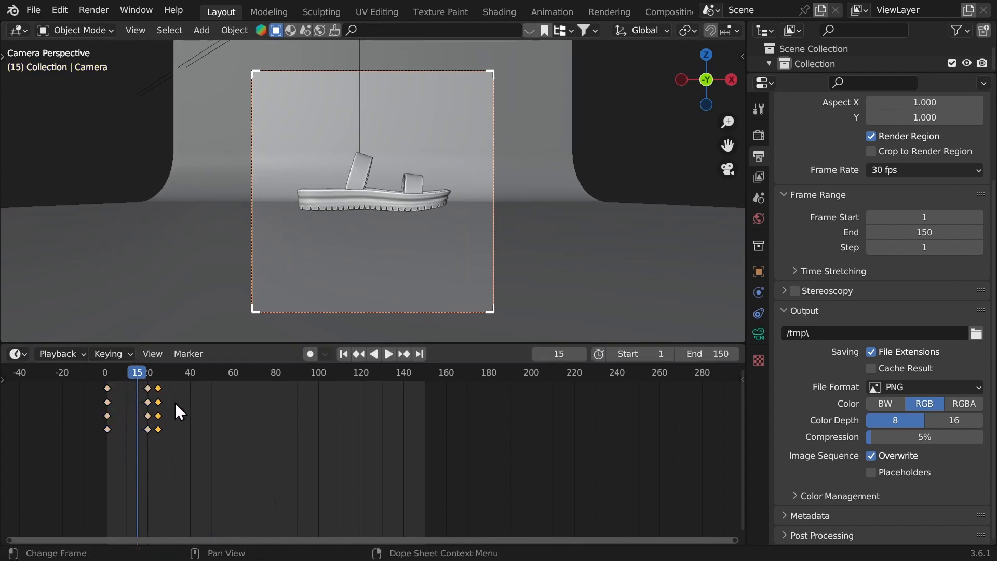
{"action": "key", "text": "g"}
{"action": "left_click", "coordinate": [362, 414]}
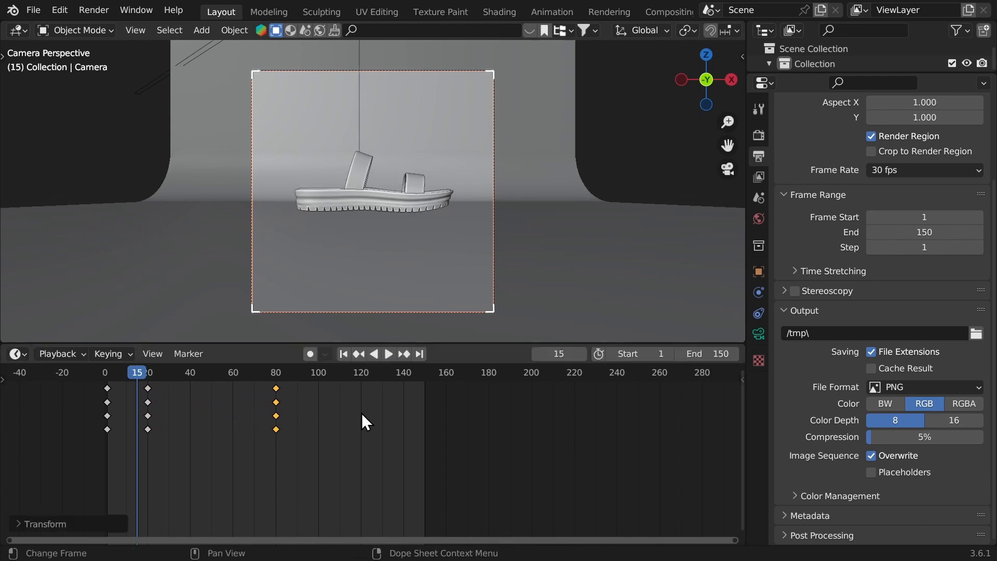
Play the animation, and at frame 80 move the camera about 0.3 m closer along its local Z axis and re-keyframe it.
{"action": "key", "text": "space"}
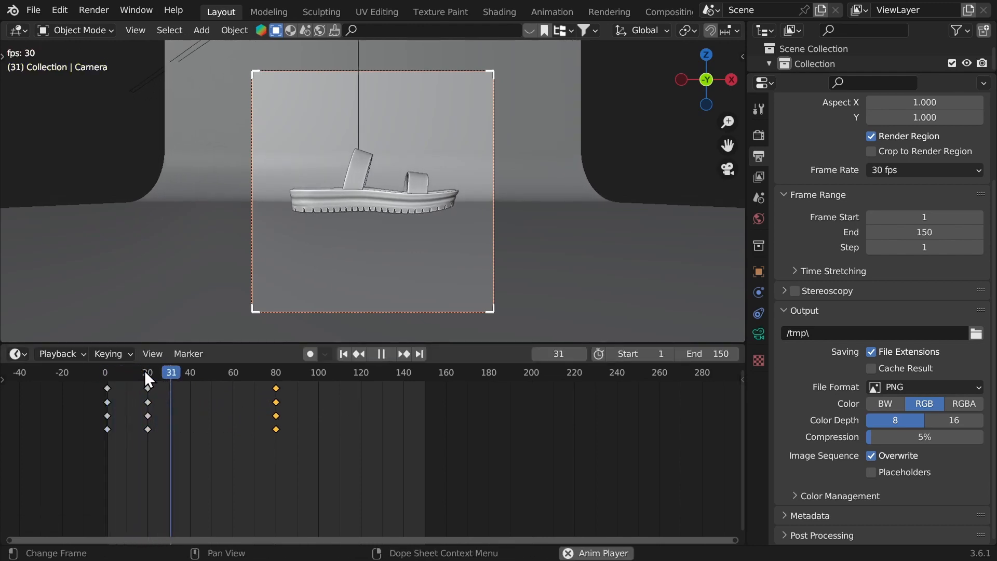
{"action": "left_click", "coordinate": [277, 372]}
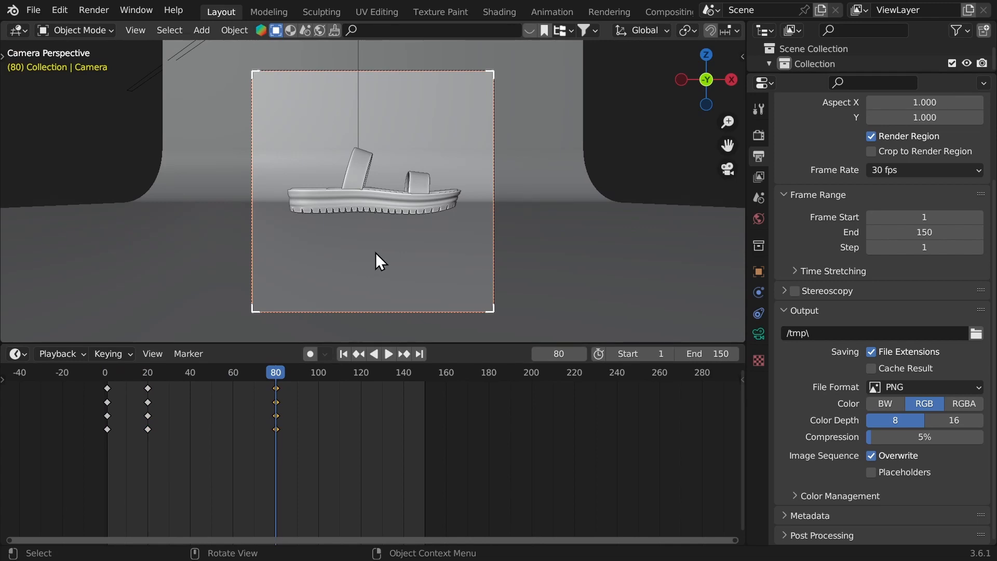
{"action": "key", "text": "g"}
{"action": "key", "text": "z"}
{"action": "key", "text": "z"}
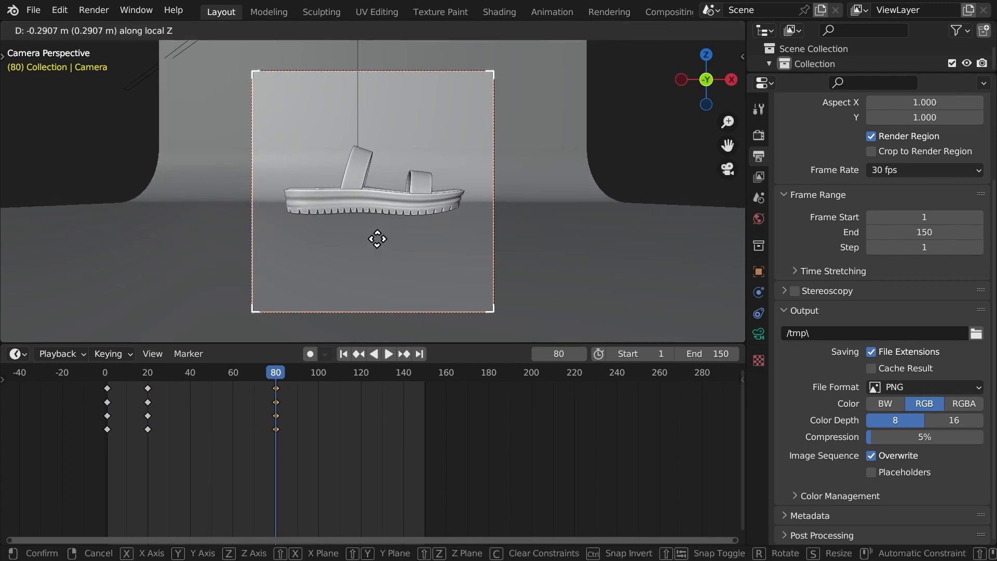
{"action": "left_click", "coordinate": [379, 240]}
{"action": "key", "text": "i"}
{"action": "left_click", "coordinate": [378, 245]}
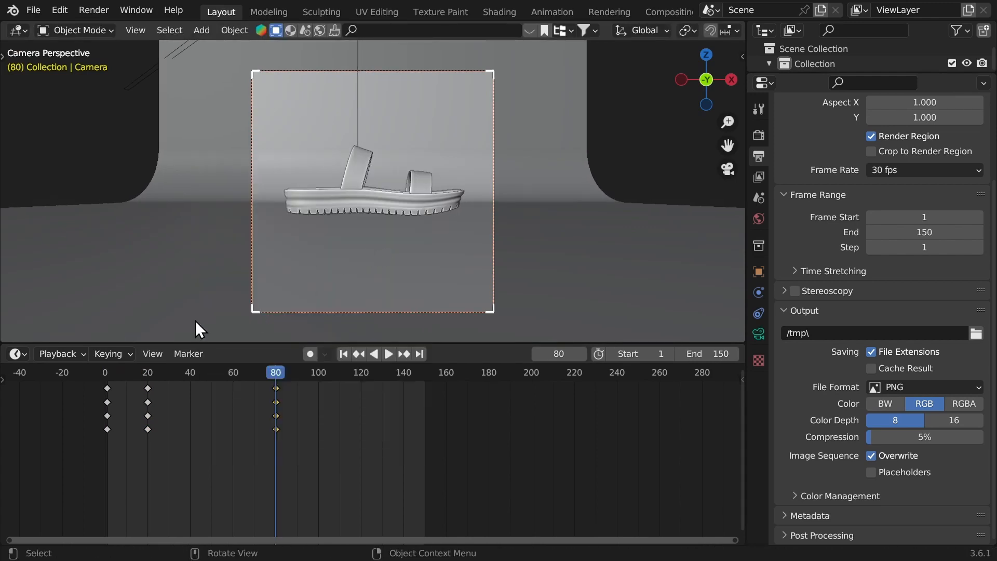
Play back the camera animation from the first frame to review the fast-then-slow push-in.
{"action": "left_click", "coordinate": [104, 373]}
{"action": "key", "text": "space"}
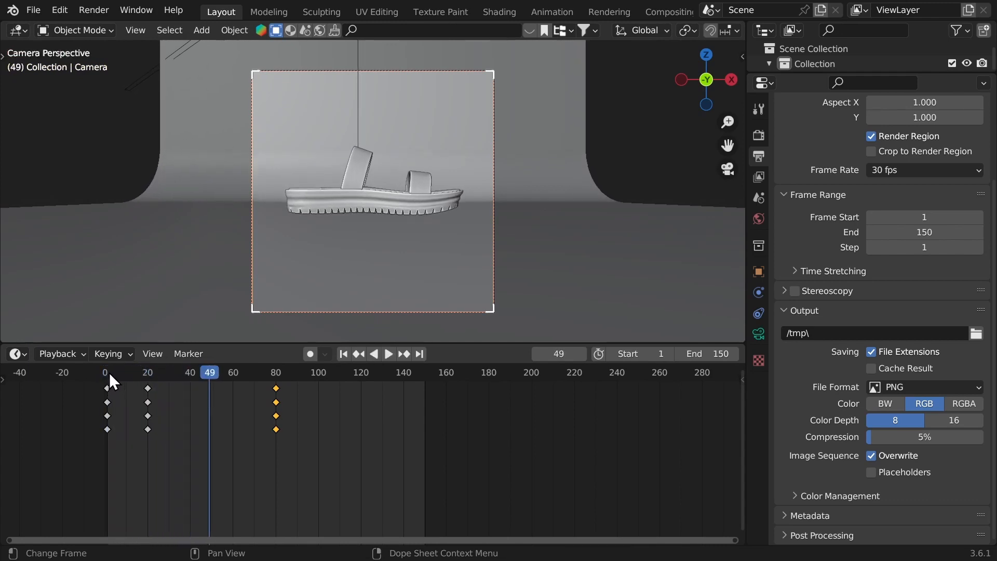
{"action": "left_click", "coordinate": [107, 373]}
{"action": "key", "text": "space"}
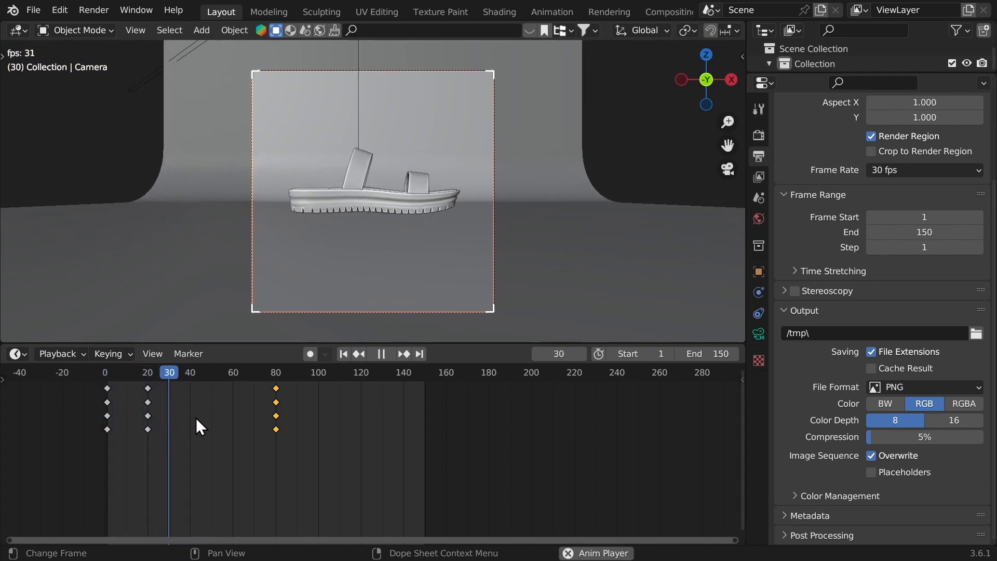
Replay the camera move from the start past its last keyframes at frame 80, stopping at frame 100.
{"action": "key", "text": "space"}
{"action": "left_click", "coordinate": [103, 378]}
{"action": "key", "text": "space"}
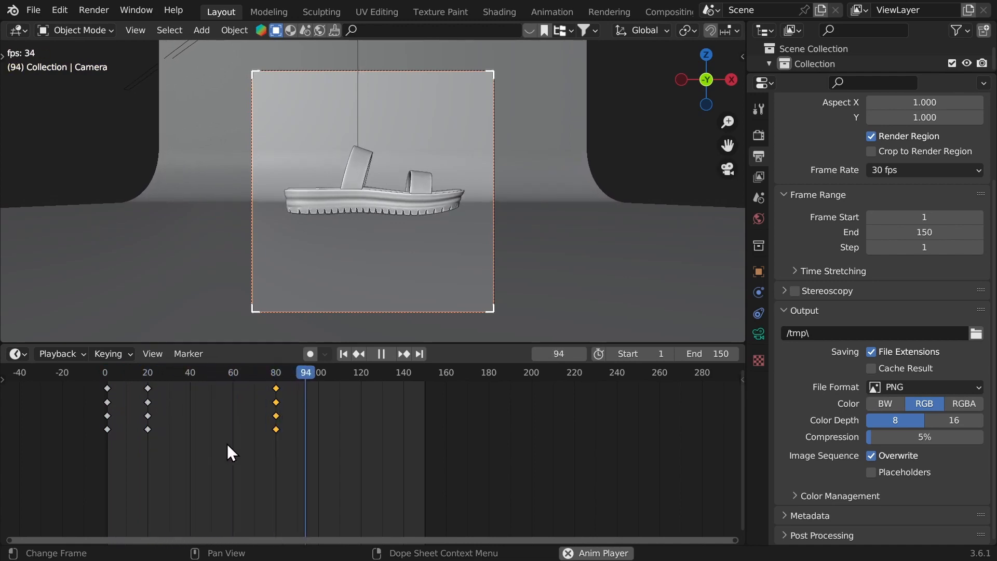
{"action": "key", "text": "space"}
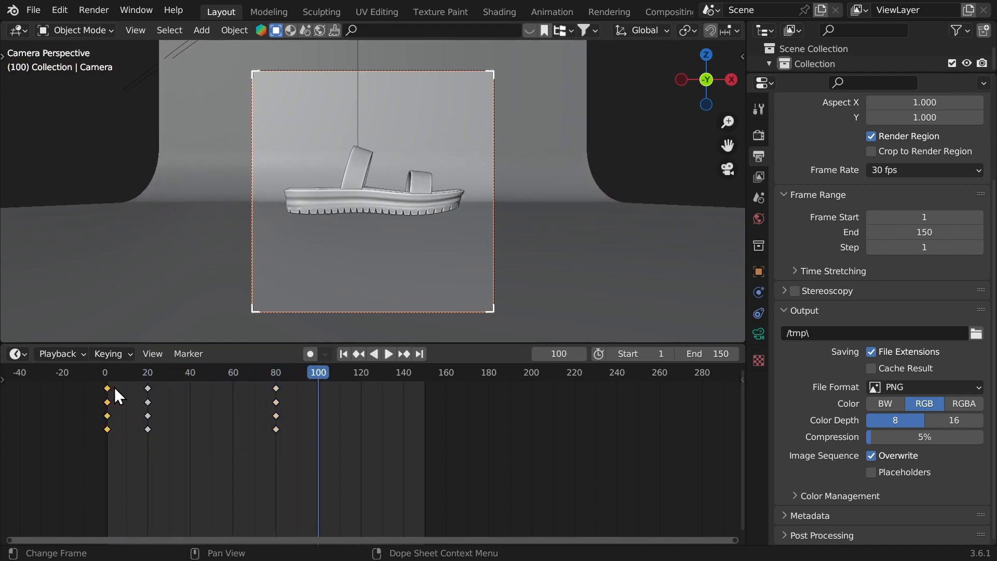
Duplicate the camera's first-frame keyframes and place the copies exactly at frame 100.
{"action": "key", "text": "shift+d"}
{"action": "left_click", "coordinate": [323, 403]}
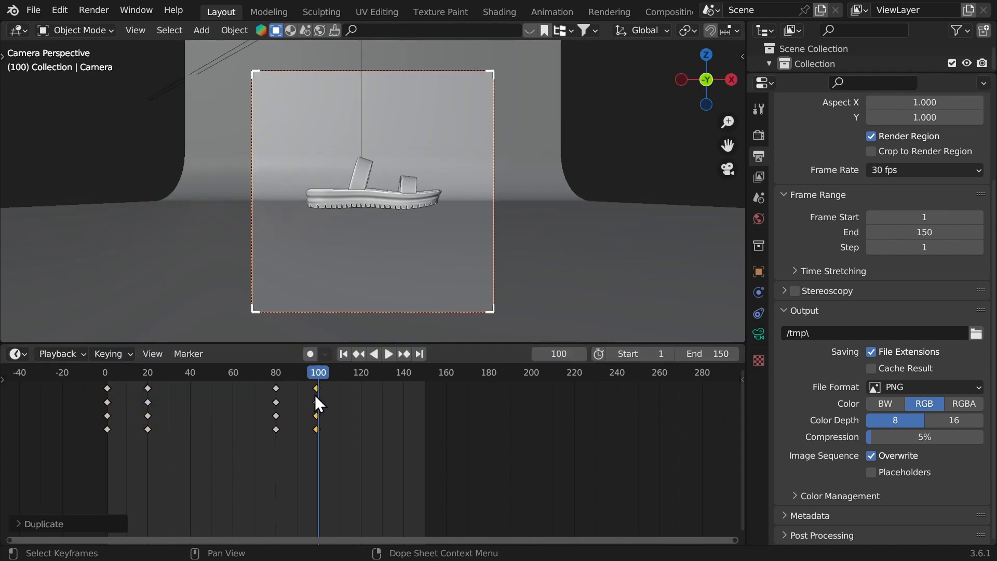
{"action": "key", "text": "g"}
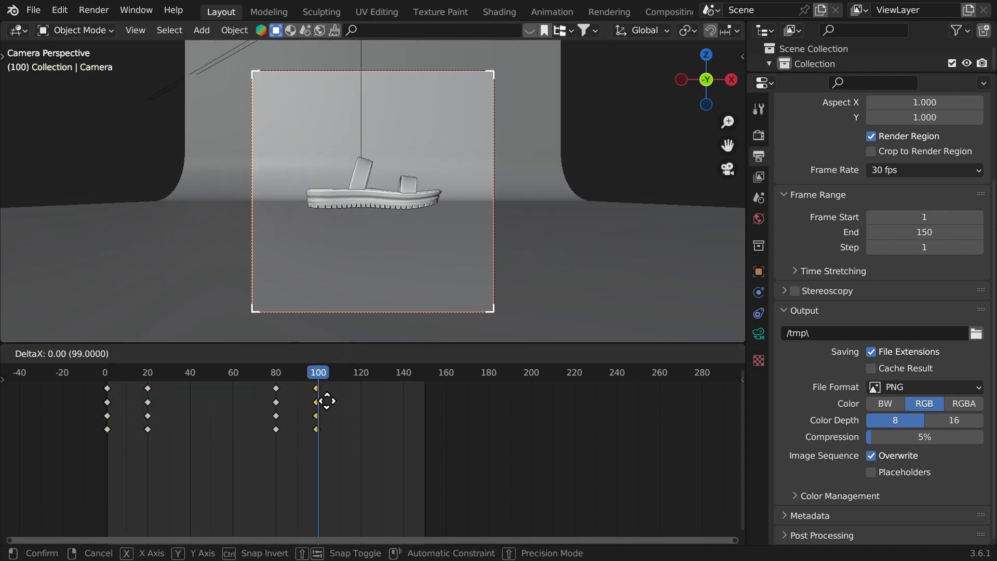
{"action": "left_click", "coordinate": [326, 411]}
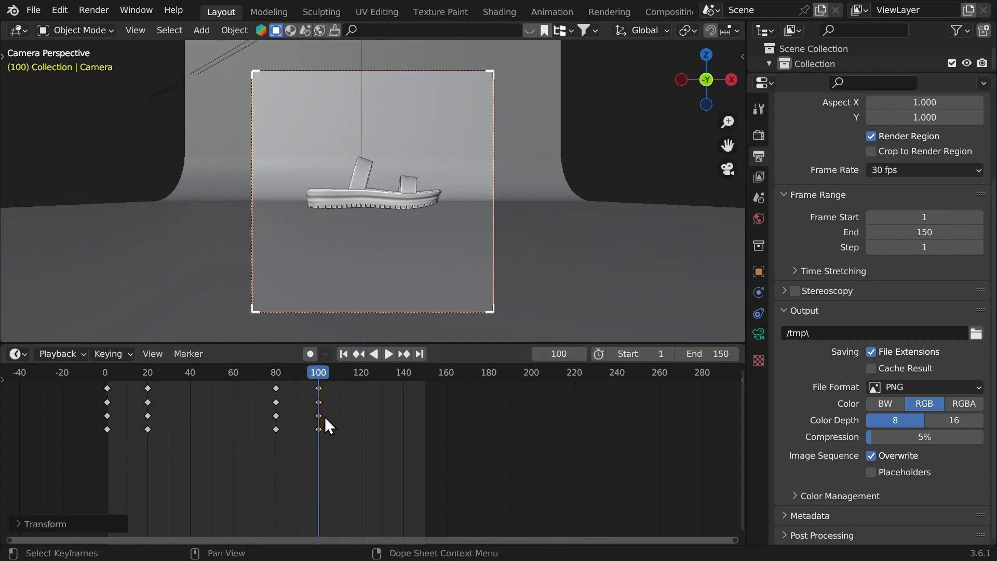
At frame 100, move the camera closer to the sandal along its local Z axis and re-keyframe it.
{"action": "key", "text": "g"}
{"action": "key", "text": "z"}
{"action": "key", "text": "z"}
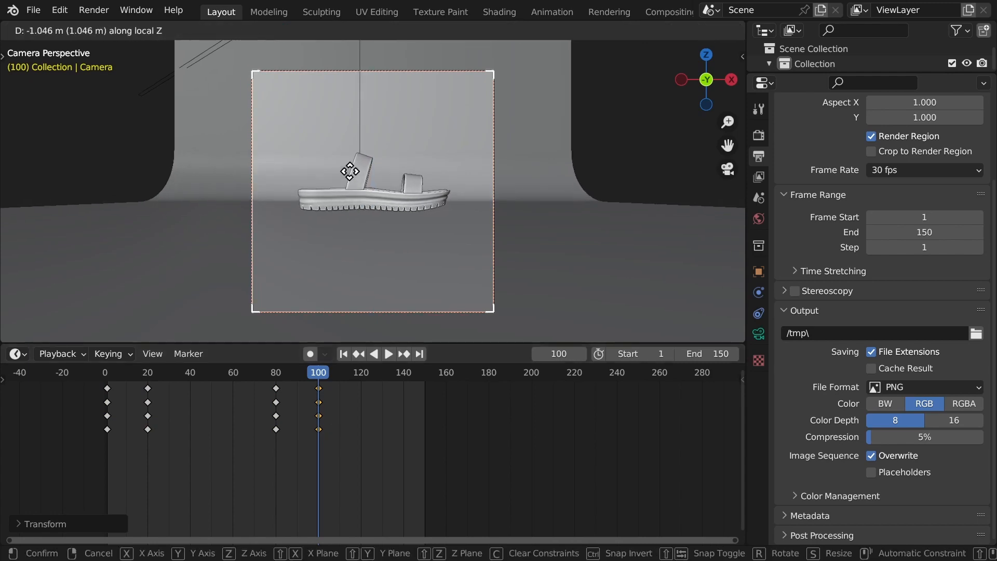
{"action": "left_click", "coordinate": [348, 169]}
{"action": "key", "text": "i"}
{"action": "left_click", "coordinate": [350, 173]}
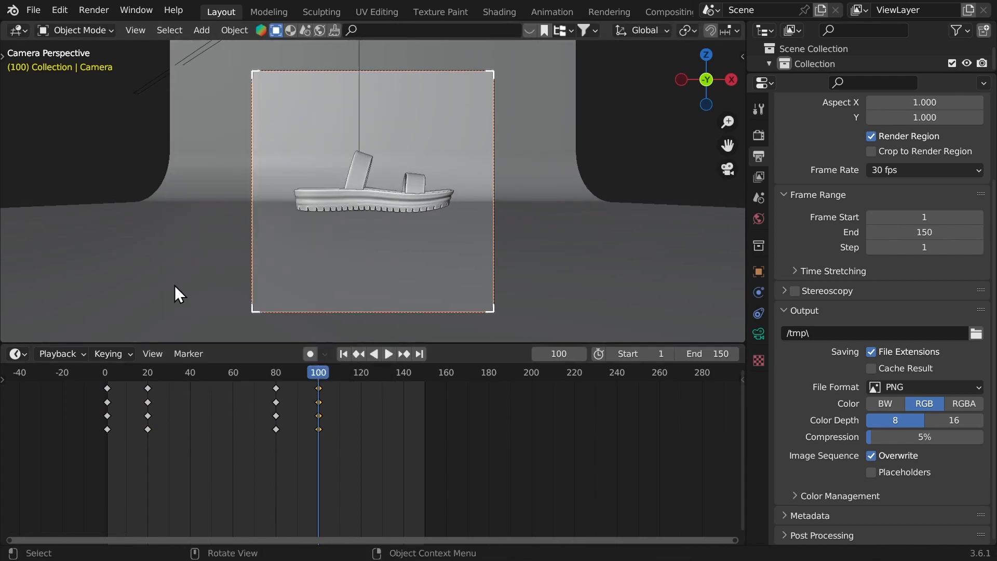
Play the animation twice from the start to review the push-in and the pull-back ending at frame 100.
{"action": "left_click", "coordinate": [107, 375]}
{"action": "key", "text": "space"}
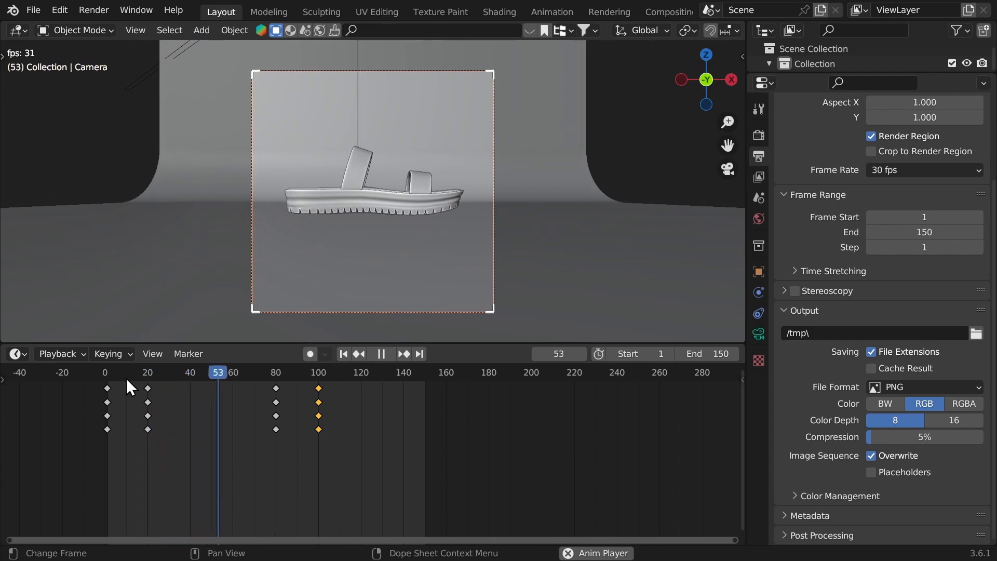
{"action": "key", "text": "space"}
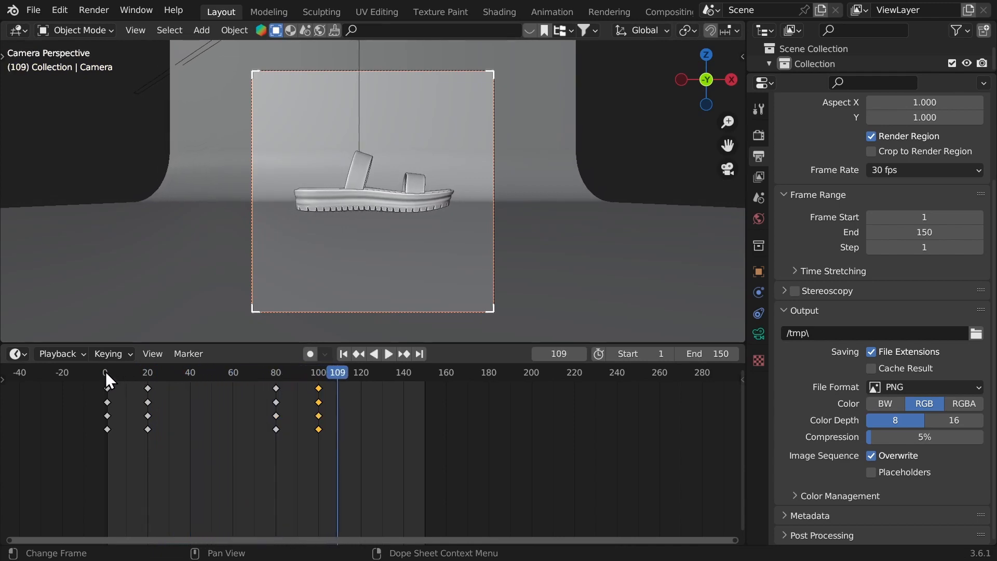
{"action": "left_click", "coordinate": [105, 372]}
{"action": "key", "text": "space"}
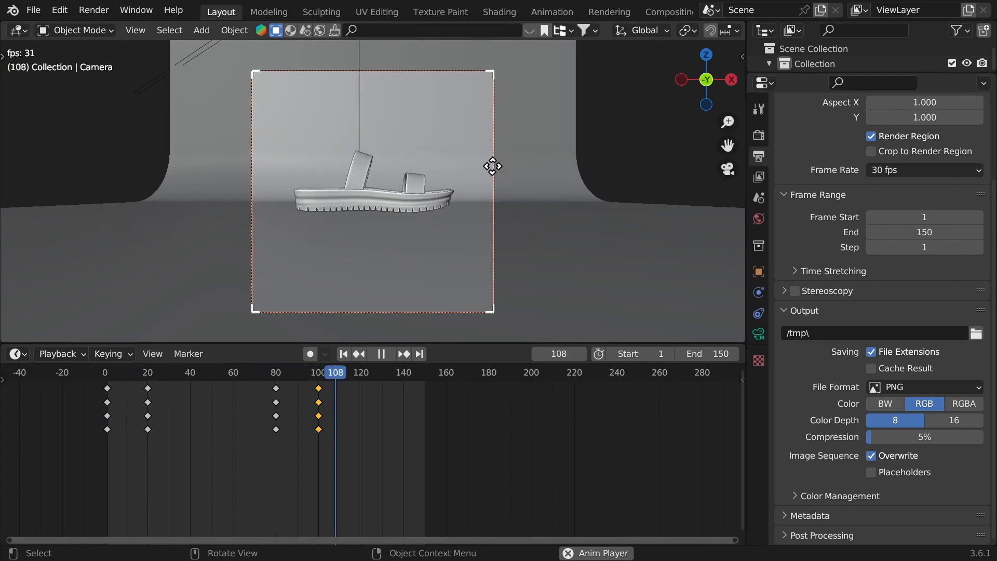
{"action": "key", "text": "space"}
Turn the properties editor into a second 3D viewport and select the area light near the sandal.
{"action": "left_click", "coordinate": [763, 83]}
{"action": "key", "text": "shift+F5"}
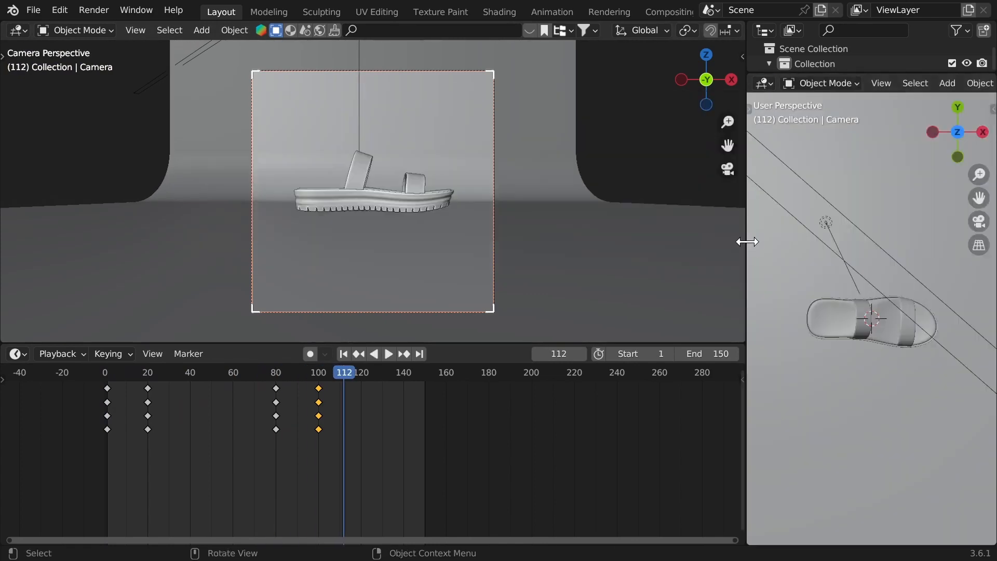
{"action": "left_click", "coordinate": [725, 241]}
{"action": "left_click", "coordinate": [826, 224]}
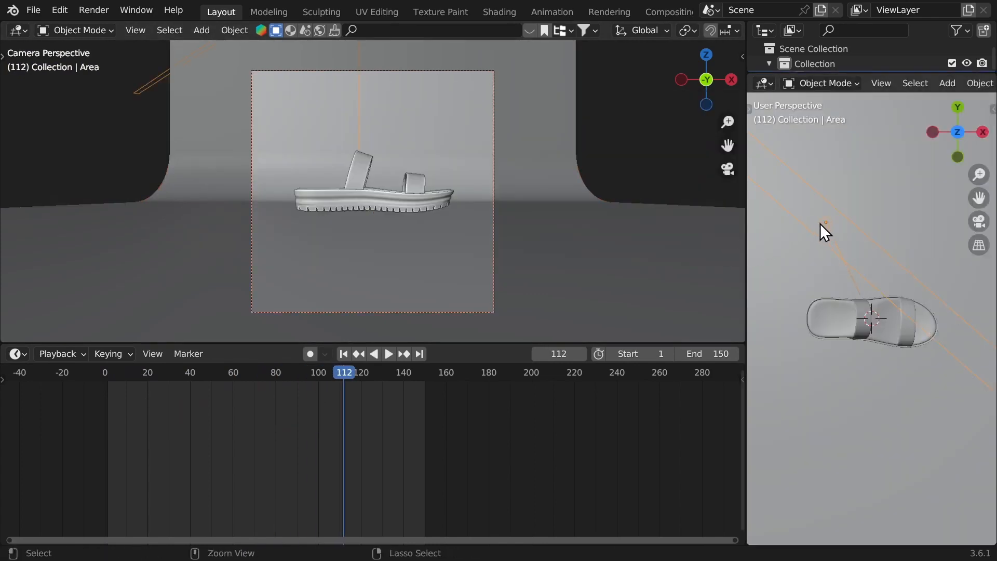
{"action": "scroll", "coordinate": [817, 379], "scroll_direction": "down", "scroll_amount": 5}
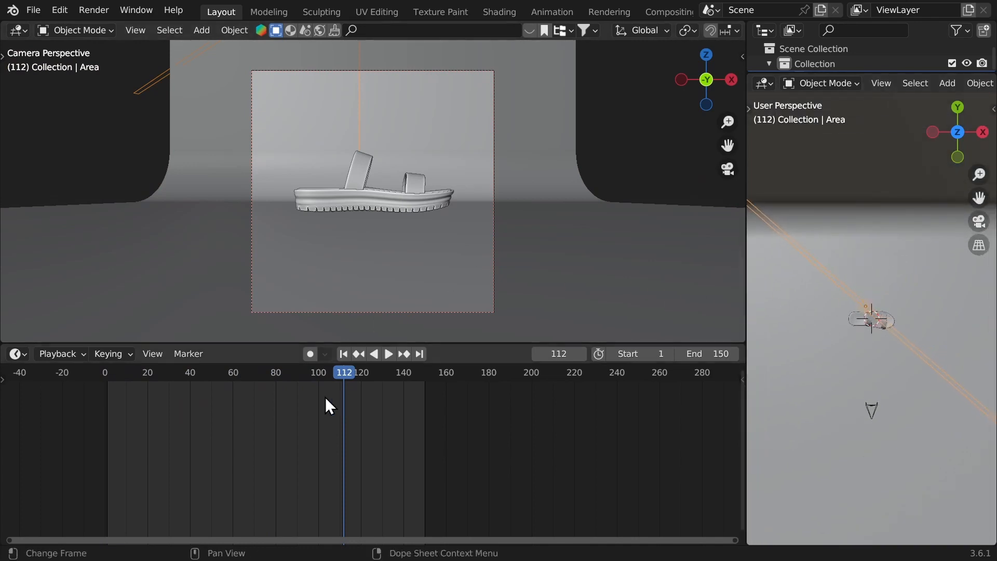
At frame 1, keyframe the area light, move it diagonally out behind the backdrop on the toe side, and re-keyframe it.
{"action": "key", "text": "shift+Left"}
{"action": "key", "text": "i"}
{"action": "scroll", "coordinate": [817, 320], "scroll_direction": "down", "scroll_amount": 4}
{"action": "key", "text": "g"}
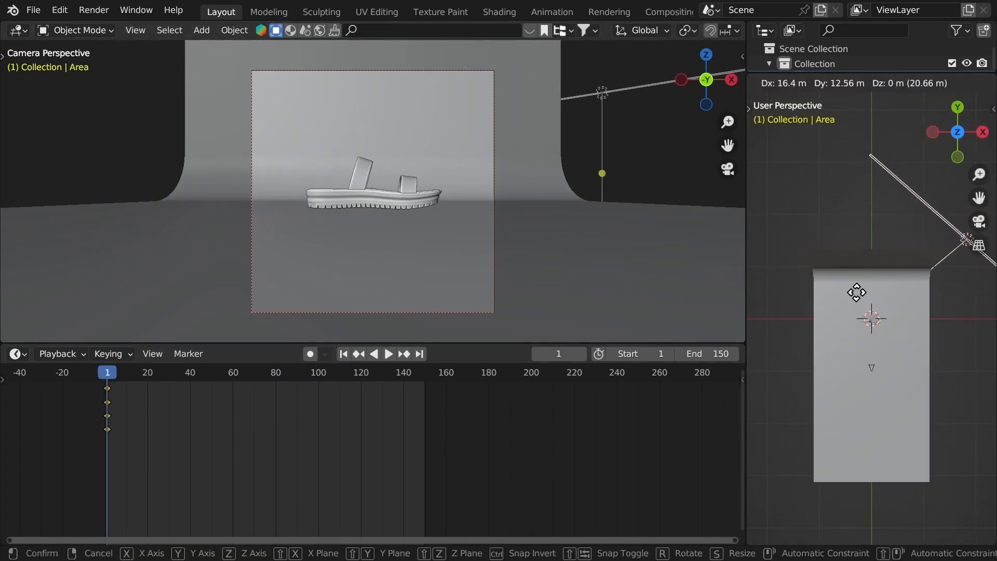
{"action": "left_click", "coordinate": [872, 285]}
{"action": "key", "text": "i"}
{"action": "left_click", "coordinate": [864, 289]}
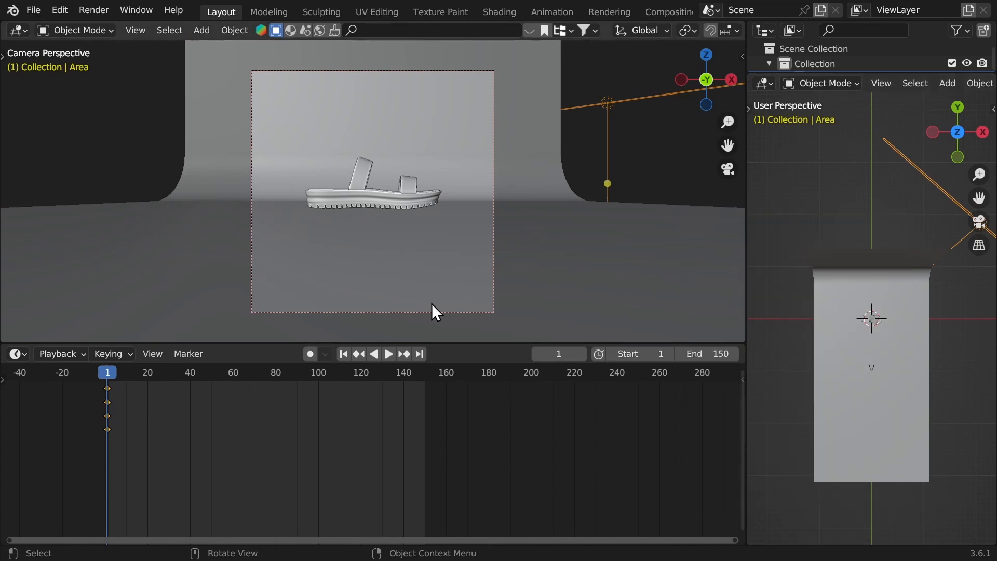
At frame 80, move the area light across to the front of the sandal on its heel side and keyframe it.
{"action": "left_click", "coordinate": [276, 374]}
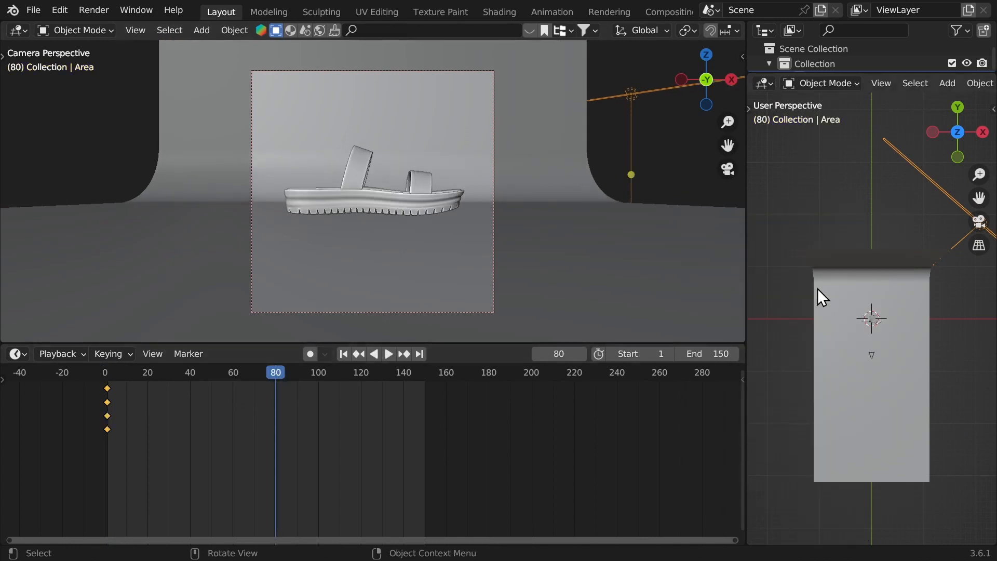
{"action": "key", "text": "g"}
{"action": "left_click", "coordinate": [702, 393]}
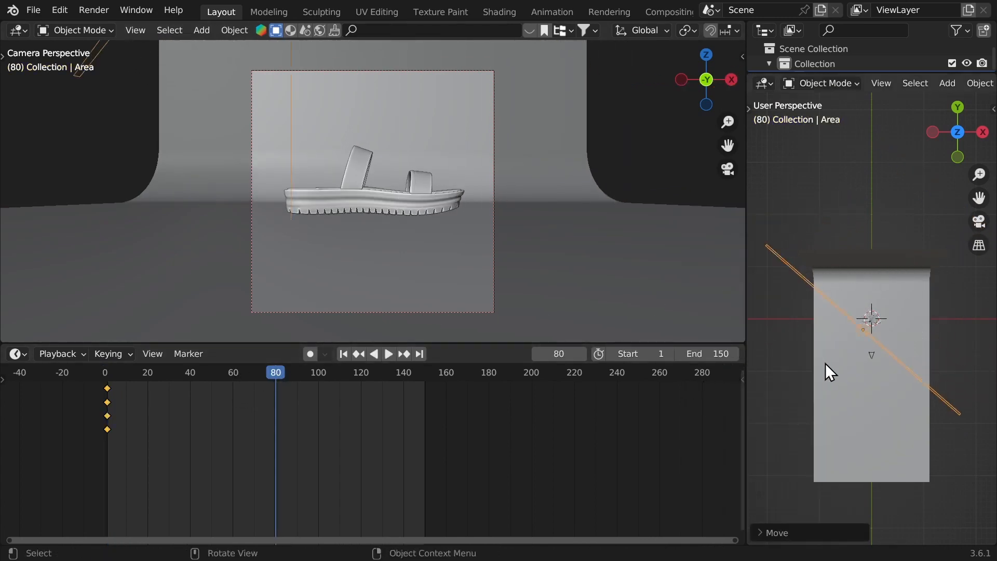
{"action": "middle_click_drag", "start_coordinate": [824, 363], "coordinate": [784, 250]}
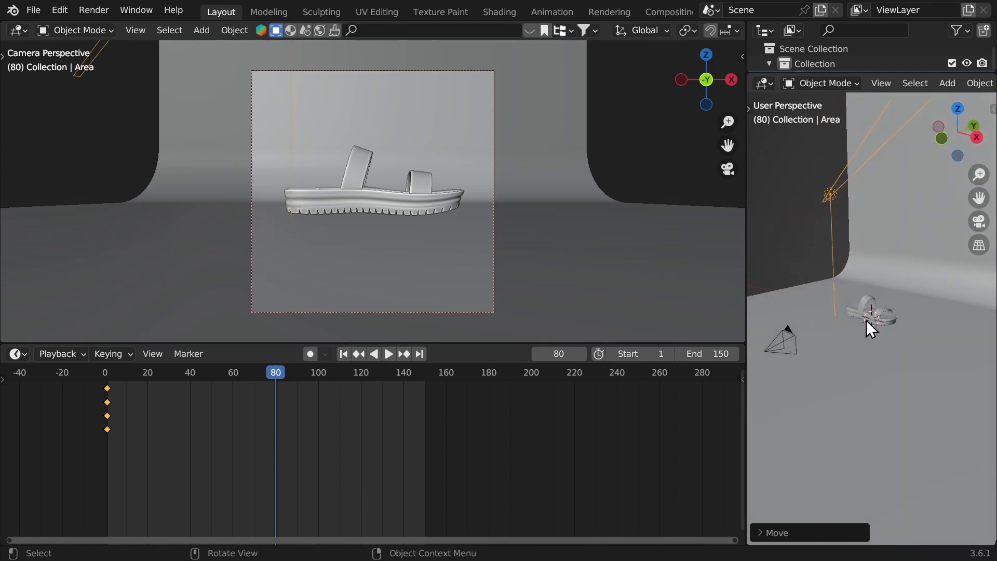
{"action": "mouse_move", "coordinate": [867, 320]}
{"action": "middle_mouse_down"}
{"action": "mouse_move", "coordinate": [836, 284]}
{"action": "mouse_move", "coordinate": [853, 308]}
{"action": "middle_mouse_up"}
{"action": "key", "text": "g"}
{"action": "left_click", "coordinate": [849, 301]}
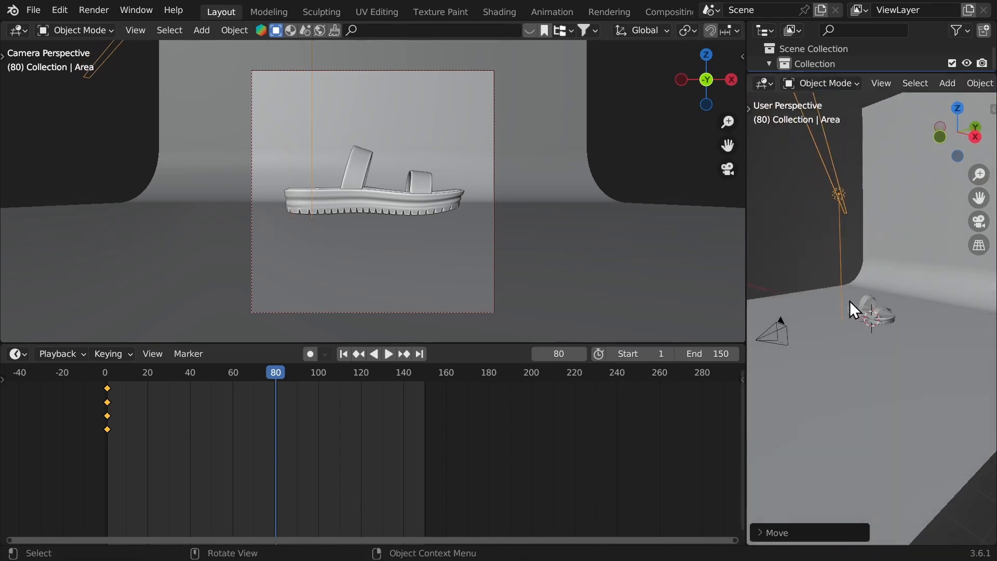
{"action": "key", "text": "i"}
{"action": "left_click", "coordinate": [848, 301]}
Scrub the light's movement to frame 62 and examine its position over the sandal in top view.
{"action": "left_click_drag", "start_coordinate": [107, 383], "coordinate": [156, 382]}
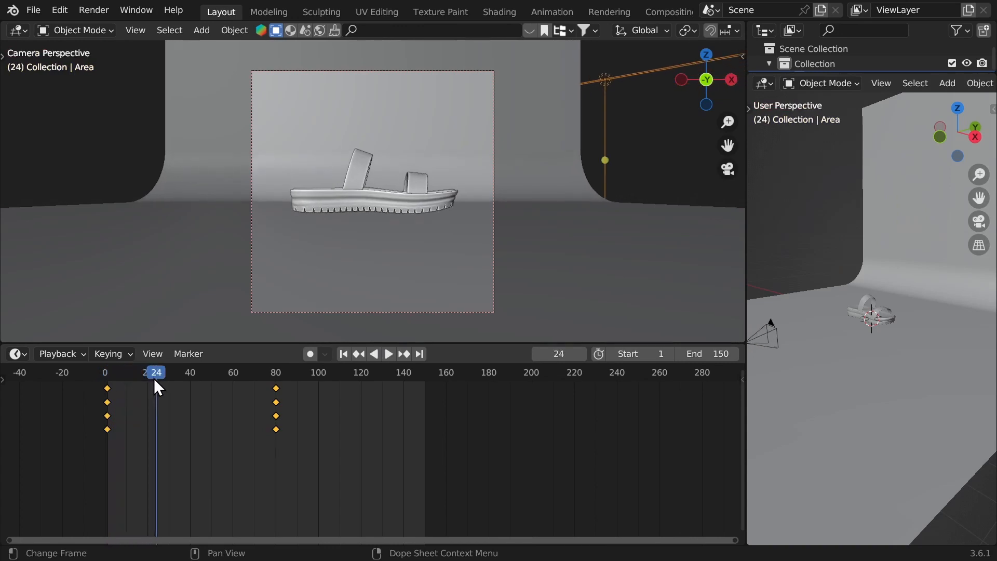
{"action": "left_click", "coordinate": [956, 106]}
{"action": "scroll", "coordinate": [857, 291], "scroll_direction": "up", "scroll_amount": 5}
{"action": "scroll", "coordinate": [914, 270], "scroll_direction": "down", "scroll_amount": 2}
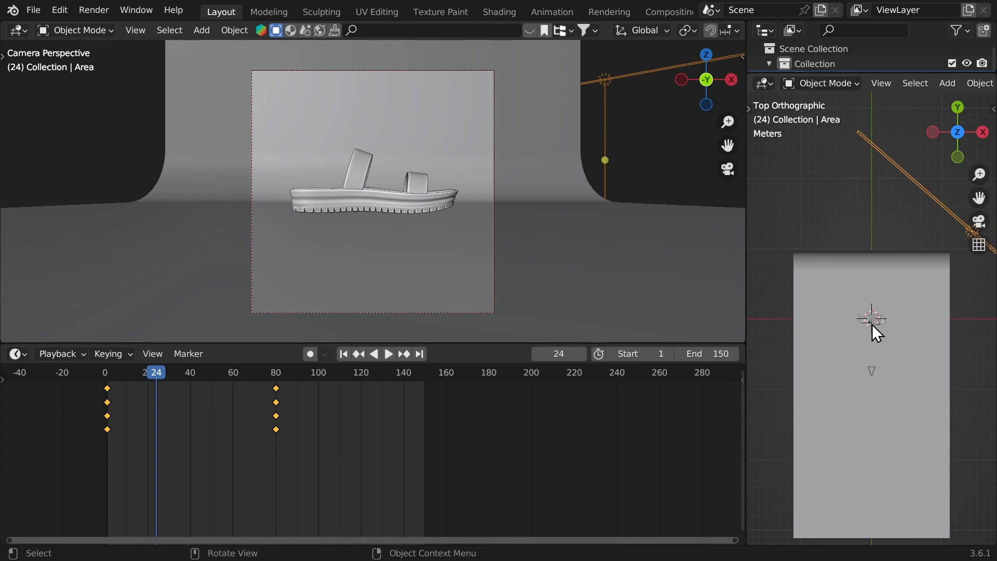
{"action": "left_click", "coordinate": [237, 400]}
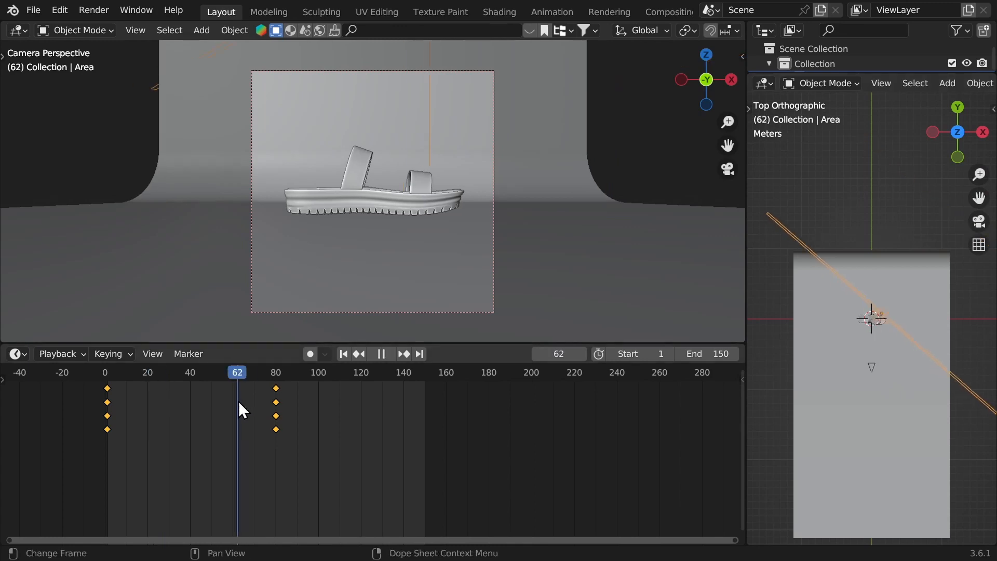
{"action": "key", "text": "space"}
{"action": "middle_click_drag", "start_coordinate": [831, 366], "coordinate": [840, 297], "text": "ctrl"}
{"action": "middle_click_drag", "start_coordinate": [868, 352], "coordinate": [863, 292], "text": "shift"}
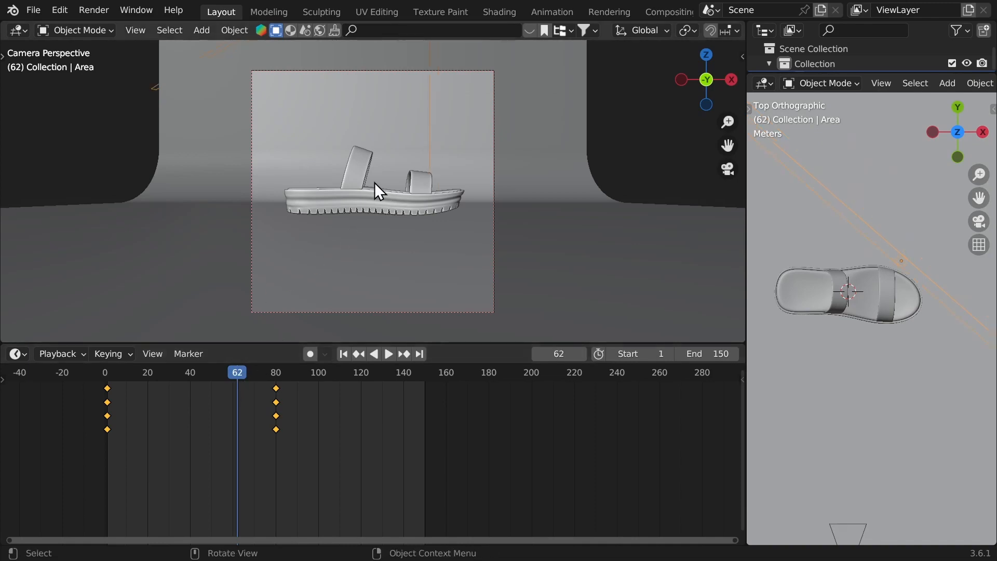
Insert a keyframe for the area light at frame 62 and shift it to frame 20.
{"action": "key", "text": "i"}
{"action": "left_click", "coordinate": [291, 181]}
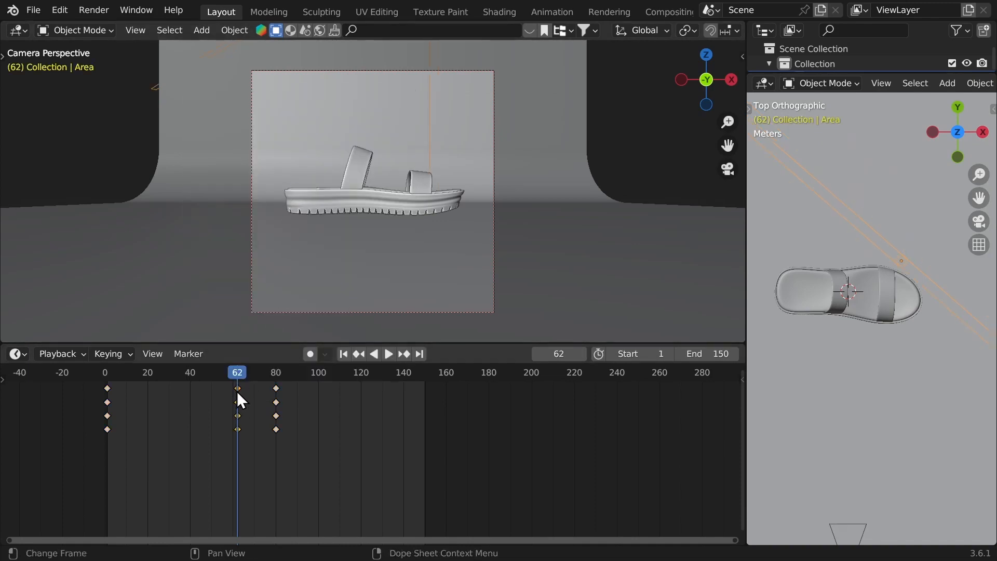
{"action": "key", "text": "g"}
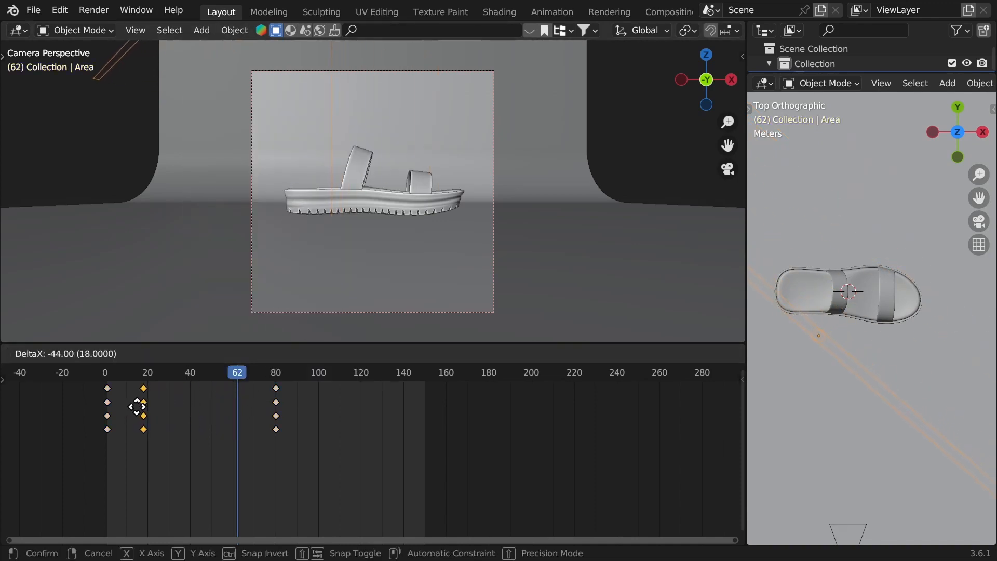
{"action": "left_click", "coordinate": [140, 405]}
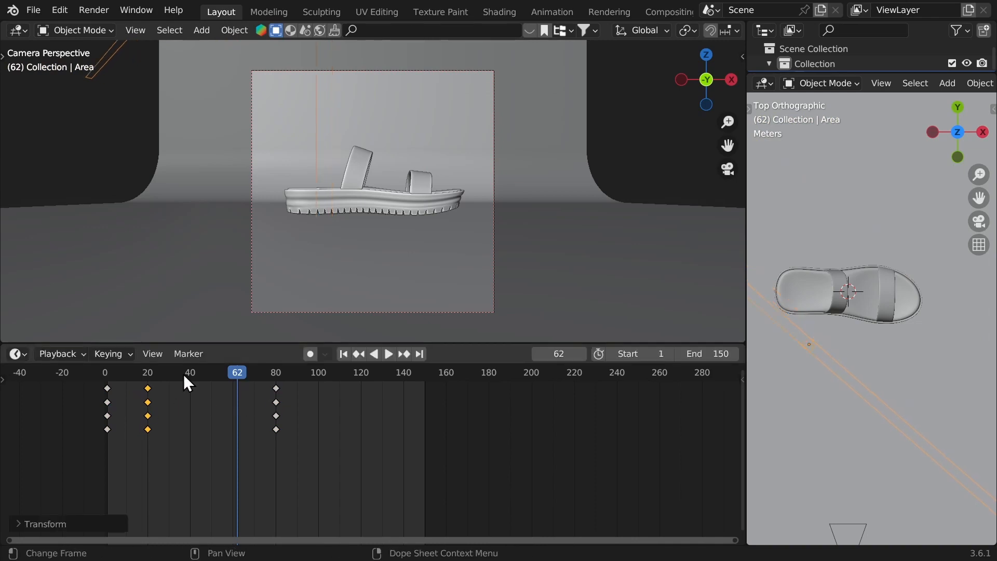
Play the animation from the start to review the light's sweep across the sandal.
{"action": "left_click", "coordinate": [106, 377]}
{"action": "key", "text": "space"}
{"action": "key", "text": "space"}
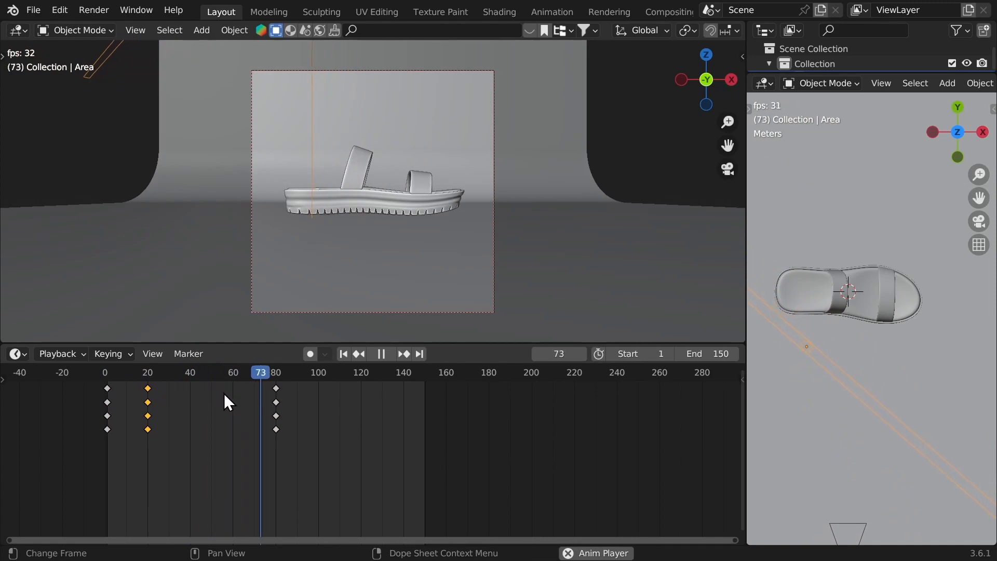
{"action": "key", "text": "space"}
Change the interpolation of the area light's keyframes at frame 20 and play the animation from the start.
{"action": "left_click_drag", "start_coordinate": [292, 460], "coordinate": [179, 434]}
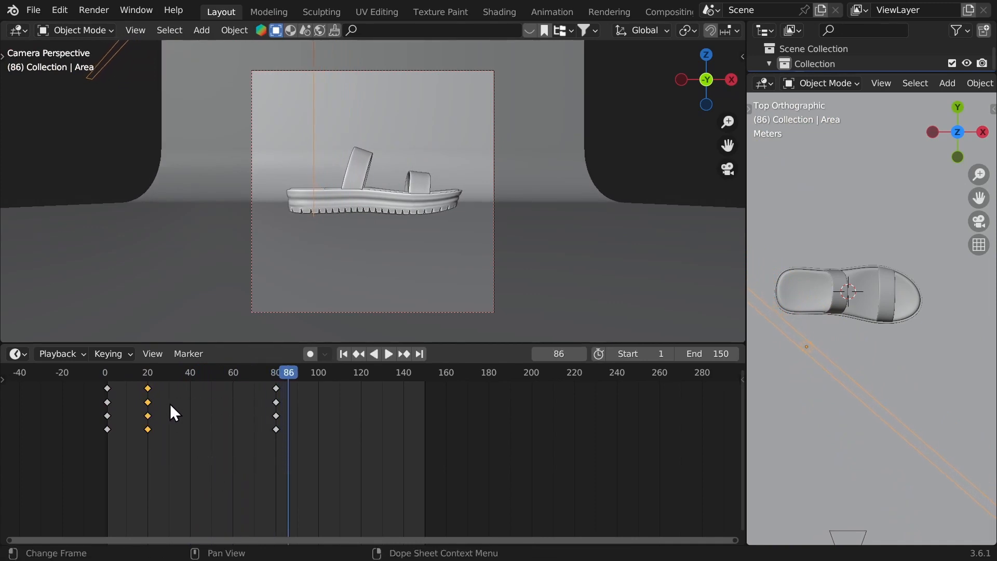
{"action": "key", "text": "t"}
{"action": "left_click", "coordinate": [88, 453]}
{"action": "left_click", "coordinate": [108, 376]}
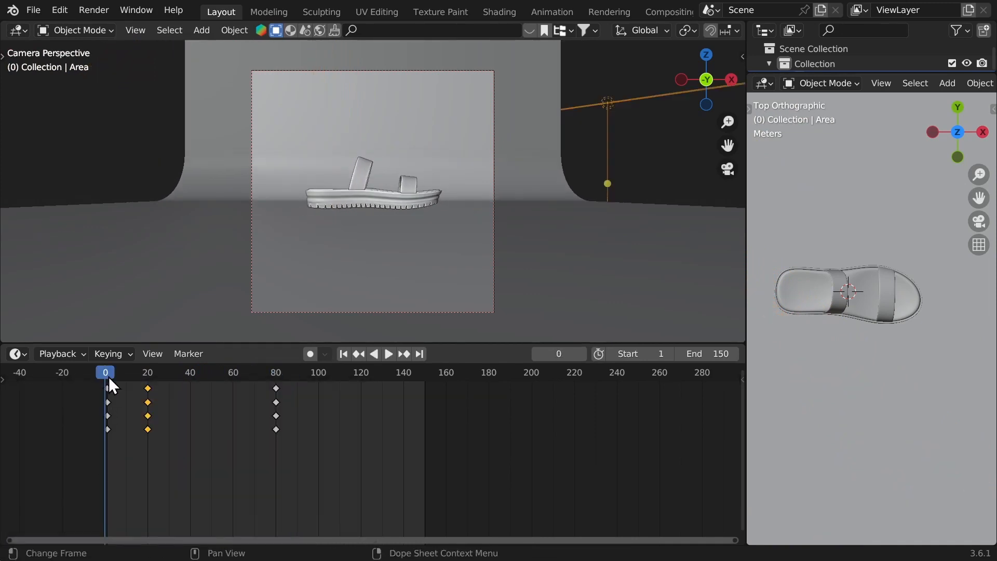
{"action": "key", "text": "space"}
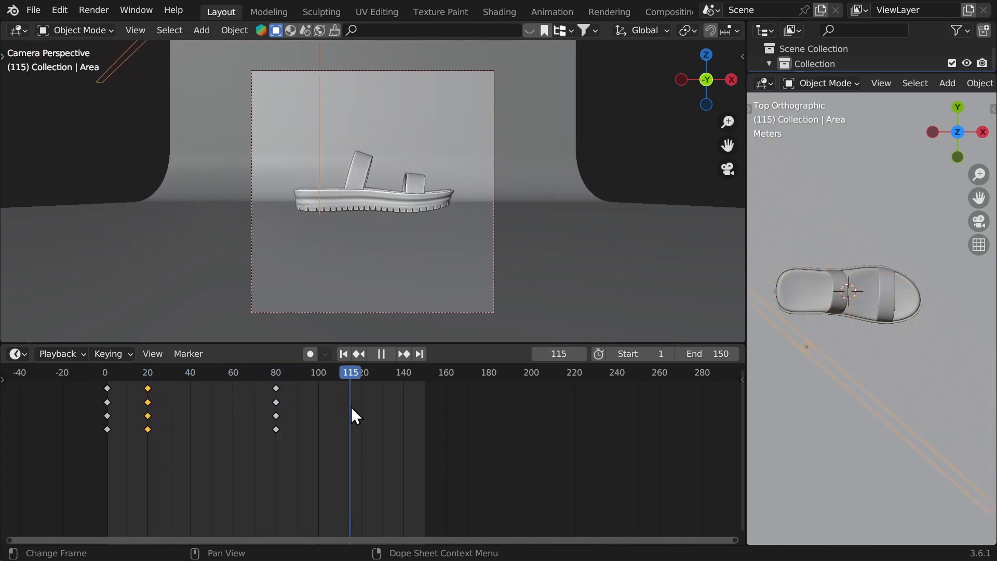
At frame 150, rotate the area light onto the opposite diagonal in top view and insert a Location & Rotation keyframe.
{"action": "left_click_drag", "start_coordinate": [389, 423], "coordinate": [427, 421]}
{"action": "key", "text": "space"}
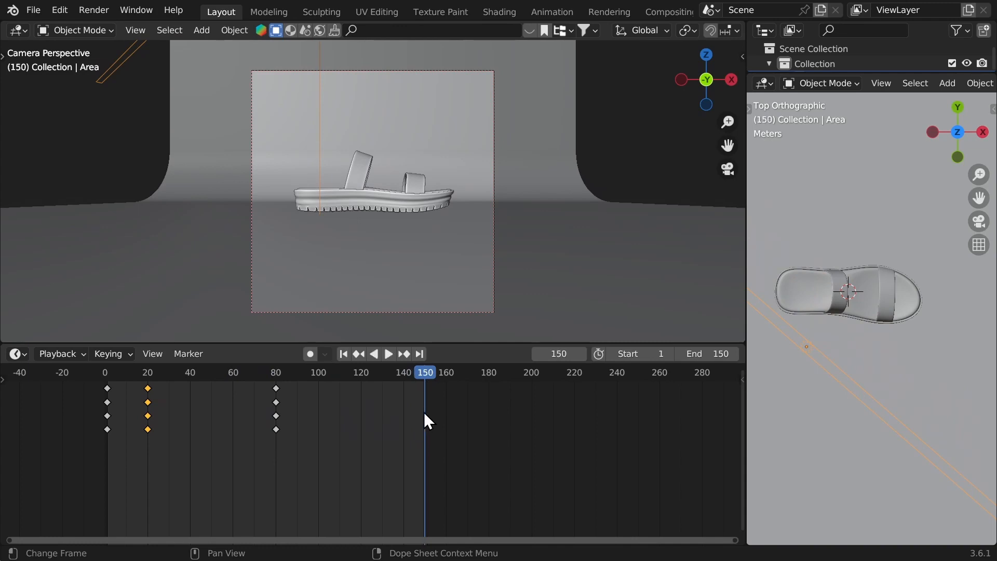
{"action": "key", "text": "r"}
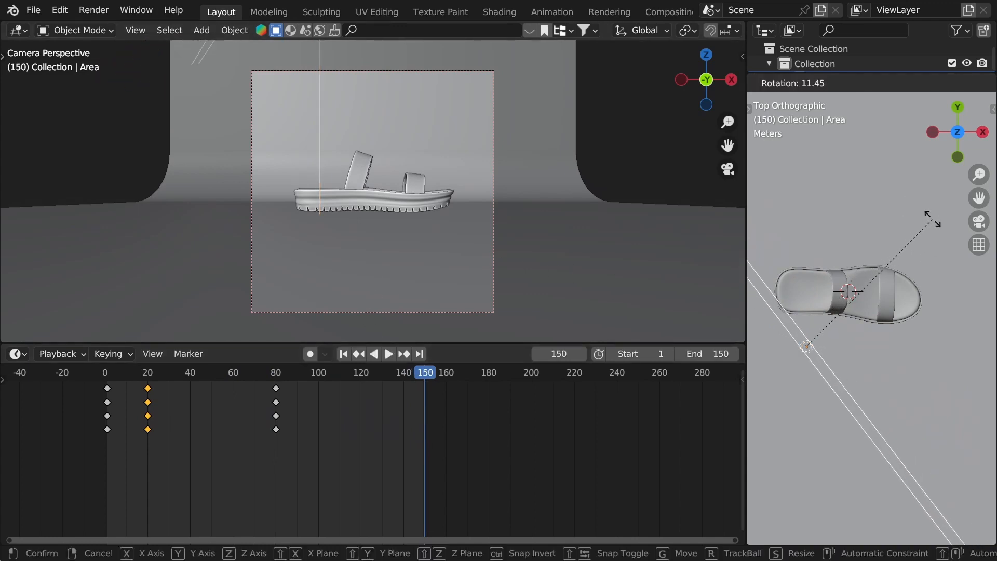
{"action": "left_click", "coordinate": [900, 420]}
{"action": "key", "text": "i"}
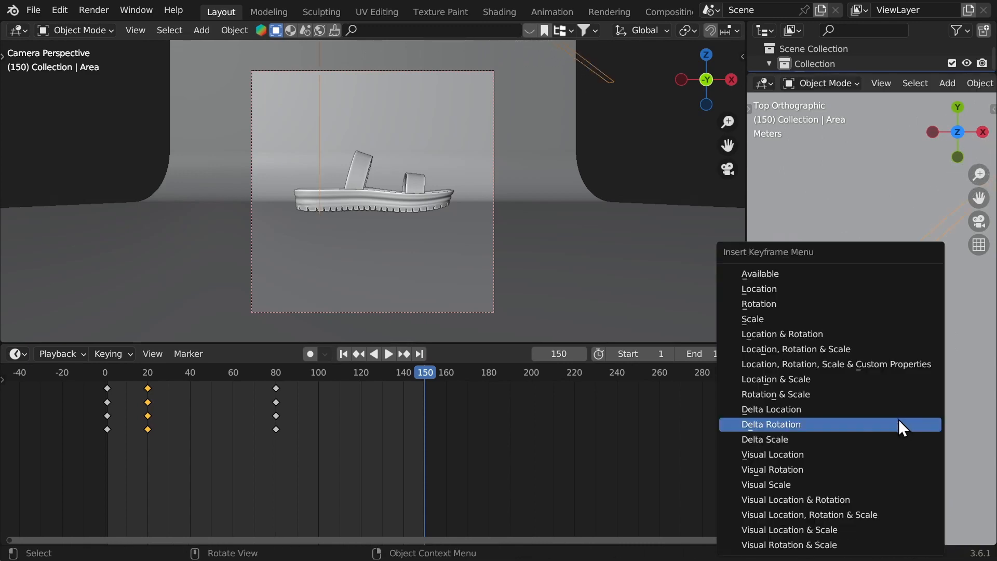
{"action": "left_click", "coordinate": [847, 338]}
Preview the animated lighting at frame 51 in rendered shading and render that frame as a still image.
{"action": "key", "text": "space"}
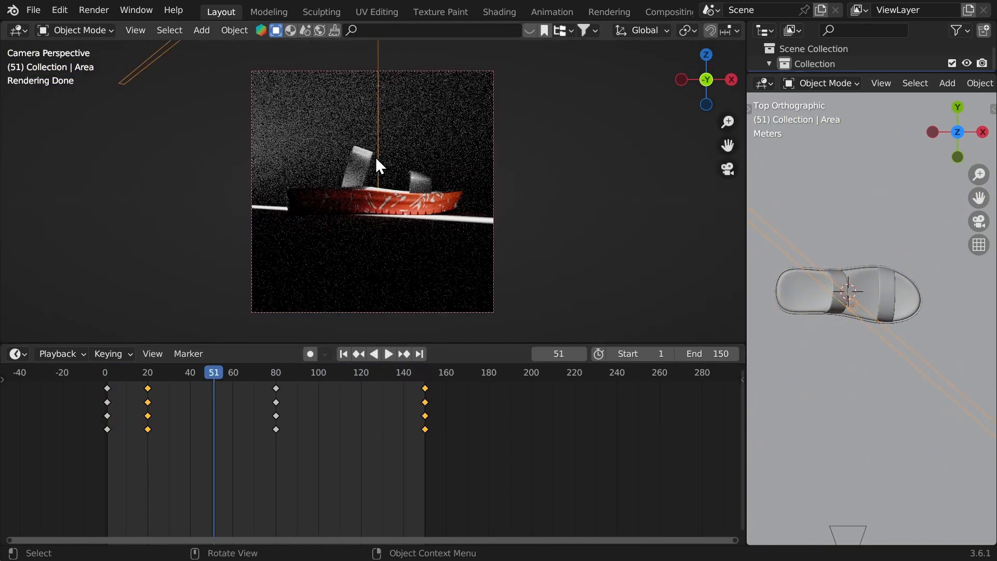
{"action": "key", "text": "F12"}
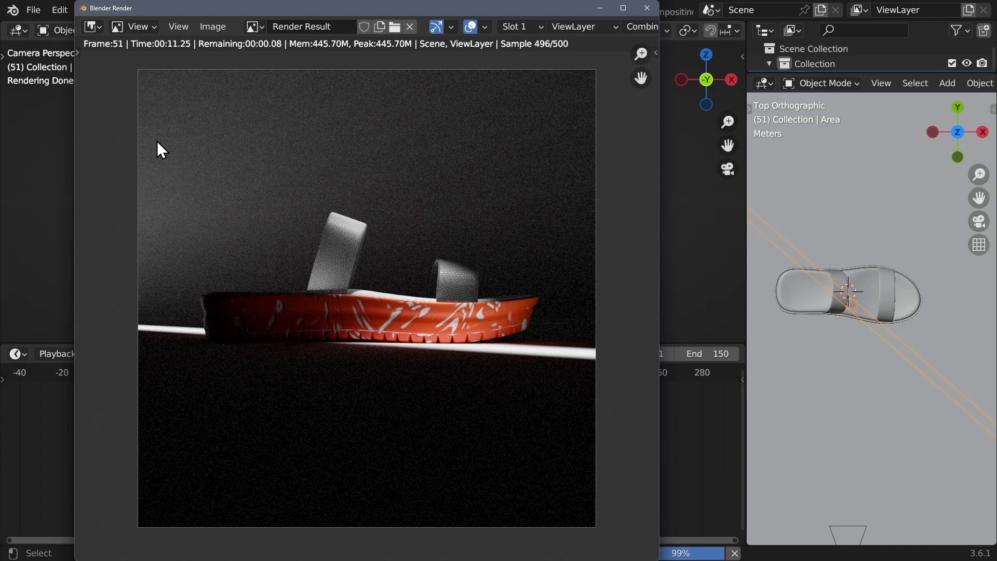
Close the render result and set the color management look to Medium High Contrast.
{"action": "key", "text": "Escape"}
{"action": "left_click", "coordinate": [765, 83]}
{"action": "left_click", "coordinate": [675, 139]}
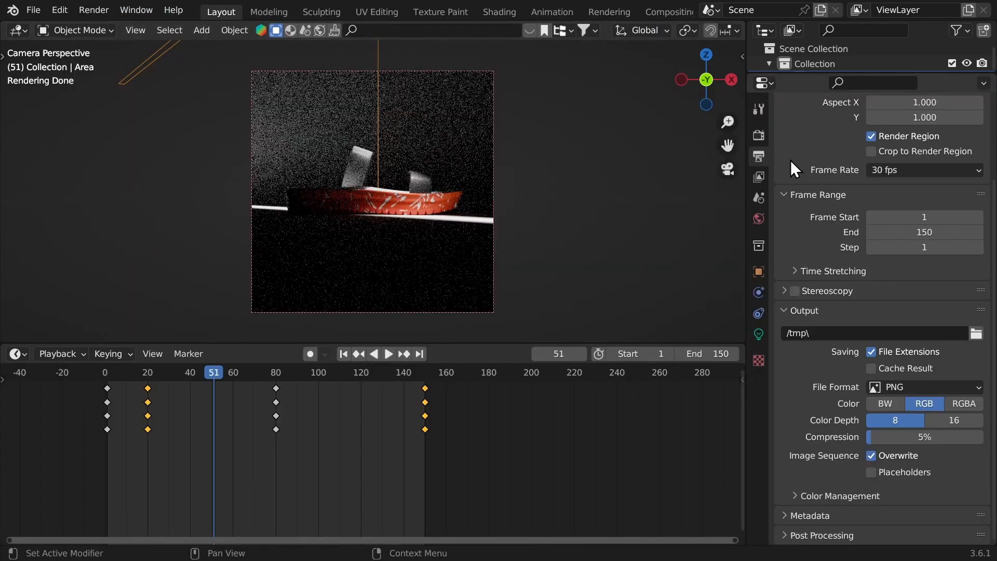
{"action": "left_click", "coordinate": [758, 135]}
{"action": "scroll", "coordinate": [867, 427], "scroll_direction": "down", "scroll_amount": 3}
{"action": "left_click", "coordinate": [883, 476]}
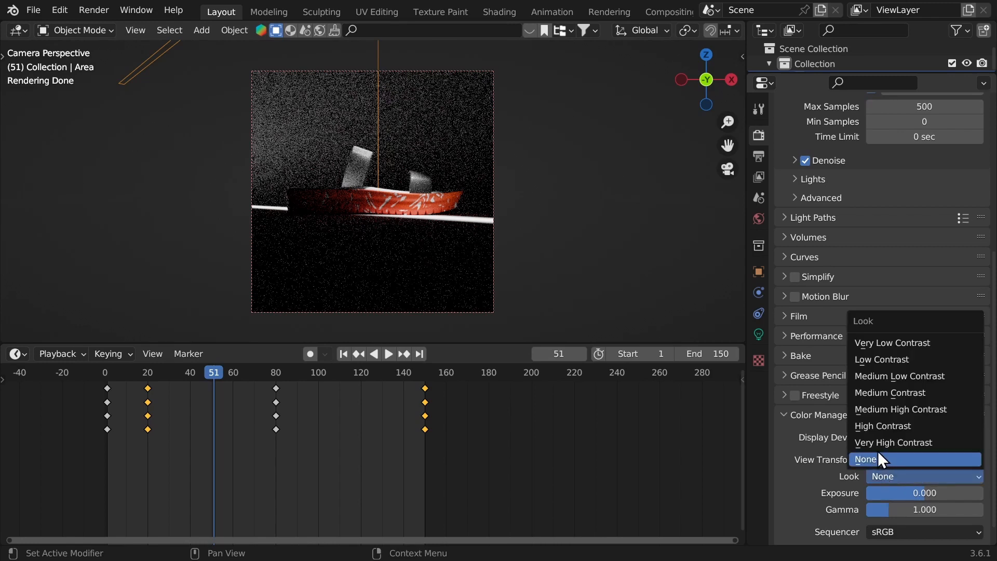
{"action": "left_click", "coordinate": [868, 410]}
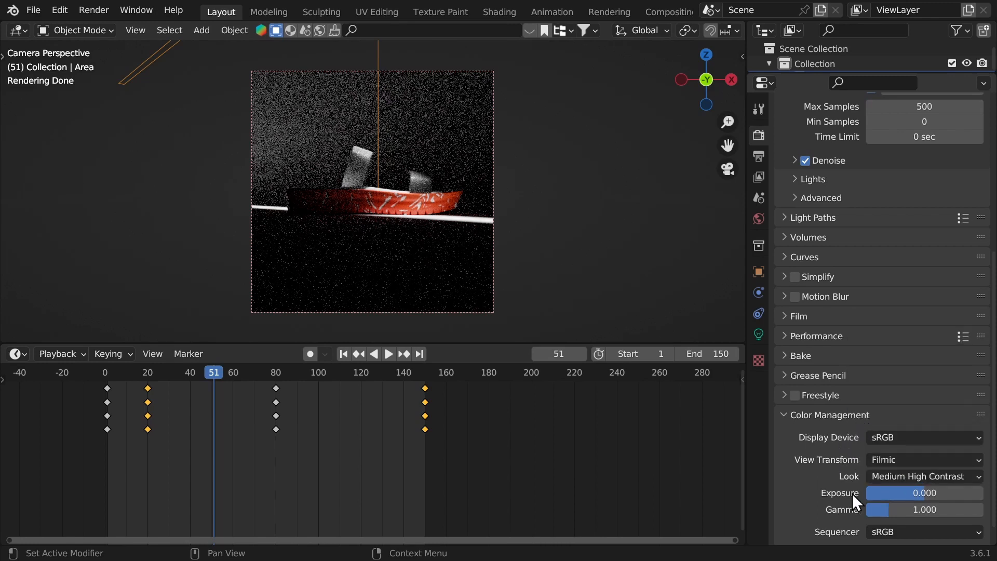
Enable motion blur in the render settings and edit its shutter value.
{"action": "scroll", "coordinate": [821, 457], "scroll_direction": "up", "scroll_amount": 4}
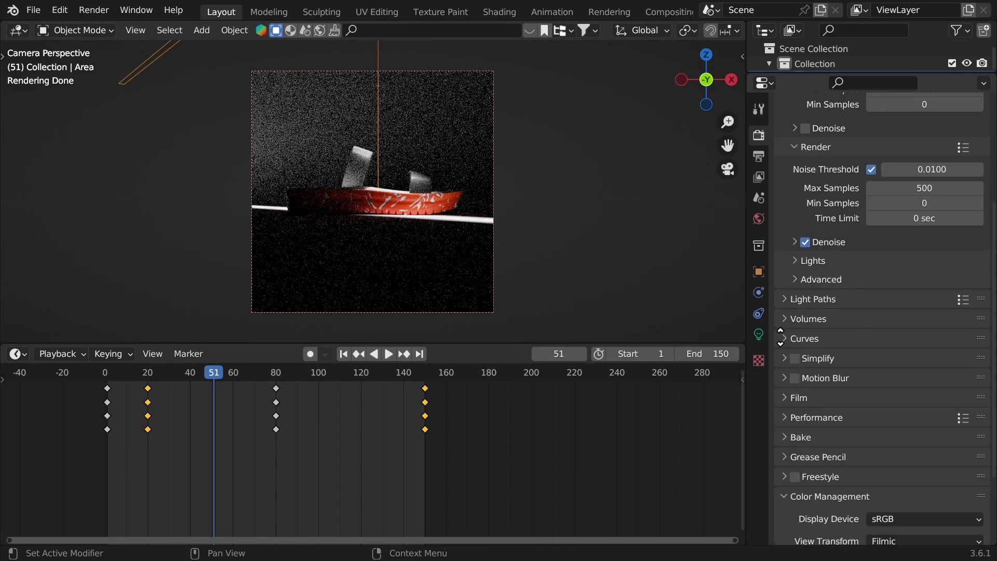
{"action": "scroll", "coordinate": [780, 336], "scroll_direction": "up", "scroll_amount": 1}
{"action": "left_click", "coordinate": [824, 406]}
{"action": "left_click", "coordinate": [881, 445]}
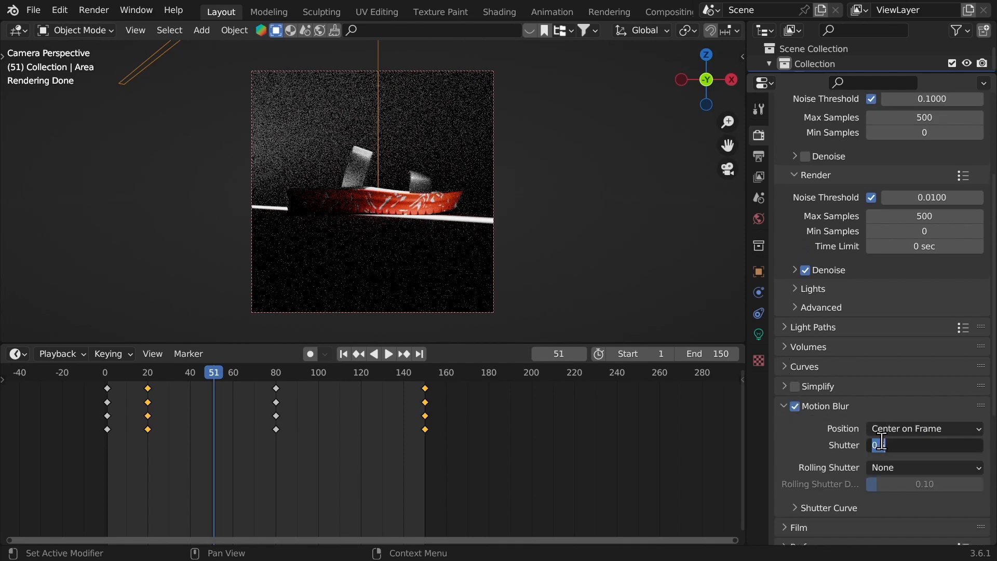
{"action": "type", "text": "."}
{"action": "key", "text": "Return"}
Expand the light paths settings and set the maximum diffuse bounces to 5.
{"action": "scroll", "coordinate": [815, 410], "scroll_direction": "up", "scroll_amount": 4}
{"action": "left_click", "coordinate": [813, 383]}
{"action": "scroll", "coordinate": [826, 416], "scroll_direction": "down", "scroll_amount": 6}
{"action": "scroll", "coordinate": [837, 428], "scroll_direction": "down", "scroll_amount": 1}
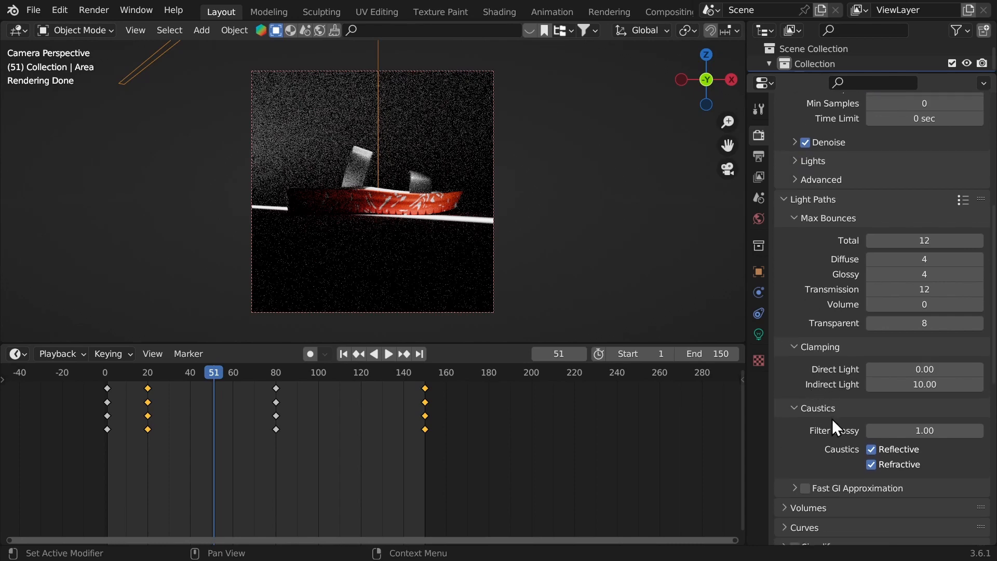
{"action": "left_click", "coordinate": [979, 258]}
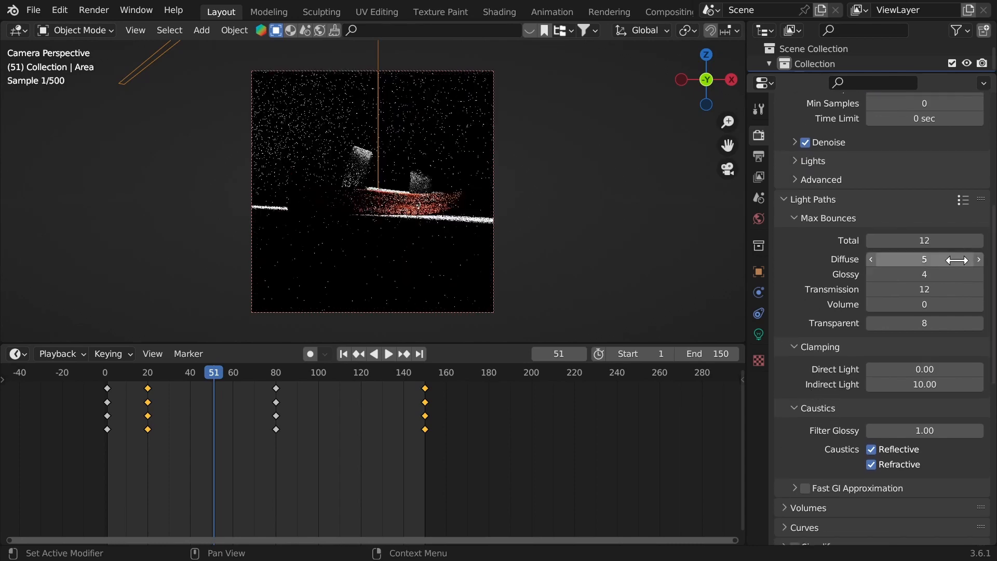
Set the render noise threshold to 0.1, then render frame 51 as a still and inspect it up close.
{"action": "scroll", "coordinate": [893, 332], "scroll_direction": "up", "scroll_amount": 10}
{"action": "left_click", "coordinate": [921, 296]}
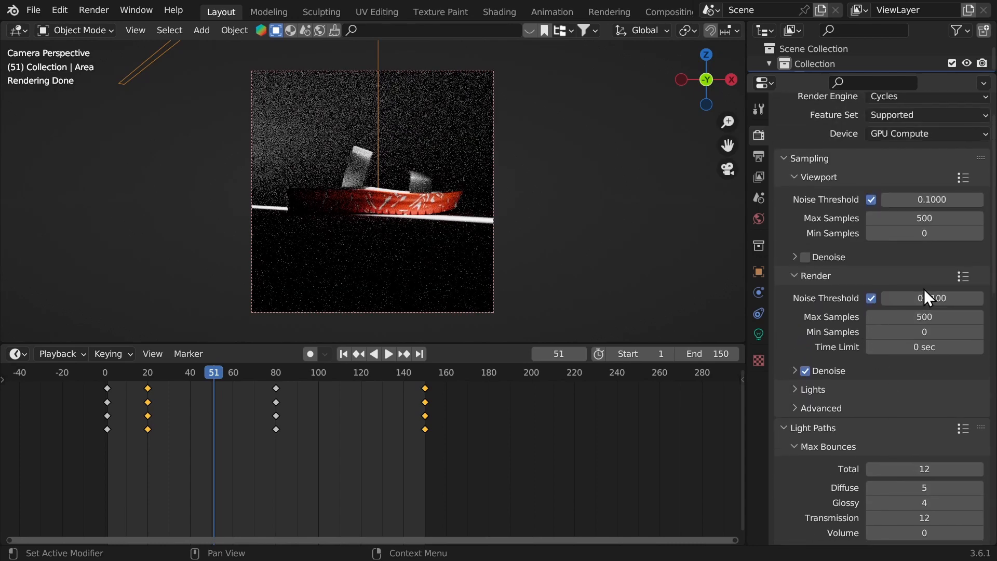
{"action": "type", "text": "0.01"}
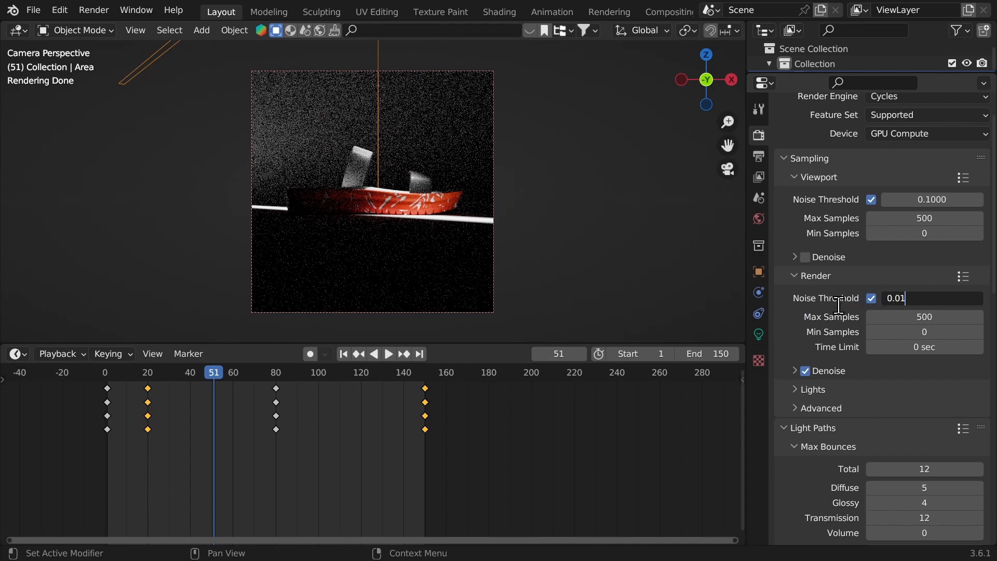
{"action": "type", "text": "1"}
{"action": "key", "text": "Return"}
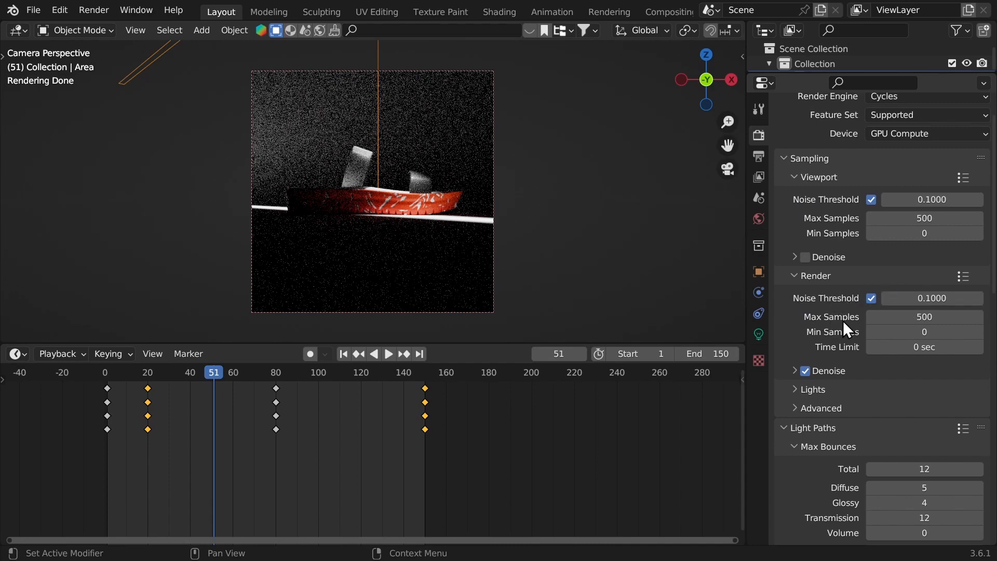
{"action": "key", "text": "F12"}
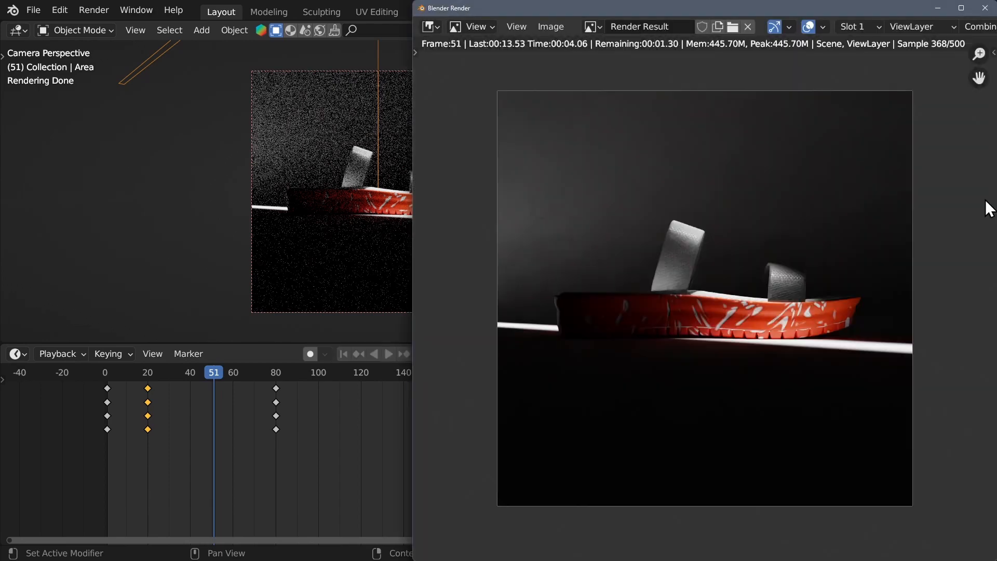
{"action": "middle_click_drag", "start_coordinate": [858, 222], "coordinate": [876, 167], "text": "ctrl"}
{"action": "key", "text": "Escape"}
Render frame 51 with the render noise threshold disabled for comparison, and re-enable the threshold.
{"action": "left_click", "coordinate": [872, 249]}
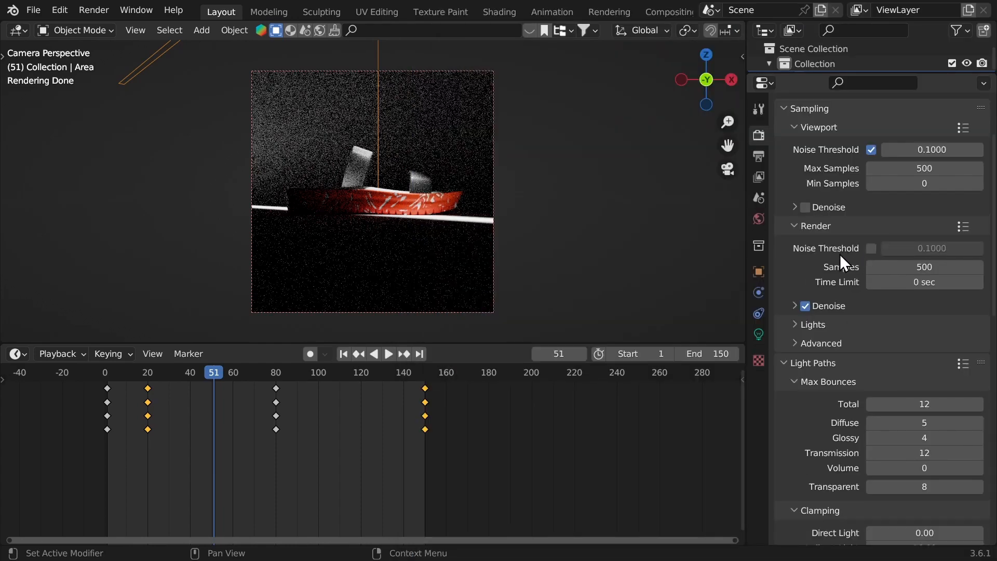
{"action": "key", "text": "F12"}
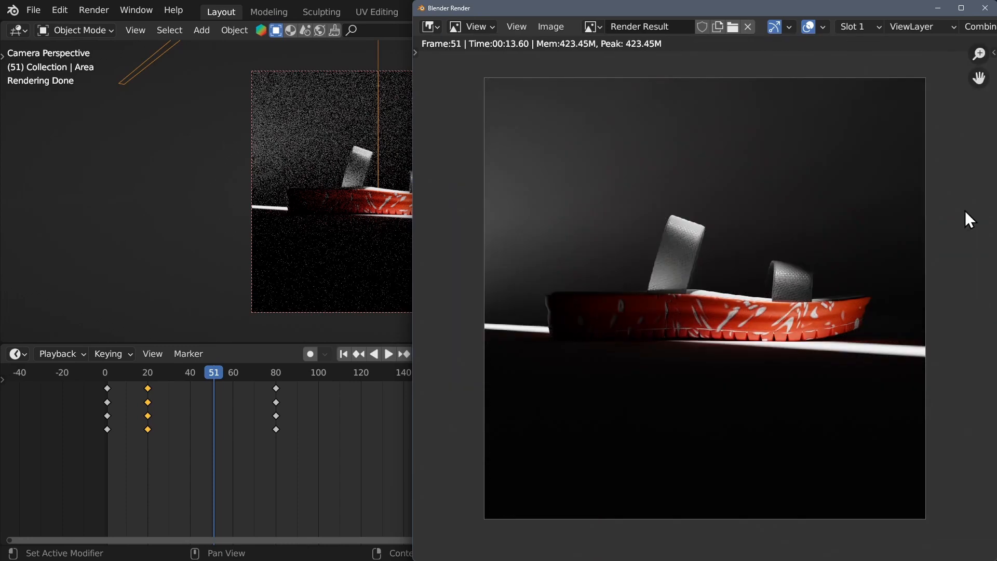
{"action": "middle_click_drag", "start_coordinate": [804, 291], "coordinate": [893, 176], "text": "ctrl"}
{"action": "key", "text": "Escape"}
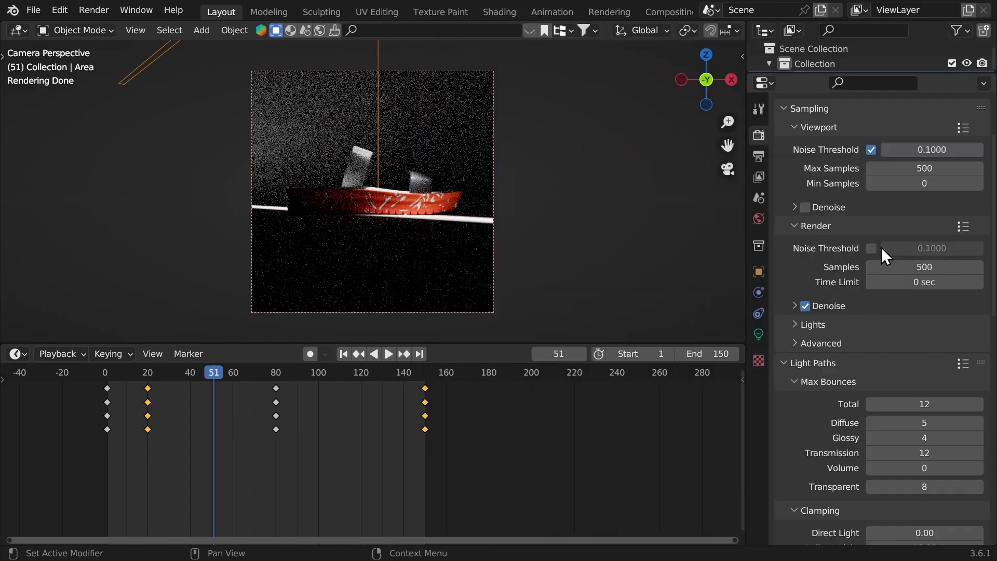
{"action": "left_click", "coordinate": [871, 248]}
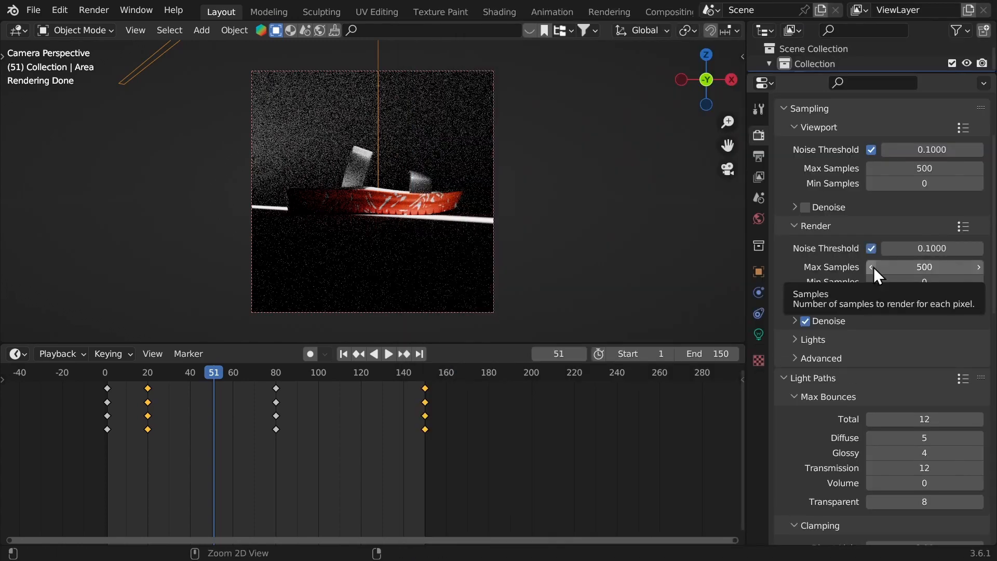
Save the file and add a new area light to the scene in solid shading.
{"action": "key", "text": "ctrl+s"}
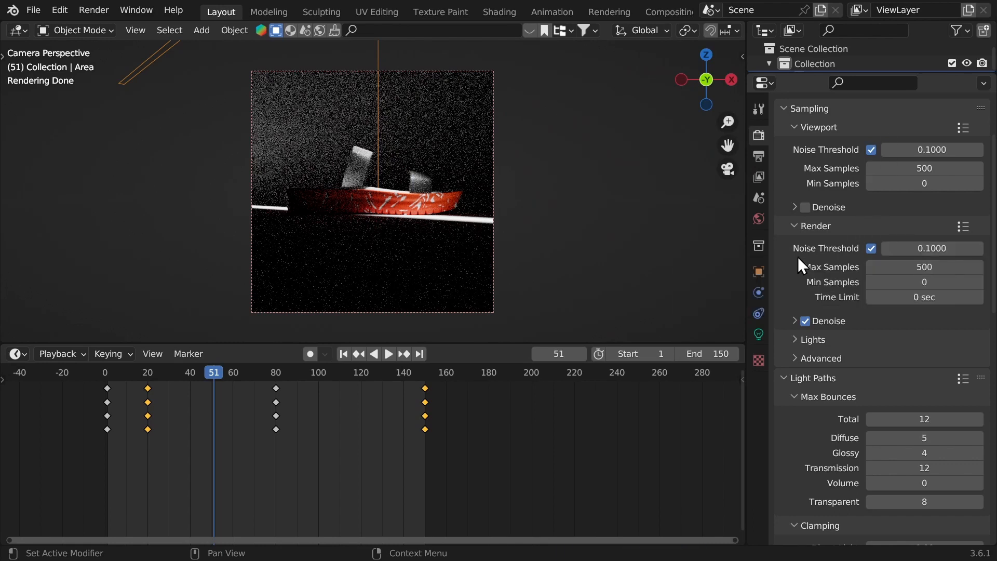
{"action": "scroll", "coordinate": [798, 257], "scroll_direction": "up", "scroll_amount": 4}
{"action": "middle_click_drag", "start_coordinate": [447, 218], "coordinate": [528, 109]}
{"action": "key", "text": "z"}
{"action": "left_click", "coordinate": [462, 169]}
{"action": "mouse_move", "coordinate": [462, 169]}
{"action": "middle_mouse_down"}
{"action": "mouse_move", "coordinate": [431, 247]}
{"action": "mouse_move", "coordinate": [607, 65]}
{"action": "mouse_move", "coordinate": [333, 156]}
{"action": "mouse_move", "coordinate": [353, 149]}
{"action": "middle_mouse_up"}
{"action": "scroll", "coordinate": [565, 30], "scroll_direction": "down", "scroll_amount": 8}
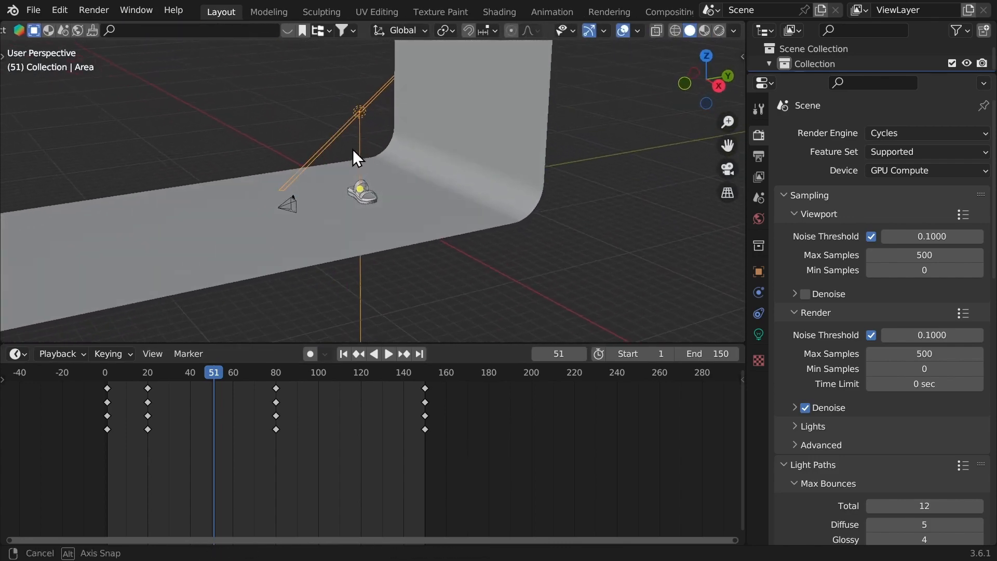
{"action": "key", "text": "shift+a"}
{"action": "mouse_move", "coordinate": [354, 191]}
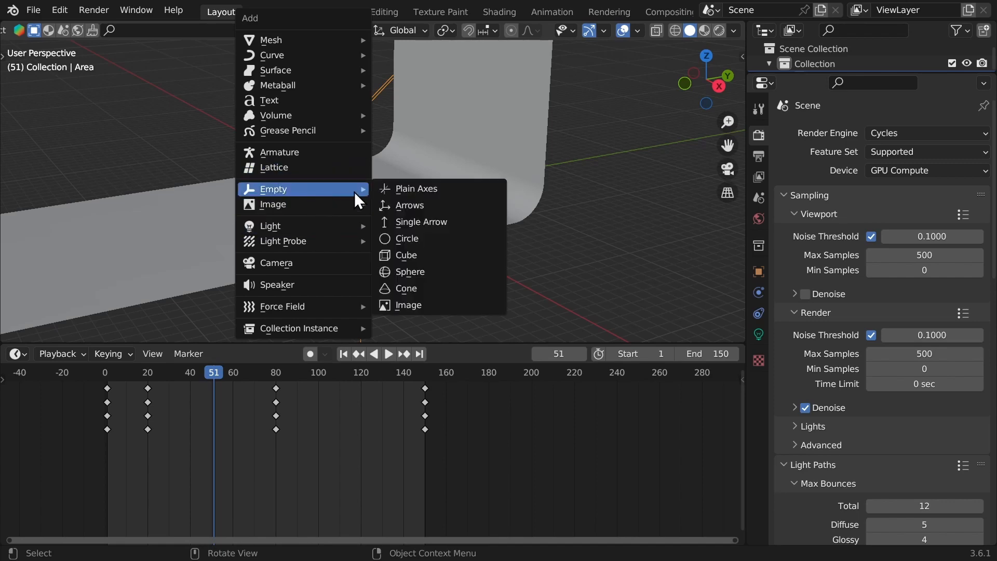
{"action": "mouse_move", "coordinate": [343, 225]}
{"action": "left_click", "coordinate": [408, 276]}
Place the new area light above the sandal and set its power to 300 W in the rendered camera view.
{"action": "mouse_move", "coordinate": [393, 242]}
{"action": "middle_mouse_down"}
{"action": "mouse_move", "coordinate": [350, 219]}
{"action": "mouse_move", "coordinate": [520, 132]}
{"action": "mouse_move", "coordinate": [429, 136]}
{"action": "middle_mouse_up"}
{"action": "key", "text": "Right"}
{"action": "key", "text": "KP_0"}
{"action": "key", "text": "z"}
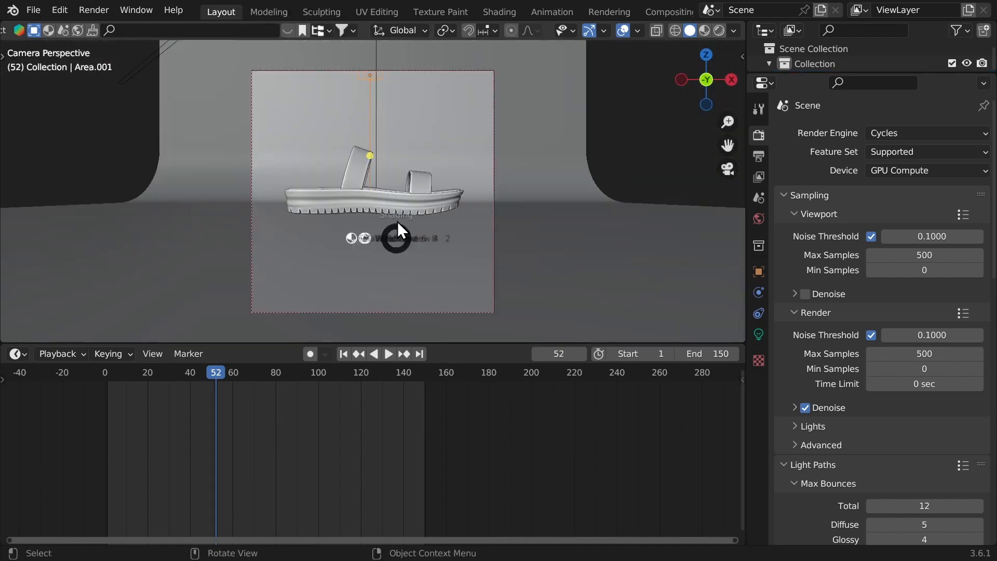
{"action": "left_click", "coordinate": [397, 188]}
{"action": "left_click", "coordinate": [758, 334]}
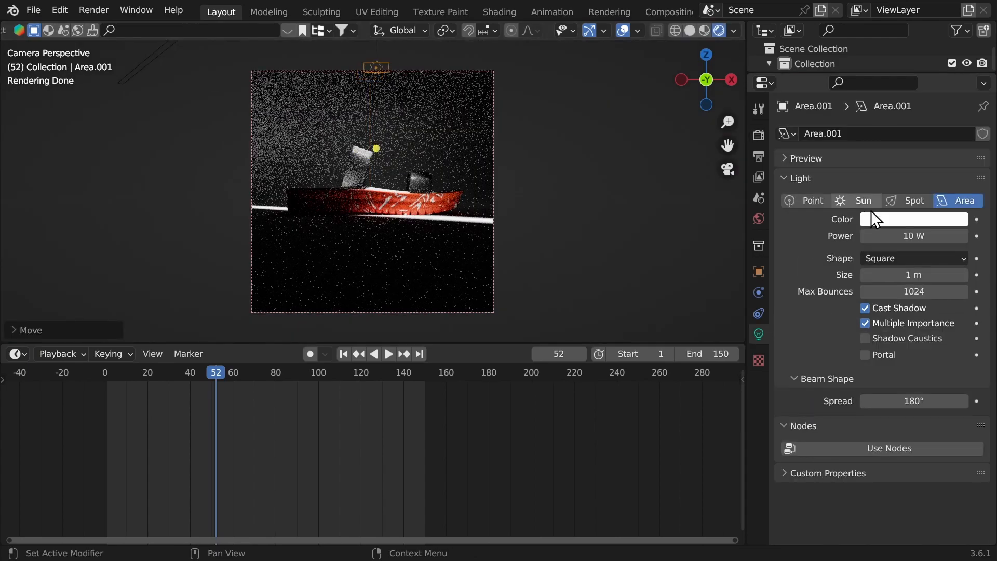
{"action": "left_click", "coordinate": [874, 234]}
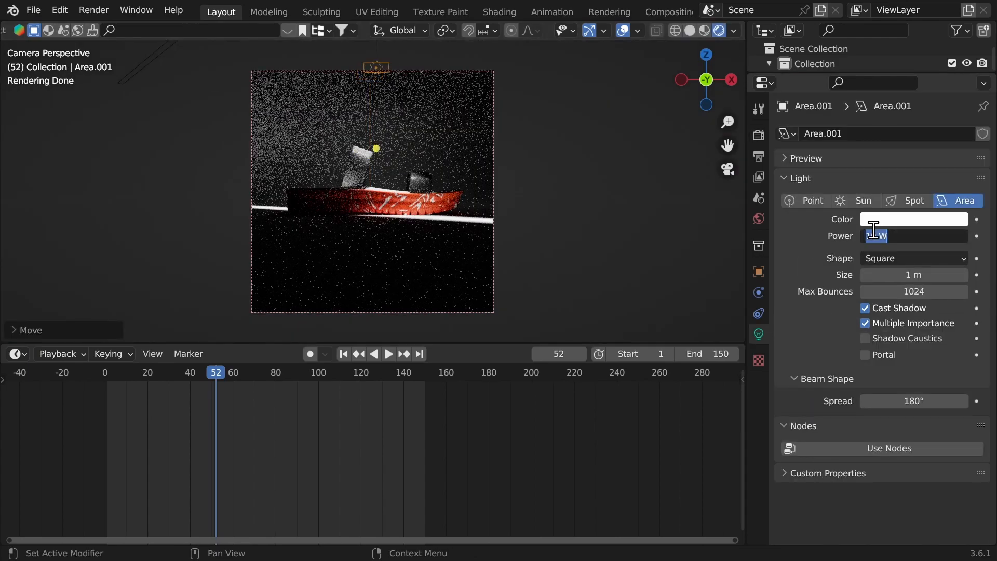
{"action": "key", "text": "Return"}
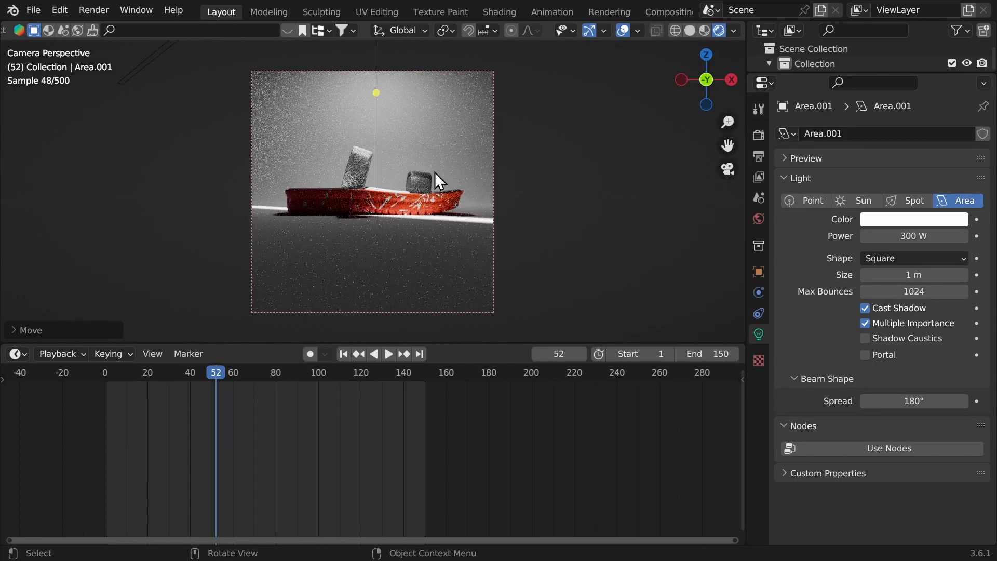
Duplicate the overhead area light to the sandal's negative X side and rotate the copy about Y to aim it at the sandal.
{"action": "middle_click_drag", "start_coordinate": [434, 173], "coordinate": [364, 161]}
{"action": "key", "text": "shift+d"}
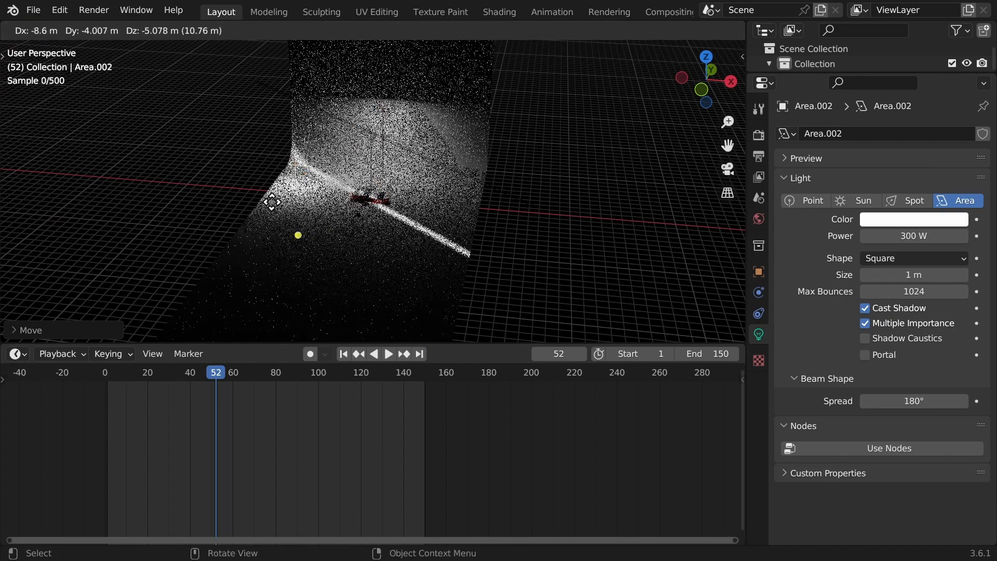
{"action": "left_click", "coordinate": [267, 187]}
{"action": "key", "text": "r"}
{"action": "key", "text": "x"}
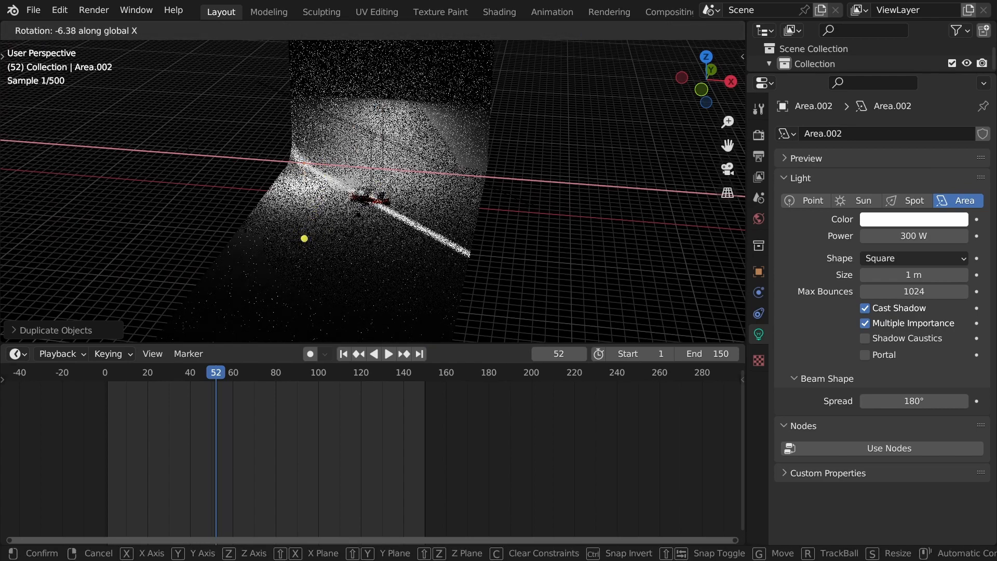
{"action": "key", "text": "y"}
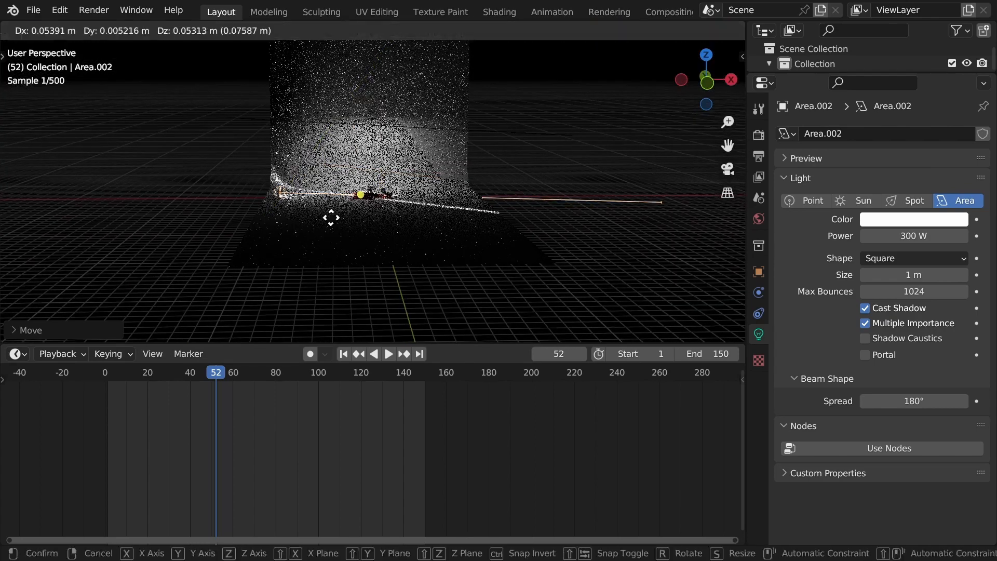
{"action": "left_click", "coordinate": [334, 219]}
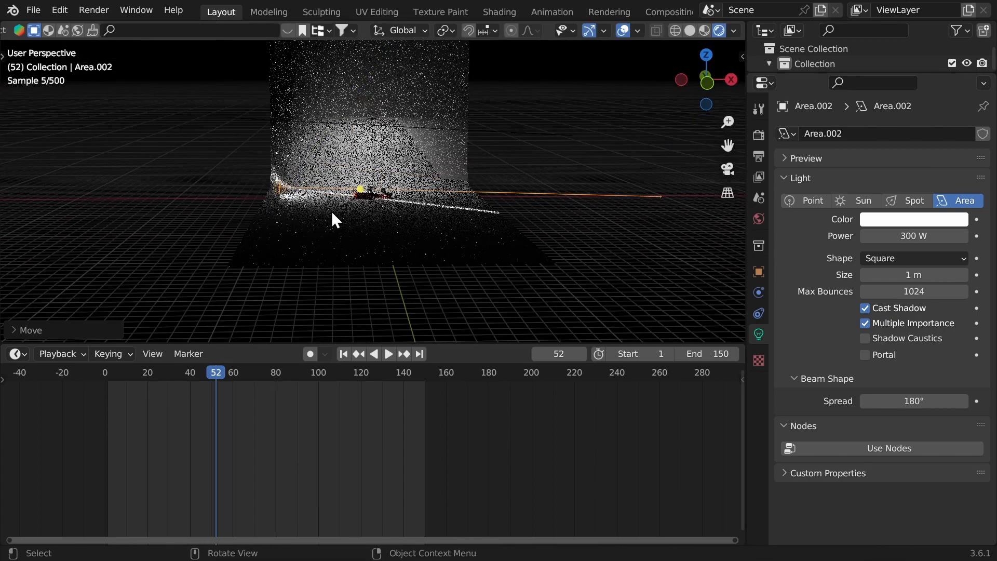
{"action": "key", "text": "g"}
{"action": "left_click", "coordinate": [356, 218]}
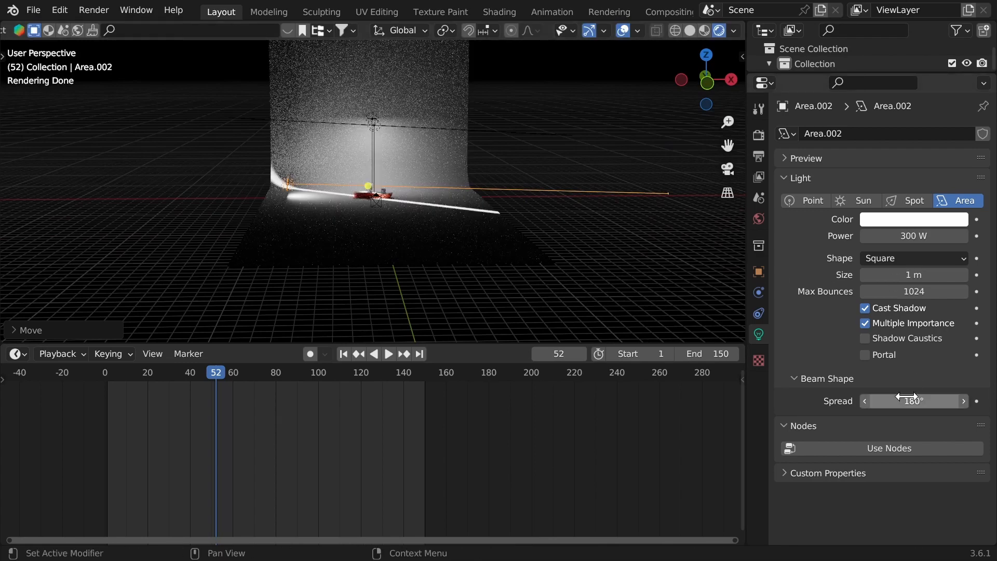
Narrow the side light's beam spread to 67.4° and move the light closer to the sandal.
{"action": "left_click_drag", "start_coordinate": [908, 397], "coordinate": [316, 311]}
{"action": "key", "text": "g"}
{"action": "left_click", "coordinate": [262, 199]}
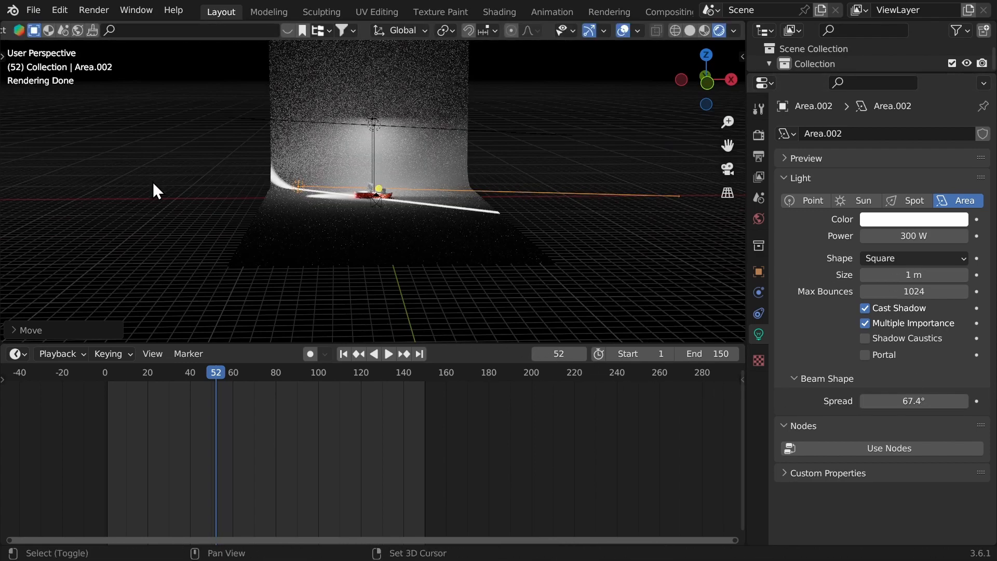
Duplicate the side light along X to the sandal's opposite side, rotate the copy about Z to face the sandal and adjust its position.
{"action": "key", "text": "shift+d"}
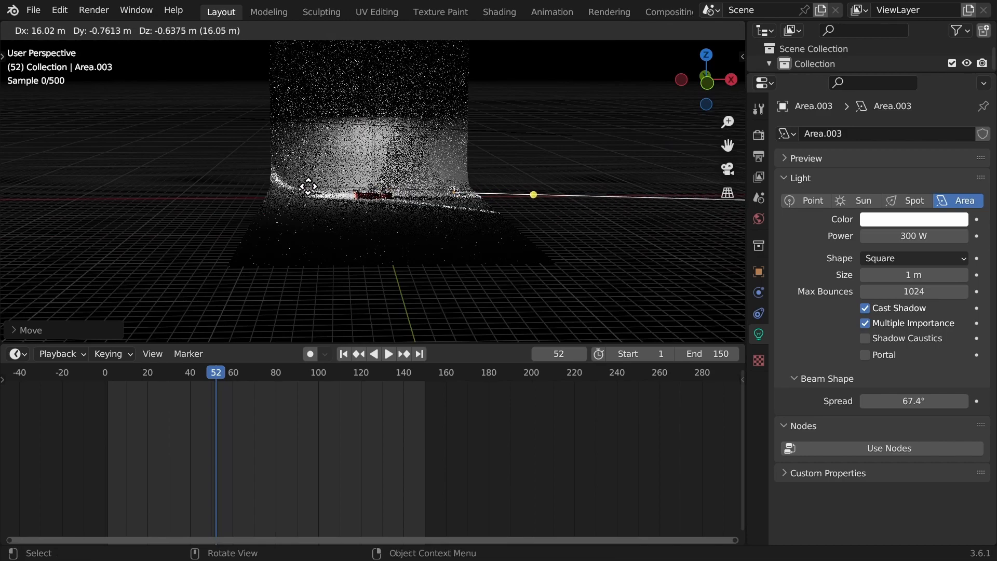
{"action": "key", "text": "x"}
{"action": "left_click", "coordinate": [309, 194]}
{"action": "key", "text": "r"}
{"action": "key", "text": "z"}
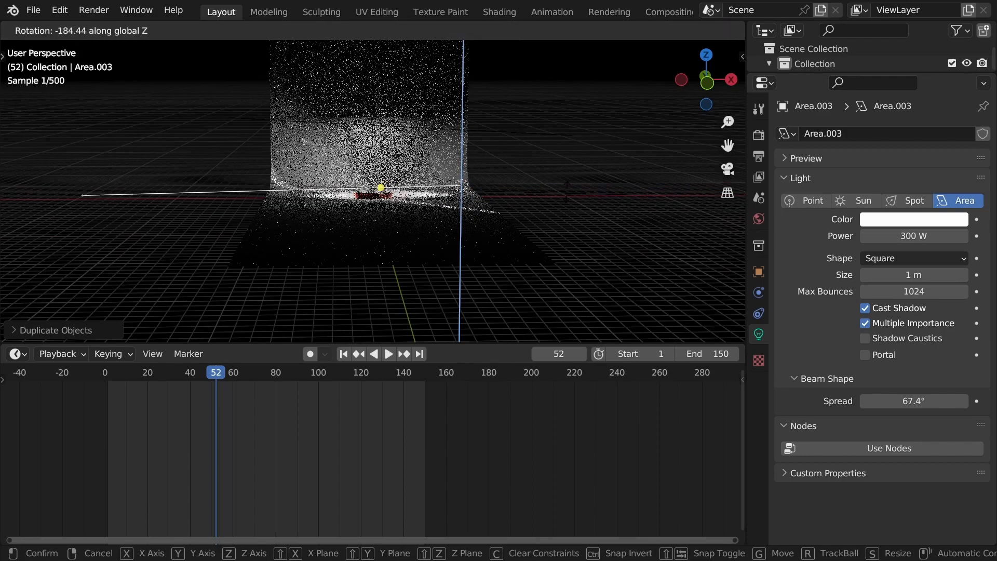
{"action": "left_click", "coordinate": [536, 221]}
{"action": "middle_click_drag", "start_coordinate": [566, 223], "coordinate": [485, 222]}
{"action": "key", "text": "g"}
{"action": "left_click", "coordinate": [396, 251]}
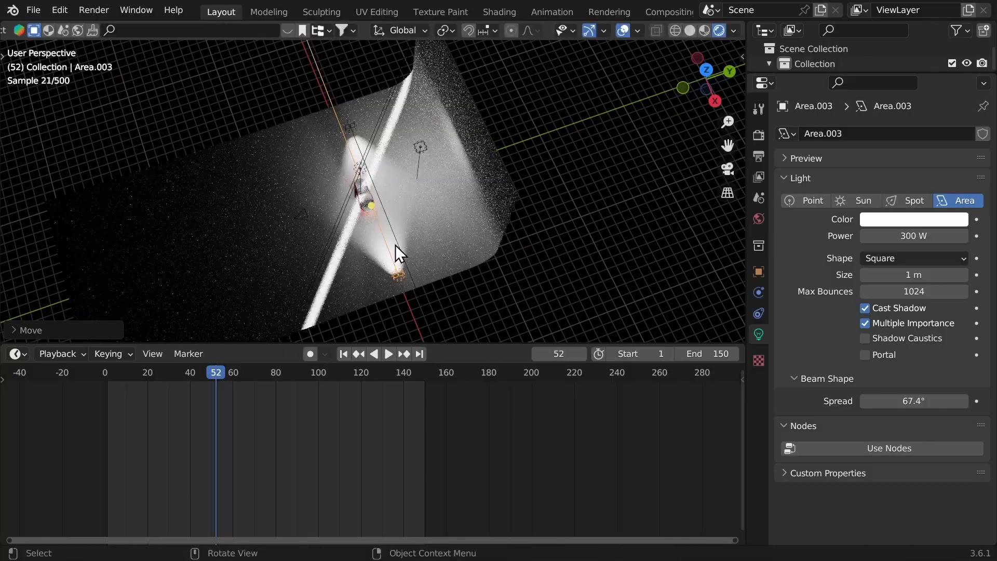
Check the lighting through the camera and set the power of the area light on the sandal's positive X side to 500 W.
{"action": "key", "text": "ctrl+space"}
{"action": "key", "text": "KP_0"}
{"action": "key", "text": "shift+alt+z"}
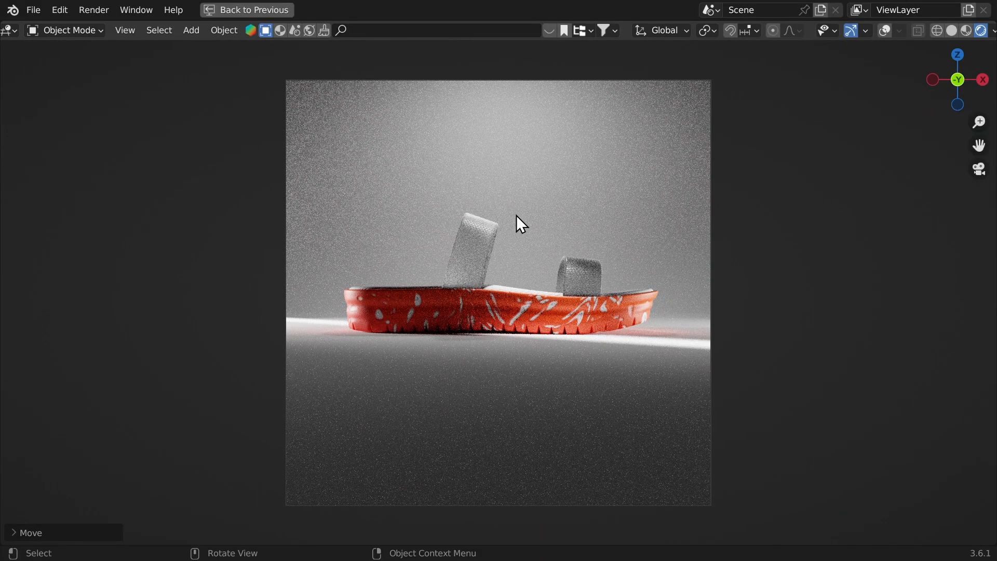
{"action": "left_click", "coordinate": [908, 236]}
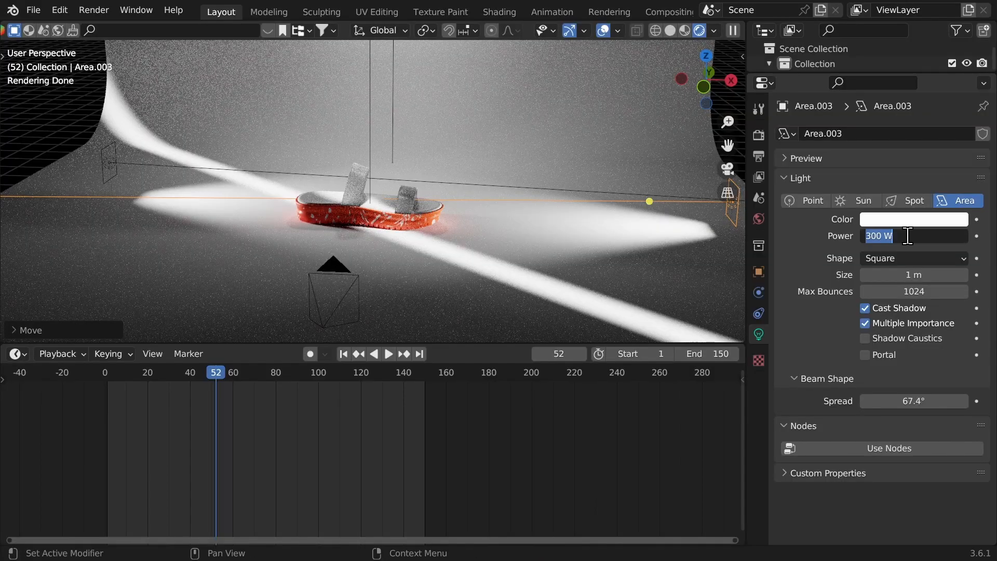
{"action": "type", "text": "500"}
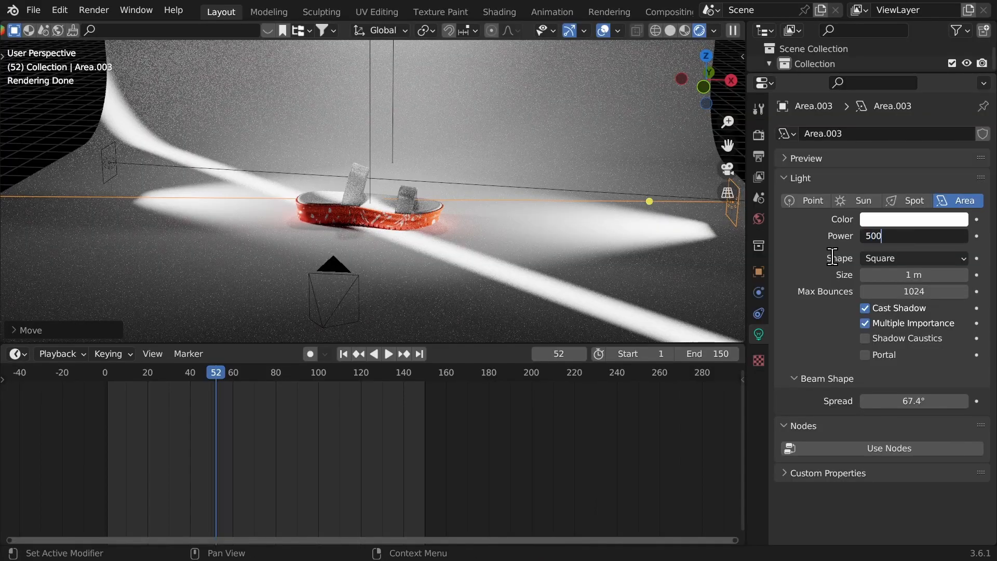
{"action": "key", "text": "Return"}
Set the power of the area light on the sandal's negative X side to 450 W.
{"action": "left_click", "coordinate": [382, 179]}
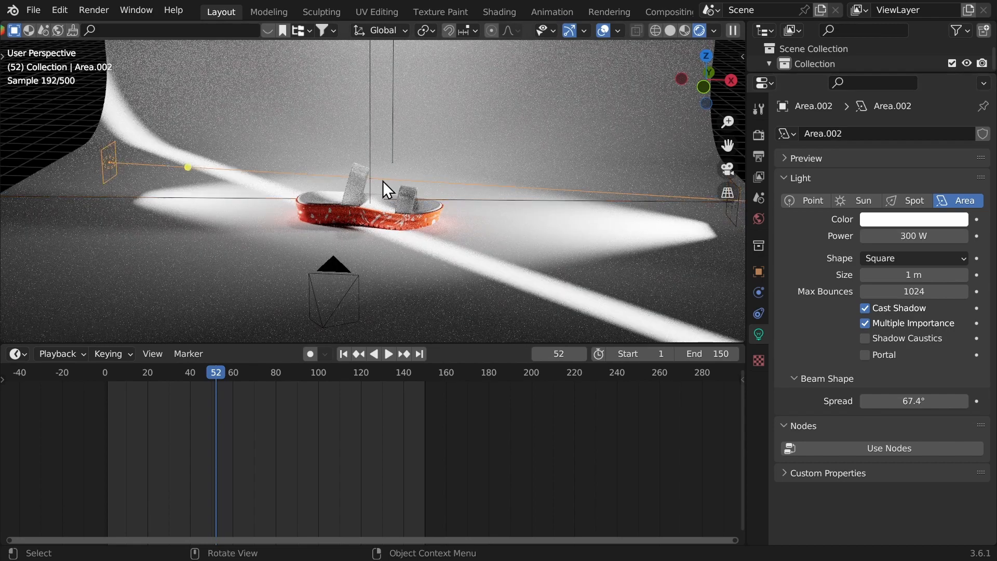
{"action": "left_click", "coordinate": [883, 235]}
{"action": "type", "text": "450"}
{"action": "key", "text": "Return"}
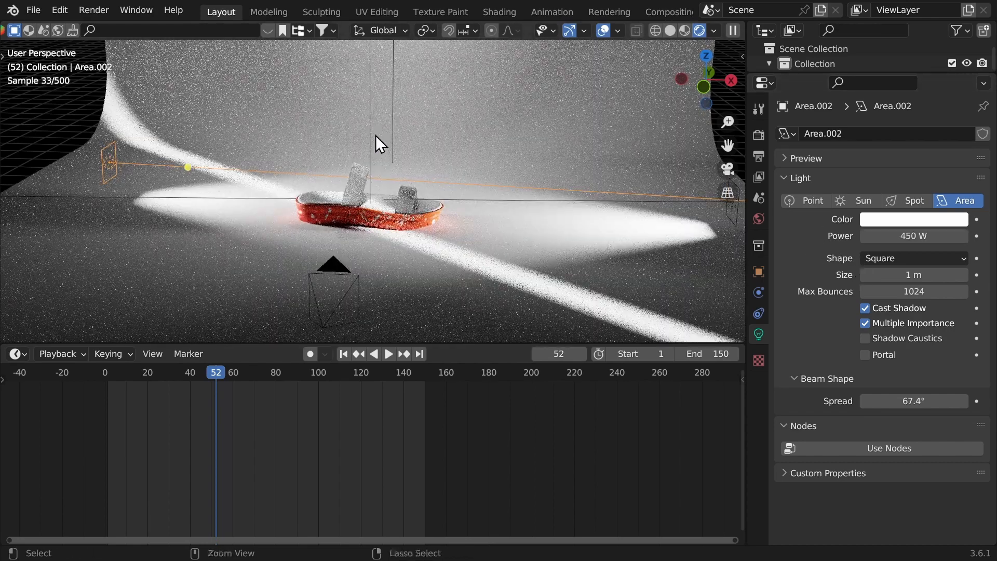
Set the power of the overhead area light with the 180° spread to 500 W and check it through the camera.
{"action": "scroll", "coordinate": [380, 120], "scroll_direction": "down", "scroll_amount": 4}
{"action": "left_click", "coordinate": [383, 67]}
{"action": "left_click", "coordinate": [885, 234]}
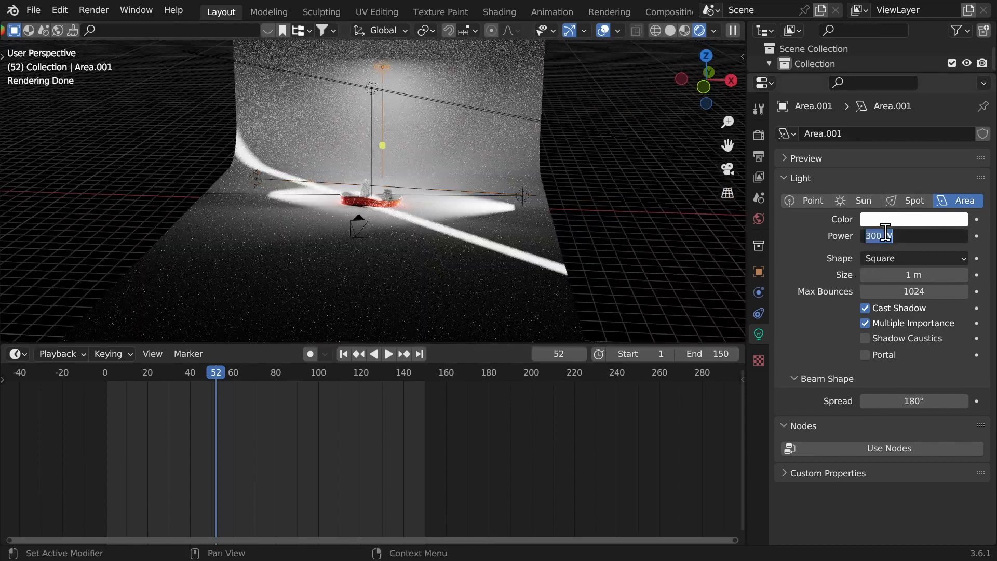
{"action": "type", "text": "500"}
{"action": "key", "text": "Return"}
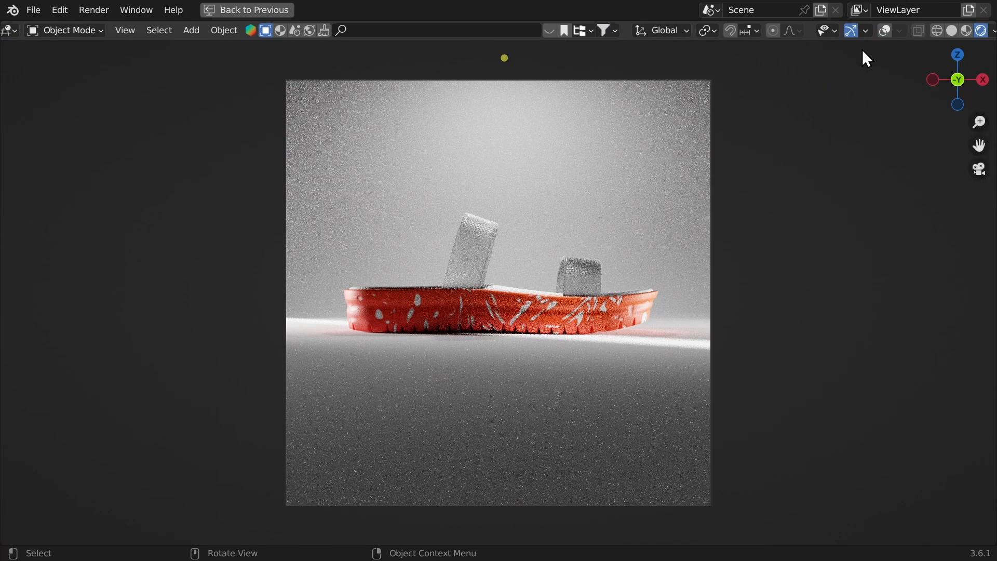
{"action": "key", "text": "KP_0"}
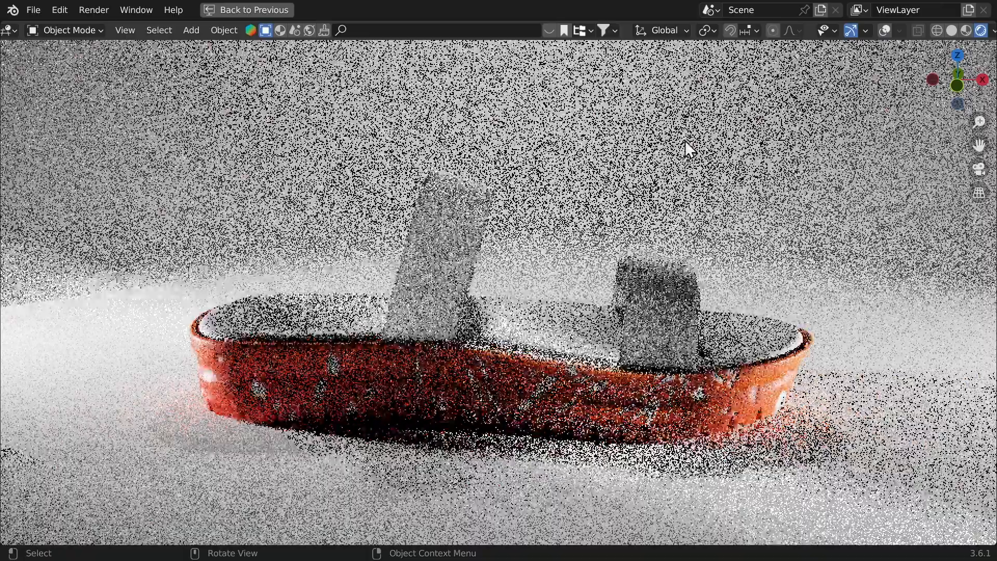
Move the positive X side light along negative Y, rotate it about Z toward the sandal and fine-tune its position.
{"action": "key", "text": "shift+alt+z"}
{"action": "key", "text": "g"}
{"action": "key", "text": "y"}
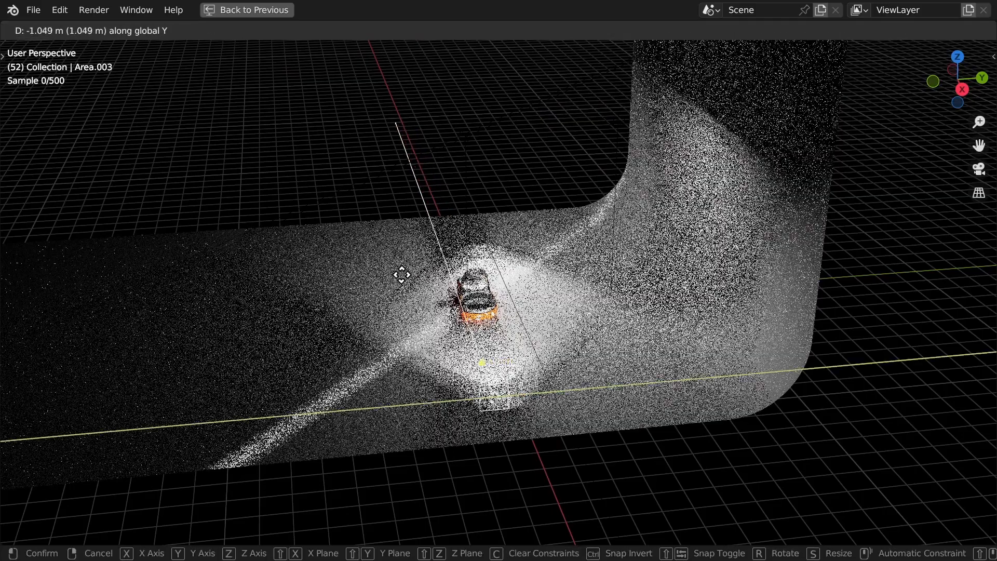
{"action": "left_click", "coordinate": [374, 261]}
{"action": "key", "text": "r"}
{"action": "key", "text": "z"}
{"action": "left_click", "coordinate": [401, 227]}
{"action": "middle_click_drag", "start_coordinate": [401, 227], "coordinate": [445, 267]}
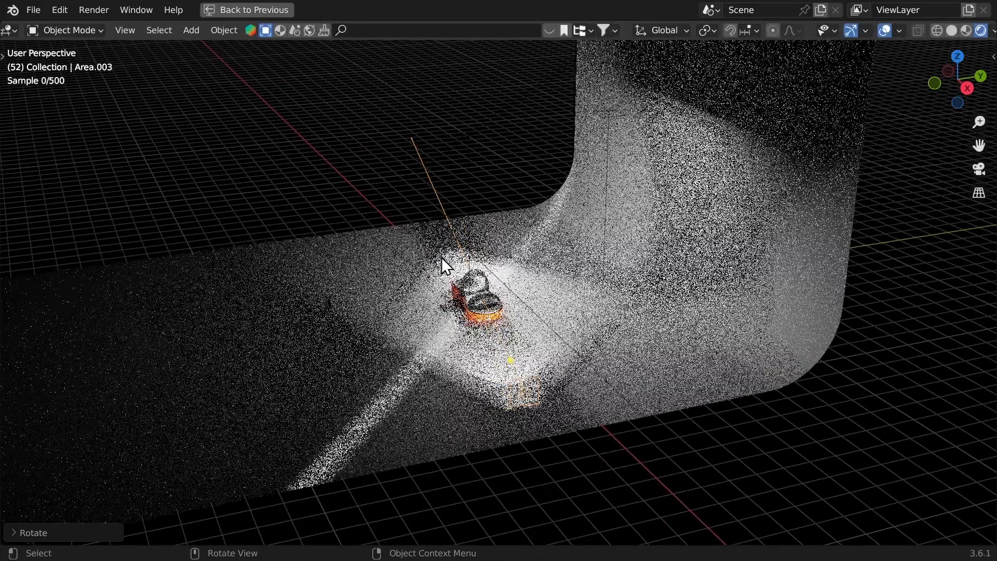
{"action": "key", "text": "g"}
{"action": "left_click", "coordinate": [404, 281]}
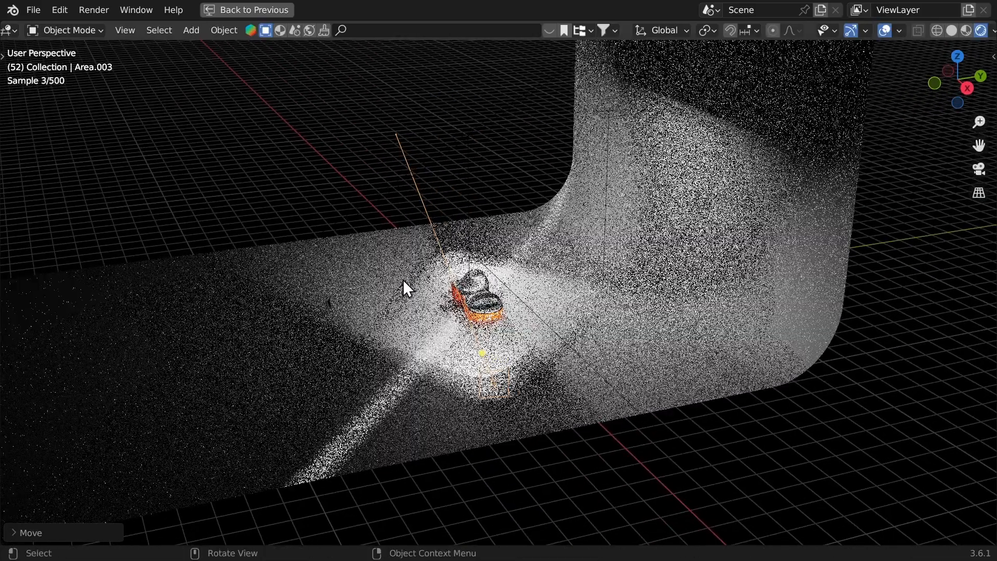
View the relit sandal through the camera without overlays and save the file.
{"action": "key", "text": "KP_0"}
{"action": "key", "text": "shift+alt+z"}
{"action": "key", "text": "ctrl+s"}
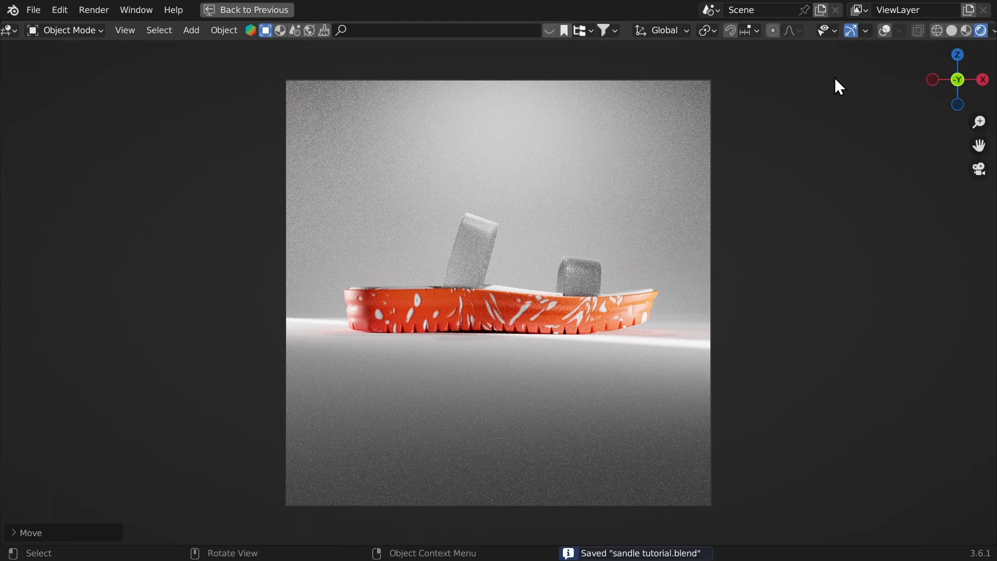
Brighten the Base Color of the straps material to pure white in the shader nodes and save the file.
{"action": "key", "text": "ctrl+alt+space"}
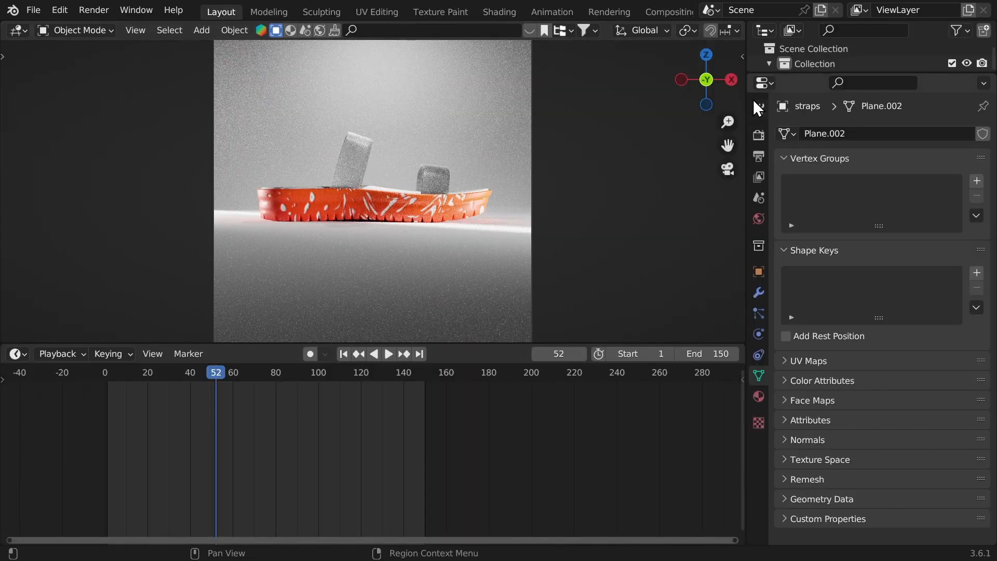
{"action": "left_click", "coordinate": [764, 84]}
{"action": "key", "text": "shift+F1"}
{"action": "key", "text": "shift+F3"}
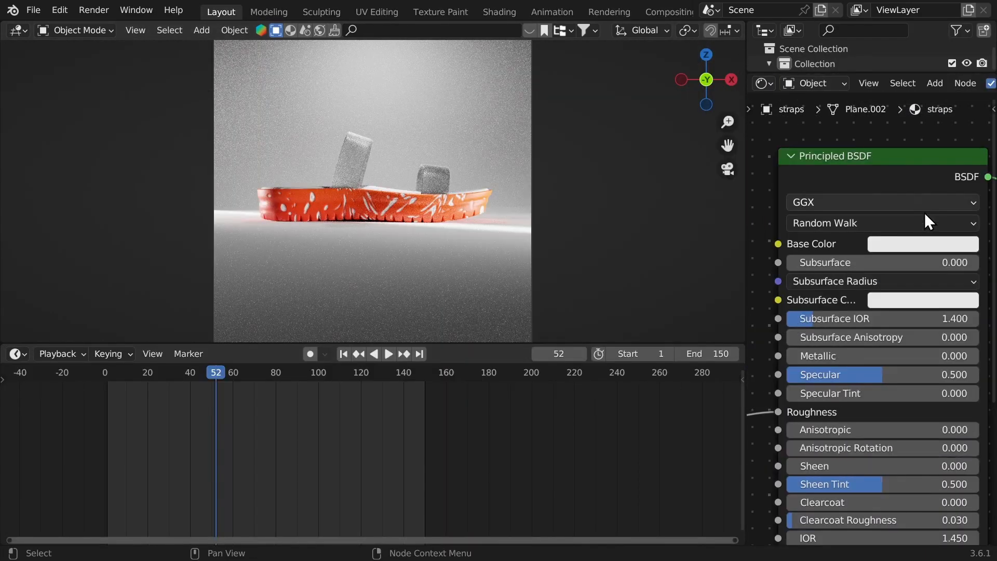
{"action": "left_click", "coordinate": [948, 244]}
{"action": "left_click", "coordinate": [966, 276]}
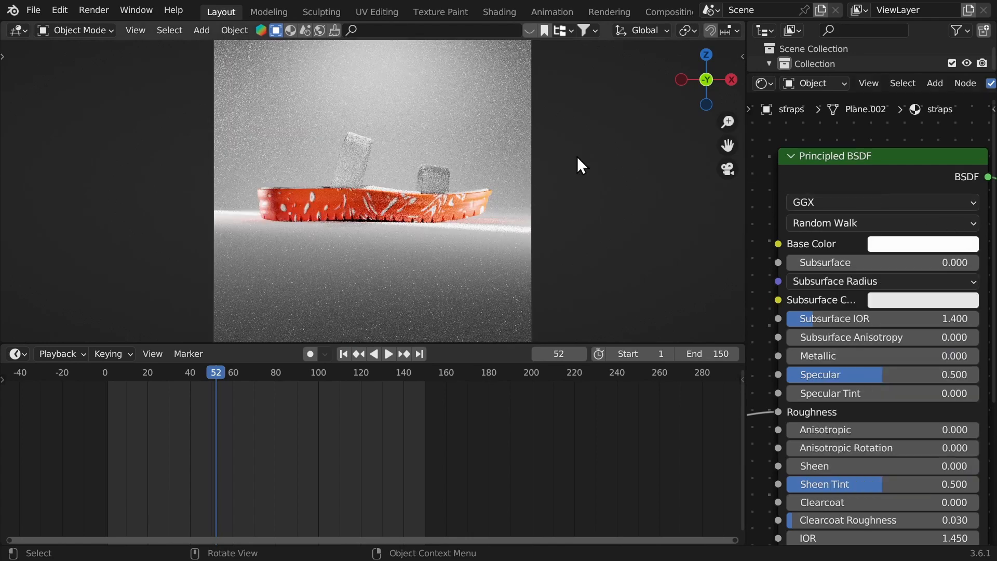
{"action": "key", "text": "shift+F7"}
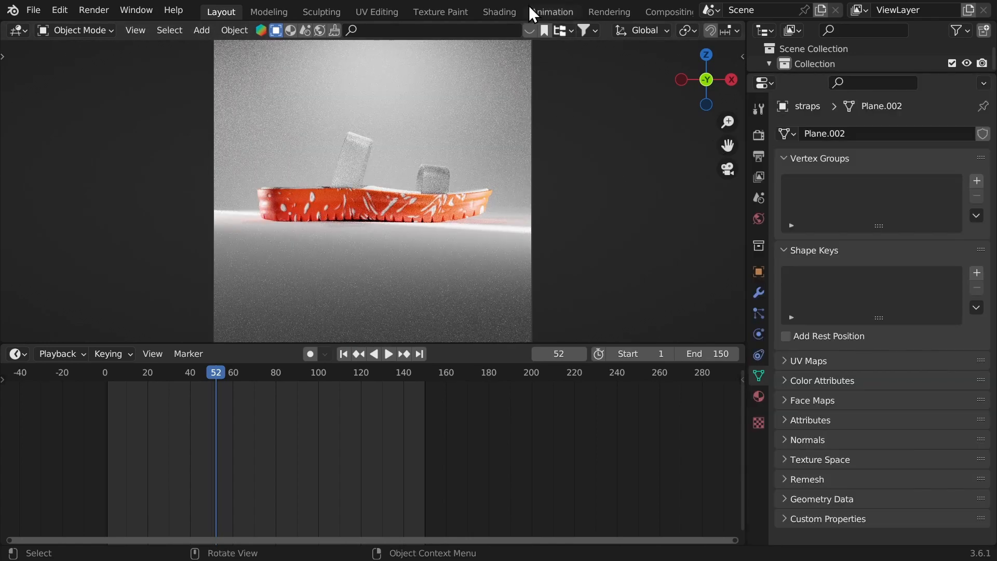
{"action": "key", "text": "ctrl+s"}
Enable nodes in the Compositing workspace and connect the Render Layers image to a Viewer node as backdrop.
{"action": "left_click", "coordinate": [670, 12]}
{"action": "left_click", "coordinate": [171, 30]}
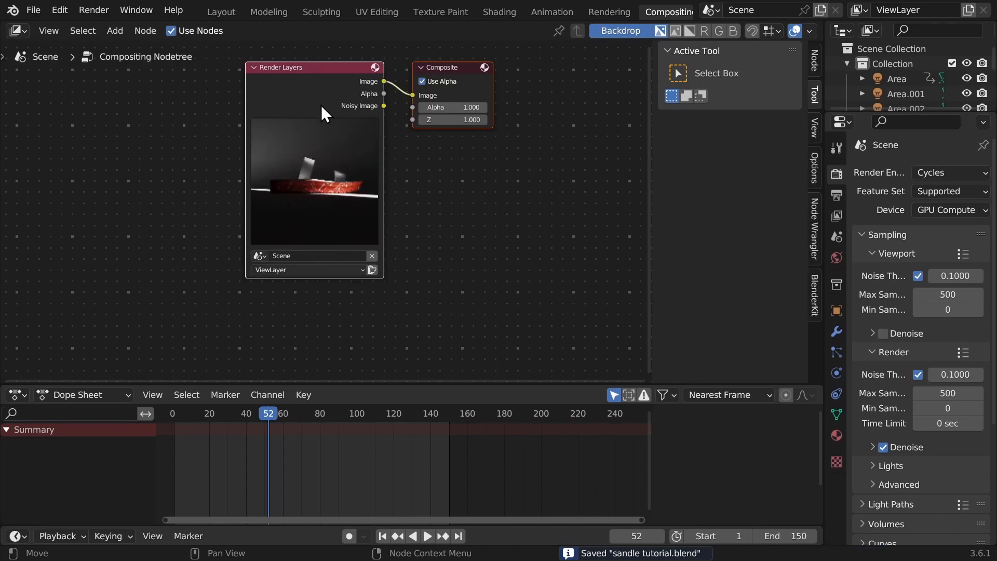
{"action": "middle_click_drag", "start_coordinate": [321, 104], "coordinate": [468, 159]}
{"action": "left_click", "coordinate": [468, 159], "text": "ctrl+shift"}
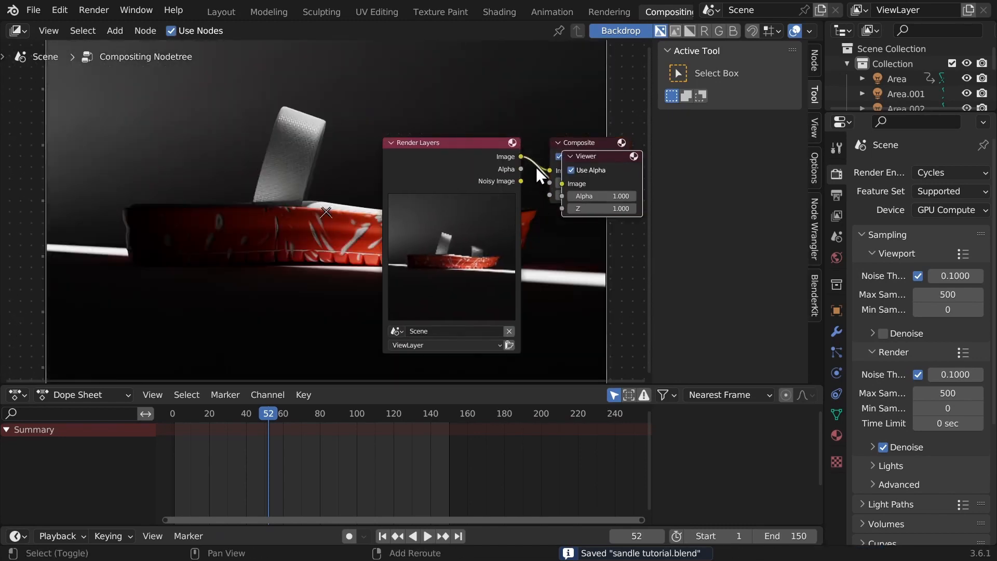
Insert a Color Balance node between the Render Layers node and the output nodes.
{"action": "left_click_drag", "start_coordinate": [422, 165], "coordinate": [67, 181]}
{"action": "key", "text": "shift+a"}
{"action": "type", "text": "colo"}
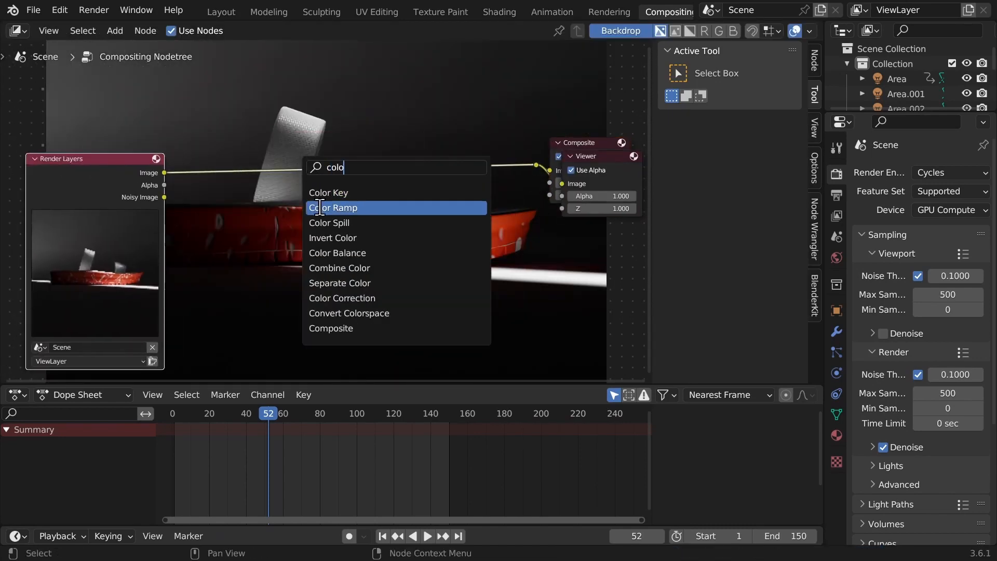
{"action": "left_click", "coordinate": [338, 253]}
{"action": "key", "text": "KP_Decimal"}
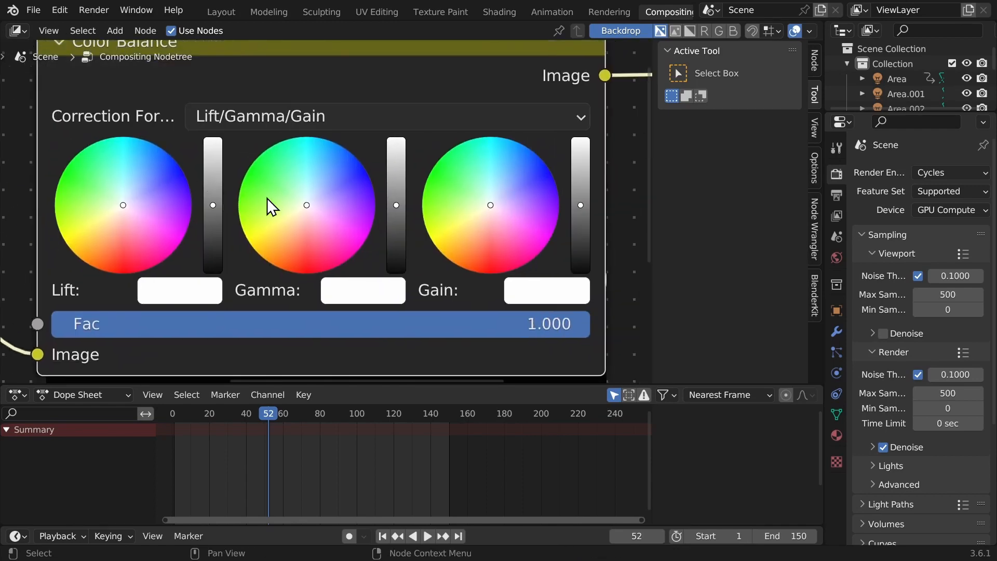
{"action": "key", "text": "n"}
{"action": "middle_click_drag", "start_coordinate": [307, 222], "coordinate": [309, 169]}
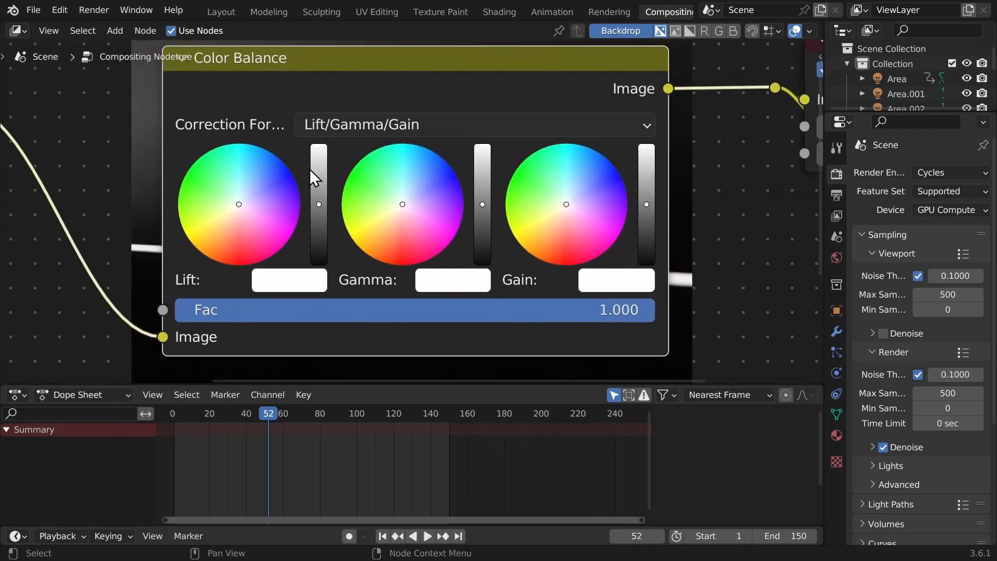
Lower the Color Balance lift slightly, tint the gamma toward light blue, raise the gain slightly and inspect the backdrop.
{"action": "left_click", "coordinate": [320, 211]}
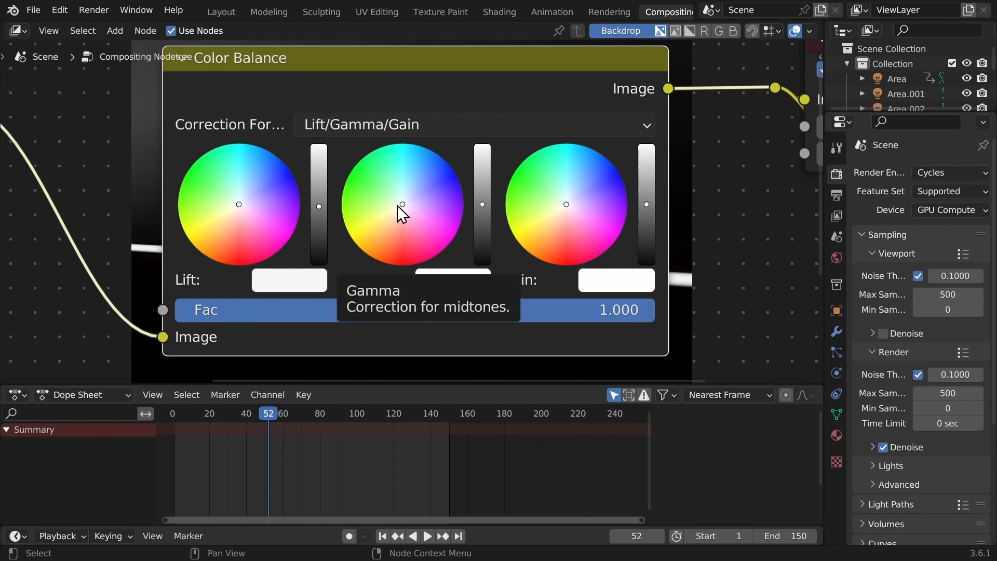
{"action": "left_click", "coordinate": [406, 194]}
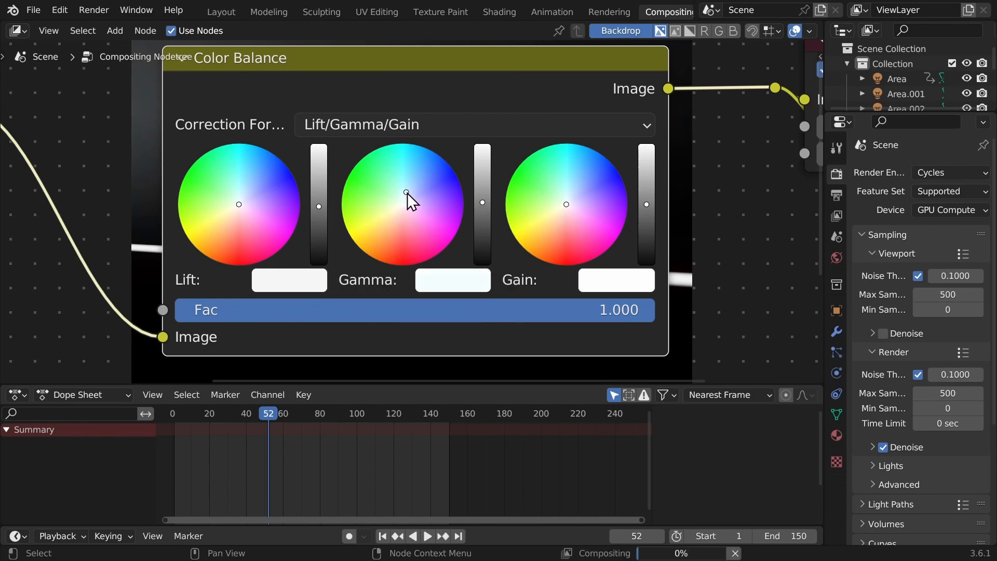
{"action": "middle_click_drag", "start_coordinate": [541, 207], "coordinate": [460, 205]}
{"action": "left_click", "coordinate": [546, 213]}
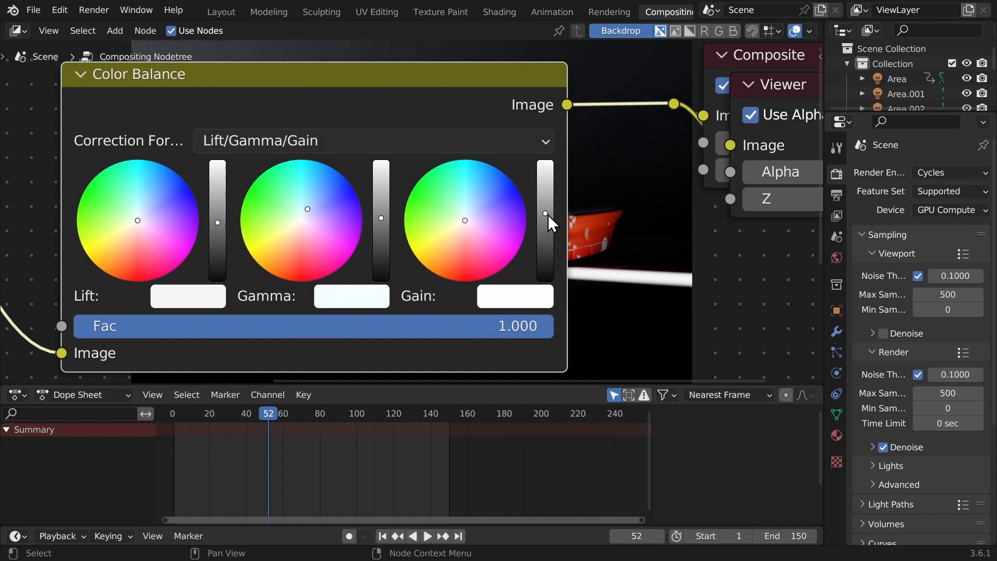
{"action": "middle_click_drag", "start_coordinate": [405, 88], "coordinate": [549, 289]}
{"action": "middle_click_drag", "start_coordinate": [451, 153], "coordinate": [602, 241]}
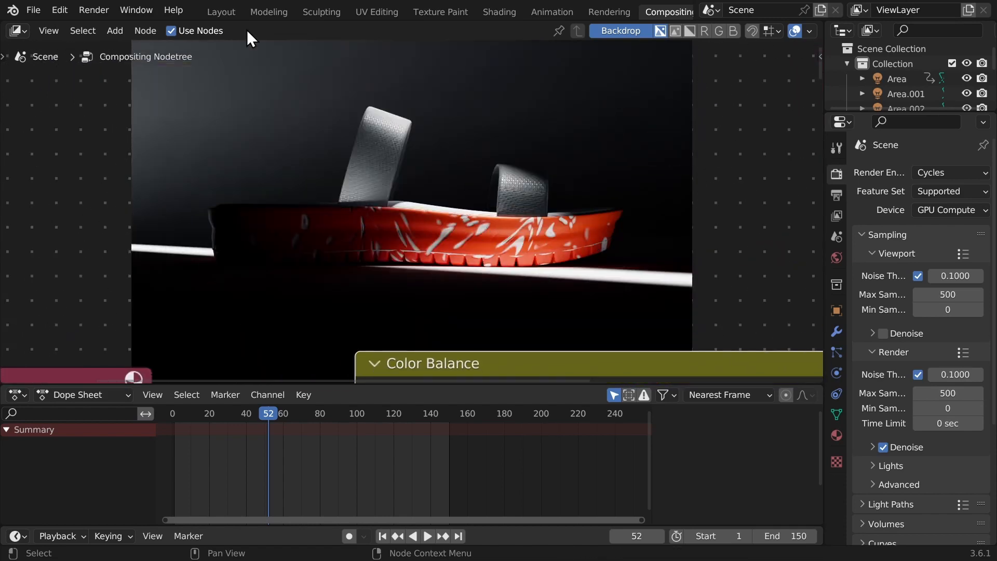
Set the Layout workspace's viewport shading compositor option to Camera and view the result enlarged.
{"action": "left_click", "coordinate": [222, 12]}
{"action": "left_click", "coordinate": [714, 31]}
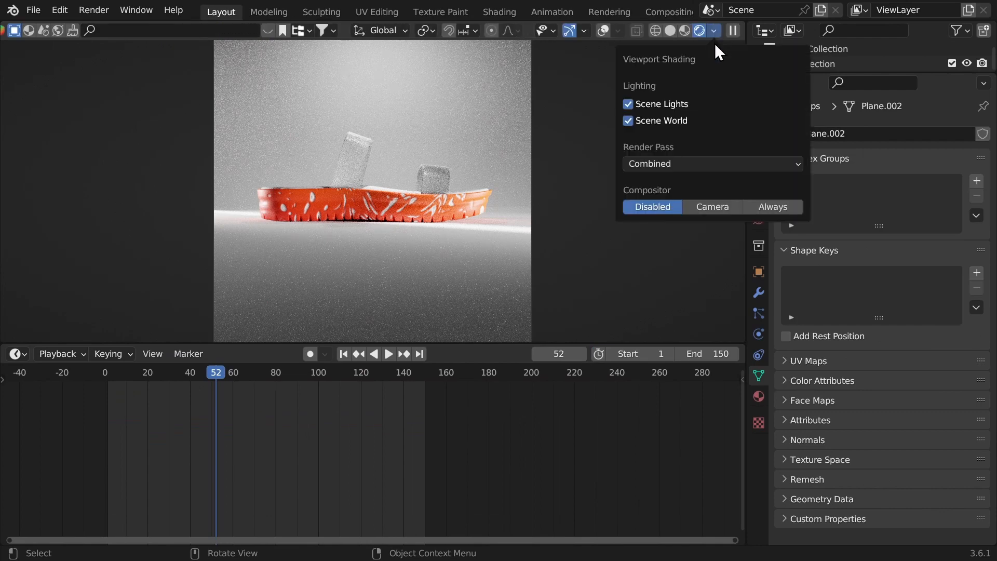
{"action": "left_click", "coordinate": [718, 206]}
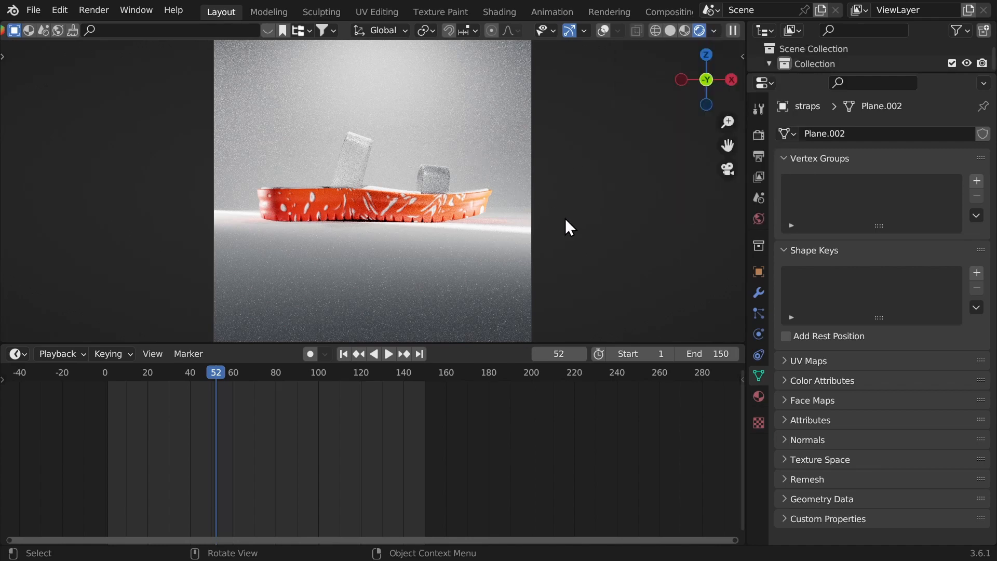
{"action": "key", "text": "ctrl+alt+space"}
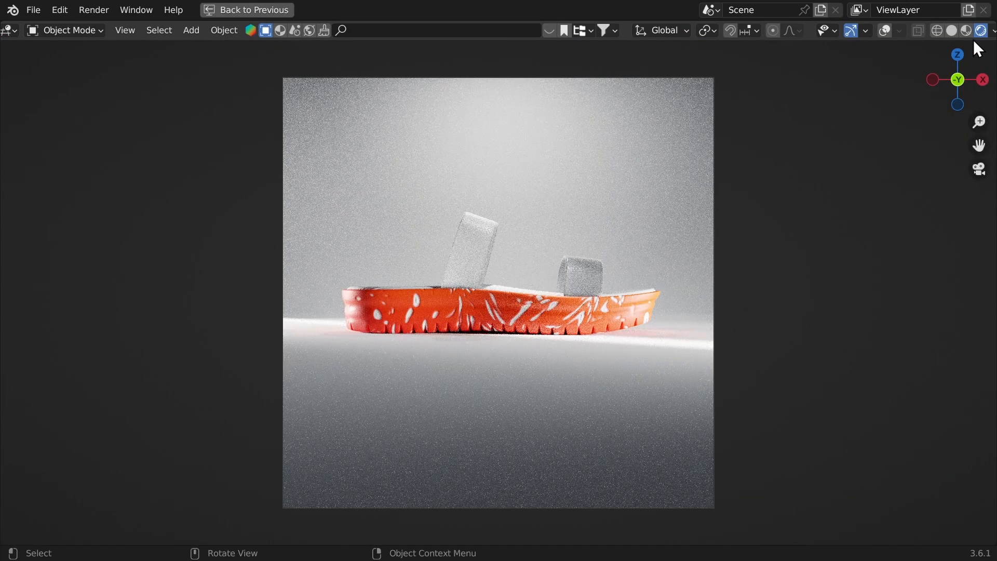
Compare the viewport with the compositor disabled, restore its Camera option and save the file.
{"action": "left_click", "coordinate": [970, 31]}
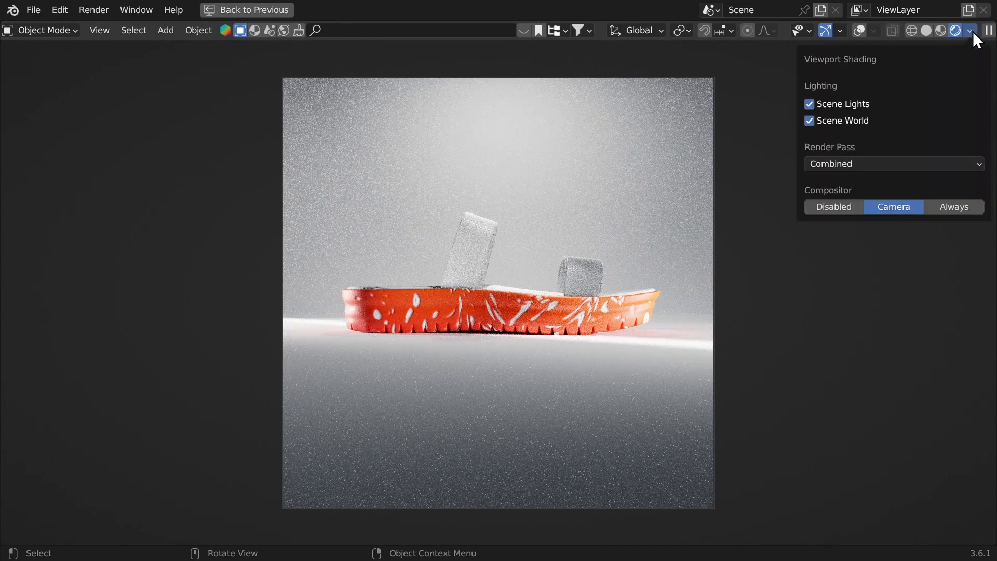
{"action": "left_click", "coordinate": [833, 210]}
{"action": "left_click", "coordinate": [885, 209]}
{"action": "key", "text": "ctrl+alt+space"}
{"action": "key", "text": "ctrl+s"}
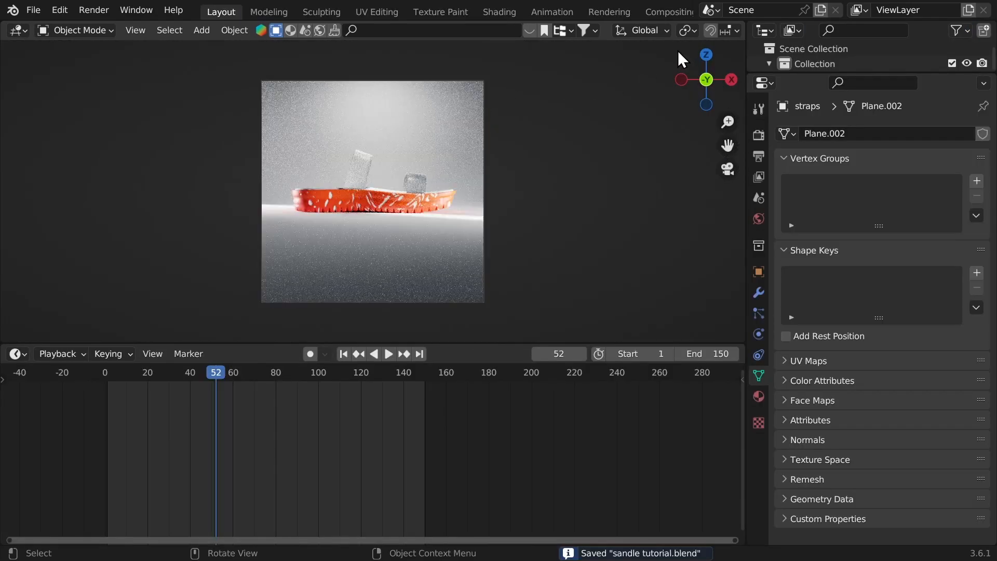
Show the viewport overlays again in solid shading and select the sole.
{"action": "middle_click_drag", "start_coordinate": [621, 32], "coordinate": [379, 32]}
{"action": "left_click", "coordinate": [603, 31]}
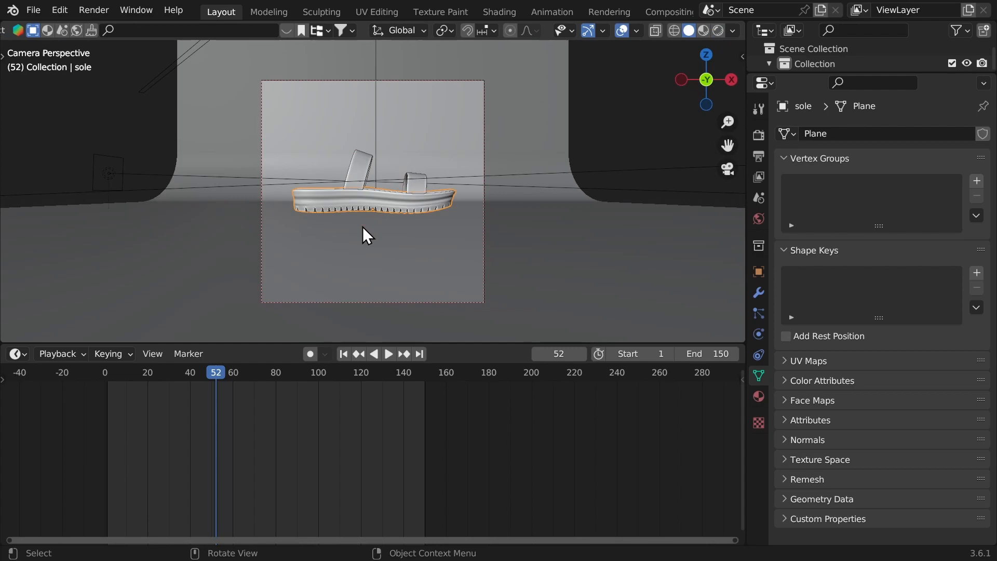
{"action": "key", "text": "g"}
{"action": "key", "text": "z"}
{"action": "key", "text": "2"}
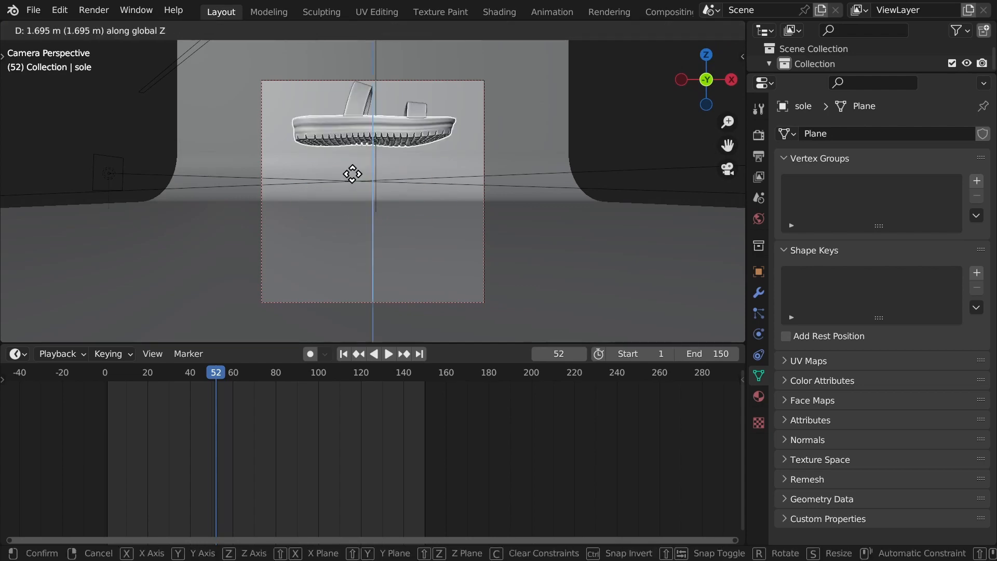
{"action": "key", "text": "Escape"}
Join the straps to the sole as a single object and open its modifier settings.
{"action": "middle_click_drag", "start_coordinate": [370, 196], "coordinate": [374, 207]}
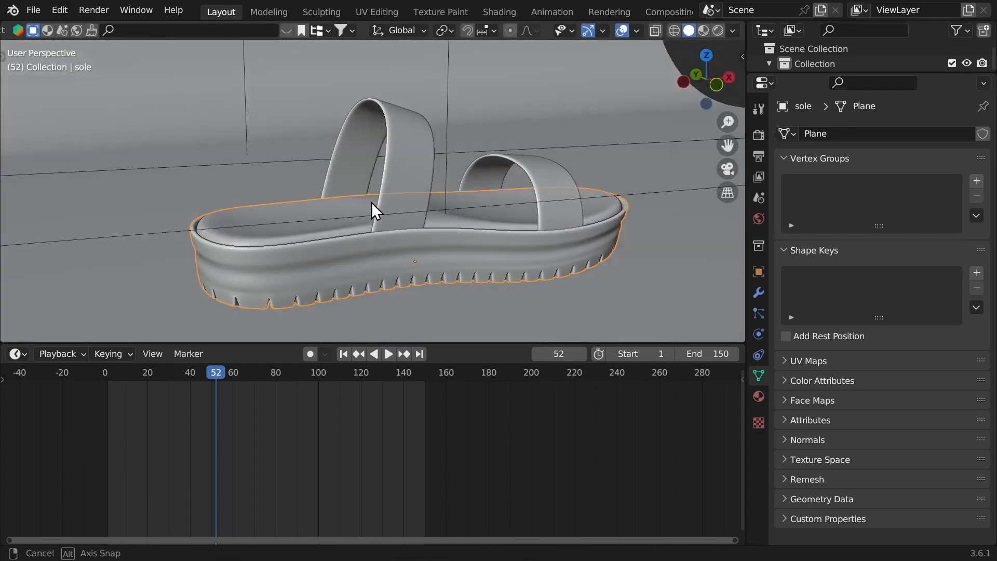
{"action": "scroll", "coordinate": [395, 212], "scroll_direction": "up", "scroll_amount": 3}
{"action": "left_click", "coordinate": [448, 242]}
{"action": "left_click", "coordinate": [485, 268], "text": "shift"}
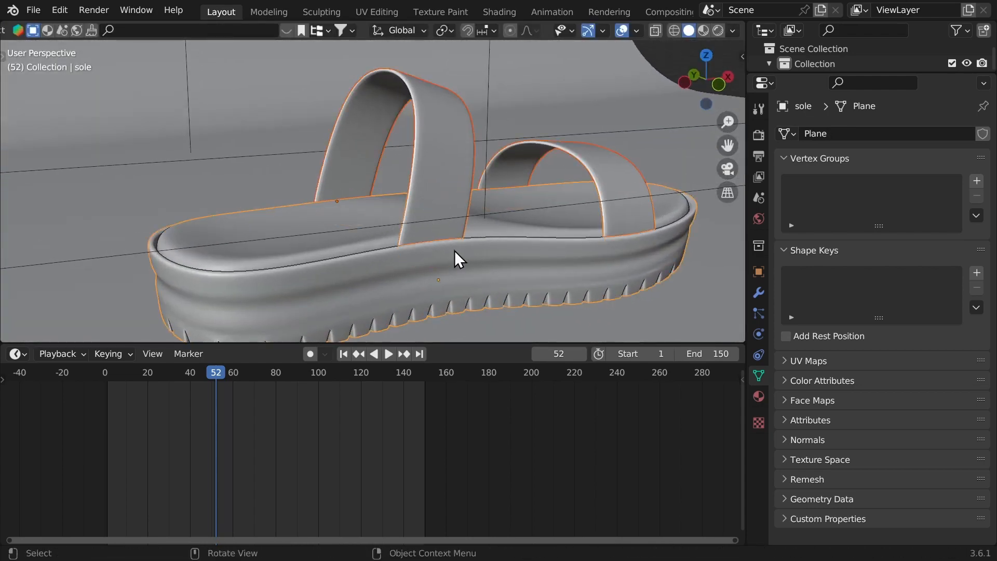
{"action": "key", "text": "ctrl+j"}
{"action": "left_click", "coordinate": [759, 292]}
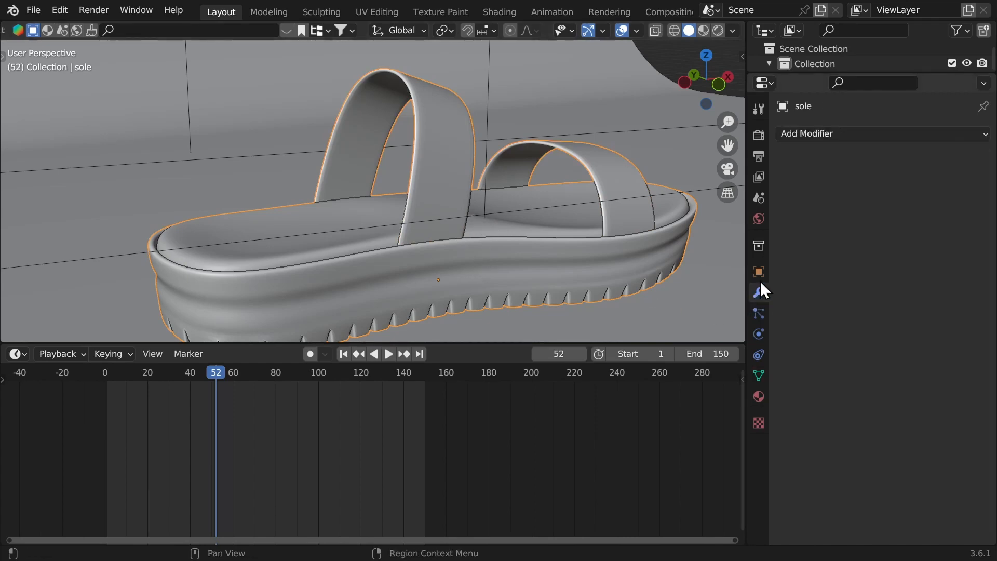
Add a Simple Deform modifier to the sandal, using Twist on the Y axis with the angle set to 0°.
{"action": "left_click", "coordinate": [805, 134]}
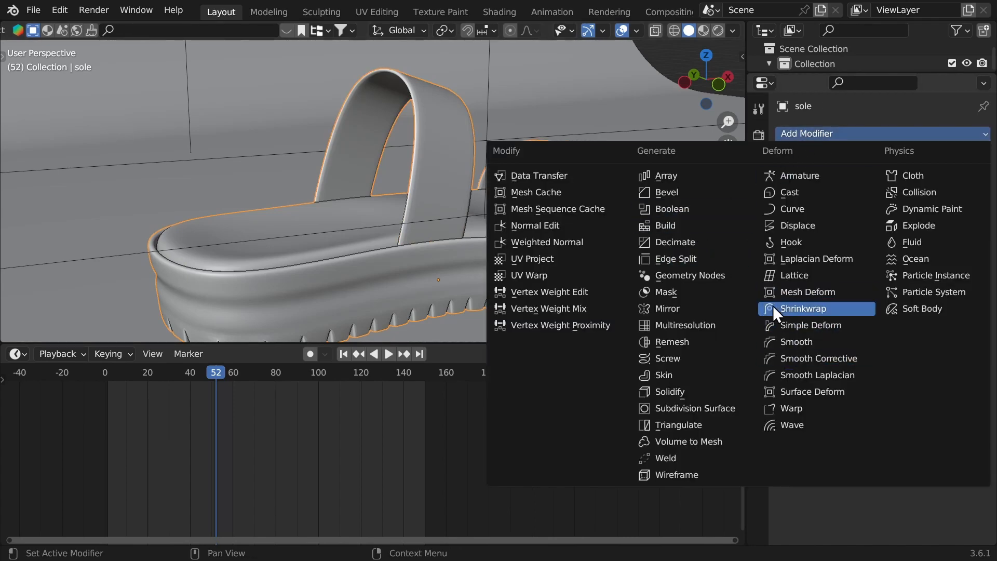
{"action": "left_click", "coordinate": [796, 325]}
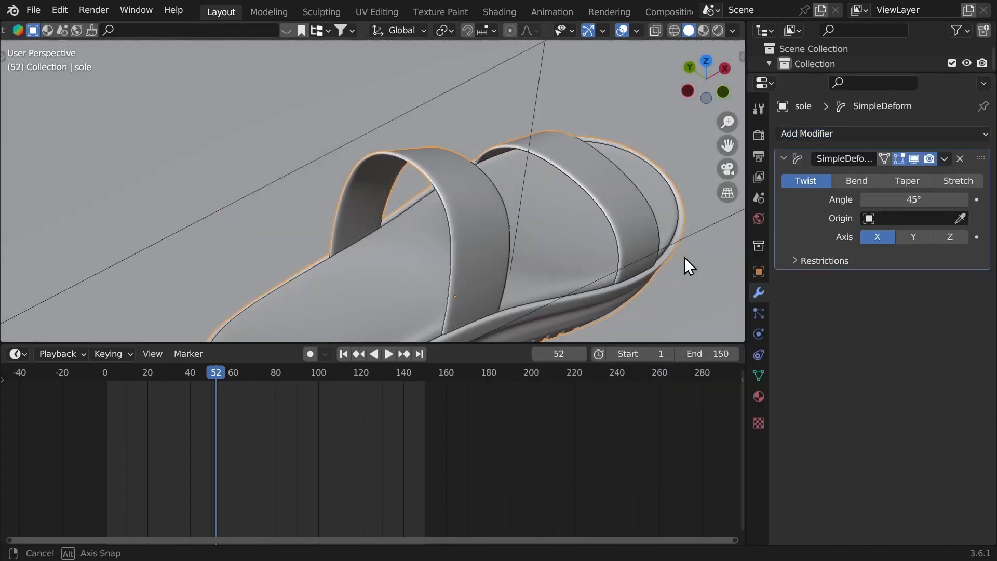
{"action": "scroll", "coordinate": [685, 257], "scroll_direction": "down", "scroll_amount": 3}
{"action": "left_click", "coordinate": [913, 238]}
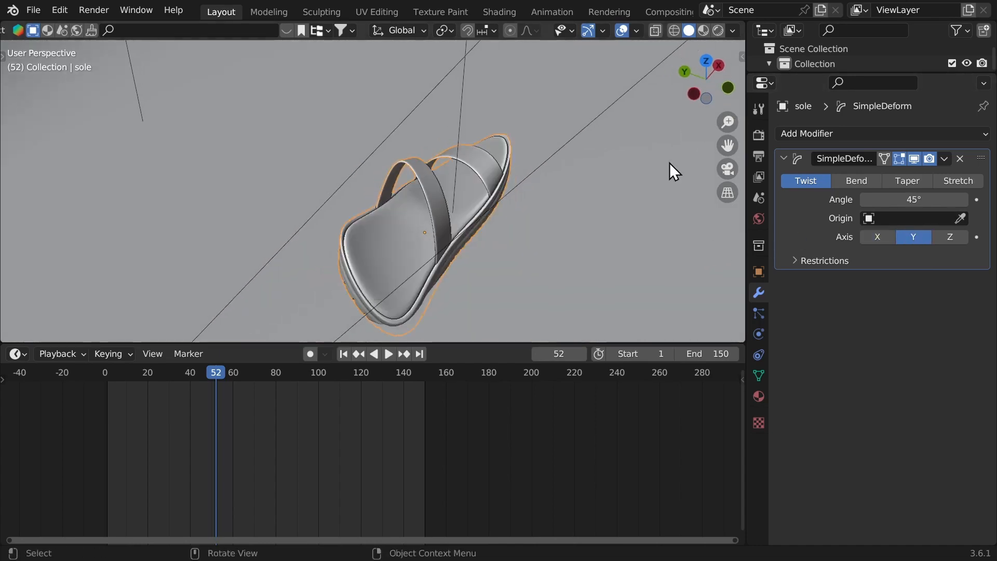
{"action": "middle_click_drag", "start_coordinate": [670, 170], "coordinate": [696, 218]}
{"action": "left_click", "coordinate": [867, 200]}
{"action": "type", "text": "0"}
{"action": "key", "text": "Return"}
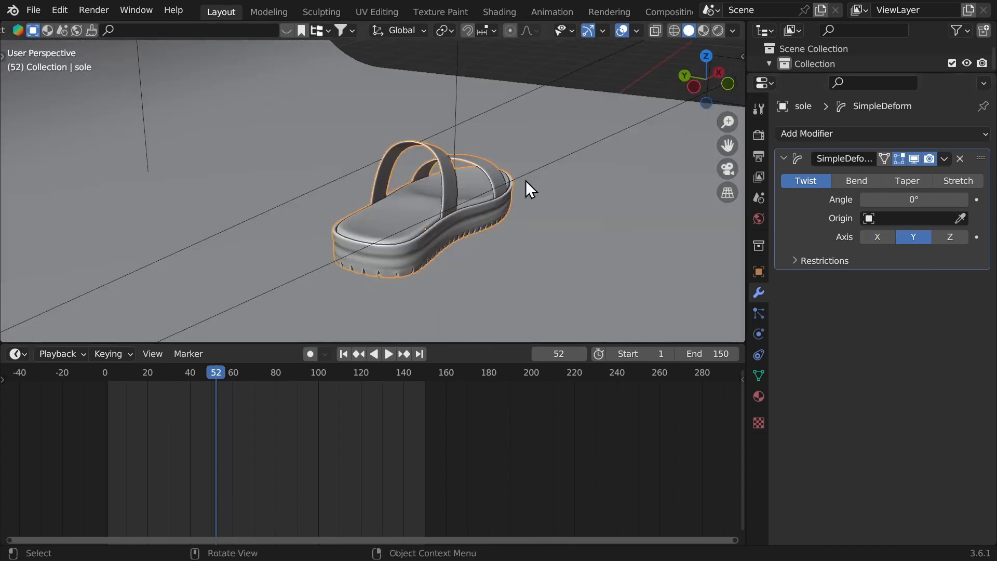
Switch to the camera view and insert keyframes for the sandal at frame 75.
{"action": "key", "text": "KP_0"}
{"action": "left_click_drag", "start_coordinate": [265, 379], "coordinate": [266, 381]}
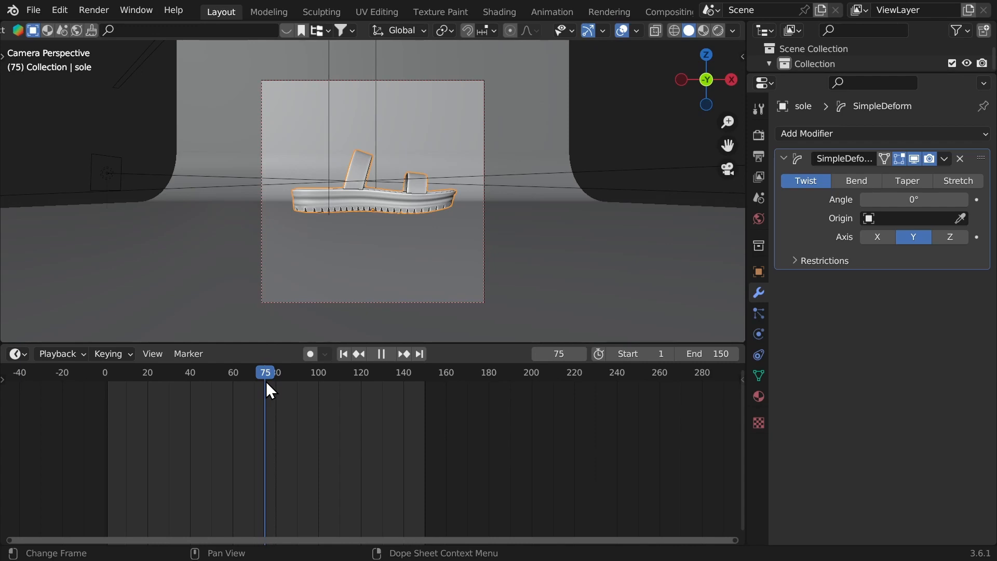
{"action": "key", "text": "i"}
{"action": "left_click", "coordinate": [323, 176]}
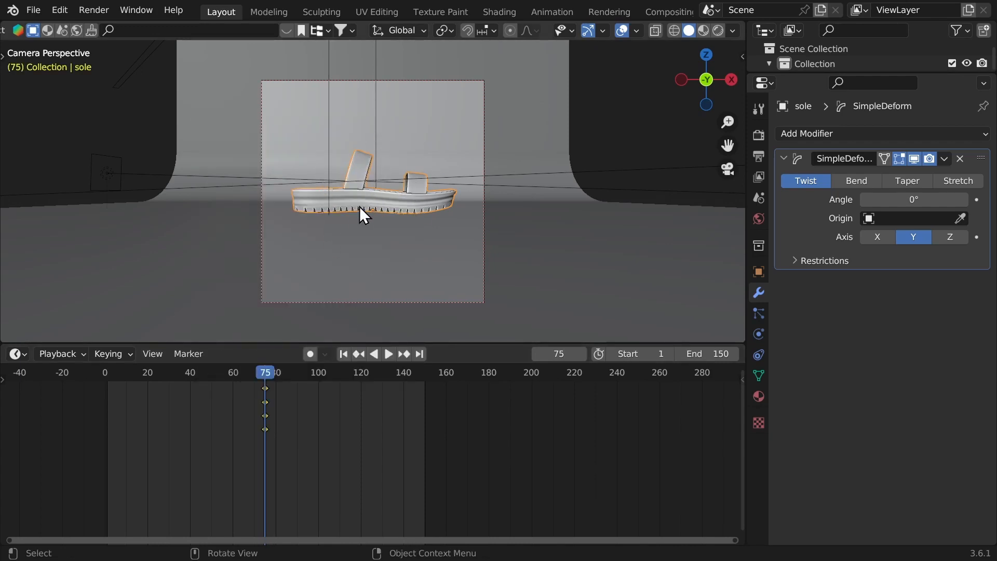
Raise only the sandal's origin along Z to the middle of its height, then restore normal object transforms.
{"action": "middle_click_drag", "start_coordinate": [360, 207], "coordinate": [354, 189], "text": "ctrl"}
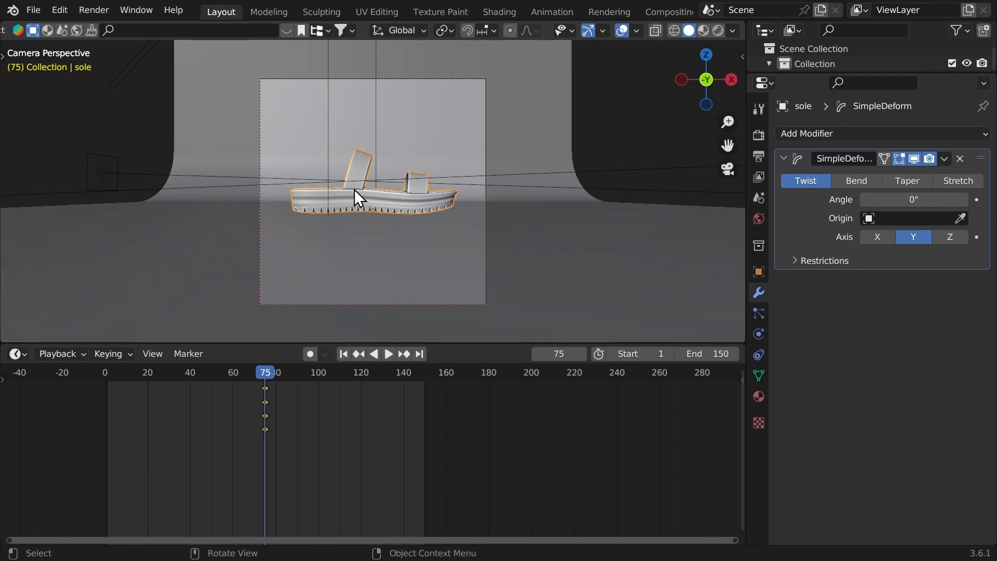
{"action": "key", "text": "ctrl+space"}
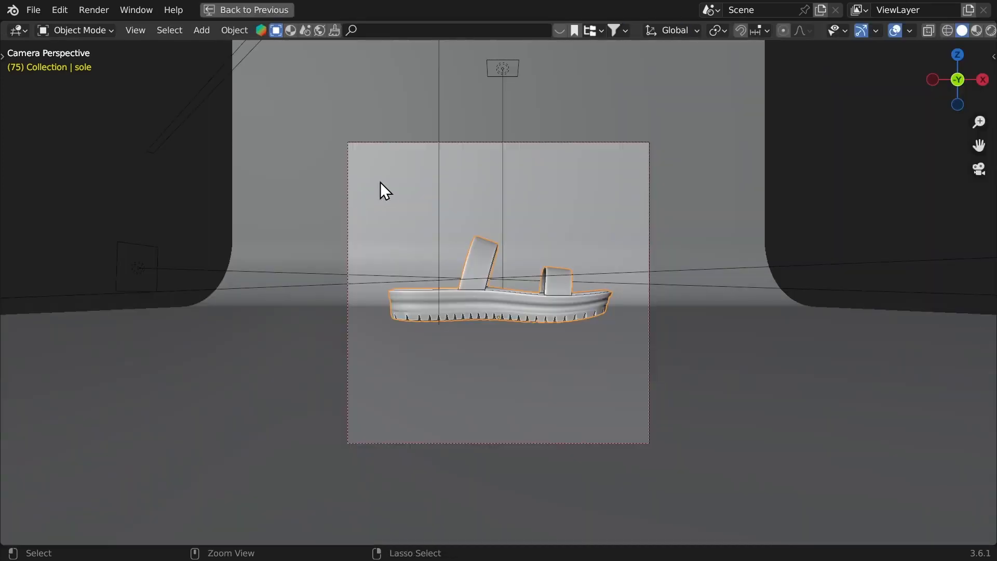
{"action": "key", "text": "n"}
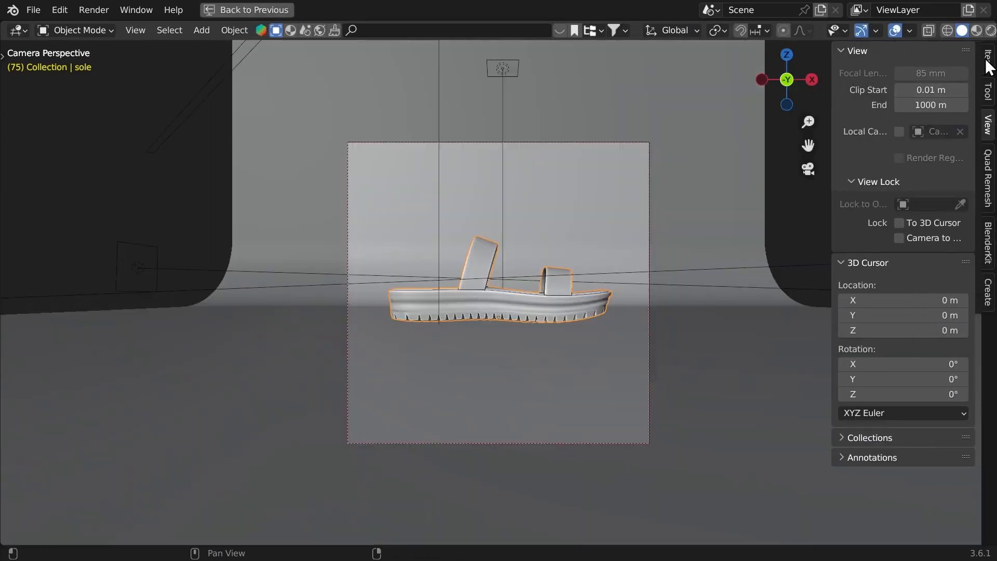
{"action": "left_click", "coordinate": [988, 62]}
{"action": "left_click", "coordinate": [989, 94]}
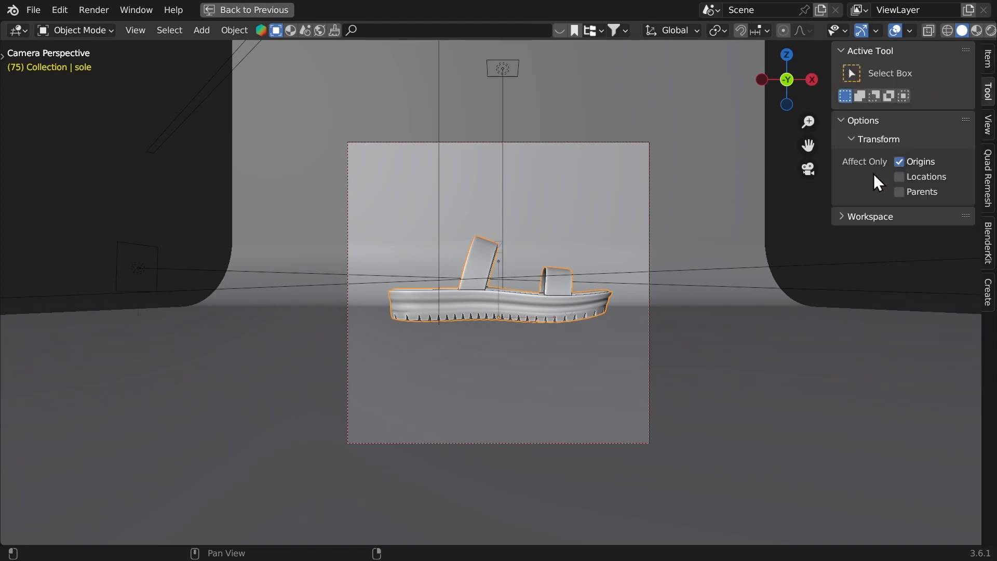
{"action": "key", "text": "g"}
{"action": "key", "text": "z"}
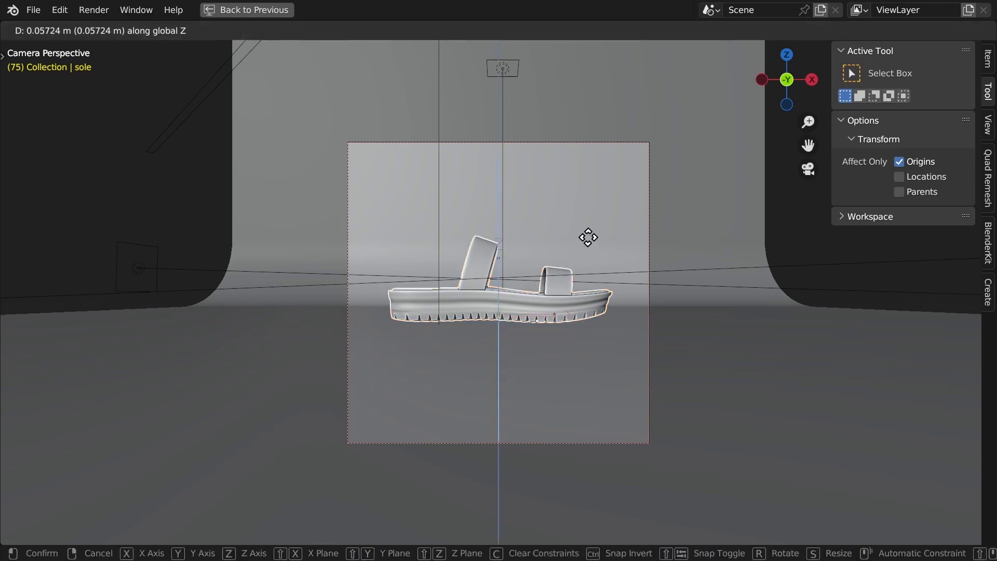
{"action": "left_click", "coordinate": [593, 212]}
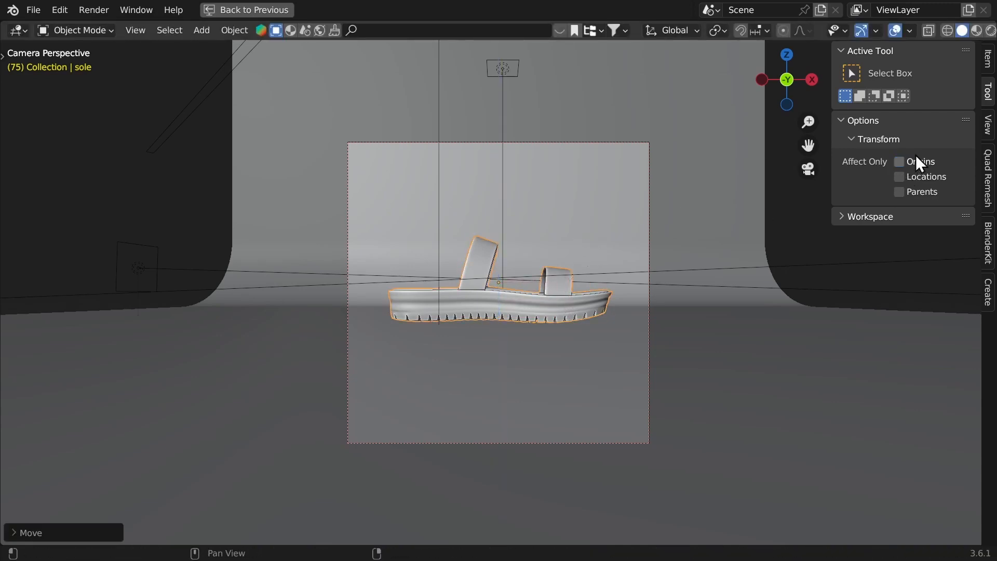
{"action": "key", "text": "ctrl+space"}
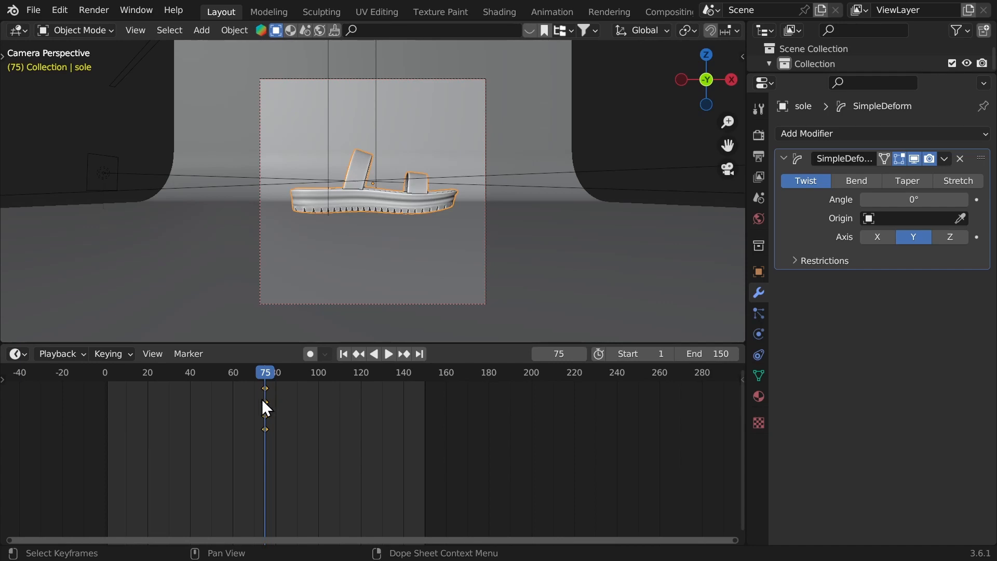
Delete the sandal's keyframes at frame 75 and insert new Location & Rotation keyframes there.
{"action": "key", "text": "x"}
{"action": "left_click", "coordinate": [264, 394]}
{"action": "key", "text": "i"}
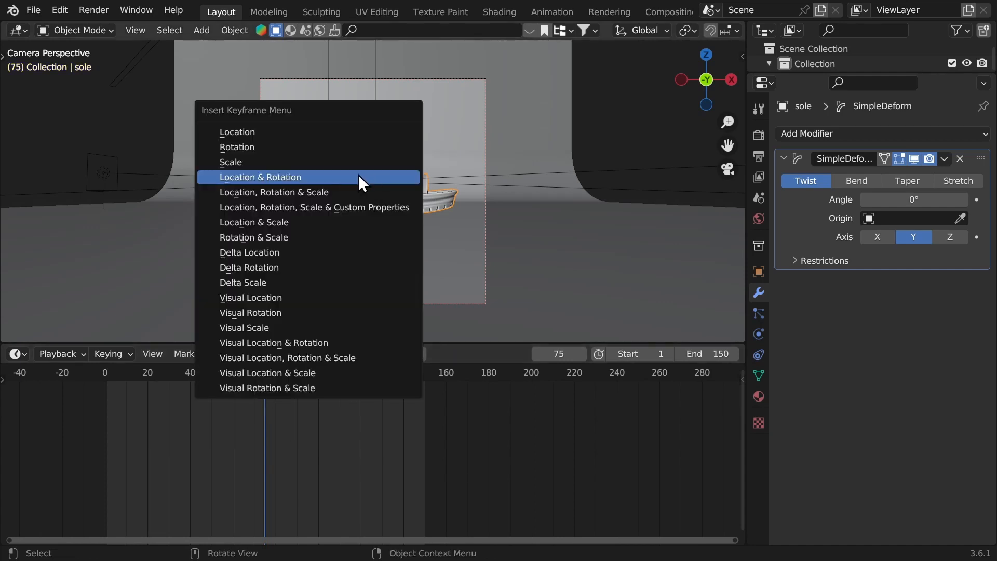
{"action": "left_click", "coordinate": [356, 176]}
Go to frame 100 and lift the sandal along Z into the upper part of the camera frame.
{"action": "key", "text": "space"}
{"action": "key", "text": "space"}
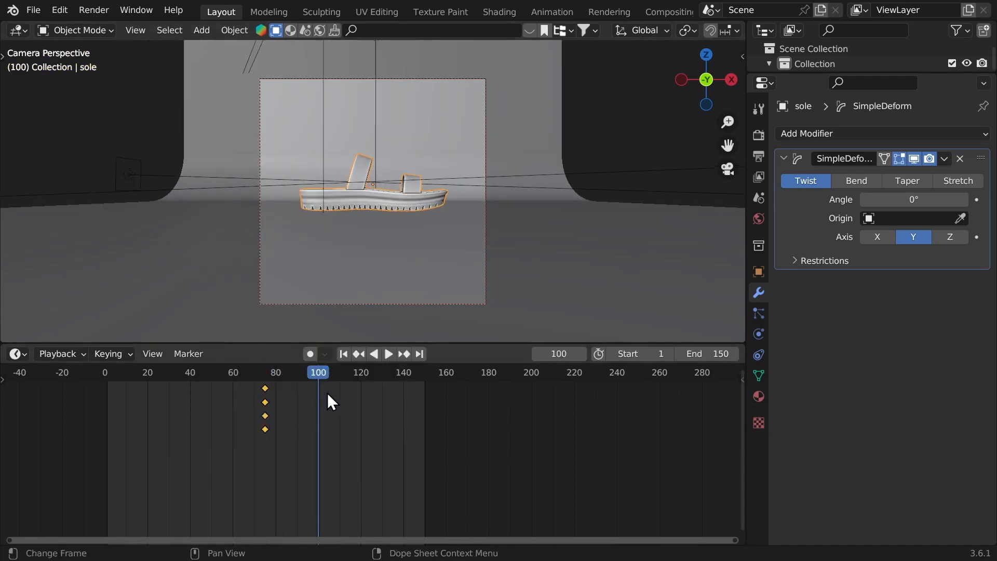
{"action": "key", "text": "g"}
{"action": "key", "text": "z"}
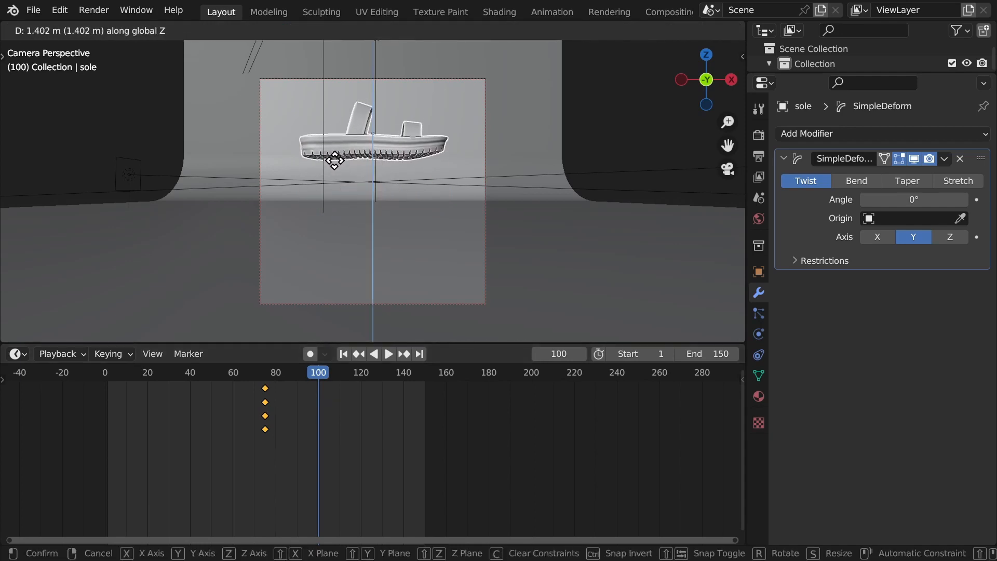
{"action": "left_click", "coordinate": [347, 148]}
Rotate the sandal about one full negative turn around global X and keyframe its pose at frame 100.
{"action": "middle_click_drag", "start_coordinate": [347, 148], "coordinate": [360, 185]}
{"action": "key", "text": "r"}
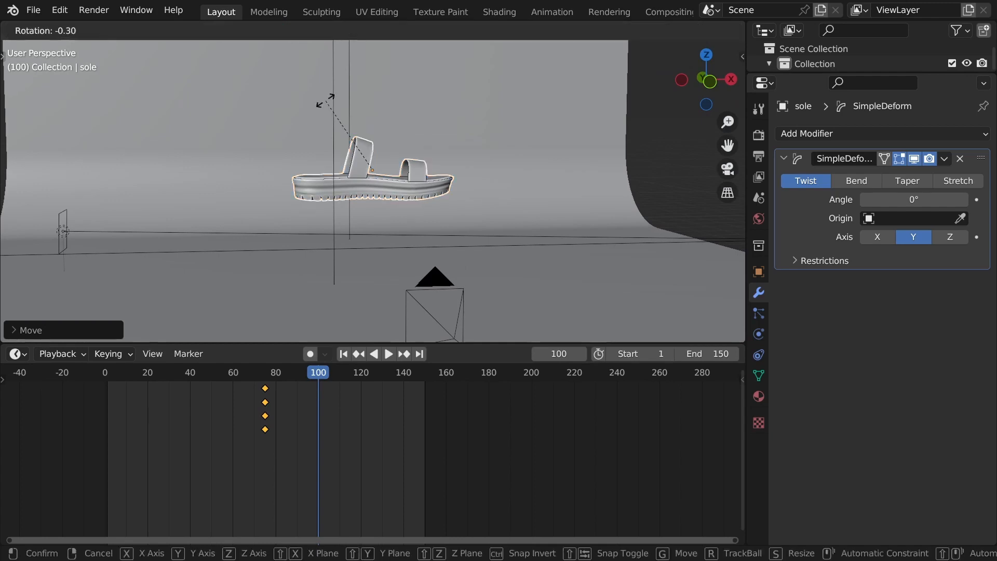
{"action": "key", "text": "x"}
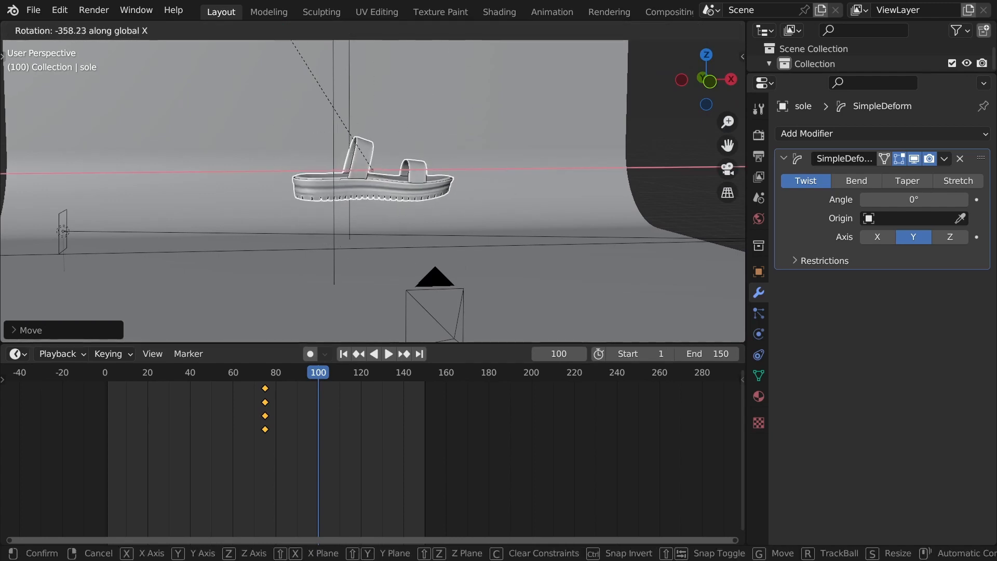
{"action": "left_click", "coordinate": [339, 130]}
{"action": "key", "text": "i"}
{"action": "left_click", "coordinate": [310, 136]}
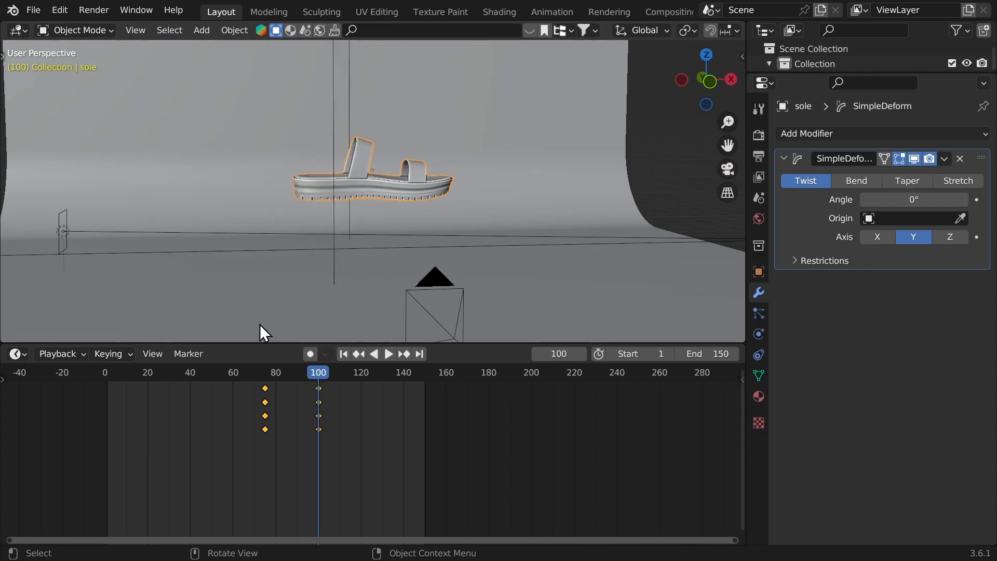
Keyframe the sandal in its raised position at frame 90 and shift those keyframes to frame 80.
{"action": "middle_click_drag", "start_coordinate": [258, 387], "coordinate": [312, 387]}
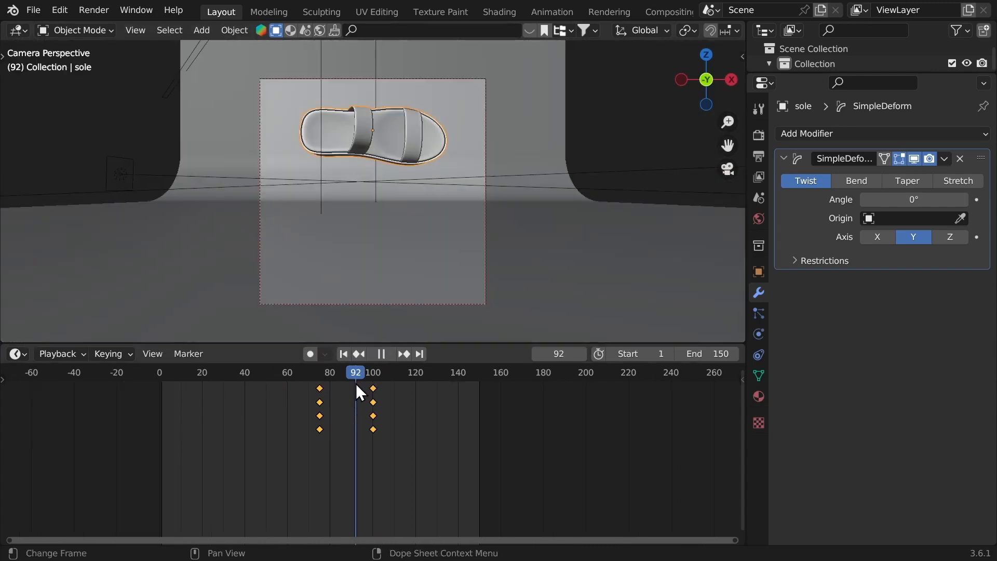
{"action": "left_click_drag", "start_coordinate": [357, 383], "coordinate": [349, 385]}
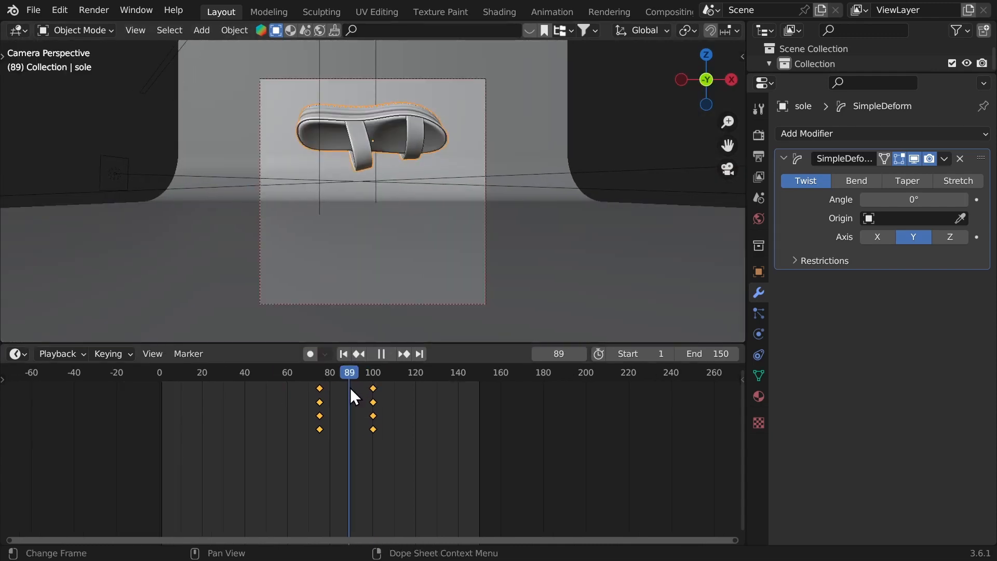
{"action": "key", "text": "space"}
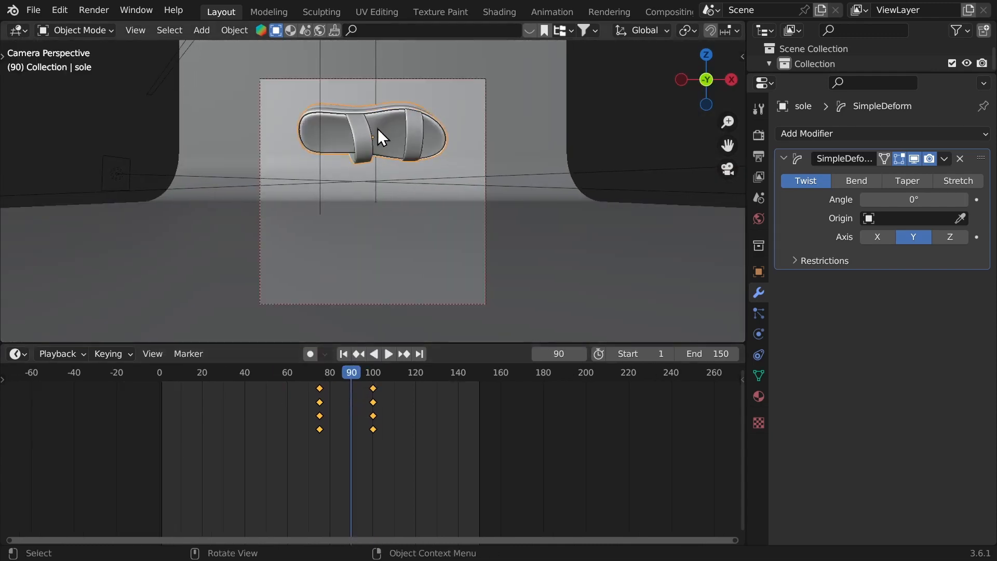
{"action": "key", "text": "i"}
{"action": "left_click", "coordinate": [282, 95]}
{"action": "left_click_drag", "start_coordinate": [350, 391], "coordinate": [326, 403]}
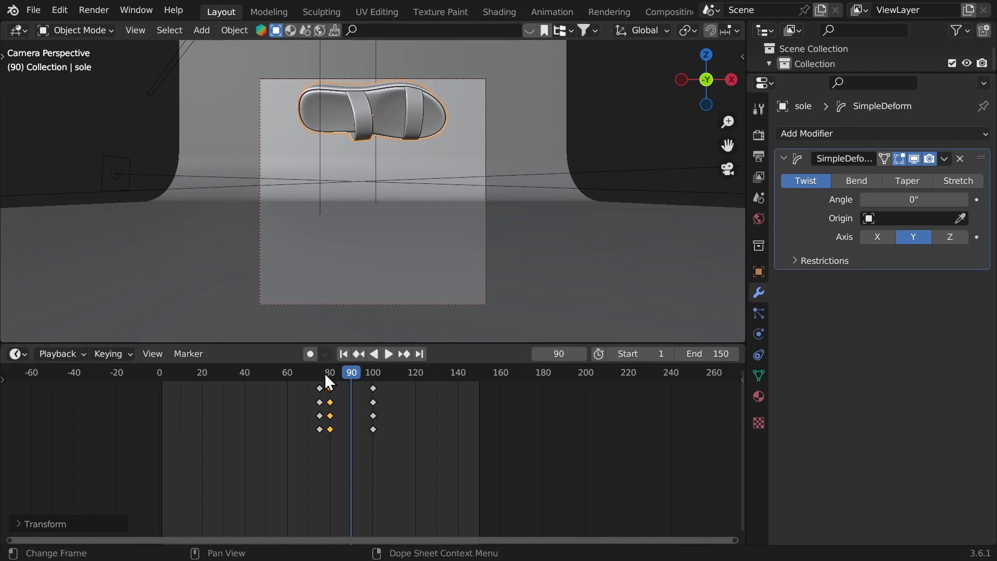
Scrub through the flip and insert another sandal keyframe at frame 95.
{"action": "left_click_drag", "start_coordinate": [325, 376], "coordinate": [303, 377]}
{"action": "left_click", "coordinate": [363, 372]}
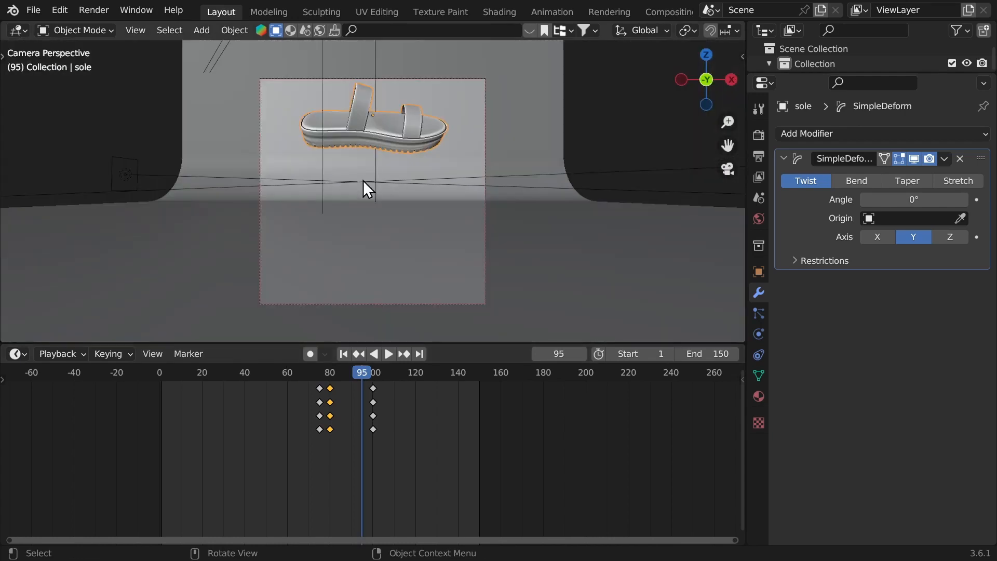
{"action": "key", "text": "i"}
{"action": "left_click", "coordinate": [310, 233]}
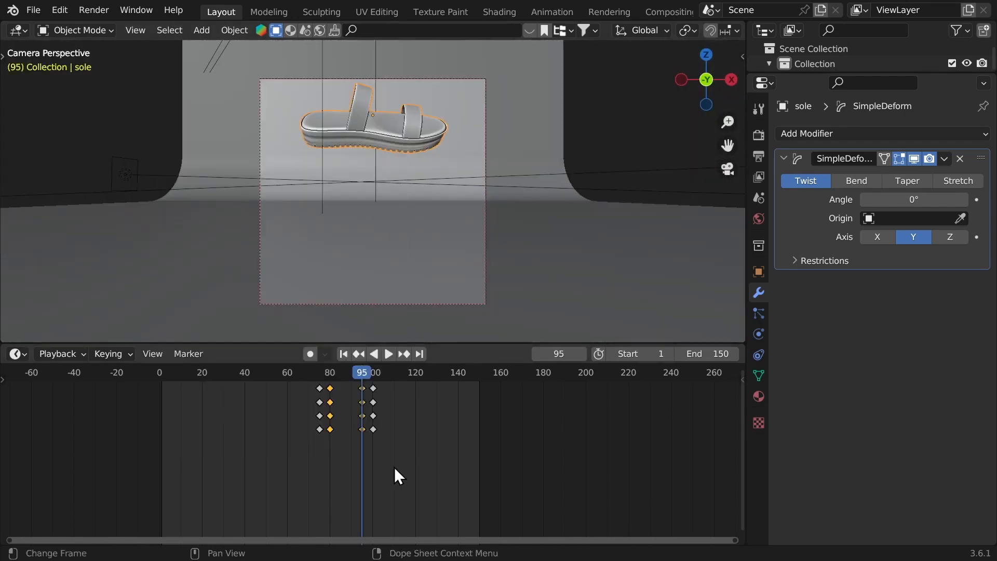
Move the sandal's last keyframes from frame 100 to frame 120.
{"action": "left_click", "coordinate": [348, 372]}
{"action": "left_click", "coordinate": [374, 389]}
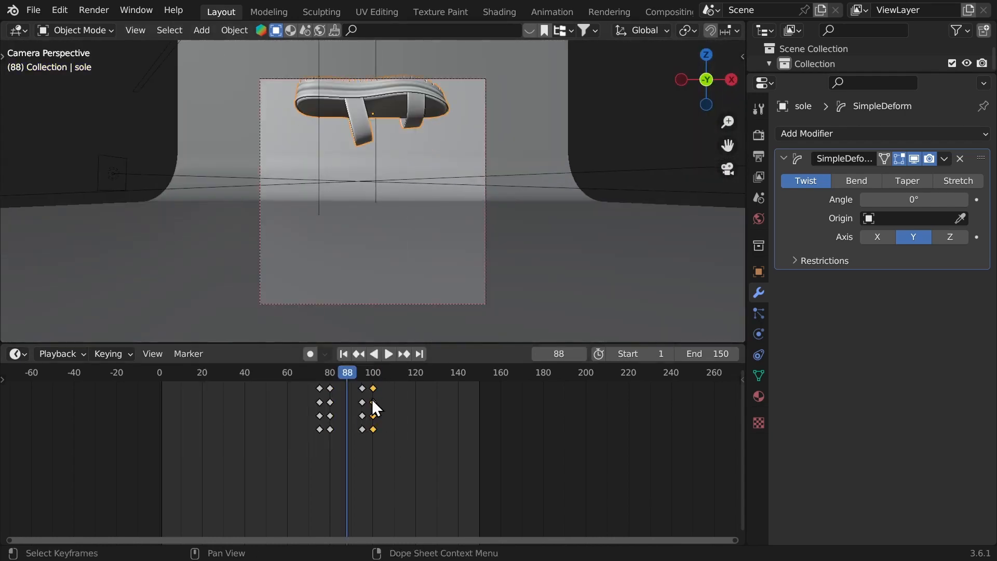
{"action": "key", "text": "g"}
{"action": "left_click", "coordinate": [417, 412]}
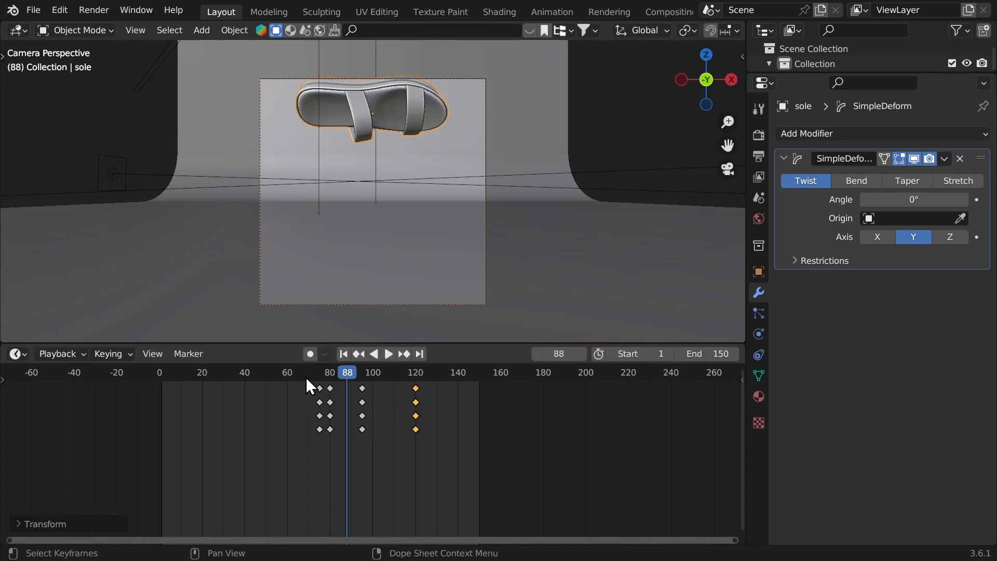
Play back and scrub the sandal's lift and flip repeatedly to check the timing.
{"action": "key", "text": "space"}
{"action": "key", "text": "space"}
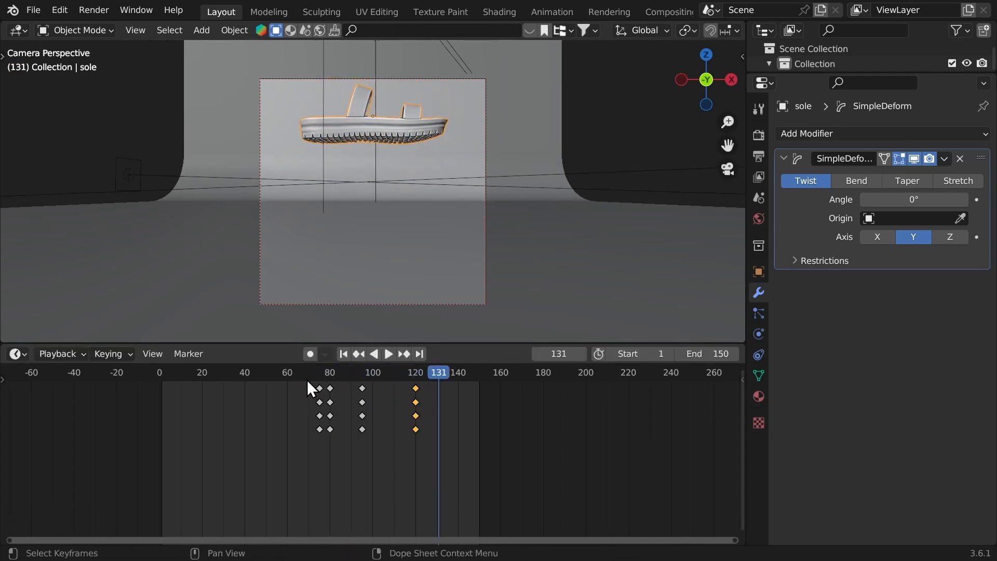
{"action": "left_click", "coordinate": [307, 379]}
{"action": "key", "text": "space"}
{"action": "key", "text": "space"}
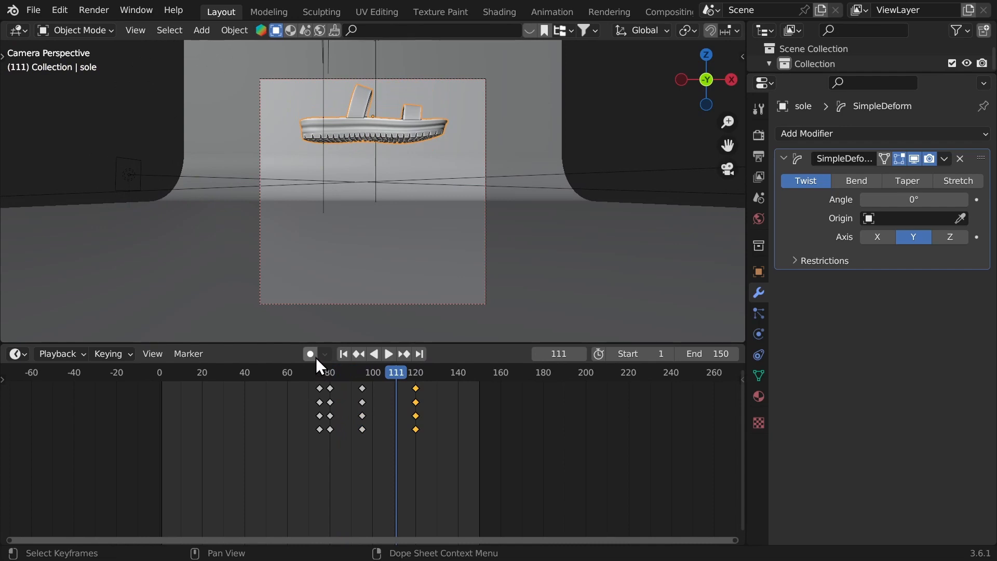
{"action": "left_click", "coordinate": [302, 373]}
{"action": "key", "text": "space"}
{"action": "left_click_drag", "start_coordinate": [335, 372], "coordinate": [343, 373]}
{"action": "key", "text": "space"}
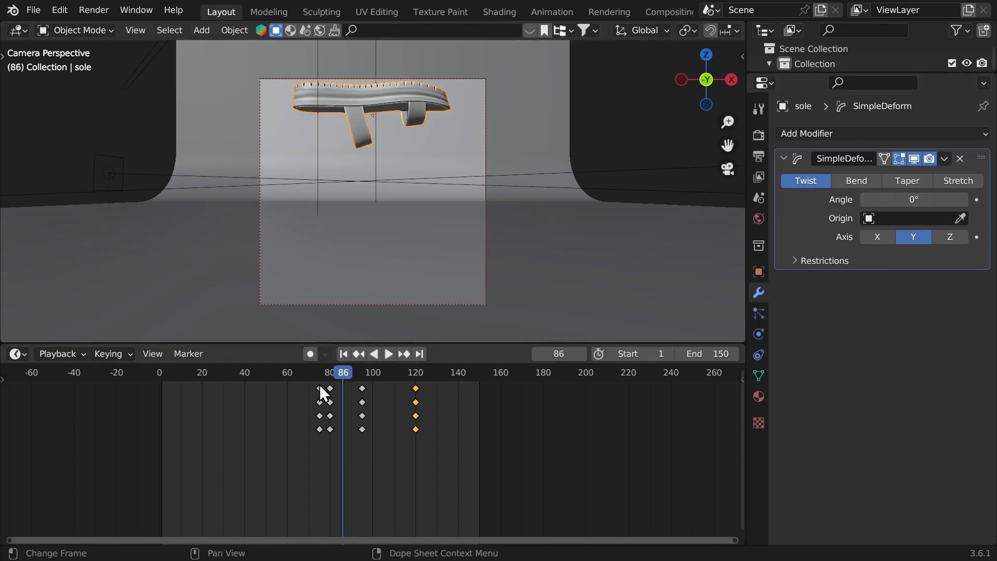
Keyframe the Simple Deform twist angle of 0° at frame 84 and preview the motion up to frame 95.
{"action": "left_click_drag", "start_coordinate": [335, 379], "coordinate": [339, 380]}
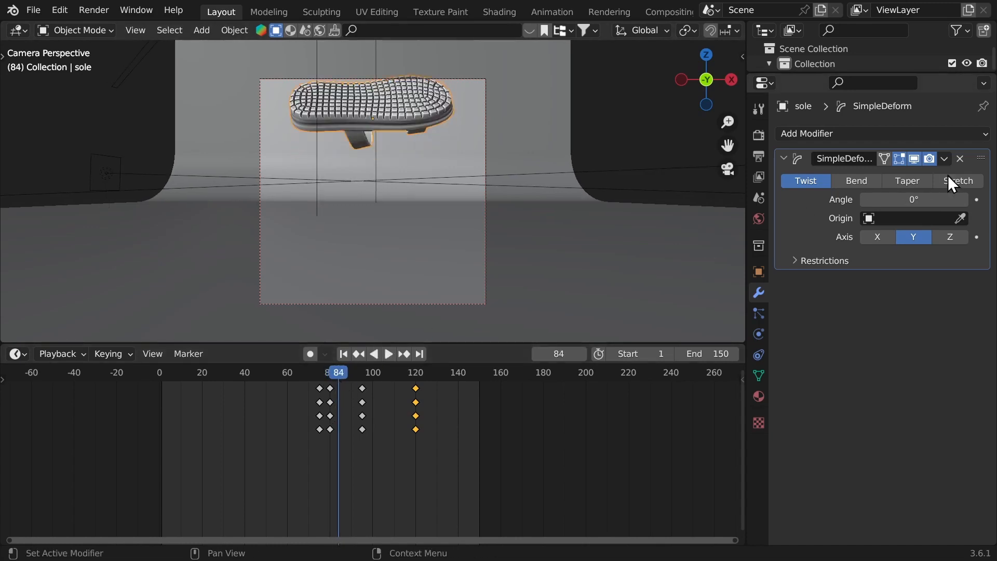
{"action": "left_click", "coordinate": [977, 200]}
{"action": "key", "text": "space"}
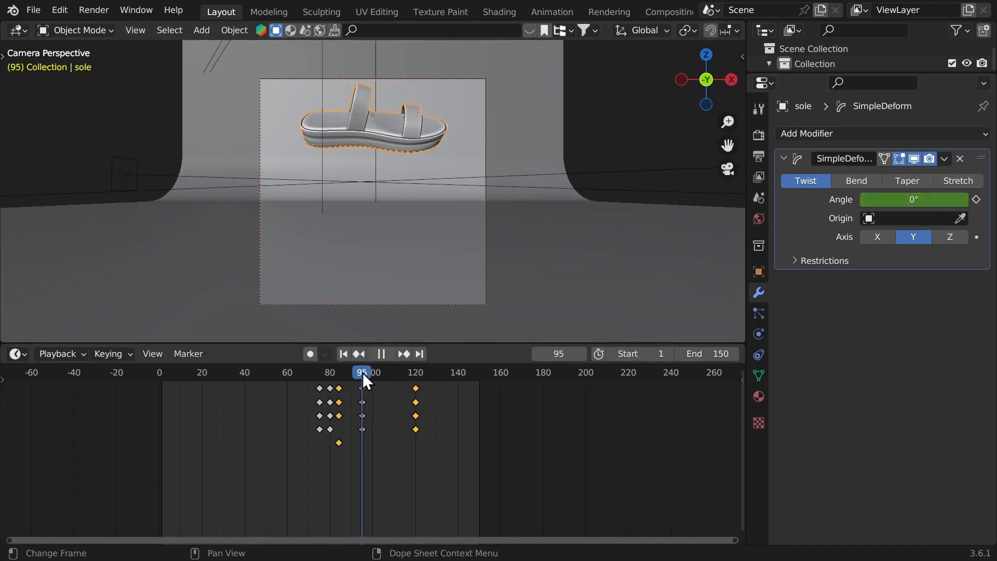
{"action": "key", "text": "space"}
Set the Simple Deform twist to 90° about the X axis and keyframe the angle at frame 90.
{"action": "left_click", "coordinate": [351, 373]}
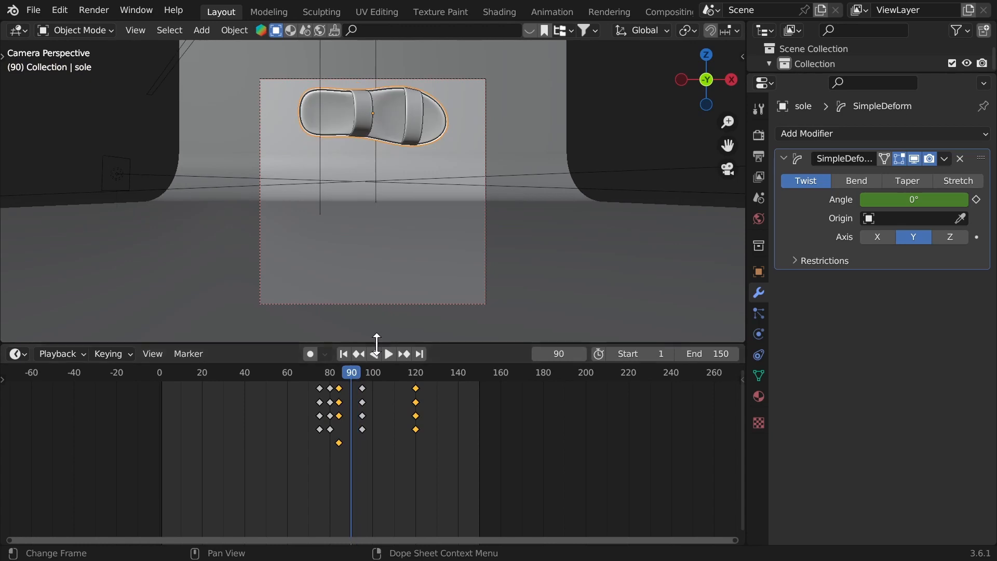
{"action": "left_click", "coordinate": [892, 196]}
{"action": "type", "text": "90"}
{"action": "key", "text": "Return"}
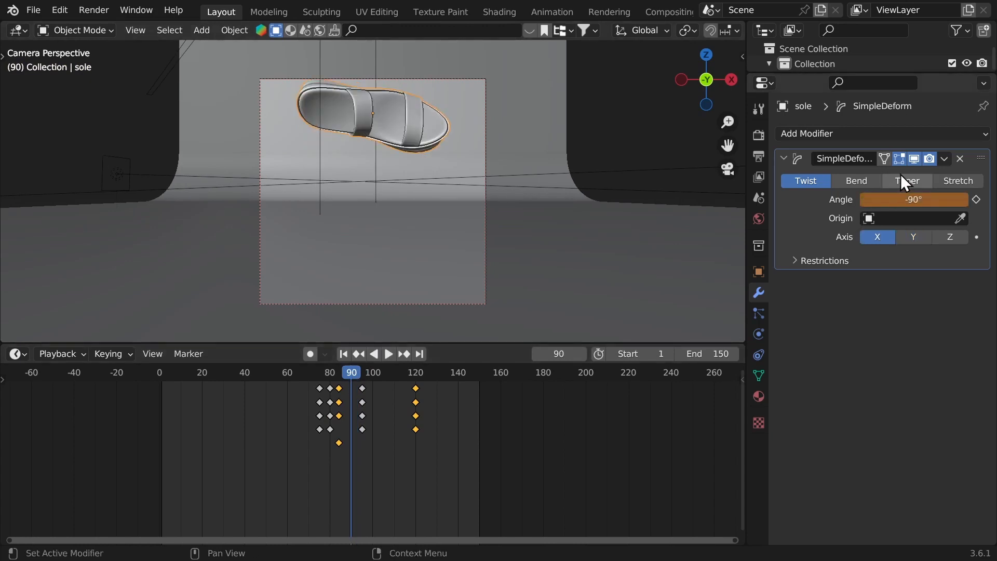
{"action": "left_click", "coordinate": [892, 200]}
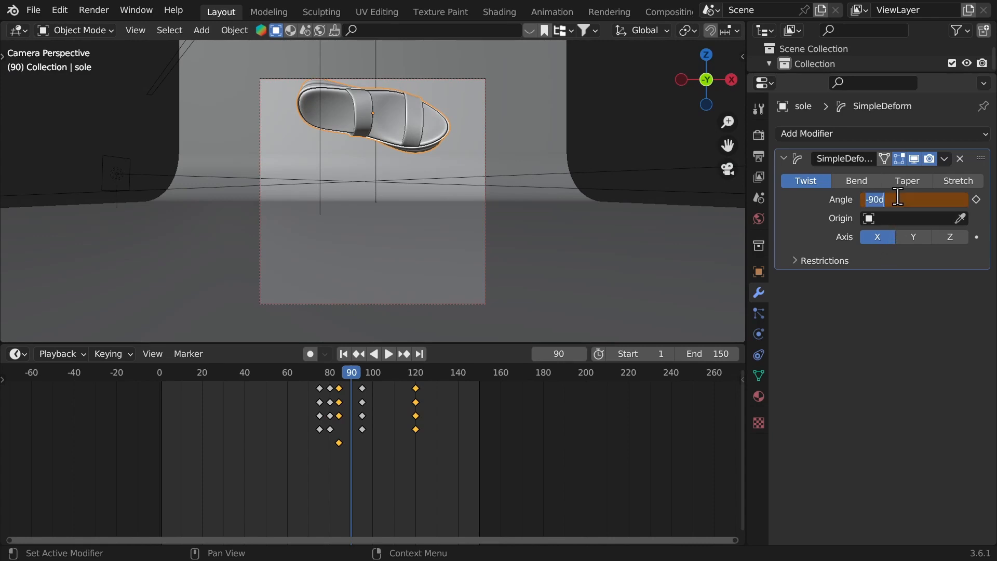
{"action": "type", "text": "90"}
{"action": "key", "text": "Return"}
{"action": "left_click", "coordinate": [976, 199]}
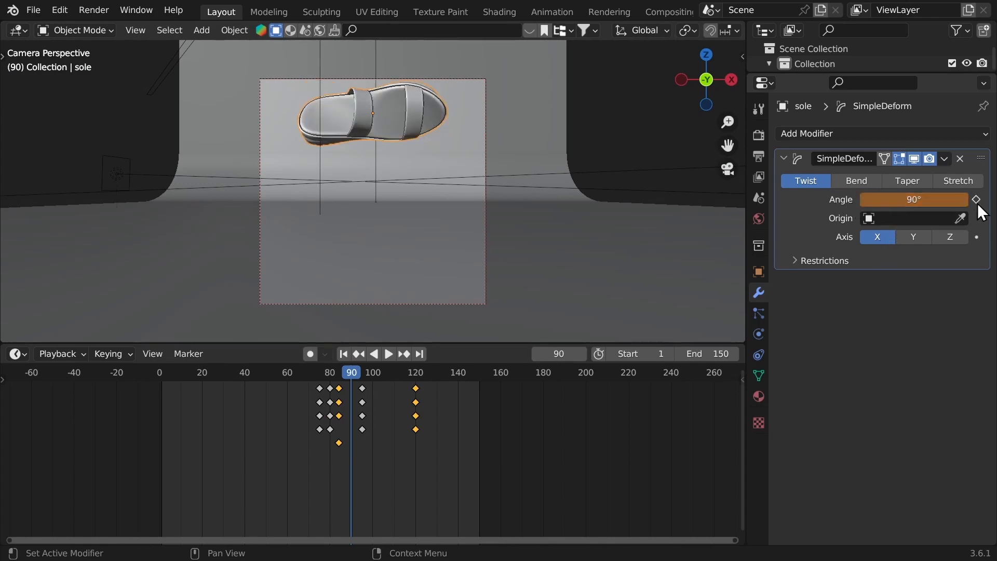
Keyframe the twist angle at 0° on frame 95, then play back the sandal's flip.
{"action": "scroll", "coordinate": [348, 397], "scroll_direction": "up", "scroll_amount": 2}
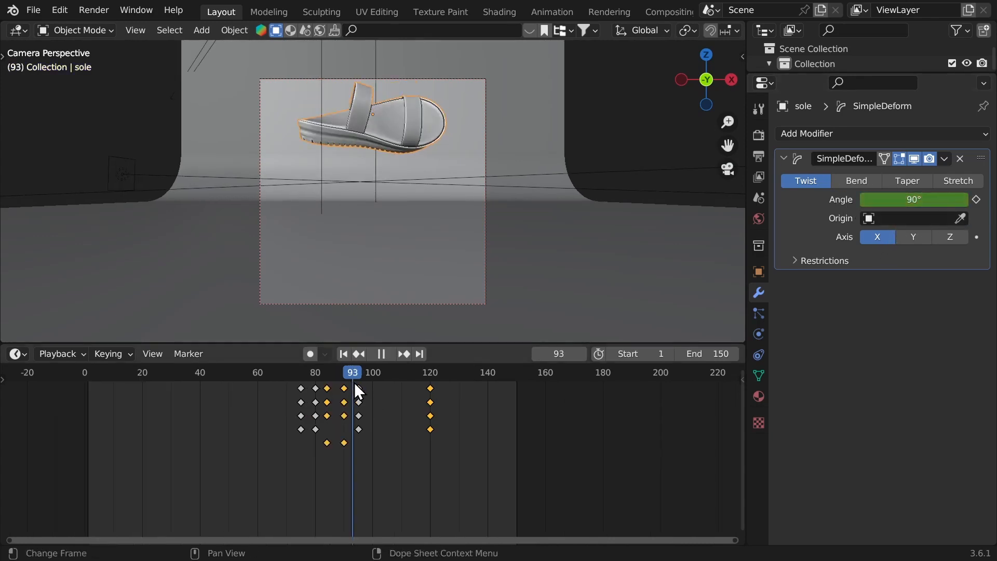
{"action": "left_click_drag", "start_coordinate": [354, 384], "coordinate": [360, 384]}
{"action": "left_click", "coordinate": [896, 198]}
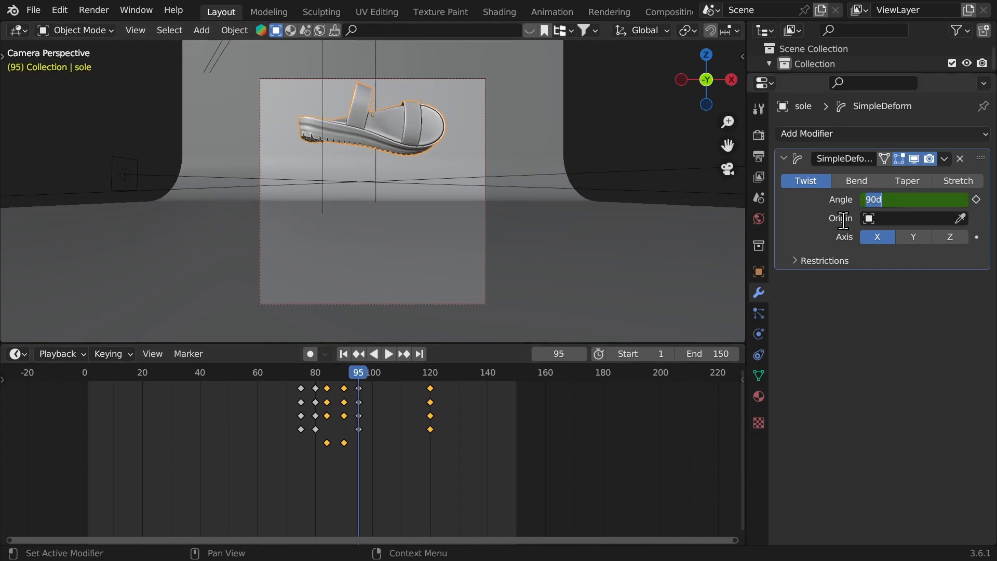
{"action": "type", "text": "0"}
{"action": "key", "text": "Return"}
{"action": "left_click", "coordinate": [976, 200]}
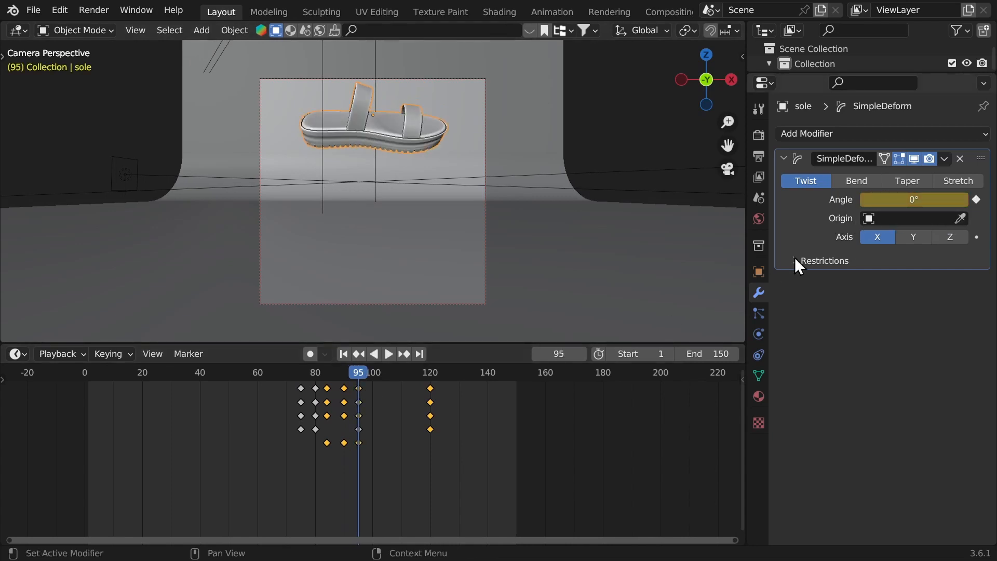
{"action": "left_click", "coordinate": [282, 374]}
{"action": "key", "text": "space"}
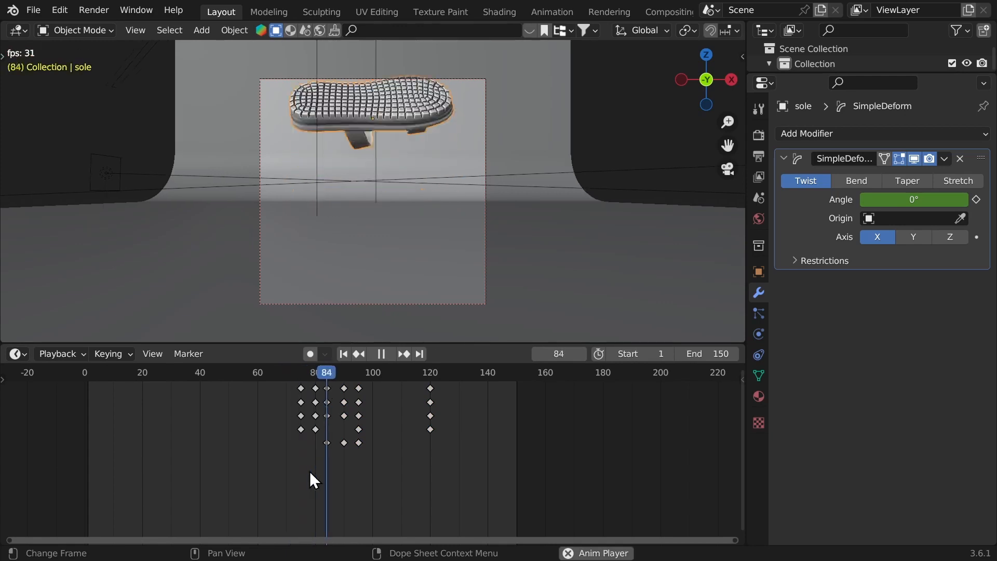
{"action": "key", "text": "space"}
{"action": "left_click_drag", "start_coordinate": [287, 375], "coordinate": [291, 388]}
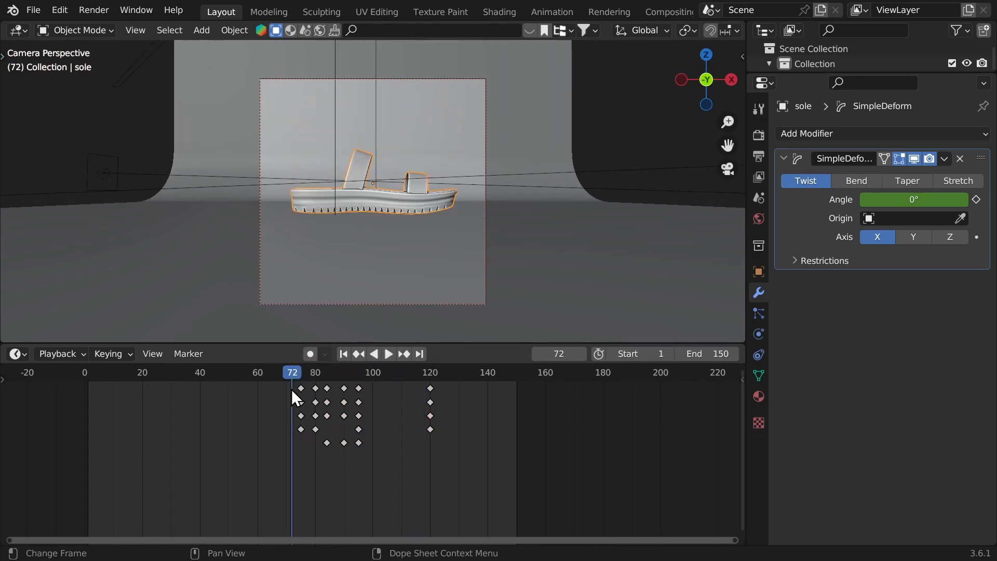
Move the first two twist keyframes six frames earlier, to frames 78 and 84, and play back the flip.
{"action": "left_click", "coordinate": [3, 379]}
{"action": "left_click", "coordinate": [6, 389]}
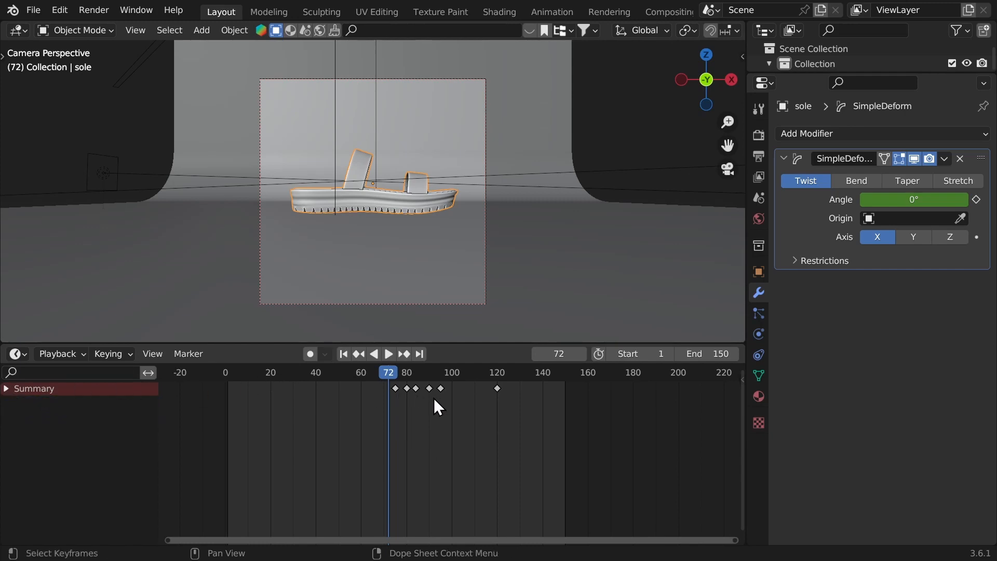
{"action": "left_click_drag", "start_coordinate": [434, 397], "coordinate": [410, 386]}
{"action": "key", "text": "g"}
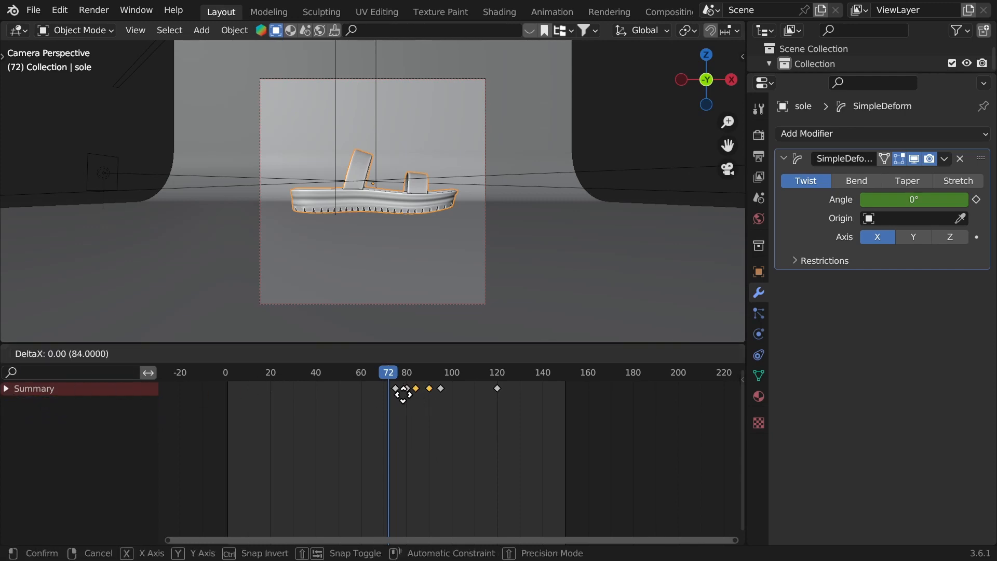
{"action": "left_click", "coordinate": [393, 393]}
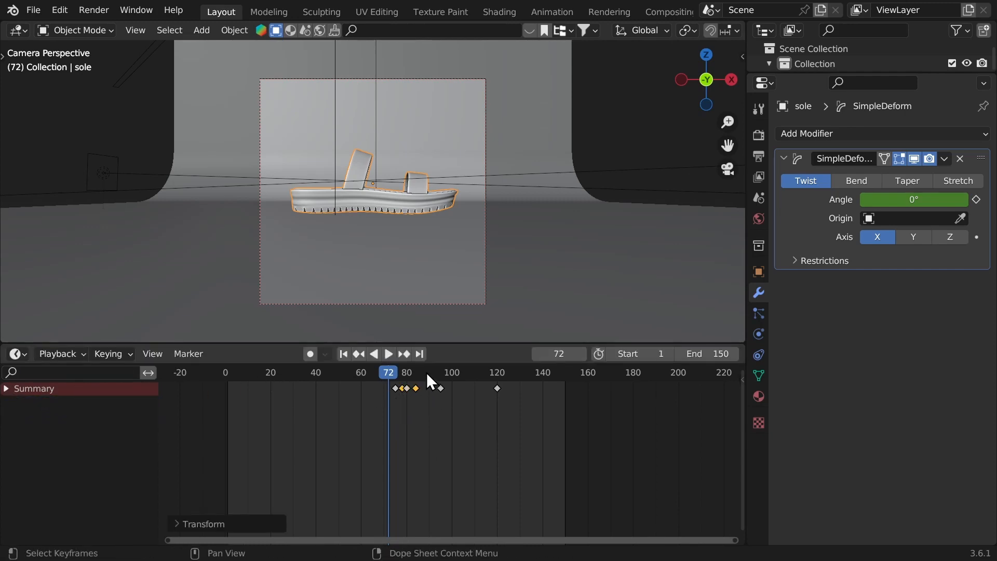
{"action": "left_click_drag", "start_coordinate": [428, 373], "coordinate": [361, 400]}
{"action": "key", "text": "space"}
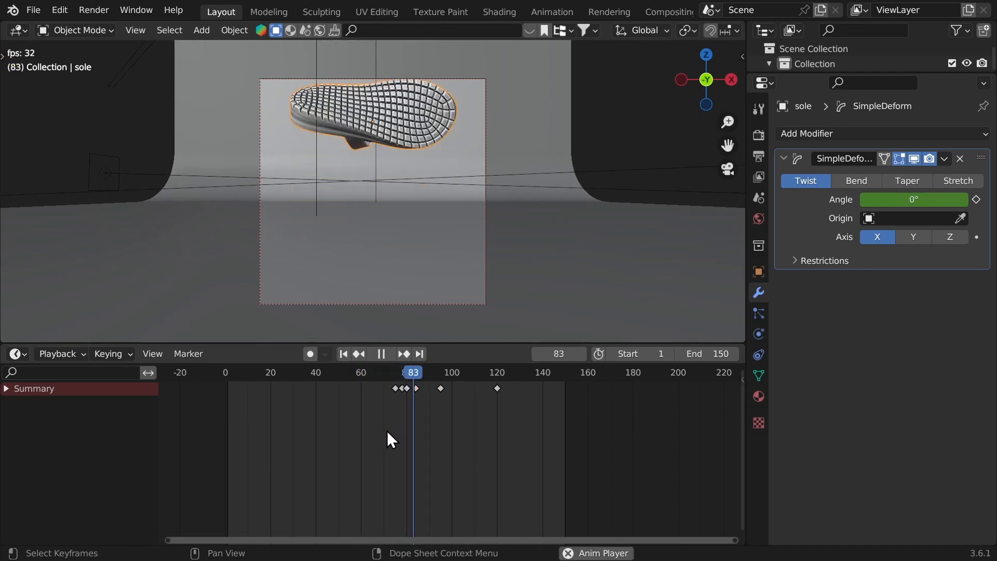
{"action": "key", "text": "space"}
{"action": "scroll", "coordinate": [382, 387], "scroll_direction": "up", "scroll_amount": 9, "text": "alt"}
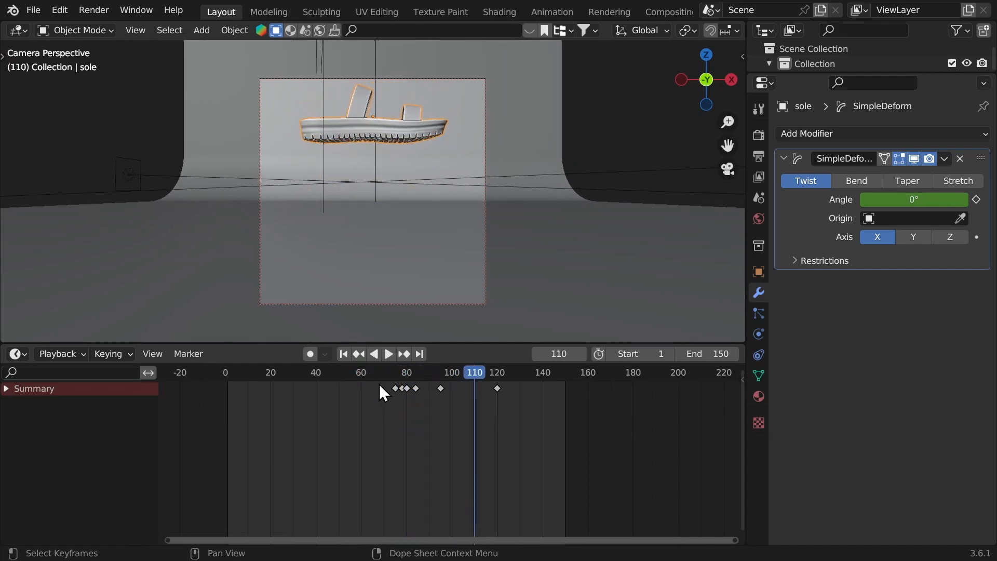
Add a Child Of constraint to the camera and turn off its location, rotation and scale axes except Z location.
{"action": "left_click", "coordinate": [429, 273]}
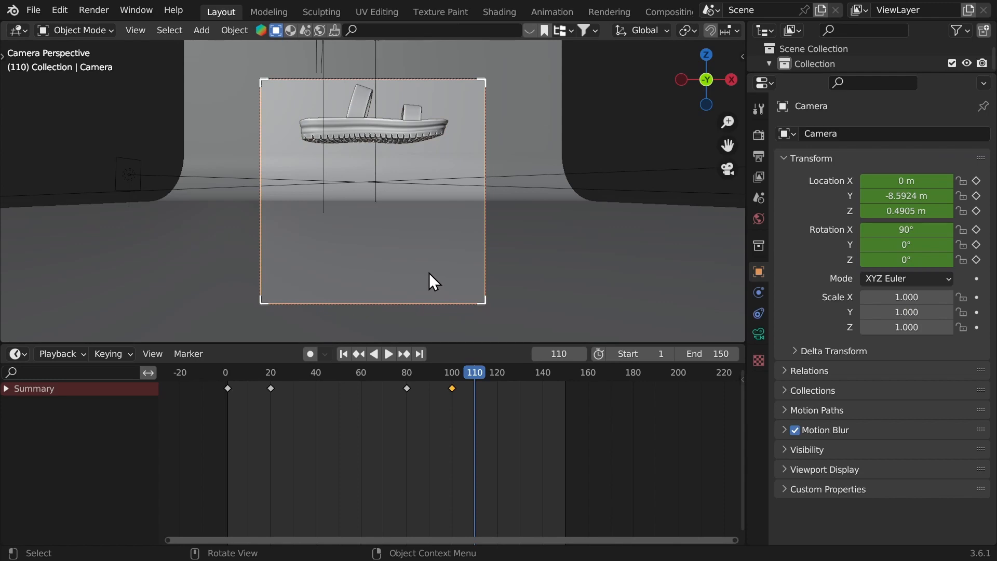
{"action": "left_click", "coordinate": [760, 334]}
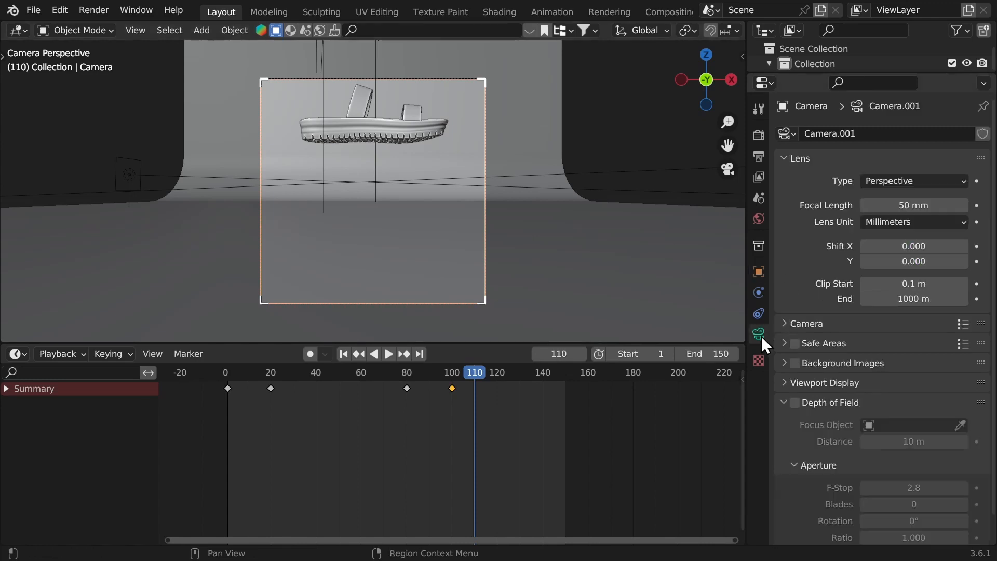
{"action": "left_click", "coordinate": [759, 313]}
{"action": "left_click", "coordinate": [821, 134]}
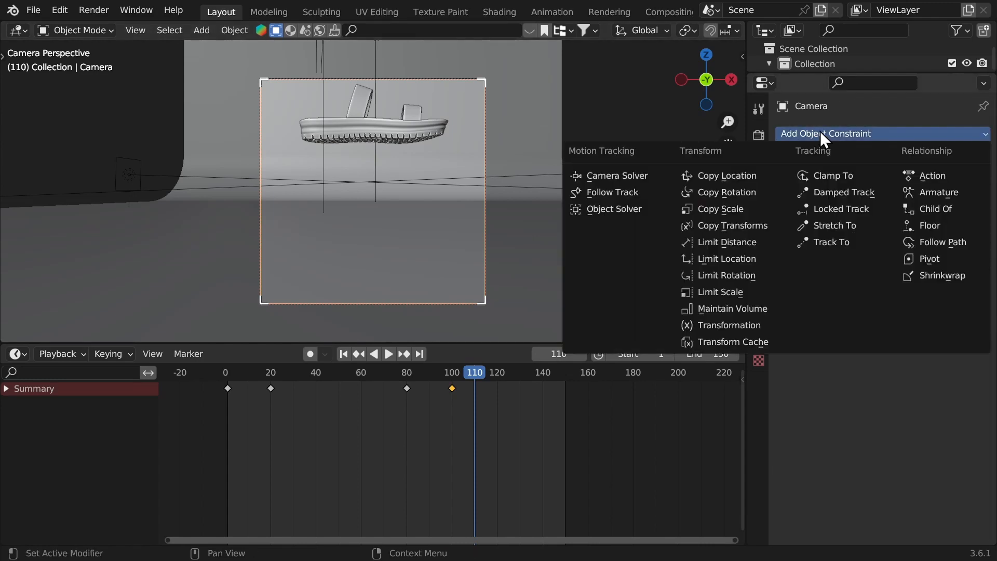
{"action": "left_click", "coordinate": [935, 210]}
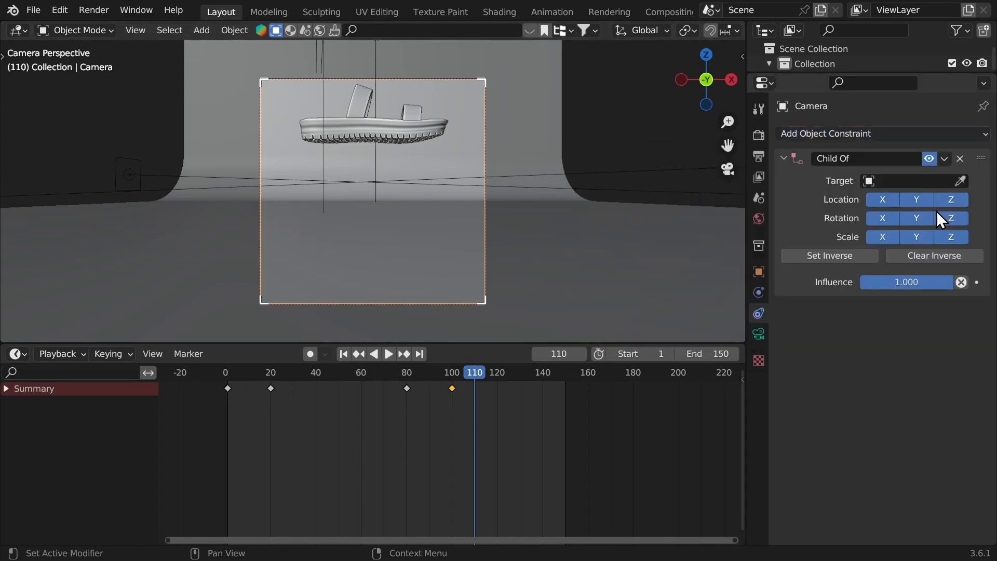
{"action": "mouse_move", "coordinate": [913, 213]}
{"action": "left_mouse_down"}
{"action": "mouse_move", "coordinate": [911, 194]}
{"action": "mouse_move", "coordinate": [951, 236]}
{"action": "left_mouse_up"}
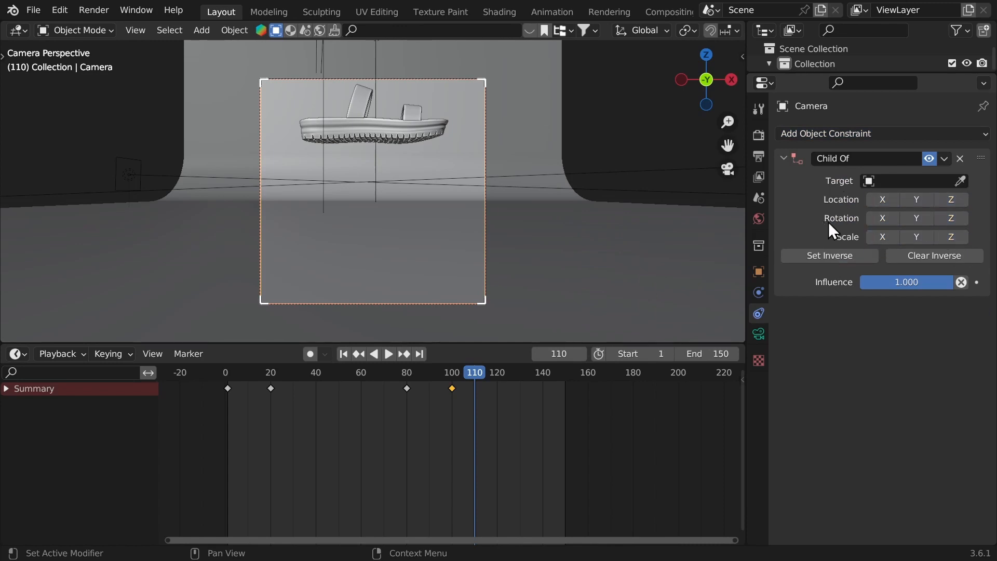
Target the camera's Child Of constraint at the sole from frame 60 and check the camera motion up to the lift.
{"action": "left_click_drag", "start_coordinate": [374, 379], "coordinate": [360, 378]}
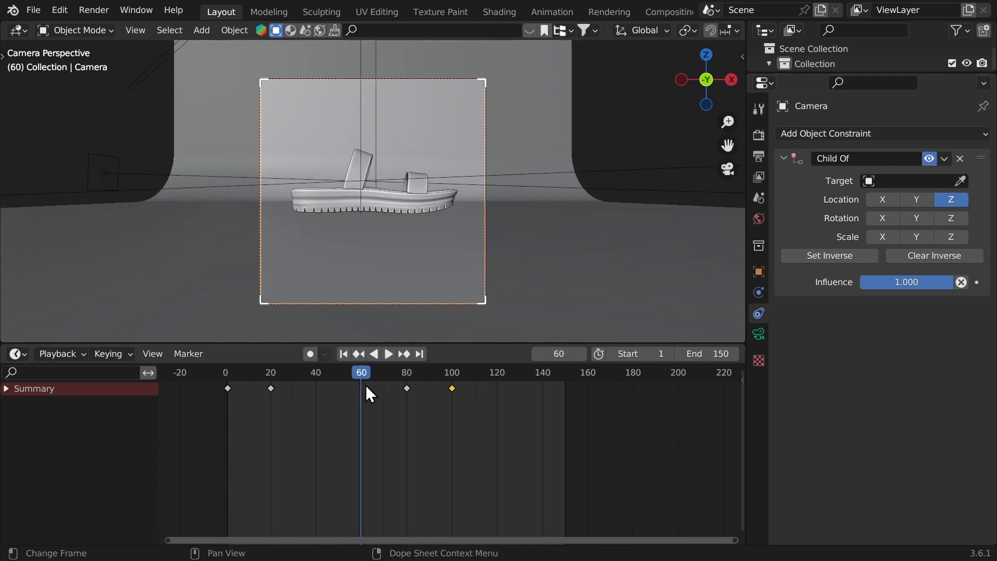
{"action": "left_click", "coordinate": [961, 181]}
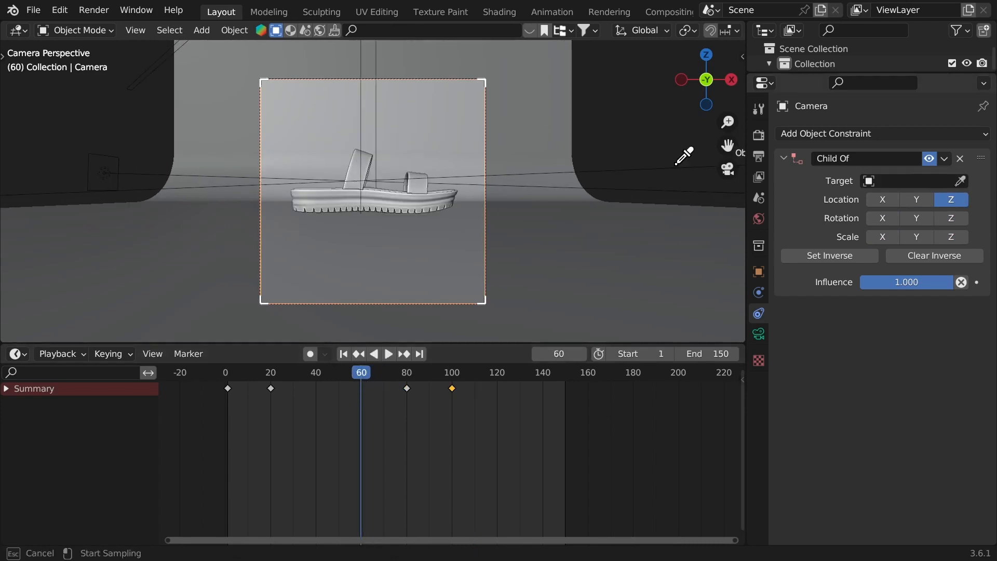
{"action": "left_click", "coordinate": [404, 204]}
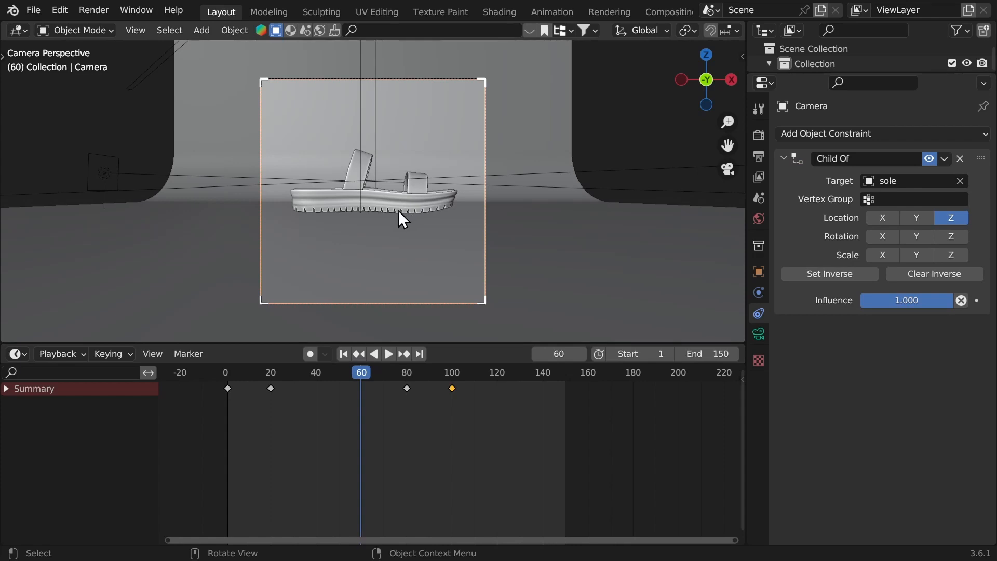
{"action": "key", "text": "space"}
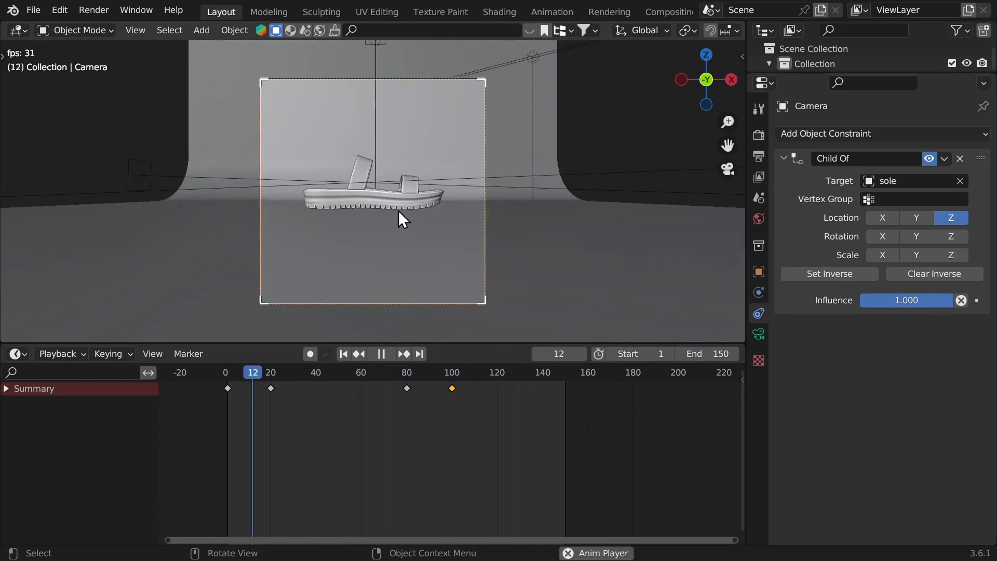
{"action": "left_click_drag", "start_coordinate": [406, 381], "coordinate": [388, 384]}
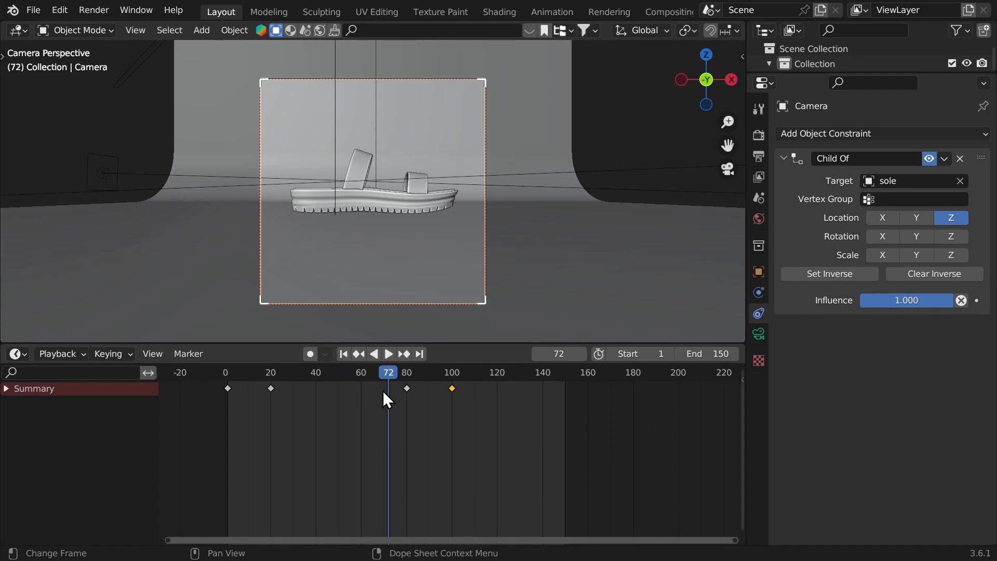
Add a cube empty at the sandal and enlarge its display size so it surrounds the sandal.
{"action": "middle_click_drag", "start_coordinate": [385, 322], "coordinate": [319, 140]}
{"action": "key", "text": "shift+a"}
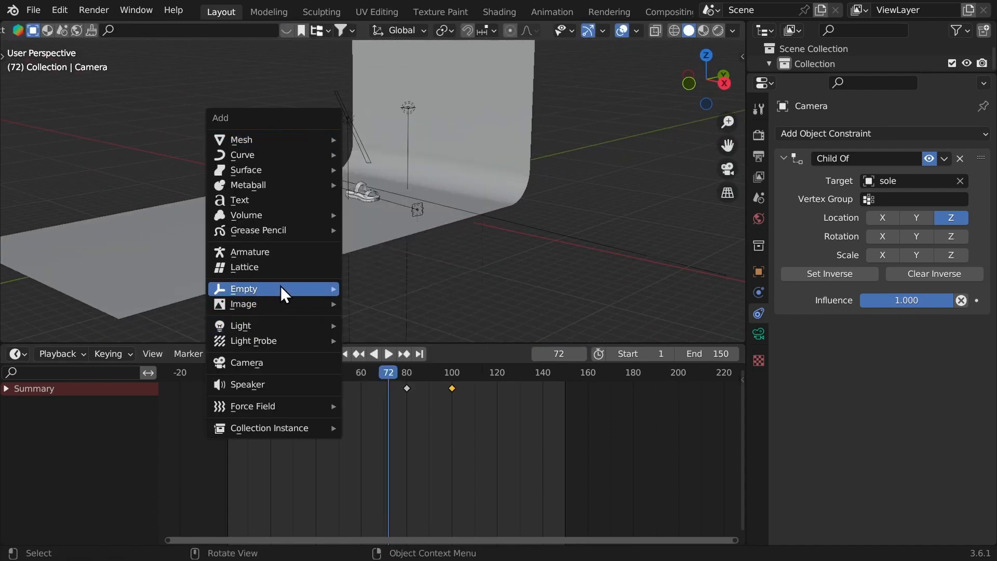
{"action": "mouse_move", "coordinate": [280, 288]}
{"action": "left_click", "coordinate": [385, 358]}
{"action": "right_click", "coordinate": [331, 198]}
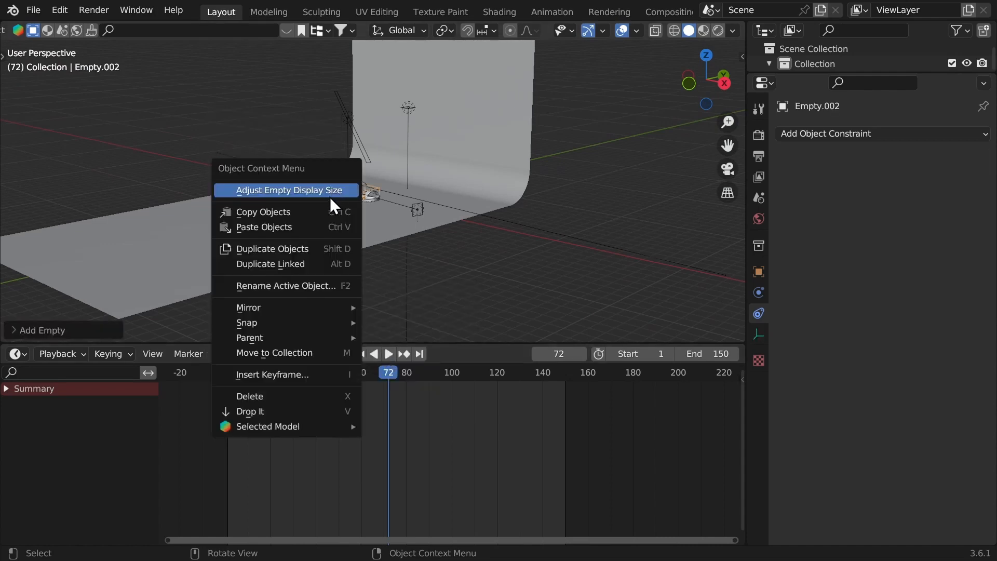
{"action": "left_click", "coordinate": [323, 194]}
{"action": "left_click", "coordinate": [439, 186]}
Parent the rear overhead light and the two side lights to the cube empty.
{"action": "middle_click_drag", "start_coordinate": [439, 186], "coordinate": [347, 157]}
{"action": "left_click", "coordinate": [381, 184], "text": "shift"}
{"action": "left_click", "coordinate": [419, 120], "text": "shift"}
{"action": "left_click", "coordinate": [390, 170], "text": "shift"}
{"action": "left_click", "coordinate": [371, 144], "text": "shift"}
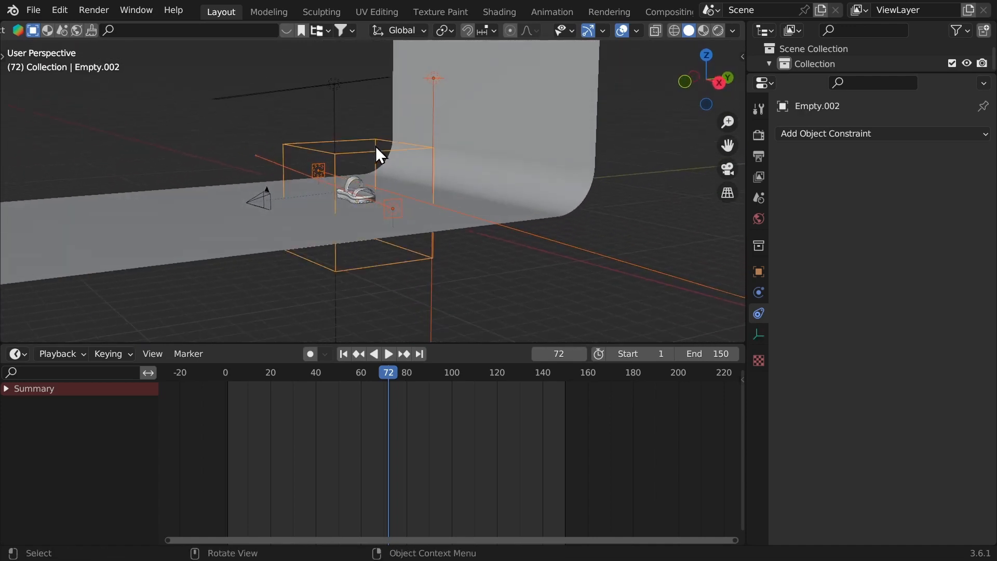
{"action": "key", "text": "ctrl+p"}
{"action": "left_click", "coordinate": [366, 148]}
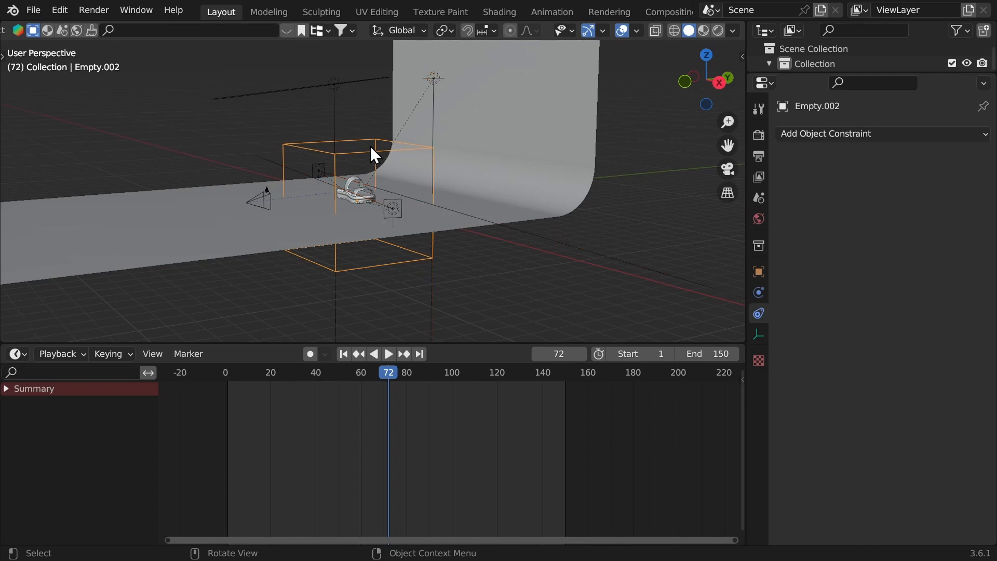
Lower the cube empty along Z to below the floor and insert a Location & Rotation keyframe at frame 72.
{"action": "middle_click_drag", "start_coordinate": [370, 148], "coordinate": [242, 75]}
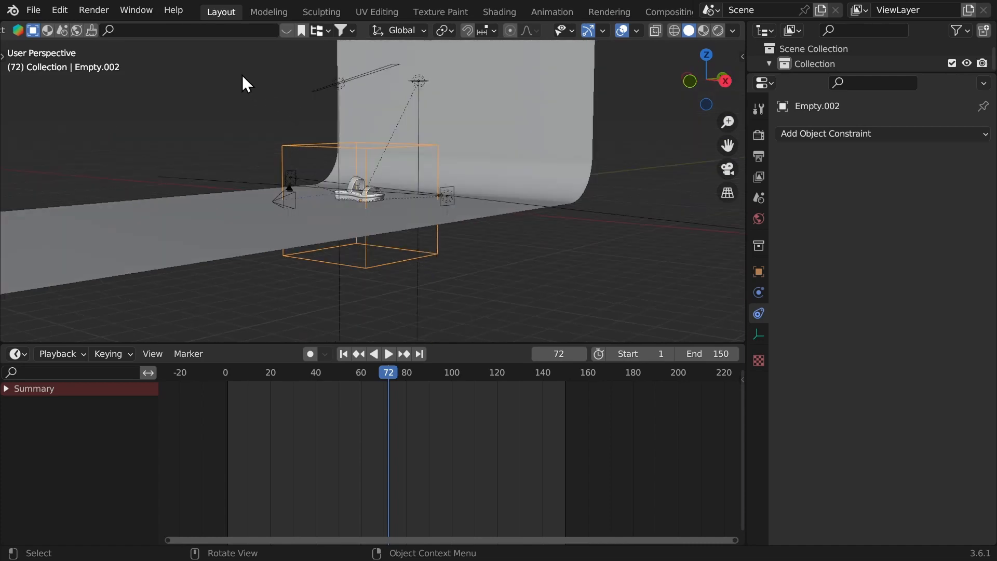
{"action": "key", "text": "g"}
{"action": "key", "text": "z"}
{"action": "left_click", "coordinate": [299, 271]}
{"action": "key", "text": "i"}
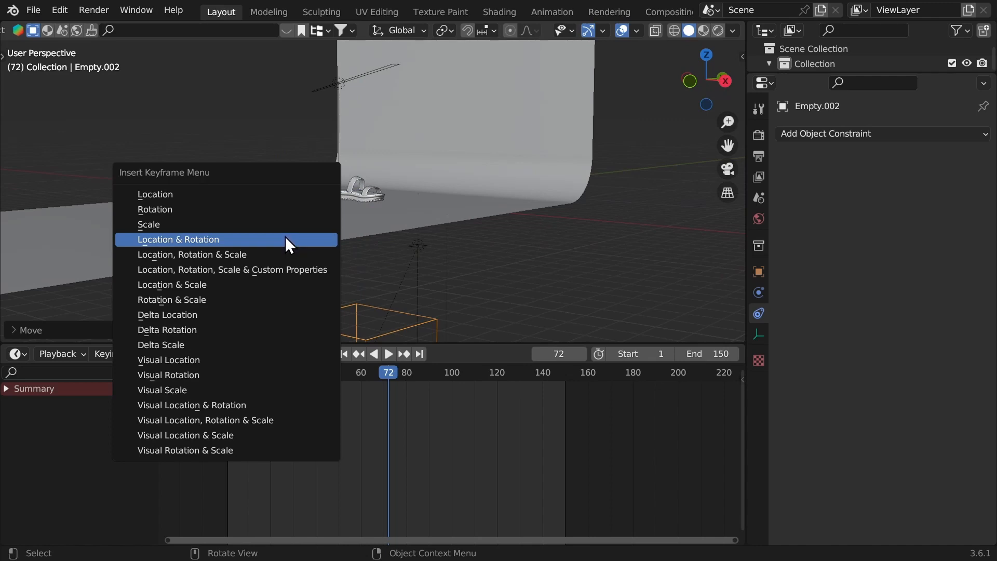
{"action": "left_click", "coordinate": [286, 238]}
At frame 87, raise the cube empty along Z about 11.2 m plus a further 0.5 m, keyframe it and return to the start.
{"action": "key", "text": "space"}
{"action": "mouse_move", "coordinate": [417, 376]}
{"action": "left_mouse_down"}
{"action": "mouse_move", "coordinate": [403, 380]}
{"action": "mouse_move", "coordinate": [425, 384]}
{"action": "left_mouse_up"}
{"action": "key", "text": "space"}
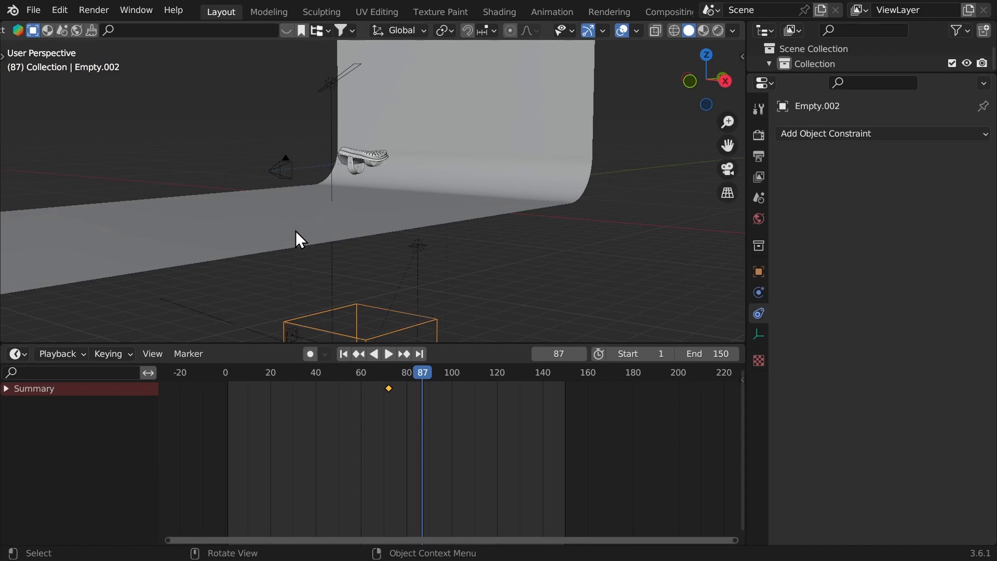
{"action": "key", "text": "g"}
{"action": "key", "text": "z"}
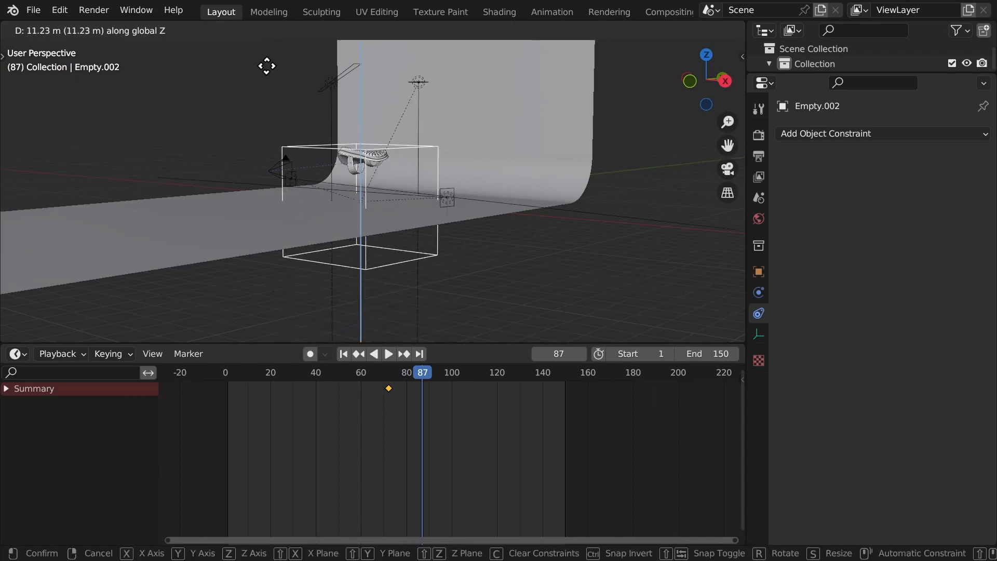
{"action": "left_click", "coordinate": [267, 60]}
{"action": "key", "text": "g"}
{"action": "key", "text": "z"}
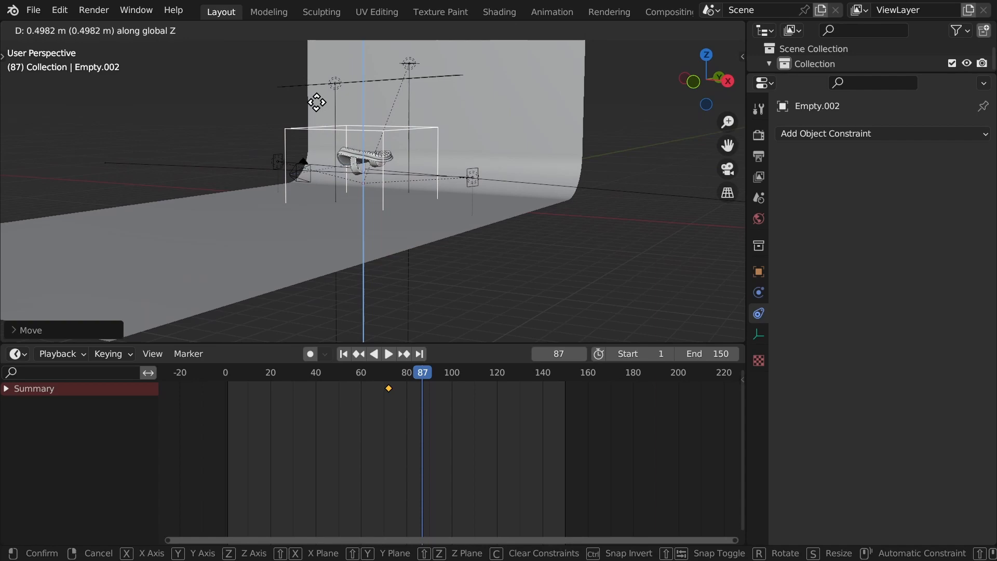
{"action": "left_click", "coordinate": [317, 103]}
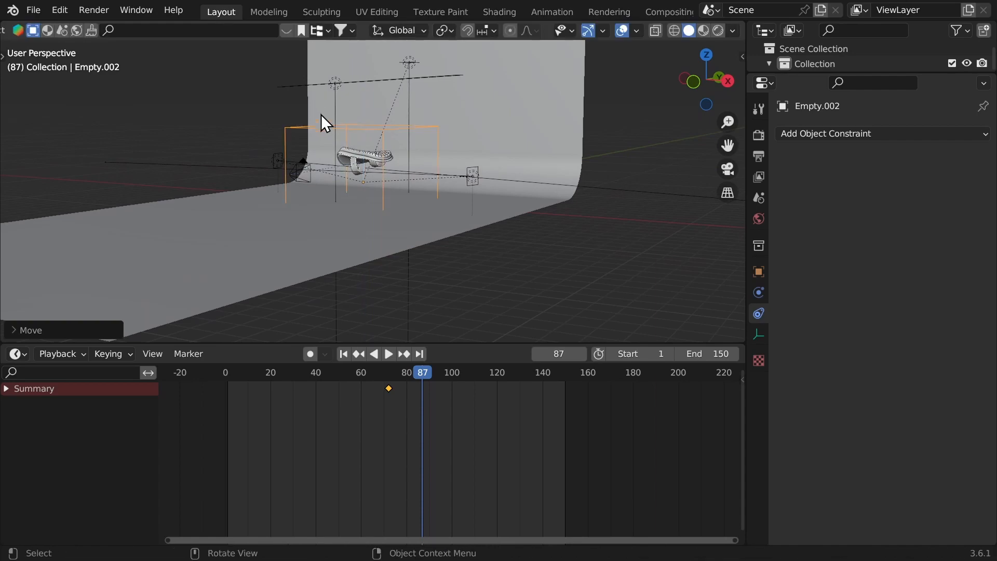
{"action": "key", "text": "i"}
{"action": "left_click", "coordinate": [306, 136]}
{"action": "key", "text": "shift+Left"}
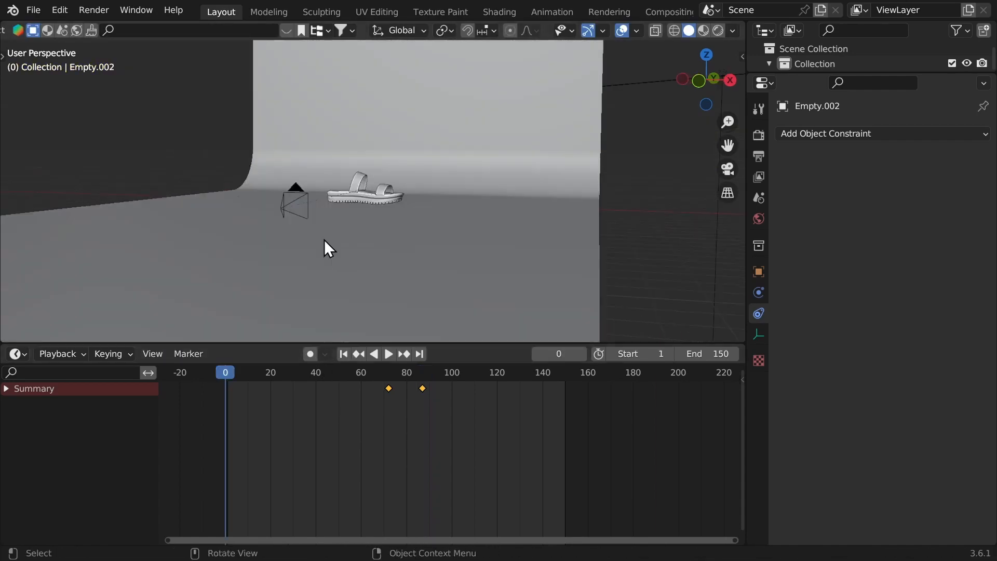
Preview the animation through the maximized camera view in rendered shading with the overlays hidden.
{"action": "key", "text": "KP_0"}
{"action": "key", "text": "ctrl+space"}
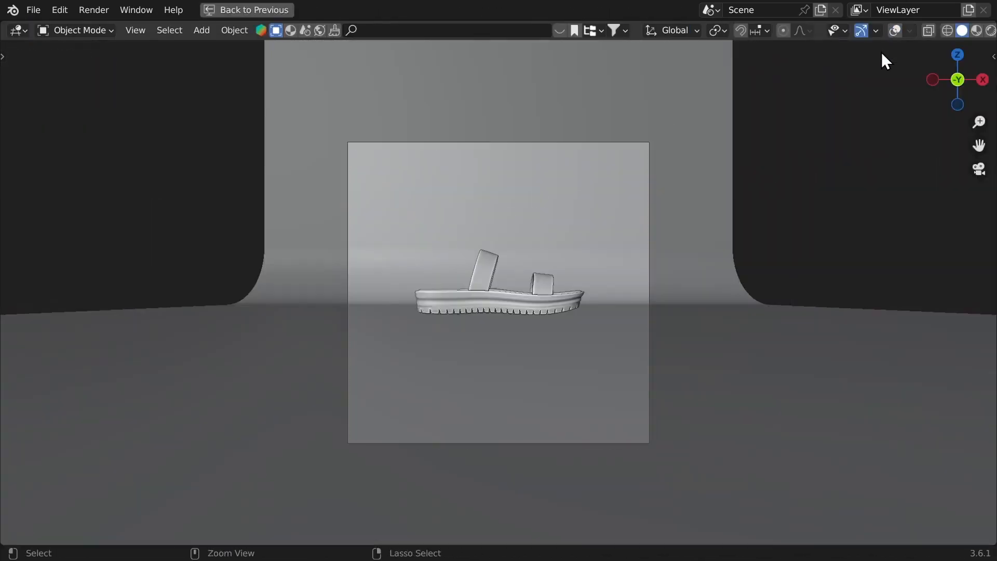
{"action": "left_click", "coordinate": [895, 30]}
{"action": "left_click", "coordinate": [895, 31]}
{"action": "left_click", "coordinate": [895, 30]}
{"action": "key", "text": "z"}
{"action": "left_click", "coordinate": [718, 78]}
{"action": "scroll", "coordinate": [594, 322], "scroll_direction": "up", "scroll_amount": 2}
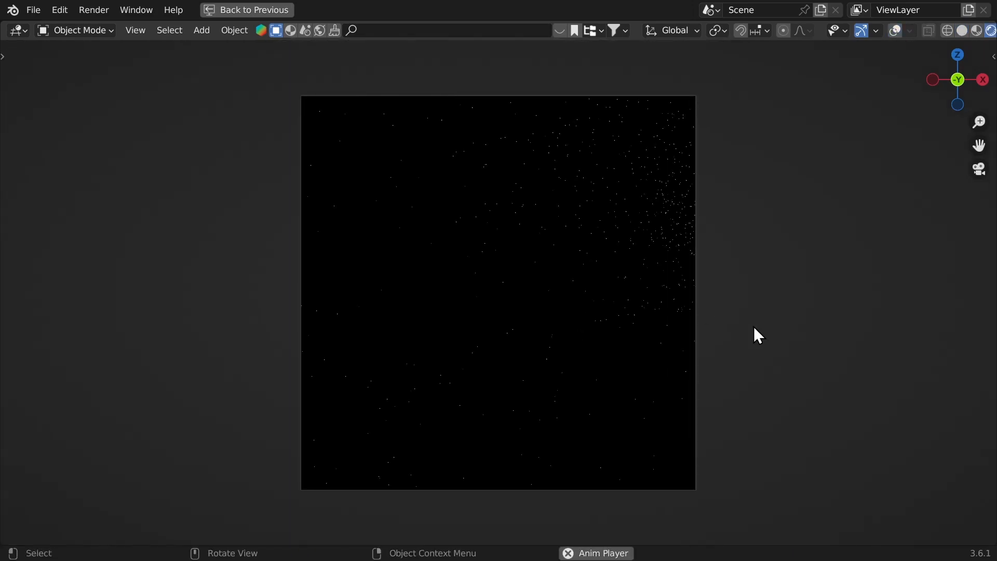
{"action": "key", "text": "space"}
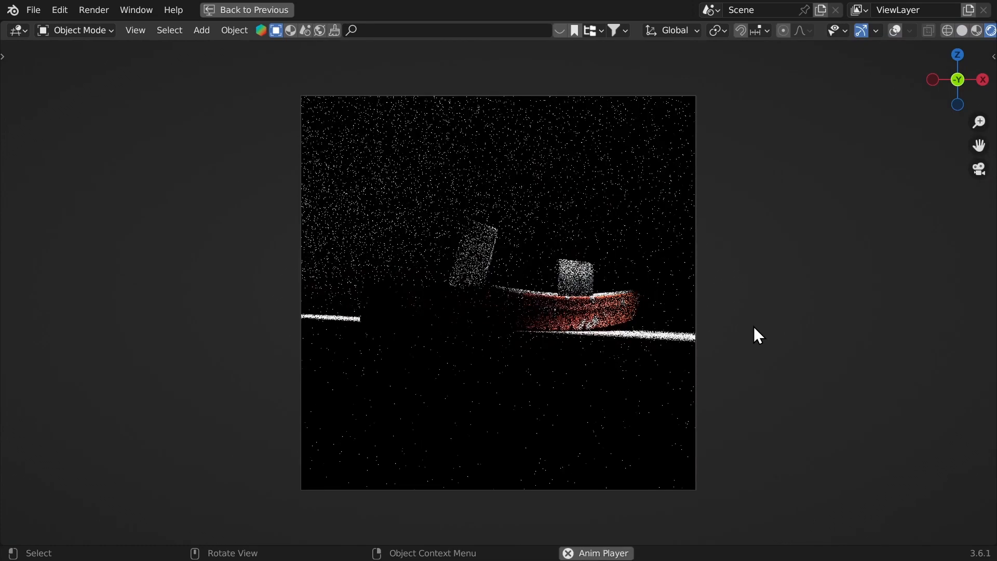
{"action": "key", "text": "Escape"}
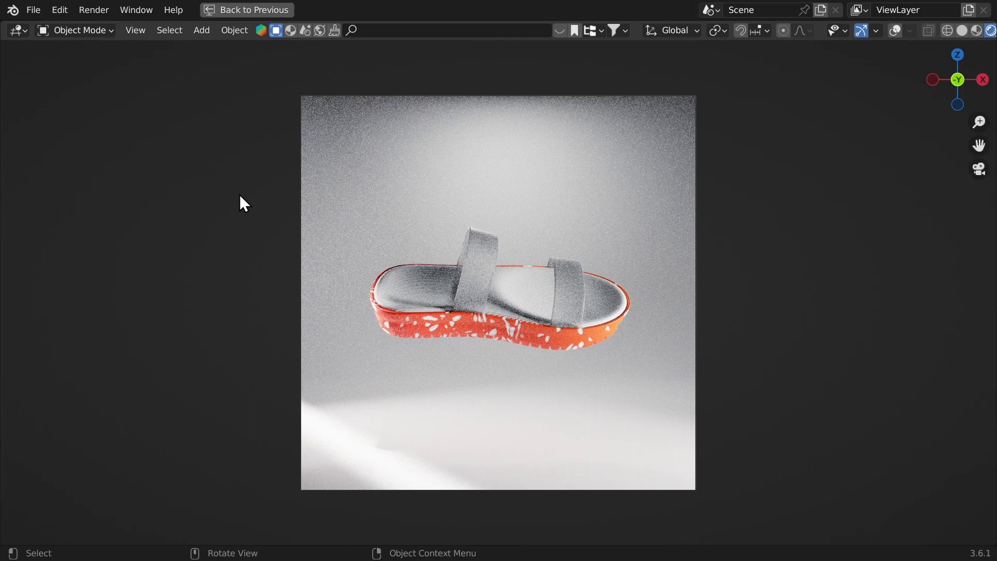
{"action": "key", "text": "space"}
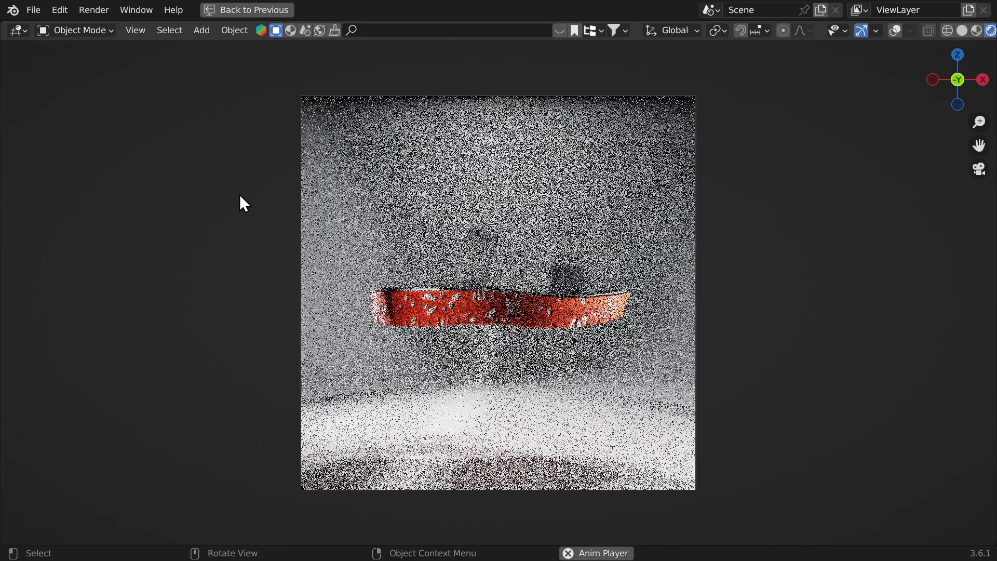
{"action": "key", "text": "space"}
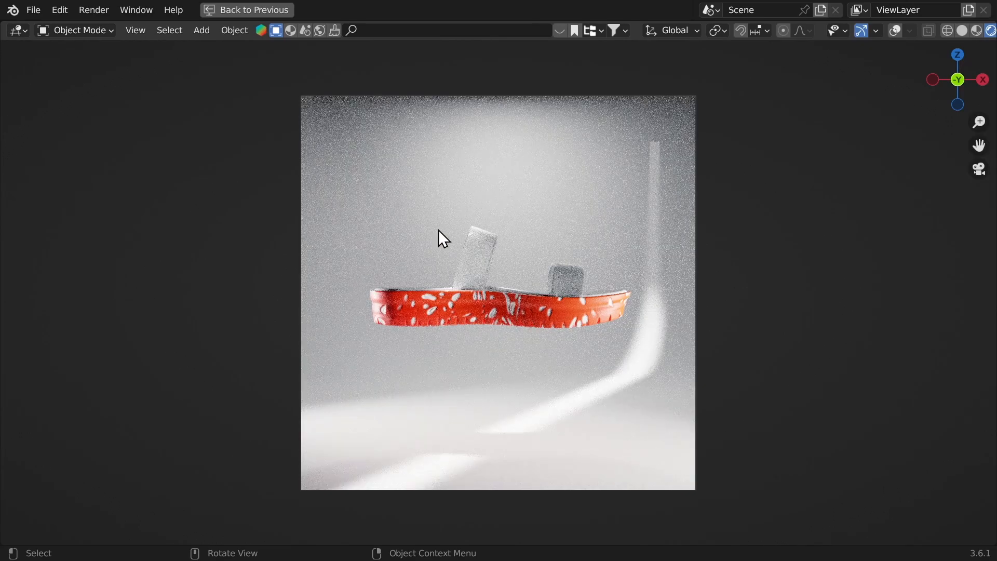
Return to solid shading with overlays shown, restore the normal layout and open the backdrop plane in Edit Mode.
{"action": "key", "text": "z"}
{"action": "left_click", "coordinate": [875, 135]}
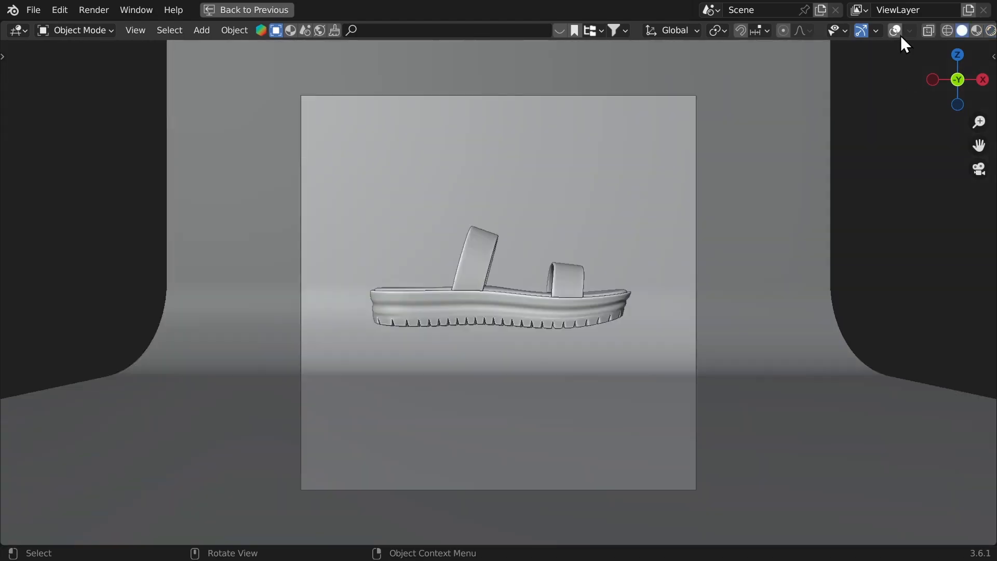
{"action": "left_click", "coordinate": [897, 32]}
{"action": "mouse_move", "coordinate": [839, 88]}
{"action": "middle_mouse_down"}
{"action": "mouse_move", "coordinate": [834, 108]}
{"action": "mouse_move", "coordinate": [623, 218]}
{"action": "middle_mouse_up"}
{"action": "left_click", "coordinate": [478, 238]}
{"action": "key", "text": "ctrl+space"}
{"action": "middle_click_drag", "start_coordinate": [422, 177], "coordinate": [378, 176]}
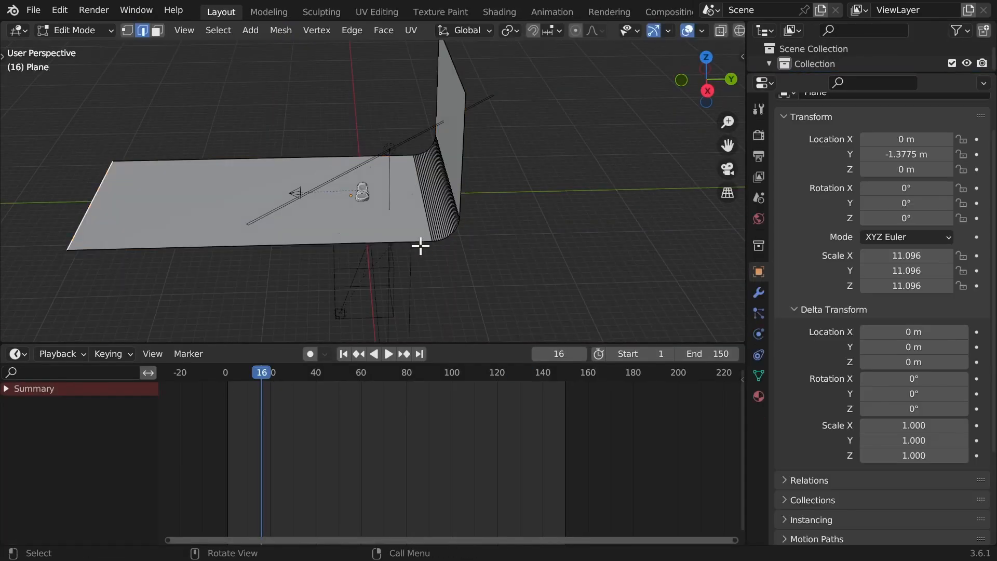
Select the backdrop's upright wall and curved bend and move them back along Y, away from the sandal.
{"action": "middle_click_drag", "start_coordinate": [421, 245], "coordinate": [430, 262]}
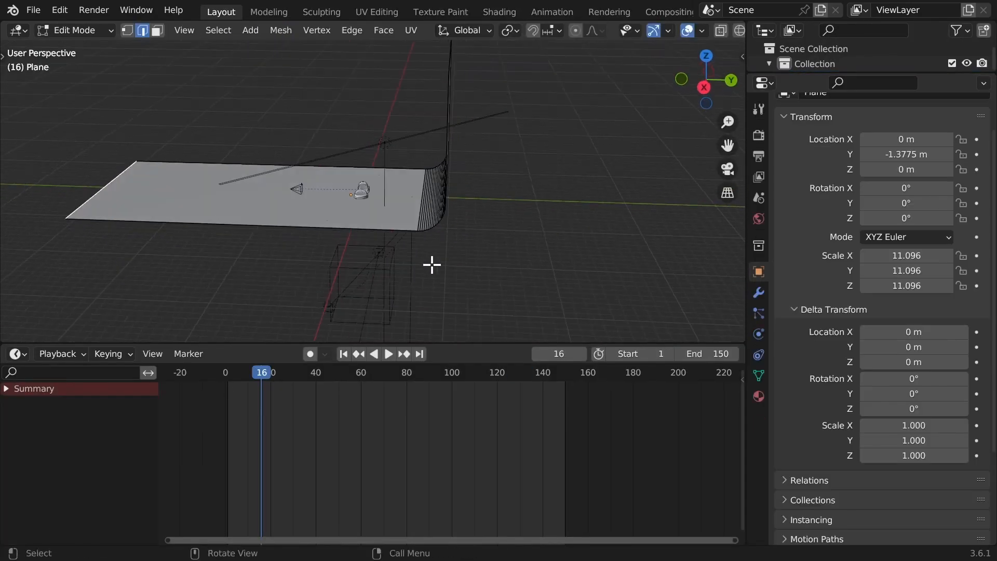
{"action": "scroll", "coordinate": [445, 236], "scroll_direction": "down", "scroll_amount": 2}
{"action": "key", "text": "alt+z"}
{"action": "left_click_drag", "start_coordinate": [495, 302], "coordinate": [372, 51]}
{"action": "middle_click_drag", "start_coordinate": [340, 126], "coordinate": [313, 173]}
{"action": "key", "text": "g"}
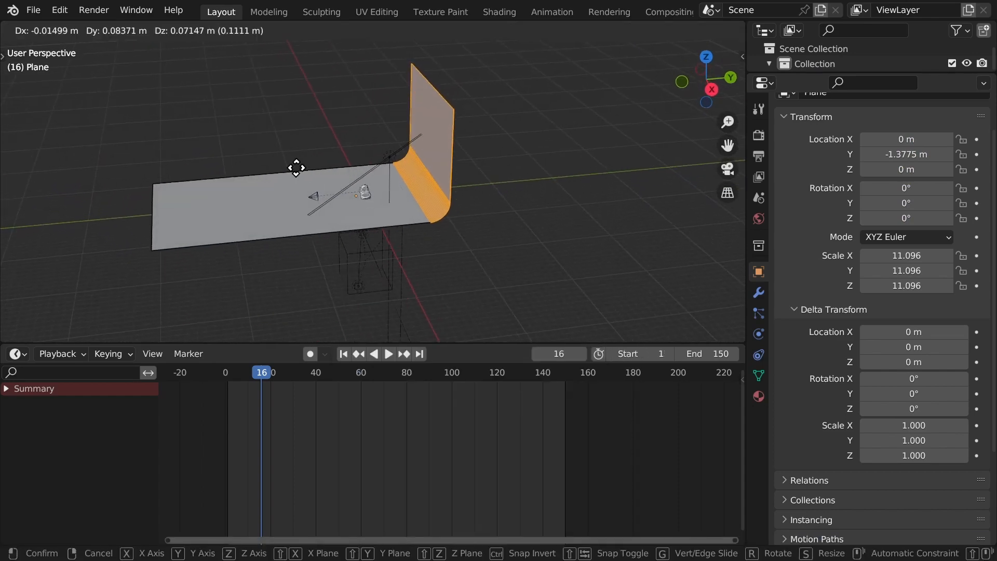
{"action": "key", "text": "y"}
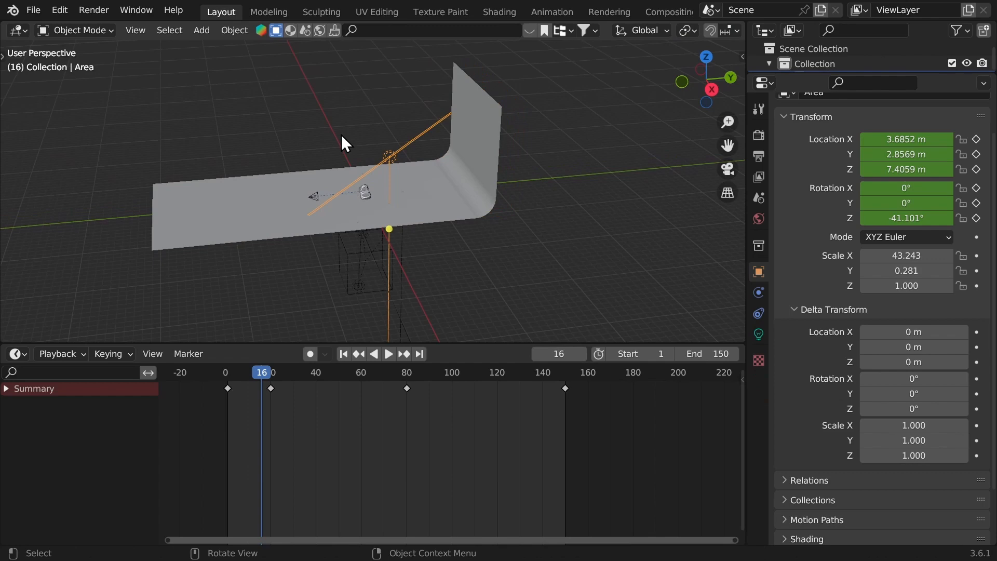
Lengthen the long strip area light by scaling it along global X to an X scale of about 65.5.
{"action": "key", "text": "s"}
{"action": "key", "text": "x"}
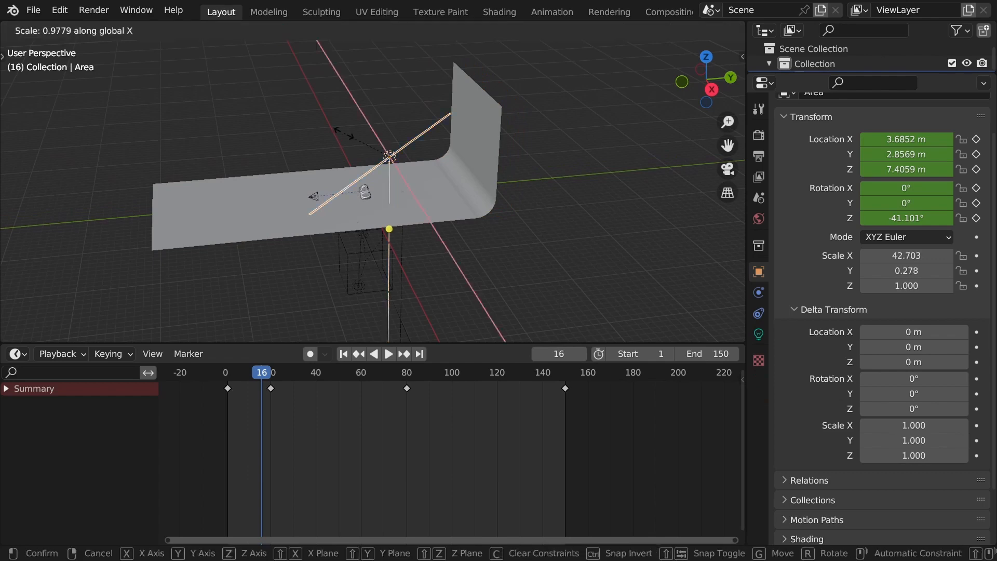
{"action": "left_click", "coordinate": [300, 133]}
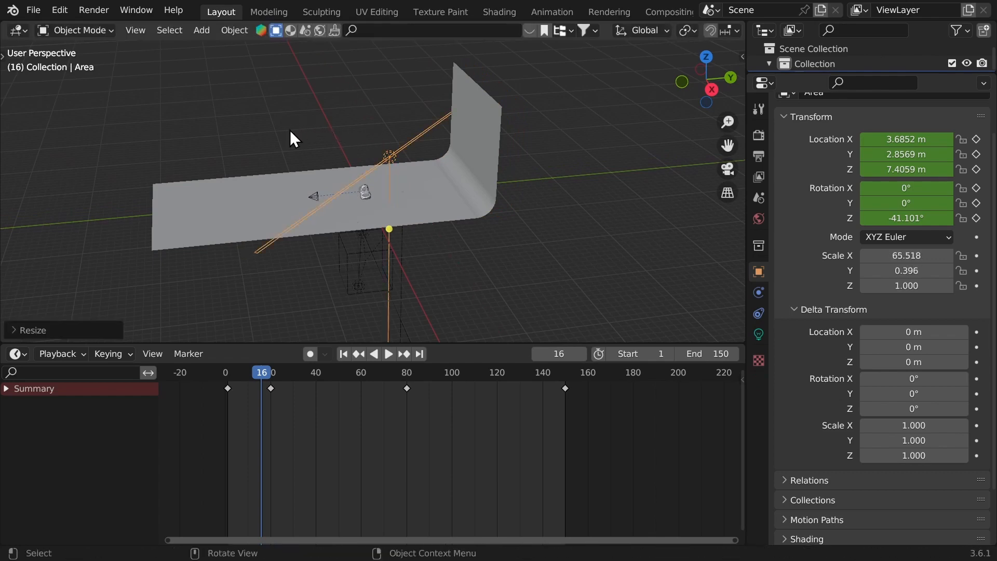
In the camera view, tilt the strip area light with a delta rotation of 23.9° on X.
{"action": "key", "text": "KP_0"}
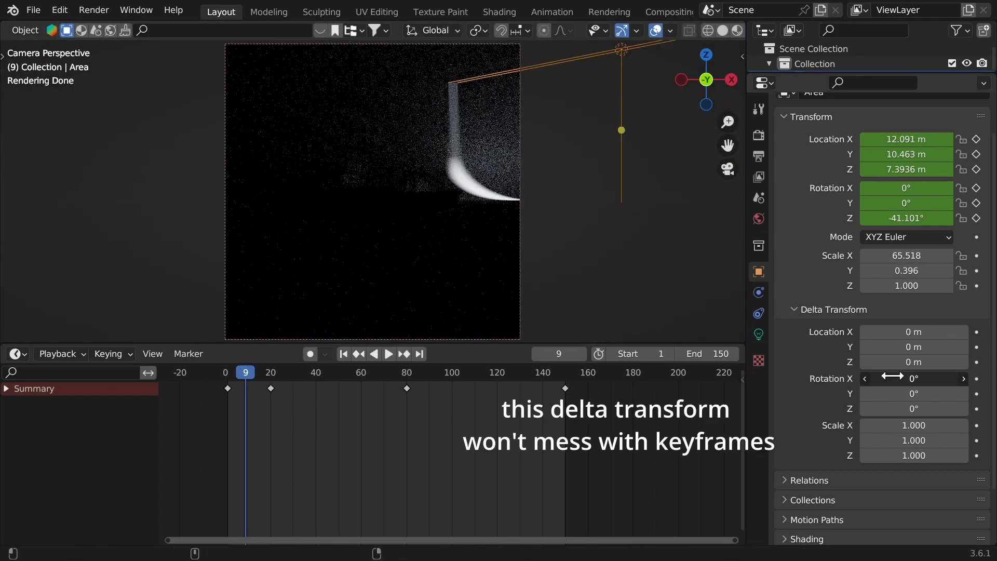
{"action": "left_click_drag", "start_coordinate": [892, 375], "coordinate": [941, 375]}
{"action": "left_click_drag", "start_coordinate": [965, 373], "coordinate": [967, 373]}
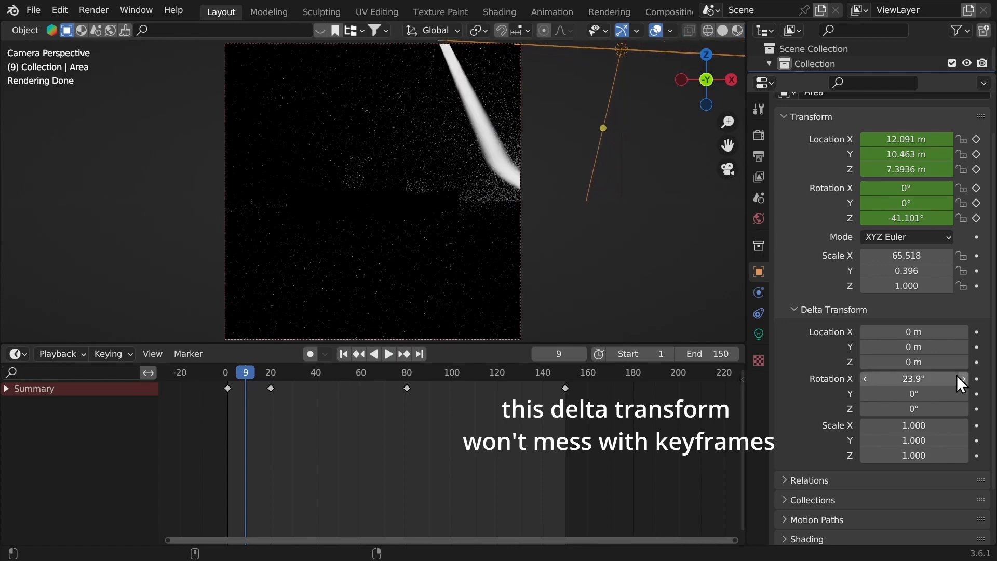
Hide the overlays and play and scrub the rendered animation to check the tilted light's sweep.
{"action": "left_click", "coordinate": [655, 31]}
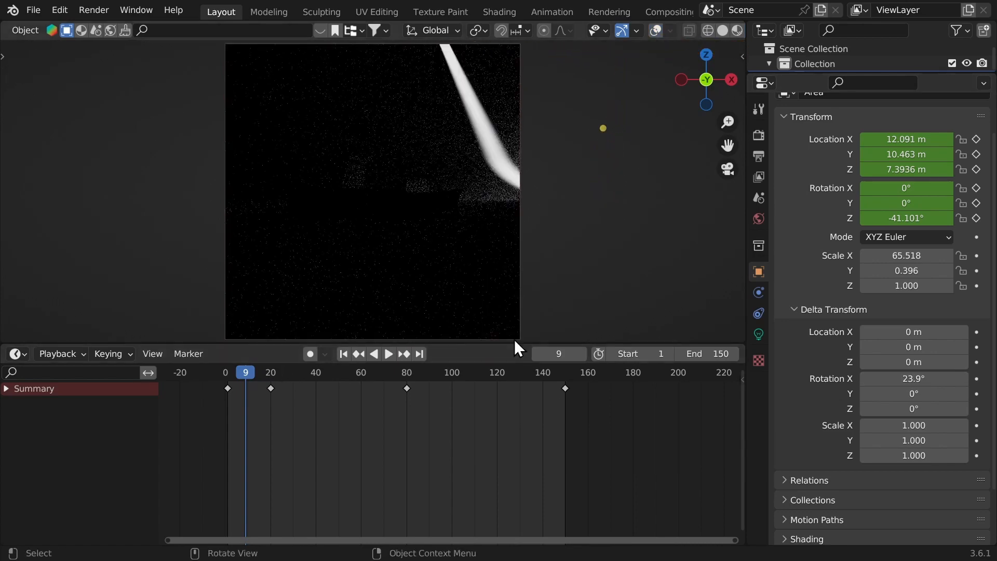
{"action": "key", "text": "space"}
{"action": "left_click_drag", "start_coordinate": [257, 375], "coordinate": [491, 431]}
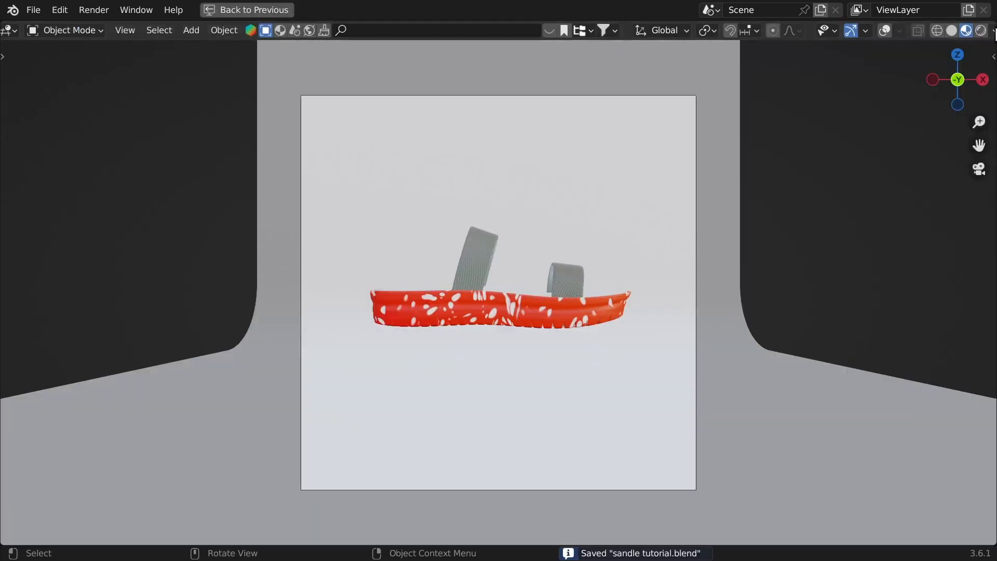
Enable Scene Lights and Scene World for the Material Preview shading and play the animation.
{"action": "left_click", "coordinate": [993, 30]}
{"action": "left_click", "coordinate": [852, 105]}
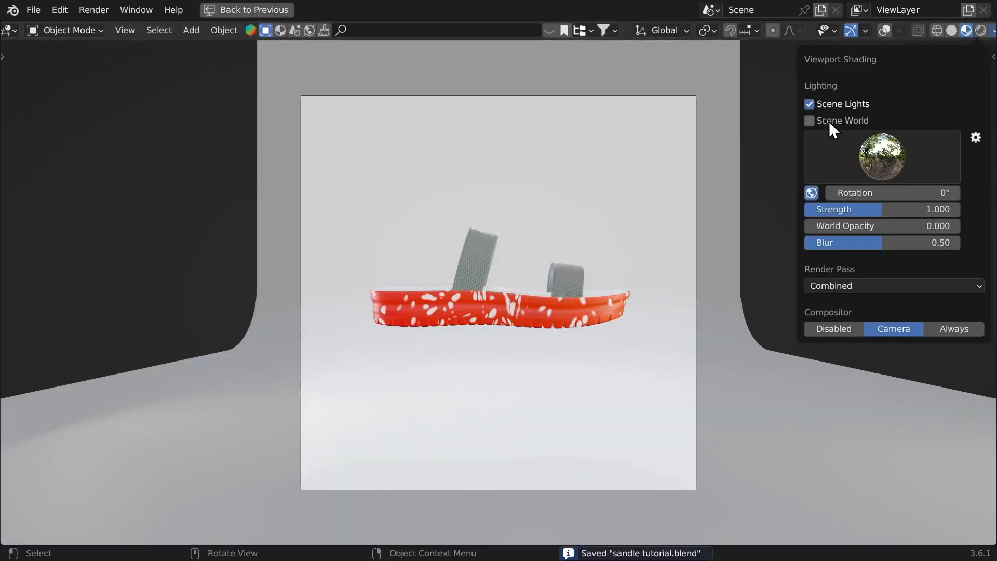
{"action": "left_click", "coordinate": [824, 125]}
{"action": "key", "text": "space"}
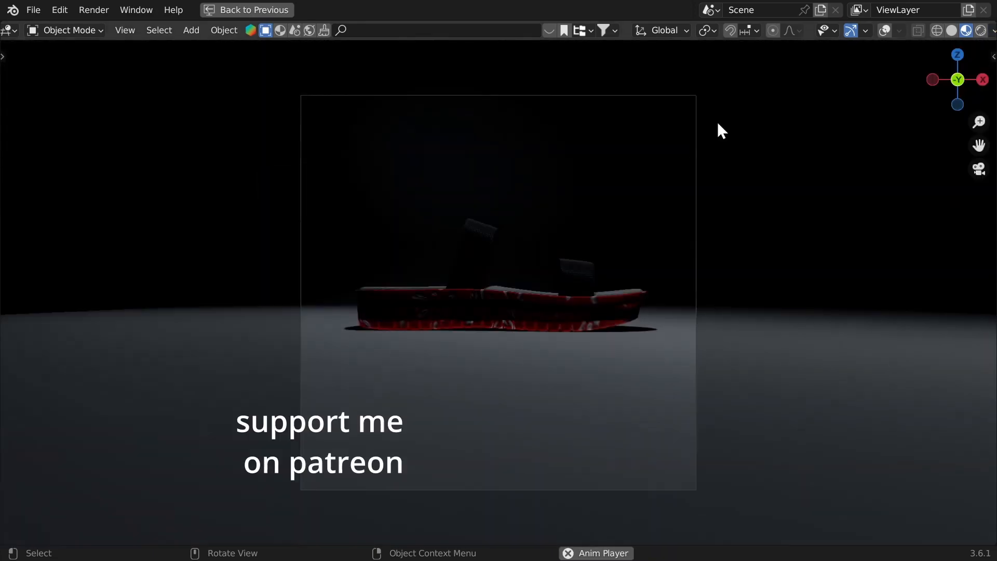